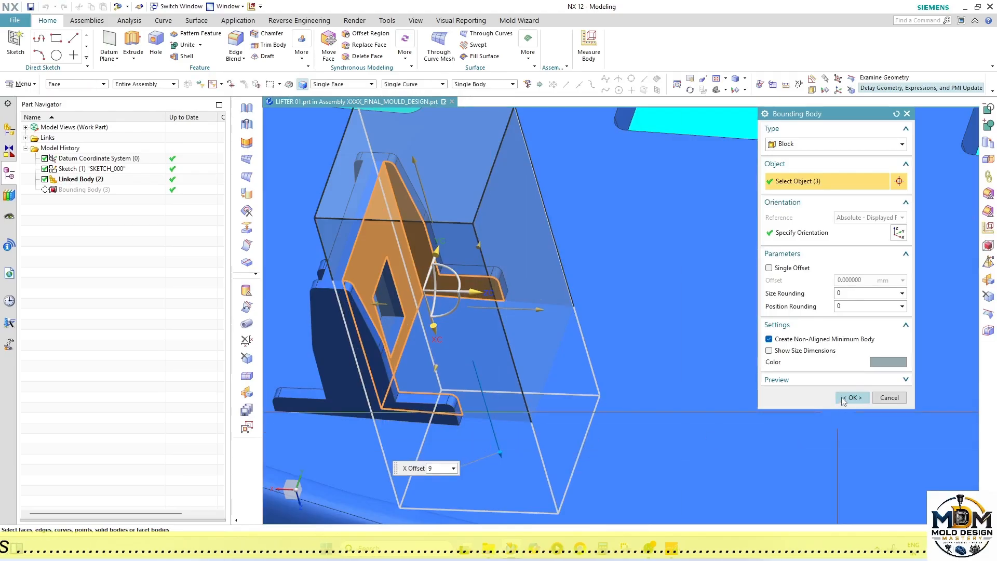
Step: Create the block bounding body around the three selected clip objects with a 9 mm X offset
{"action": "left_click", "coordinate": [843, 400]}
{"action": "scroll", "coordinate": [496, 357], "scroll_direction": "down", "scroll_amount": 5}
{"action": "key", "text": "F8"}
{"action": "middle_click_drag", "start_coordinate": [505, 323], "coordinate": [464, 379]}
{"action": "key", "text": "F8"}
{"action": "scroll", "coordinate": [460, 378], "scroll_direction": "up", "scroll_amount": 7}
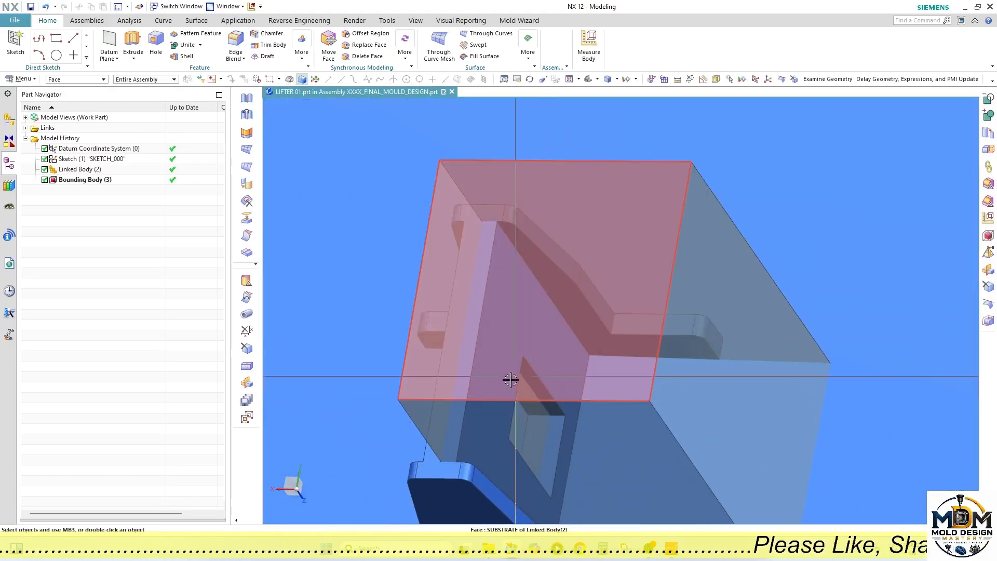
Step: Examine the new block's position against the clip's wall and side ribs from several angles
{"action": "scroll", "coordinate": [500, 301], "scroll_direction": "down", "scroll_amount": 3}
{"action": "middle_click_drag", "start_coordinate": [507, 318], "coordinate": [570, 371]}
{"action": "scroll", "coordinate": [545, 332], "scroll_direction": "up", "scroll_amount": 4}
{"action": "scroll", "coordinate": [525, 338], "scroll_direction": "down", "scroll_amount": 4}
{"action": "scroll", "coordinate": [499, 312], "scroll_direction": "up", "scroll_amount": 5}
{"action": "scroll", "coordinate": [469, 316], "scroll_direction": "down", "scroll_amount": 5}
{"action": "key", "text": "F8"}
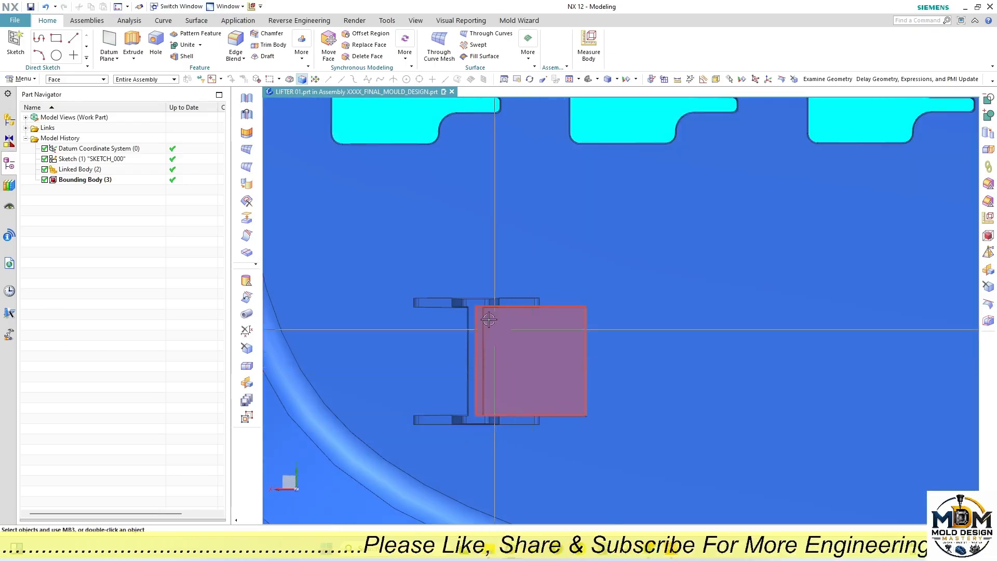
{"action": "scroll", "coordinate": [489, 320], "scroll_direction": "up", "scroll_amount": 3}
{"action": "scroll", "coordinate": [489, 320], "scroll_direction": "down", "scroll_amount": 3}
{"action": "middle_click_drag", "start_coordinate": [488, 320], "coordinate": [493, 330]}
Step: Measure the projected distance from the substrate's flat inner surface to the clip wall's end face
{"action": "left_click", "coordinate": [678, 79]}
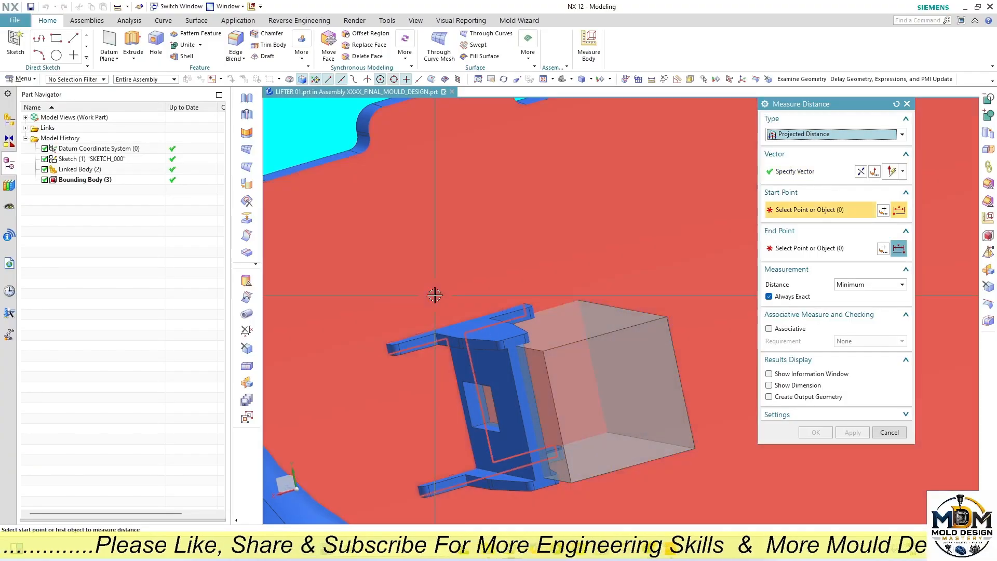
{"action": "left_click", "coordinate": [435, 295]}
{"action": "scroll", "coordinate": [510, 342], "scroll_direction": "up", "scroll_amount": 3}
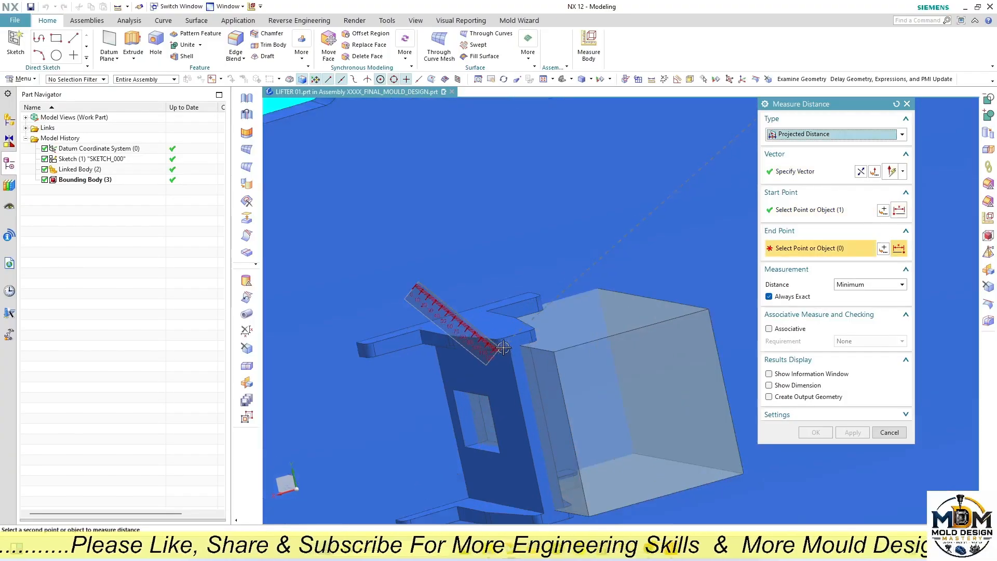
{"action": "left_click", "coordinate": [527, 338]}
{"action": "scroll", "coordinate": [487, 320], "scroll_direction": "down", "scroll_amount": 2}
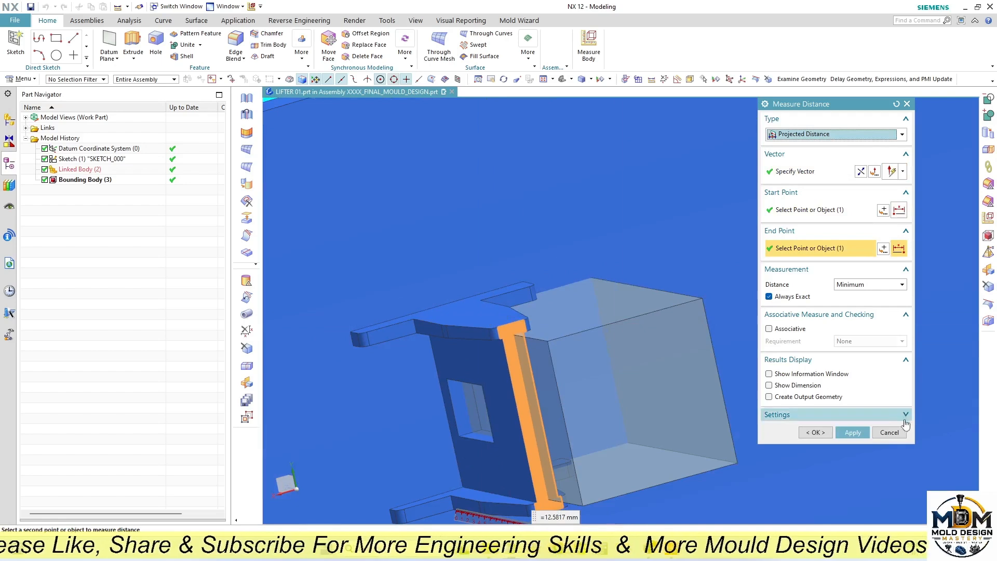
{"action": "middle_click", "coordinate": [432, 314]}
Step: Examine where the block overlaps the clip wall's narrow end face and the side ribs
{"action": "scroll", "coordinate": [432, 314], "scroll_direction": "up", "scroll_amount": 3}
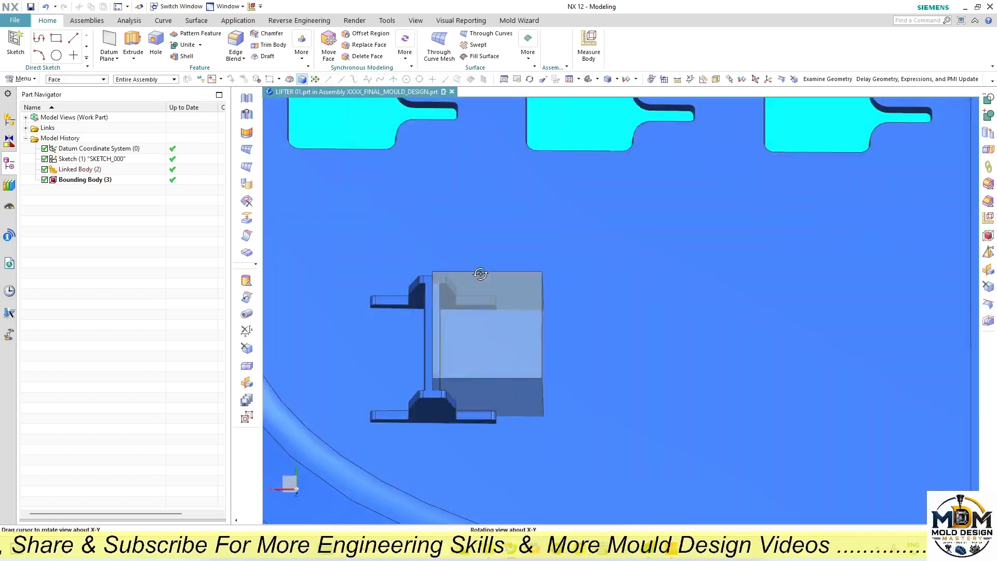
{"action": "middle_click_drag", "start_coordinate": [432, 314], "coordinate": [492, 264]}
{"action": "scroll", "coordinate": [472, 365], "scroll_direction": "up", "scroll_amount": 4}
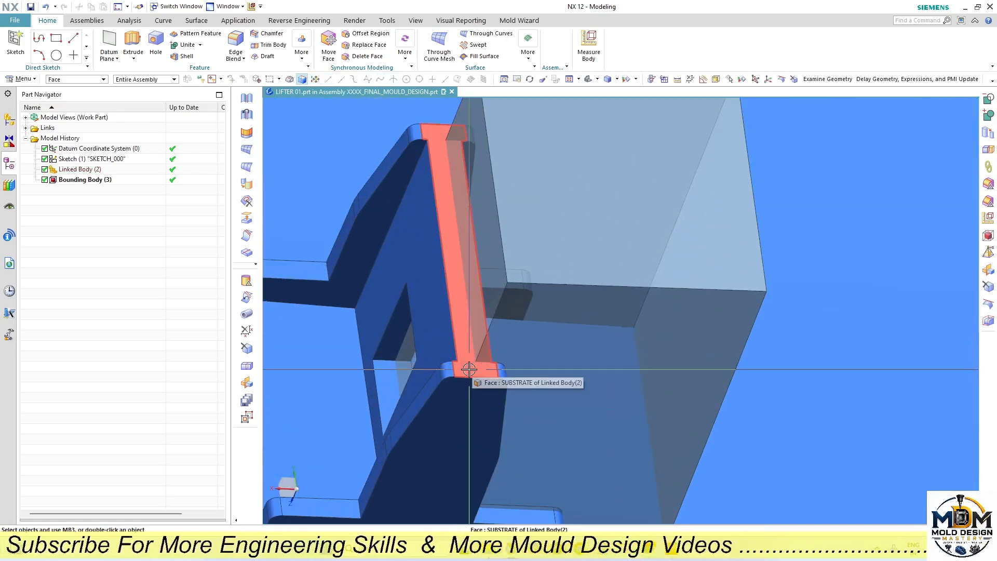
{"action": "scroll", "coordinate": [465, 376], "scroll_direction": "down", "scroll_amount": 3}
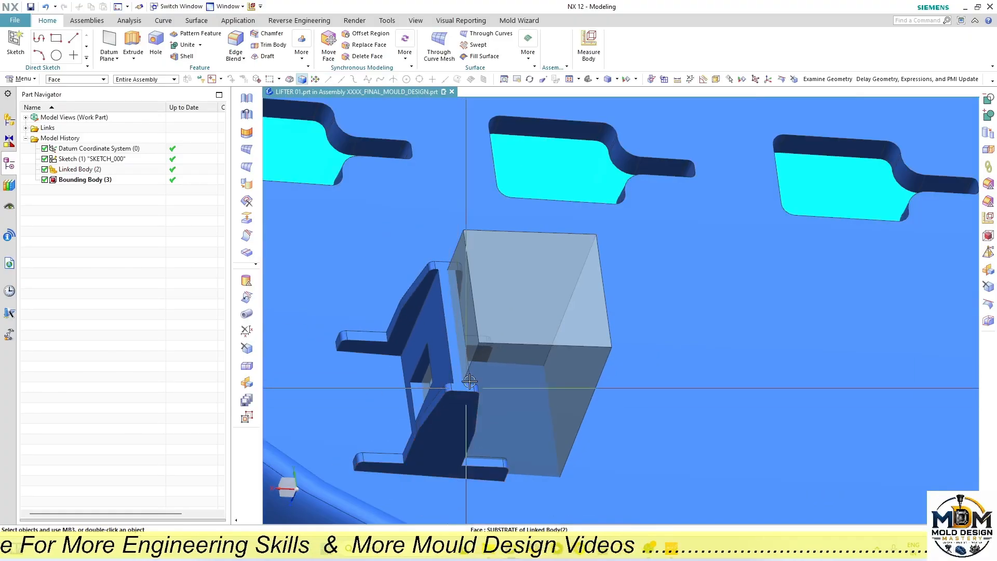
{"action": "scroll", "coordinate": [448, 400], "scroll_direction": "up", "scroll_amount": 4}
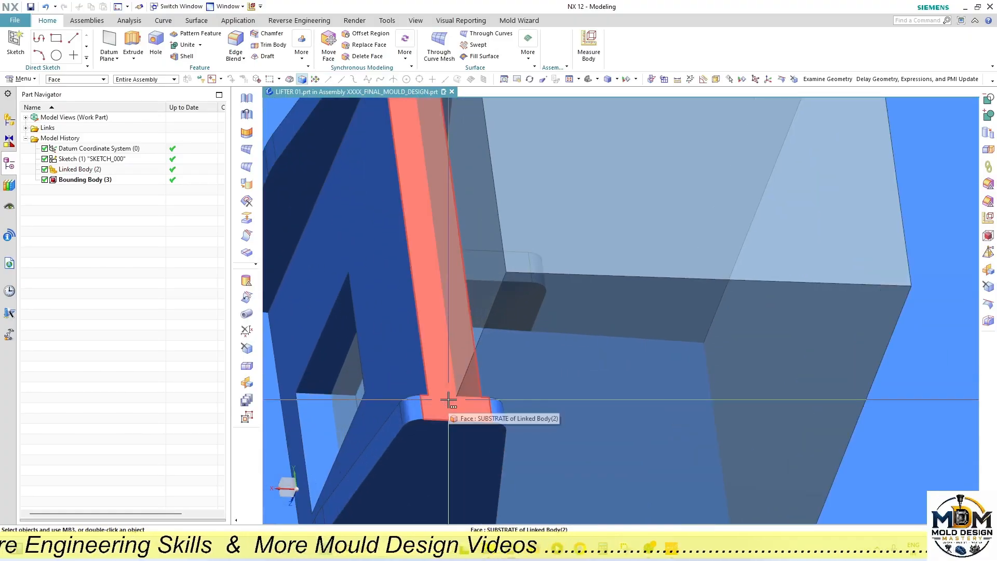
{"action": "scroll", "coordinate": [506, 396], "scroll_direction": "down", "scroll_amount": 3}
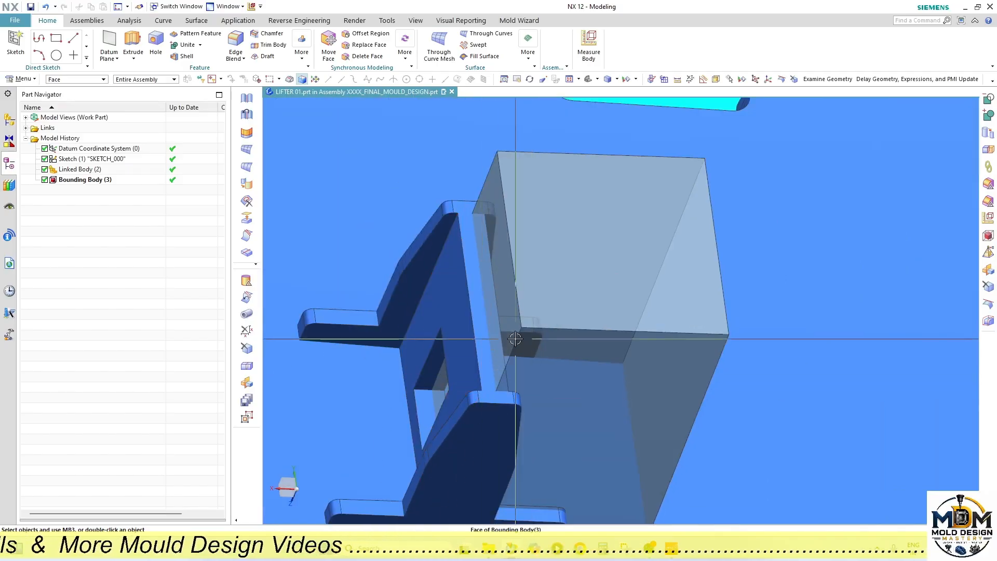
{"action": "scroll", "coordinate": [486, 338], "scroll_direction": "down", "scroll_amount": 3}
{"action": "middle_click_drag", "start_coordinate": [486, 338], "coordinate": [578, 372]}
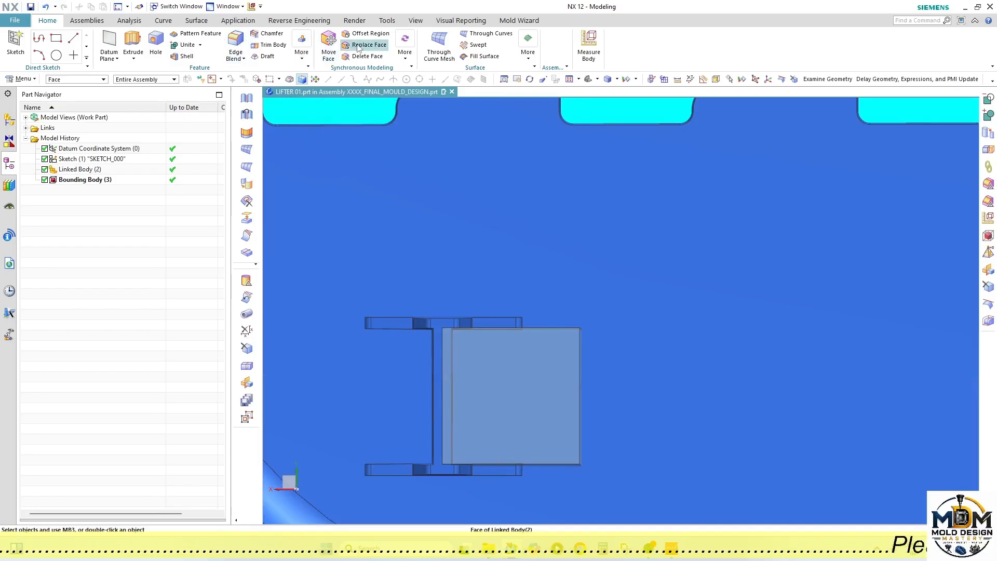
Step: Replace one side face of the block with the outer face of the adjacent clip rib at 0 mm offset
{"action": "left_click", "coordinate": [357, 48]}
{"action": "scroll", "coordinate": [494, 305], "scroll_direction": "down", "scroll_amount": 3}
{"action": "middle_click_drag", "start_coordinate": [538, 348], "coordinate": [535, 312]}
{"action": "scroll", "coordinate": [519, 360], "scroll_direction": "up", "scroll_amount": 3}
{"action": "left_click", "coordinate": [517, 362]}
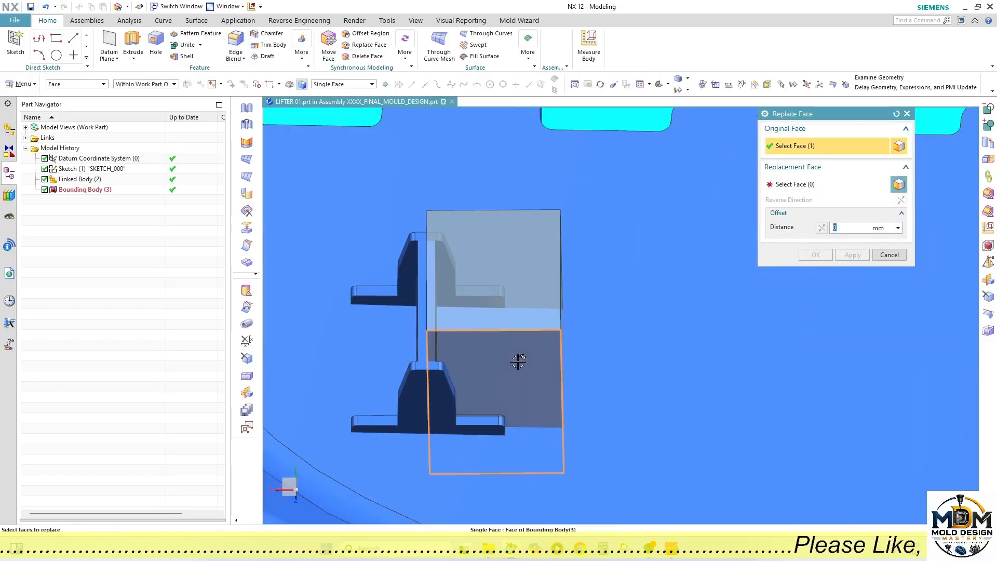
{"action": "scroll", "coordinate": [447, 407], "scroll_direction": "up", "scroll_amount": 2}
{"action": "left_click", "coordinate": [441, 410]}
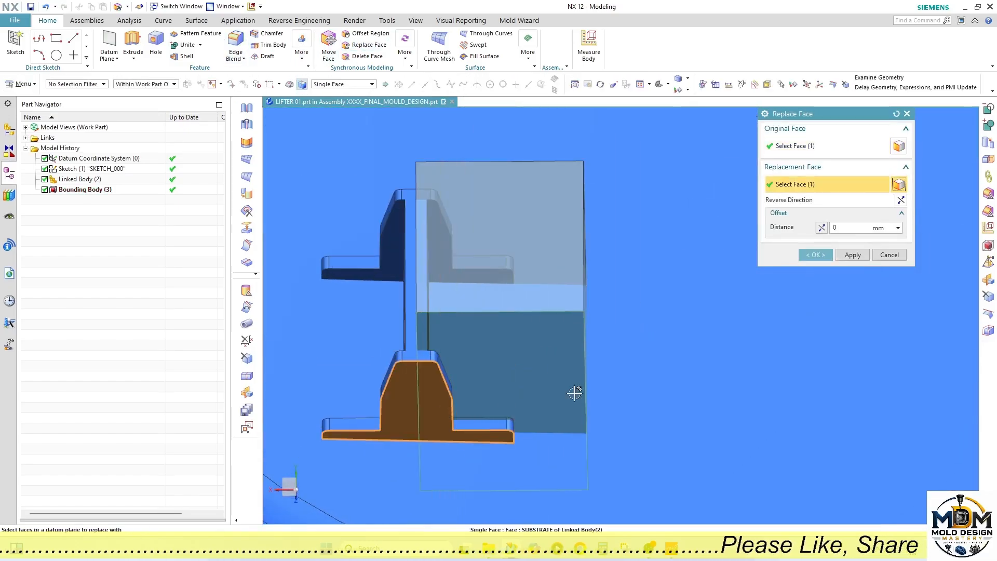
{"action": "left_click", "coordinate": [868, 255]}
Step: Replace the block's opposite side face with the outer face of the other clip rib at 0 mm offset
{"action": "middle_click_drag", "start_coordinate": [663, 280], "coordinate": [622, 276]}
{"action": "left_click", "coordinate": [813, 184]}
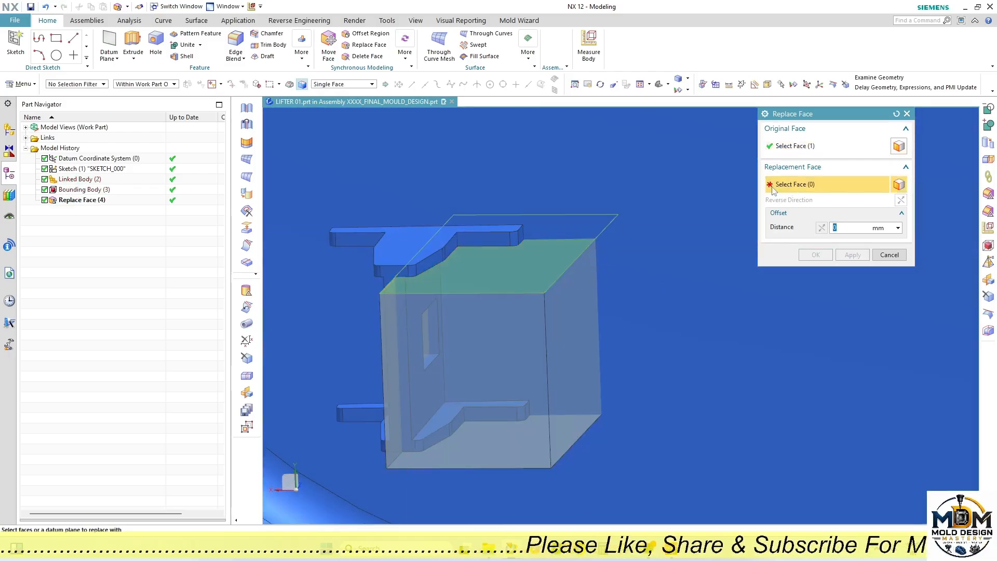
{"action": "left_click", "coordinate": [425, 242]}
{"action": "left_click", "coordinate": [818, 255]}
{"action": "middle_click_drag", "start_coordinate": [574, 323], "coordinate": [621, 312]}
{"action": "key", "text": "F8"}
{"action": "scroll", "coordinate": [499, 332], "scroll_direction": "down", "scroll_amount": 2}
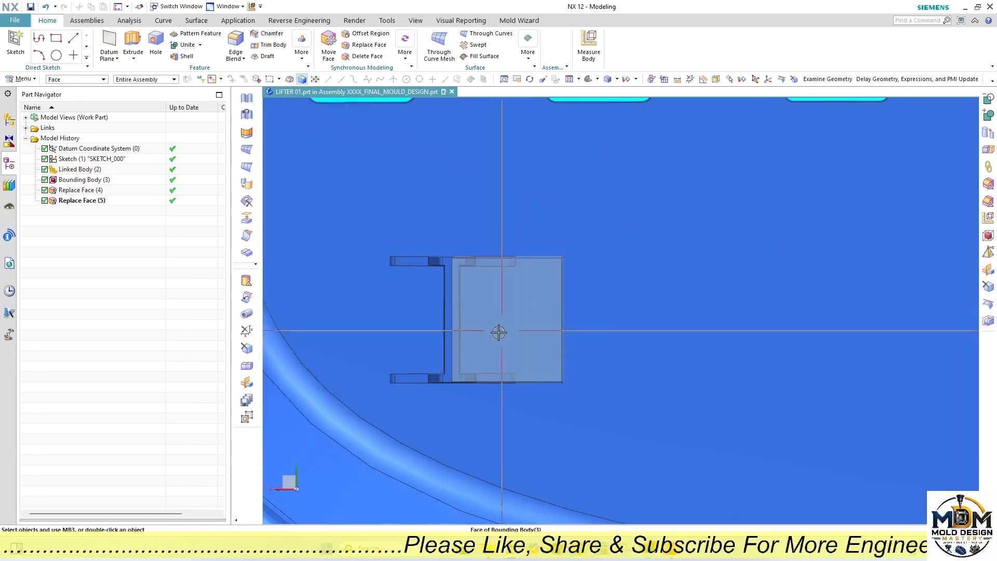
{"action": "middle_click_drag", "start_coordinate": [498, 332], "coordinate": [527, 331]}
{"action": "key", "text": "F8"}
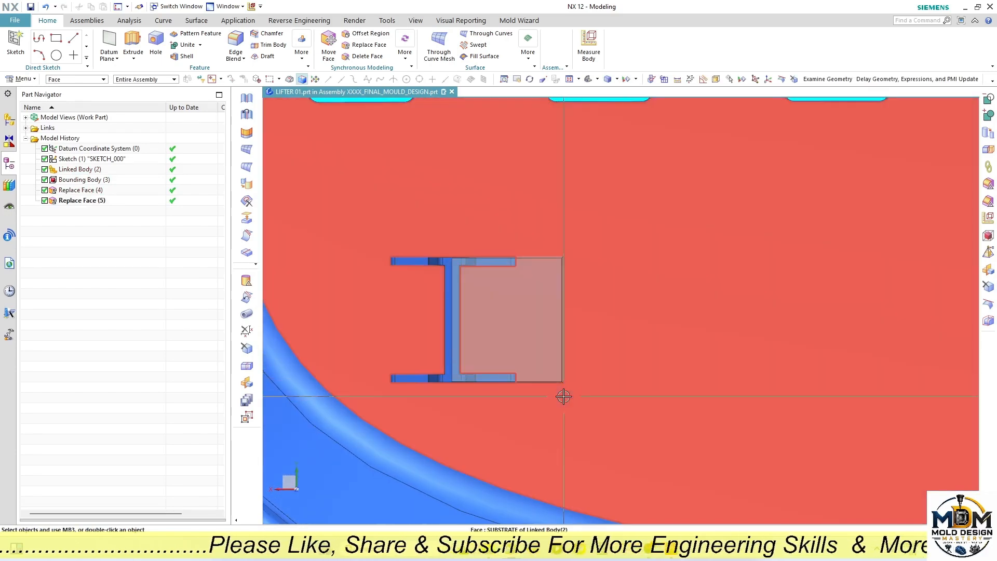
Step: Measure the length of the short inner edge at the top of the clip wall's rectangular window
{"action": "middle_click_drag", "start_coordinate": [564, 396], "coordinate": [552, 345]}
{"action": "scroll", "coordinate": [456, 285], "scroll_direction": "up", "scroll_amount": 5}
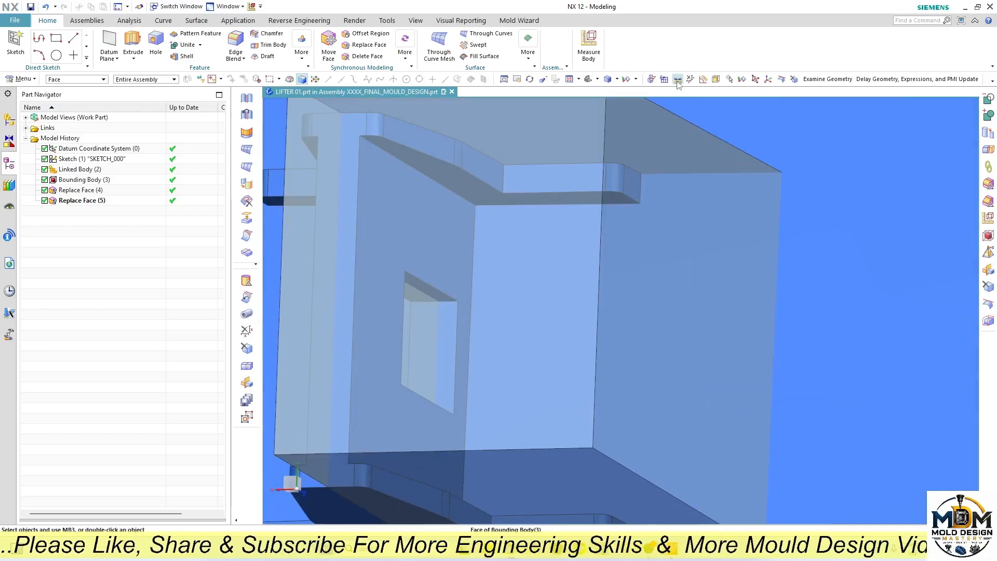
{"action": "left_click", "coordinate": [677, 79]}
{"action": "left_click", "coordinate": [836, 134]}
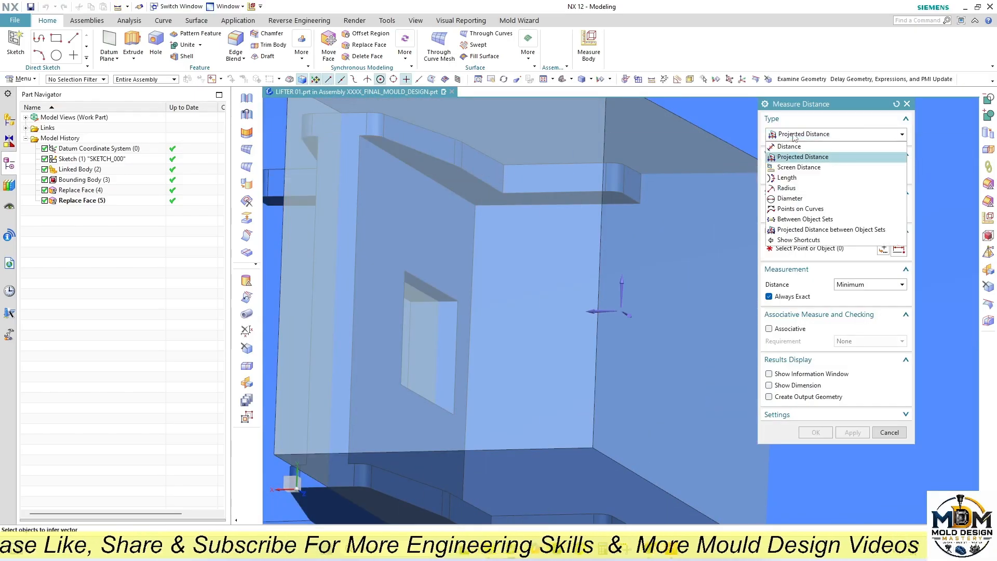
{"action": "left_click", "coordinate": [790, 188]}
{"action": "left_click", "coordinate": [836, 134]}
{"action": "left_click", "coordinate": [786, 178]}
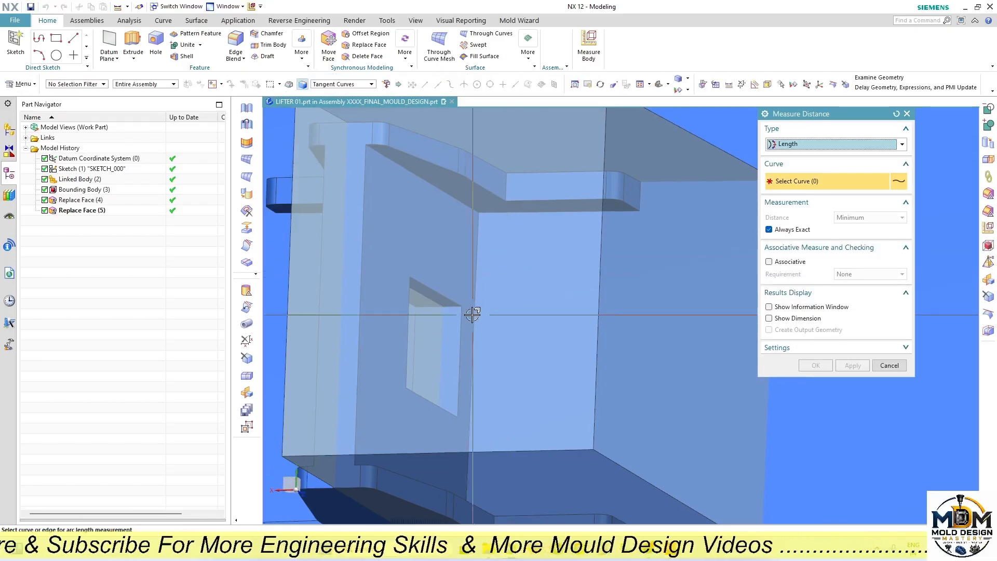
{"action": "left_click", "coordinate": [429, 306]}
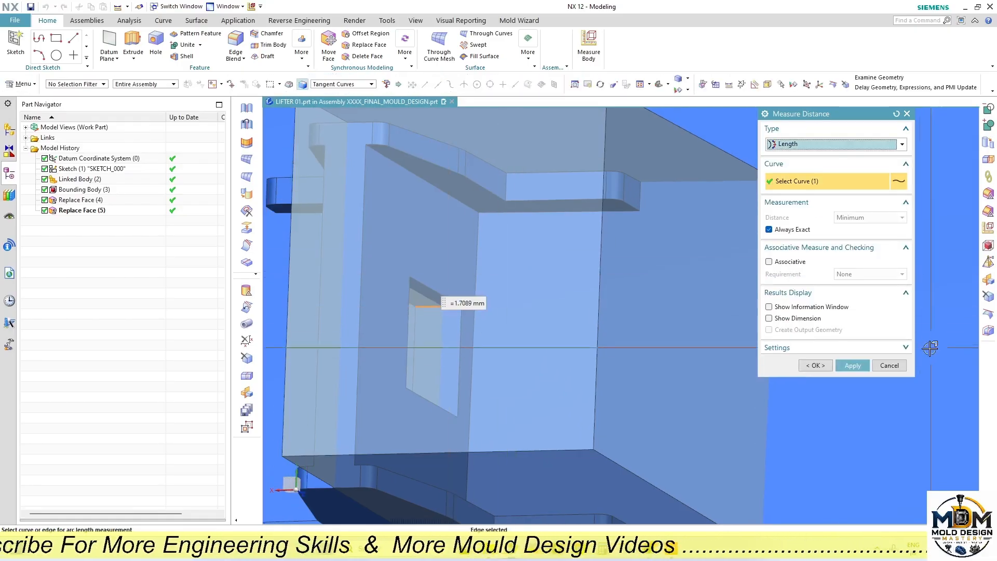
{"action": "left_click", "coordinate": [897, 365]}
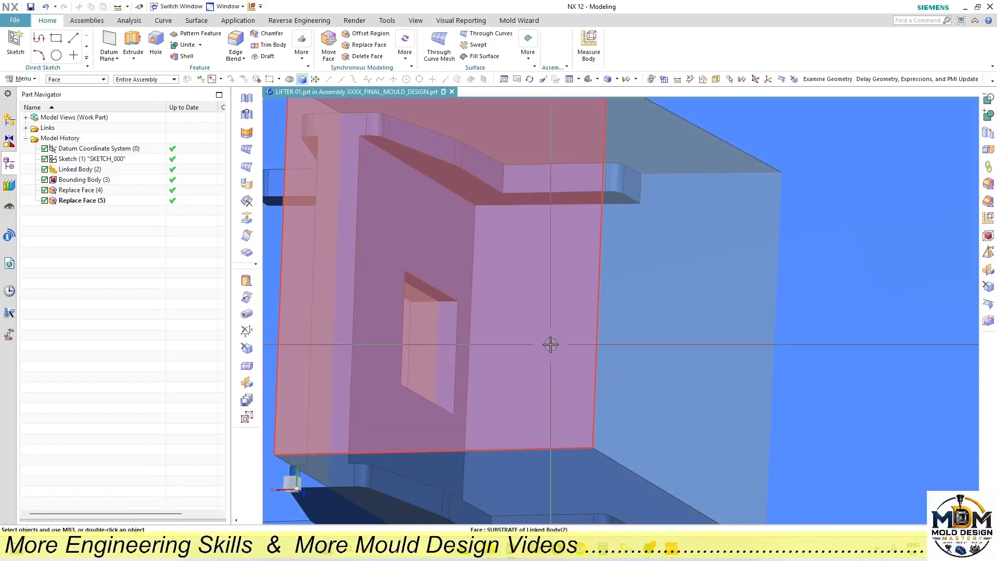
Step: Switch to Calculator and compute tan(5) × 60 in degrees
{"action": "key", "text": "F8"}
{"action": "scroll", "coordinate": [549, 343], "scroll_direction": "down", "scroll_amount": 3}
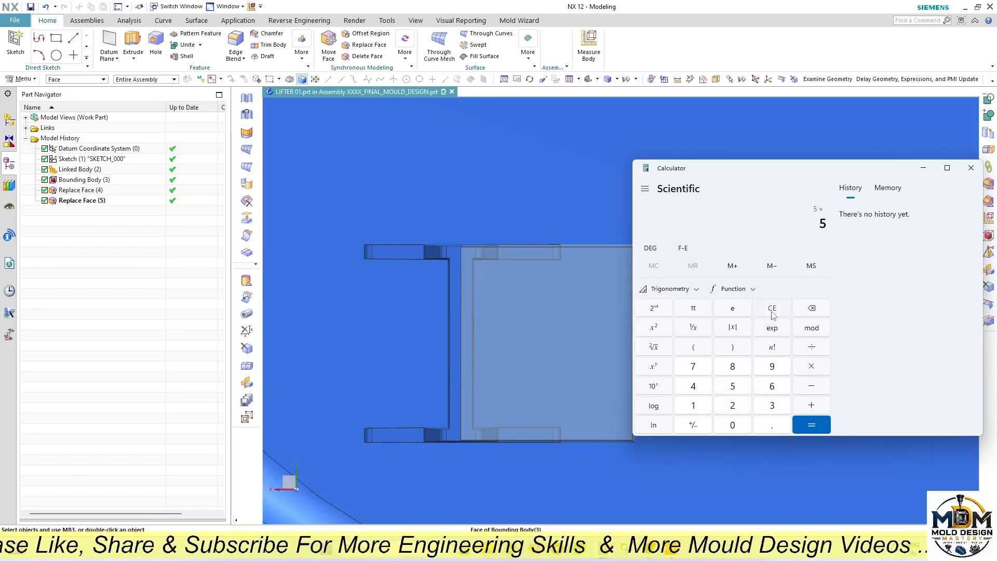
{"action": "left_click", "coordinate": [699, 294]}
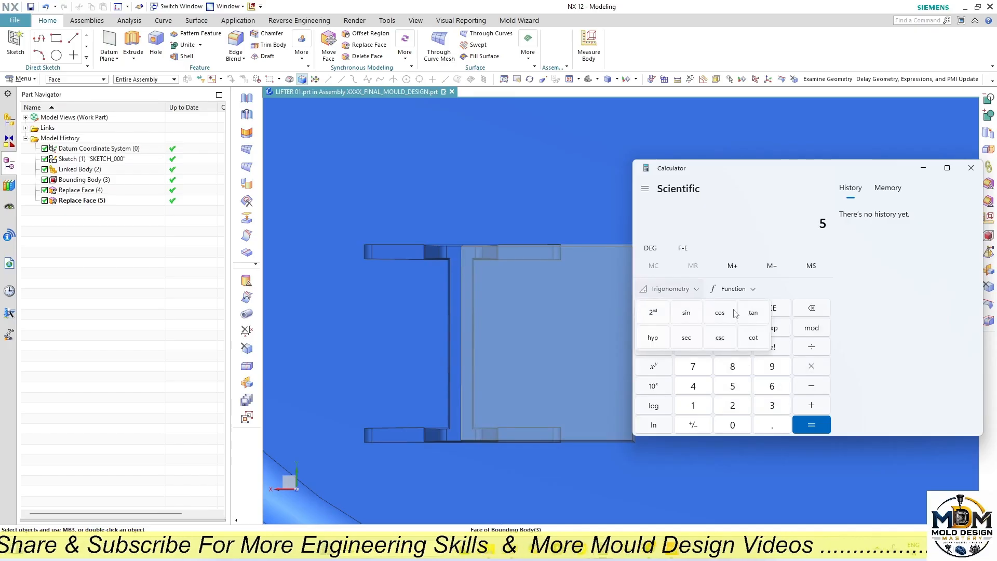
{"action": "left_click", "coordinate": [749, 314]}
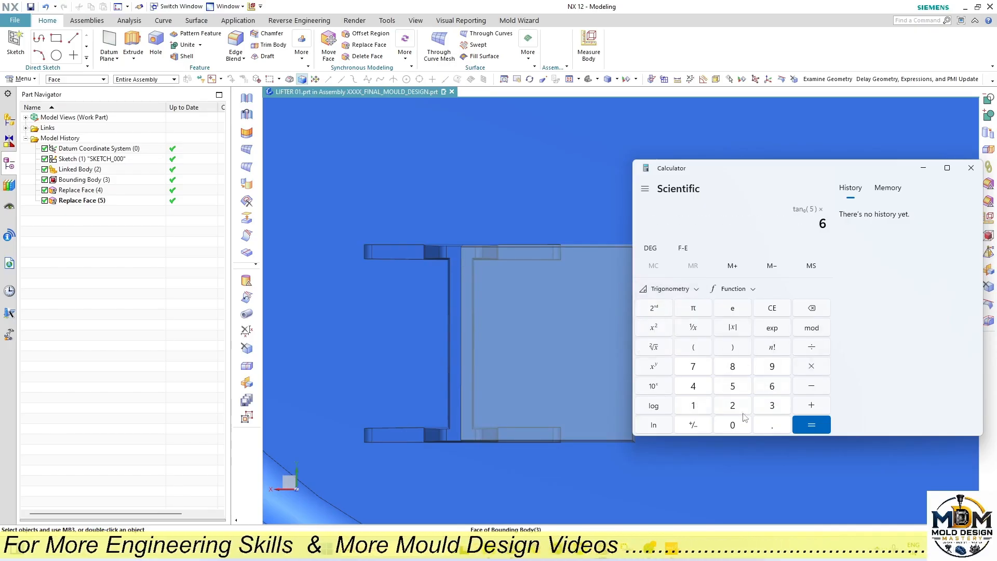
{"action": "left_click", "coordinate": [825, 425]}
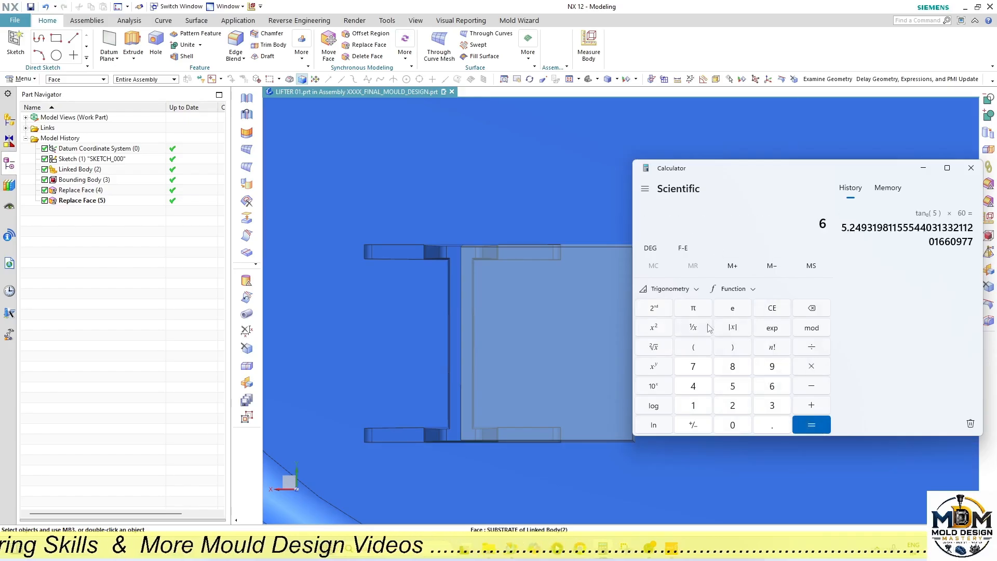
Step: Compute tan(6) × 60 for comparison and minimize Calculator
{"action": "left_click", "coordinate": [675, 291]}
{"action": "left_click", "coordinate": [750, 311]}
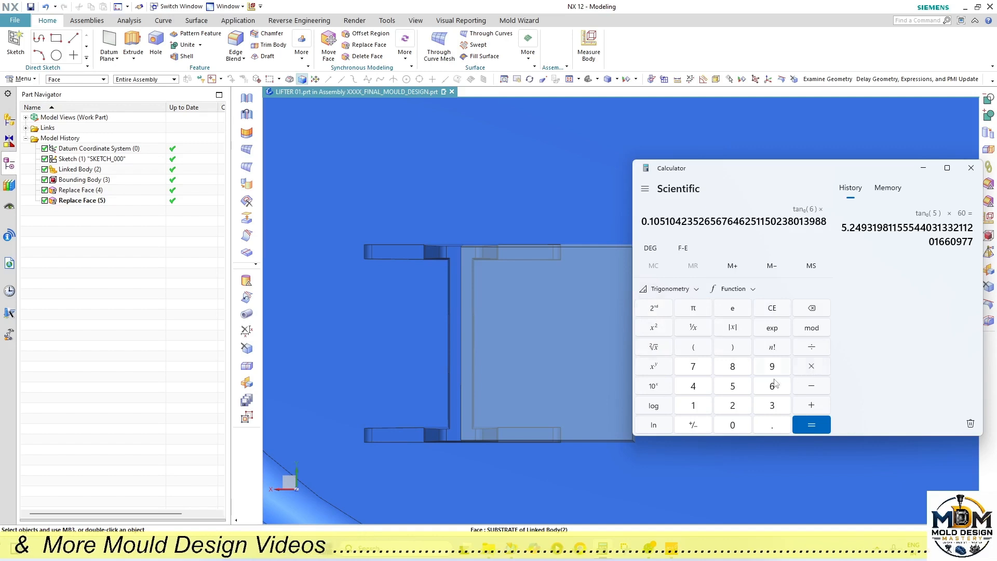
{"action": "left_click", "coordinate": [820, 428]}
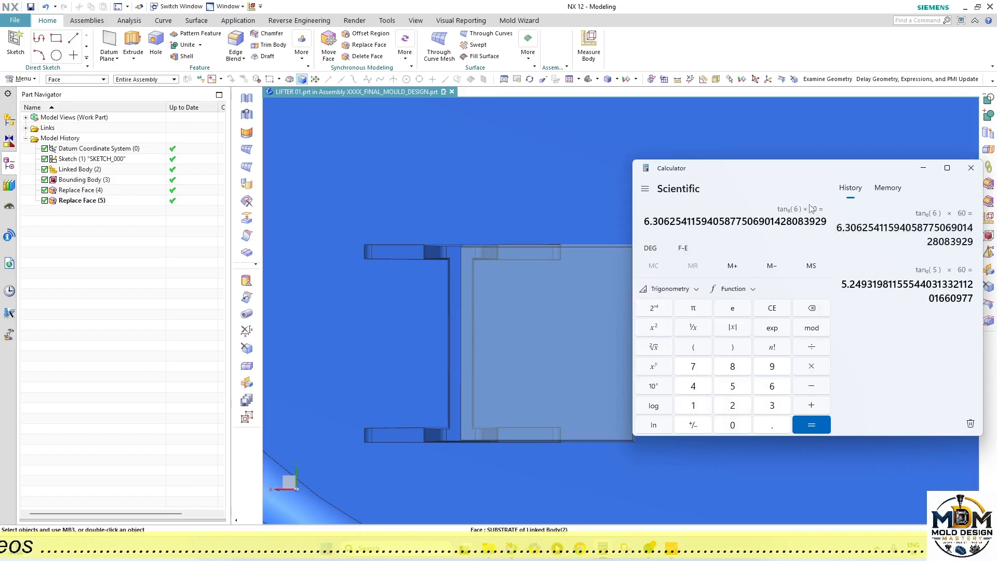
{"action": "left_click", "coordinate": [923, 168]}
Step: Add an edge draft of -8° to the block's face opposite the clip wall, keeping its near edge stationary
{"action": "scroll", "coordinate": [565, 342], "scroll_direction": "down", "scroll_amount": 2}
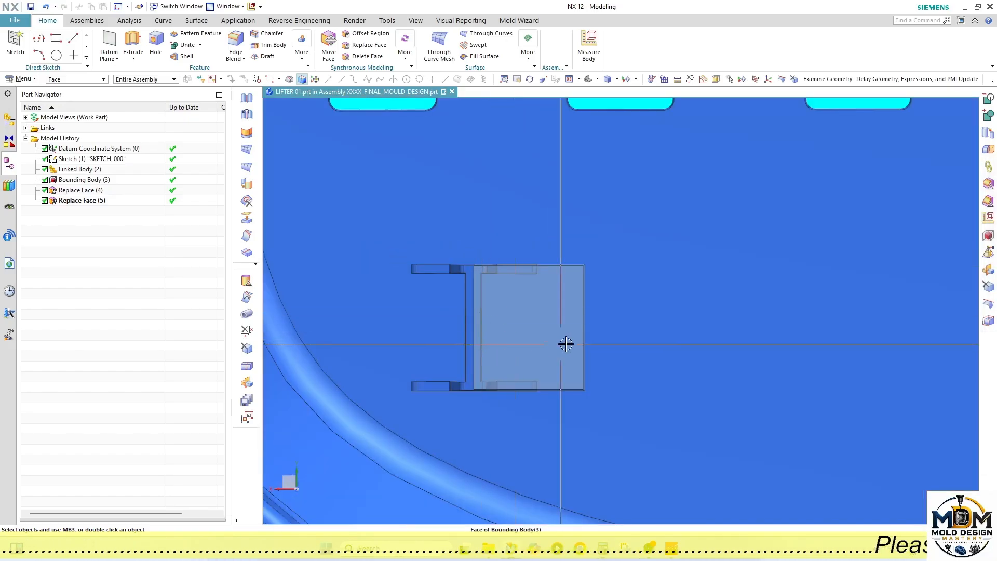
{"action": "scroll", "coordinate": [593, 274], "scroll_direction": "up", "scroll_amount": 2}
{"action": "mouse_move", "coordinate": [594, 275]}
{"action": "middle_mouse_down"}
{"action": "mouse_move", "coordinate": [583, 258]}
{"action": "mouse_move", "coordinate": [595, 273]}
{"action": "middle_mouse_up"}
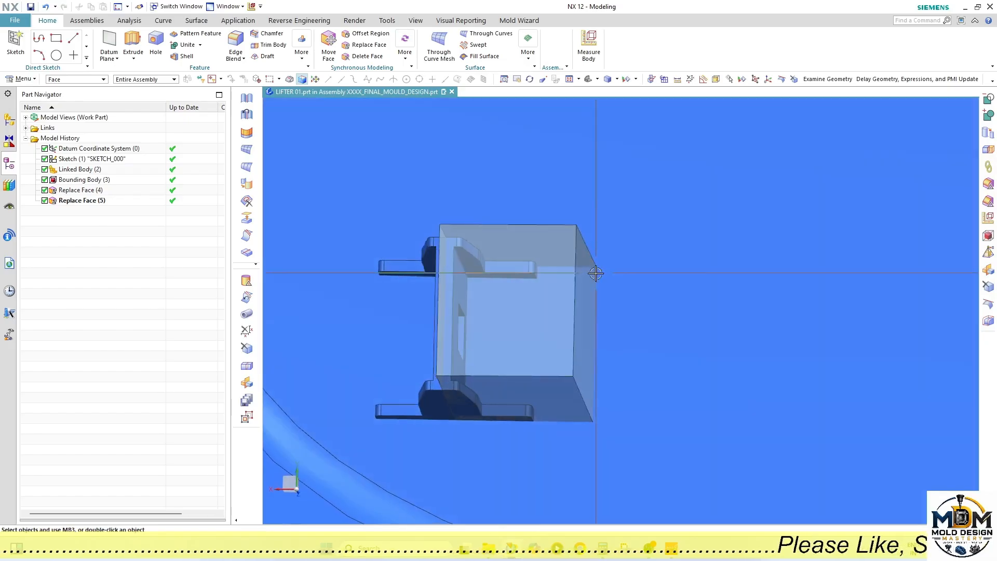
{"action": "key", "text": "F8"}
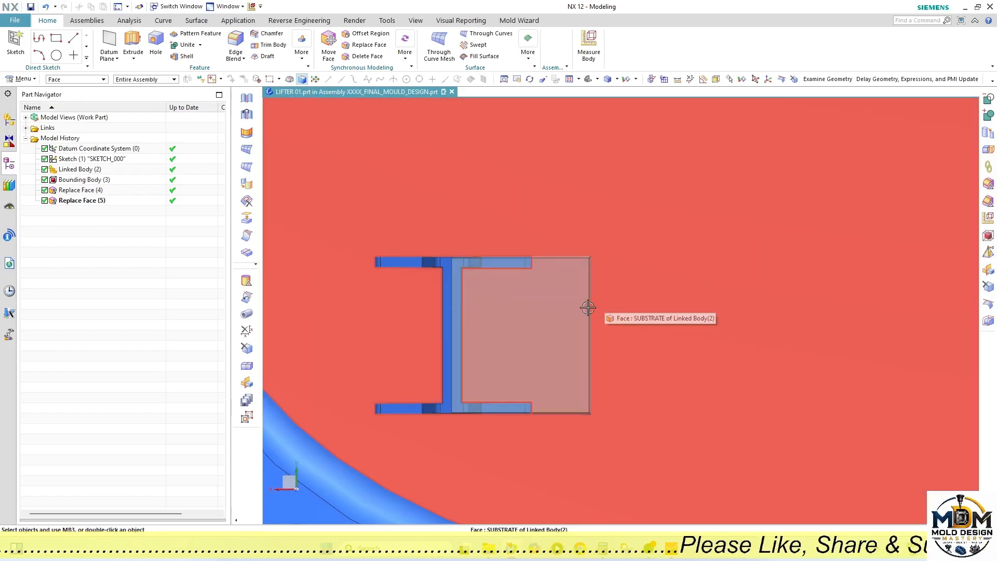
{"action": "middle_click_drag", "start_coordinate": [587, 307], "coordinate": [561, 296]}
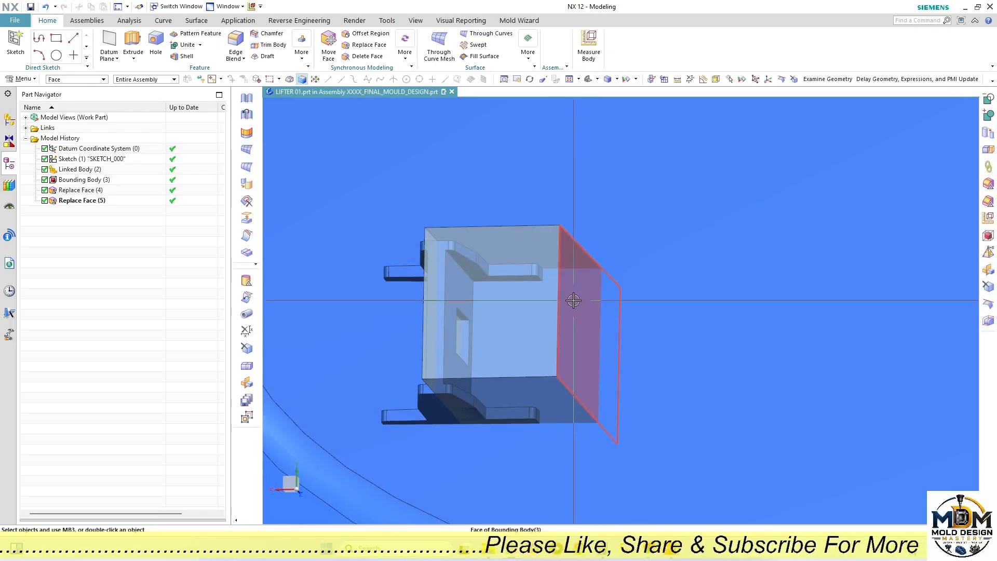
{"action": "left_click", "coordinate": [258, 54]}
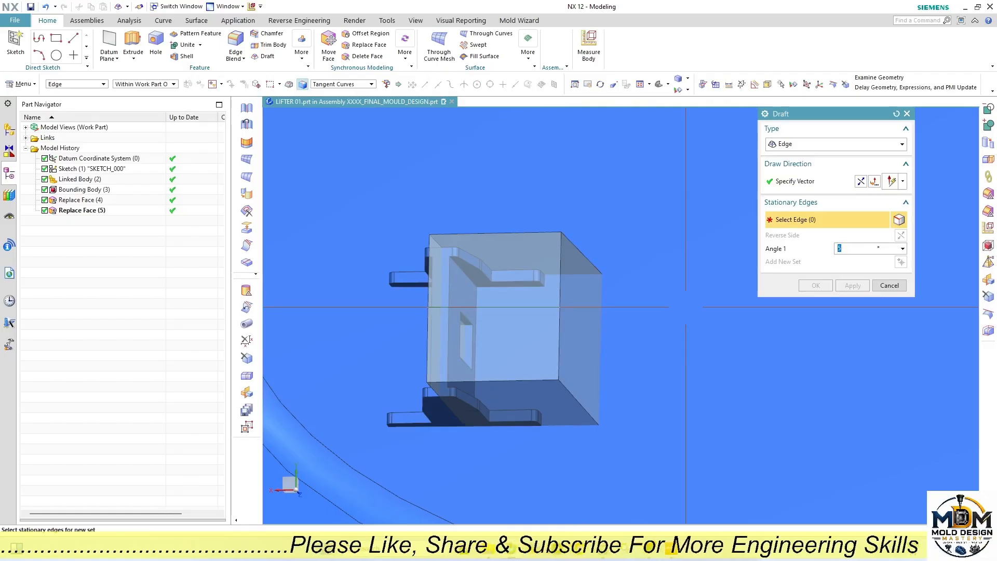
{"action": "type", "text": "6"}
{"action": "type", "text": "8"}
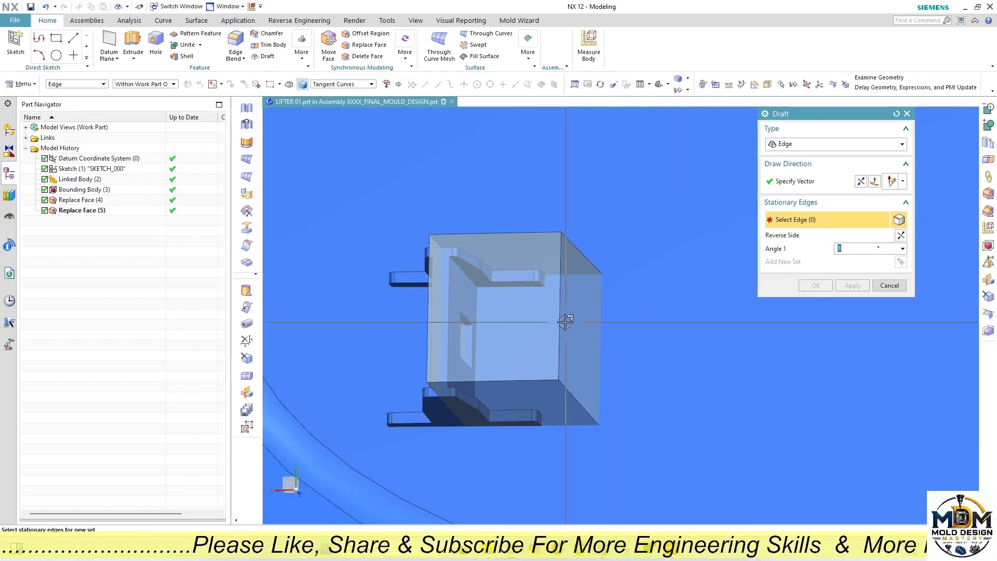
{"action": "left_click", "coordinate": [562, 322]}
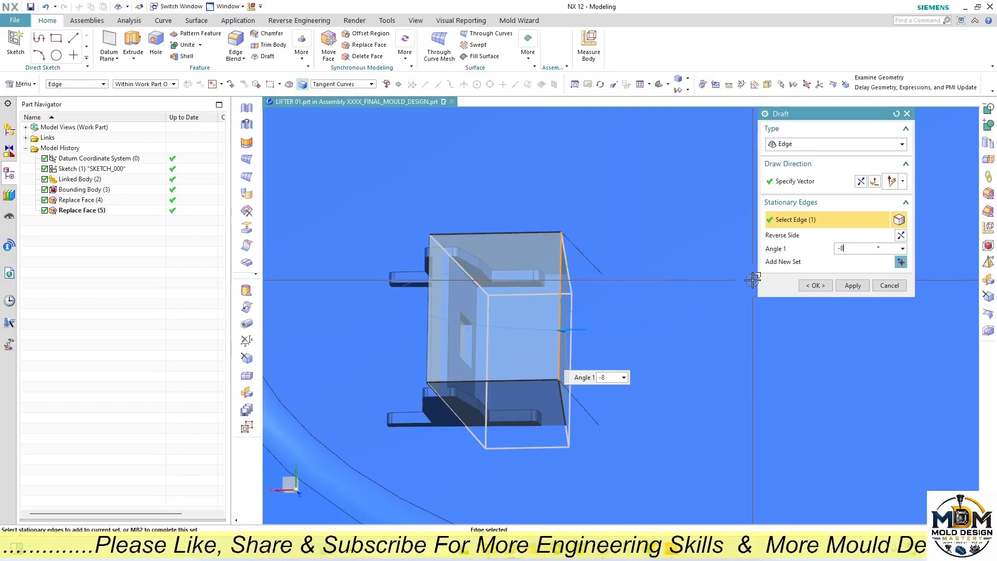
{"action": "left_click", "coordinate": [815, 285]}
{"action": "key", "text": "F8"}
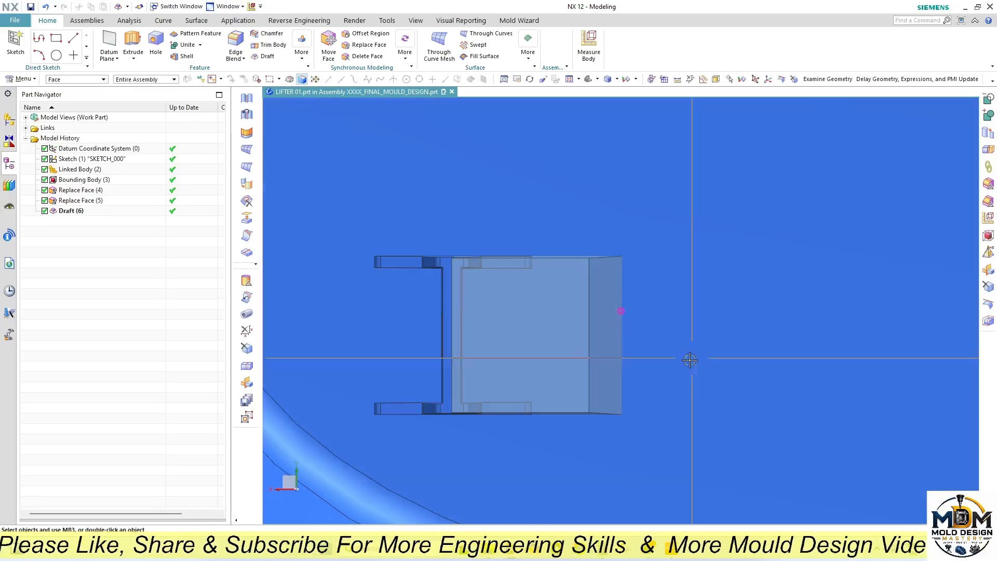
Step: Measure the angle between the block's lower side face and the Z-axis direction
{"action": "middle_click_drag", "start_coordinate": [602, 403], "coordinate": [608, 382]}
{"action": "scroll", "coordinate": [609, 382], "scroll_direction": "up", "scroll_amount": 2}
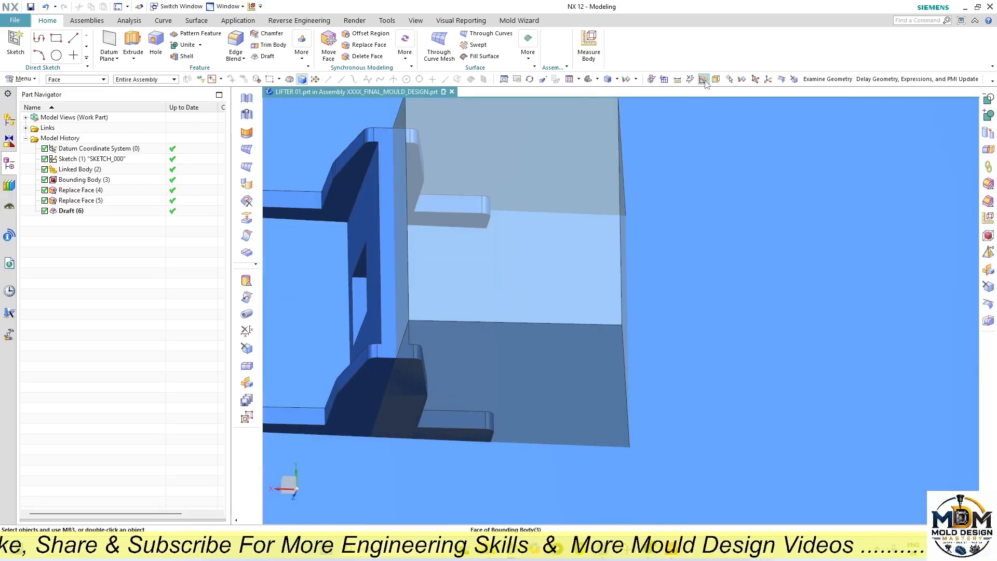
{"action": "left_click", "coordinate": [708, 80]}
{"action": "left_click", "coordinate": [572, 347]}
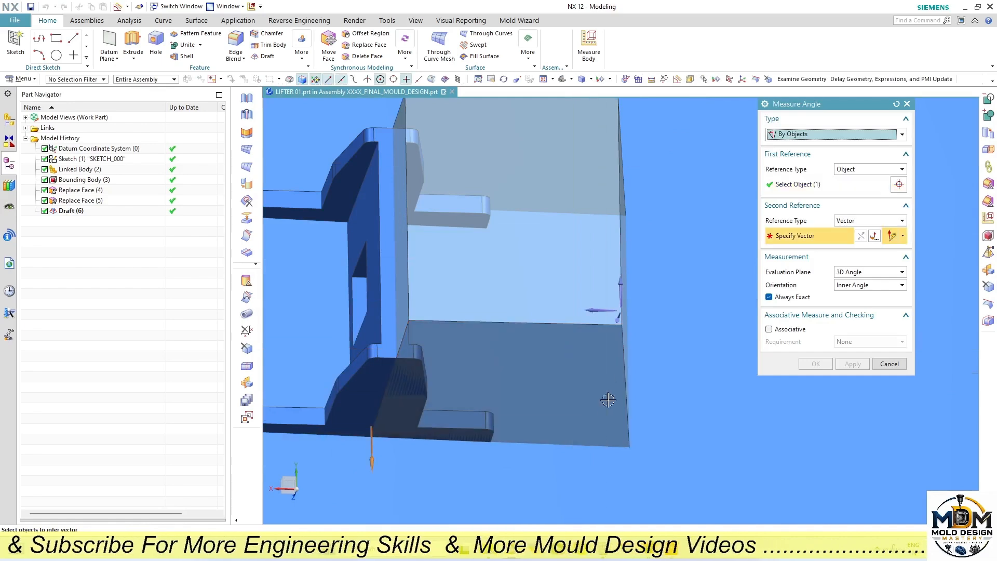
{"action": "left_click", "coordinate": [620, 314]}
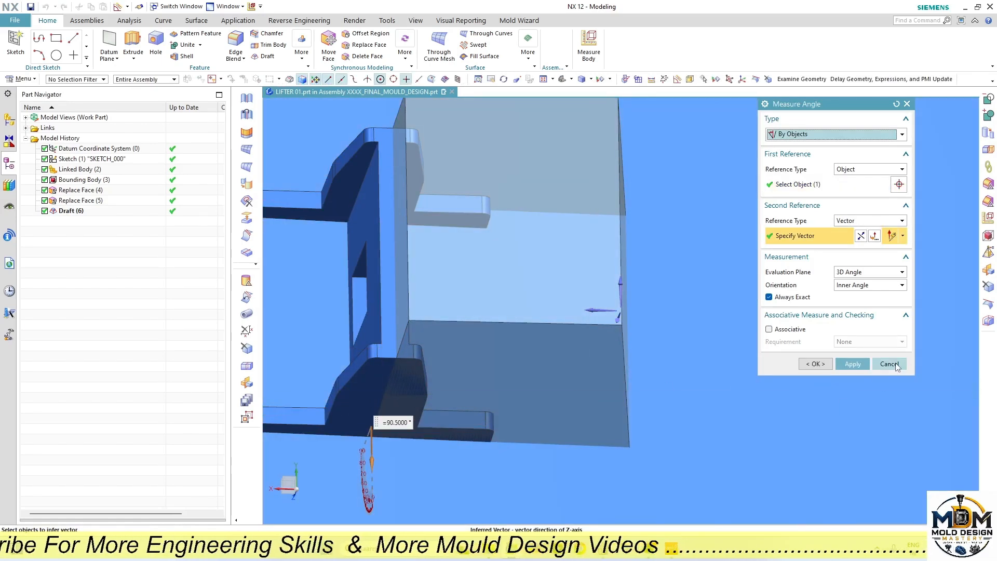
{"action": "left_click", "coordinate": [889, 363]}
Step: Add an edge draft of -3° to the block's lower side face, keeping its near edge stationary
{"action": "middle_click_drag", "start_coordinate": [450, 358], "coordinate": [485, 345]}
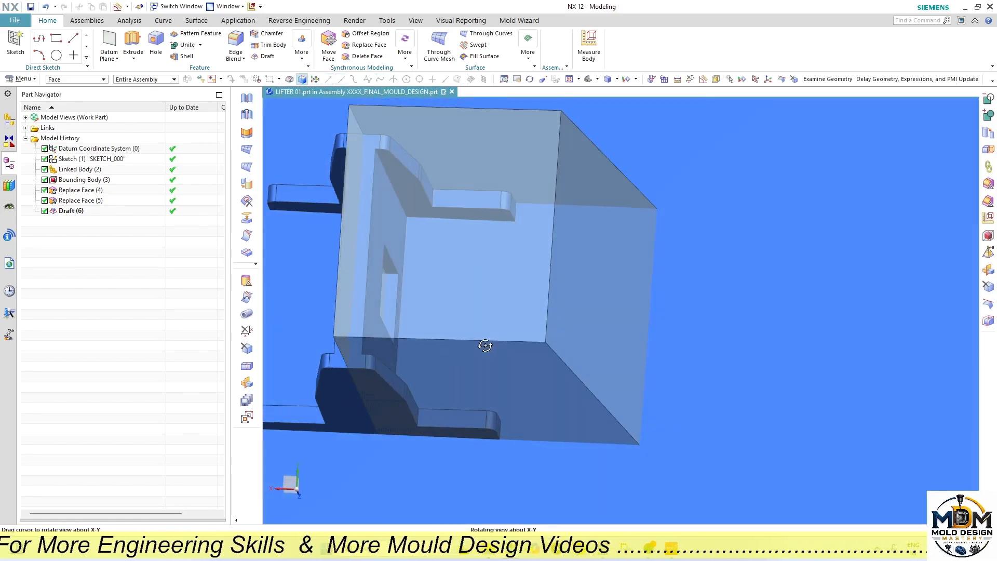
{"action": "left_click", "coordinate": [265, 56]}
{"action": "left_click", "coordinate": [624, 318]}
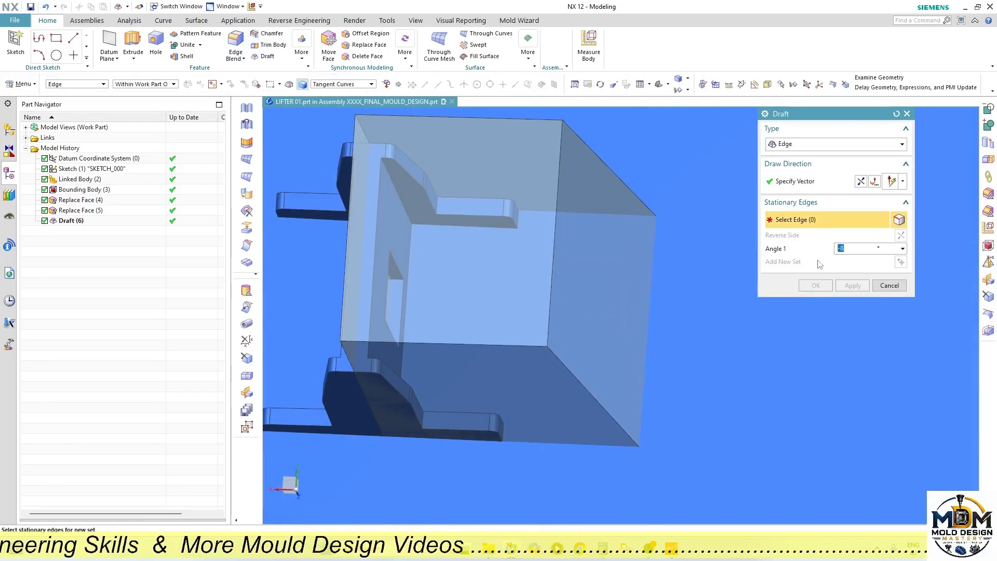
{"action": "type", "text": "3"}
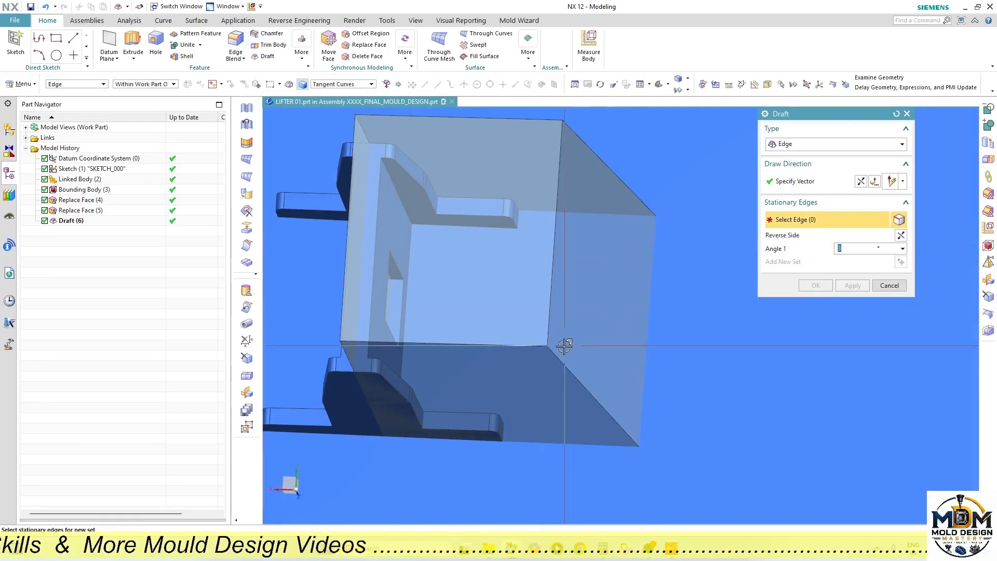
{"action": "left_click", "coordinate": [521, 345]}
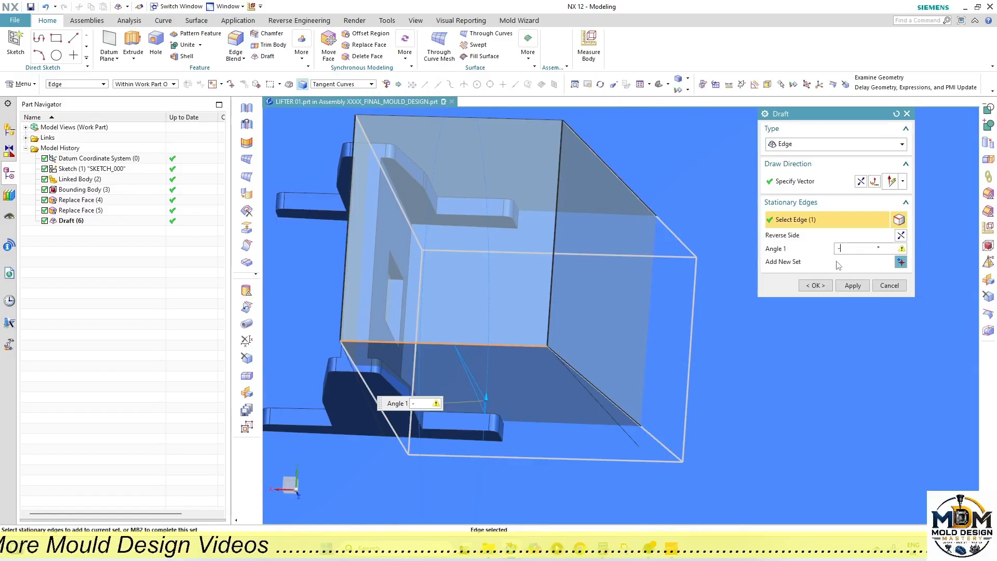
{"action": "key", "text": "Return"}
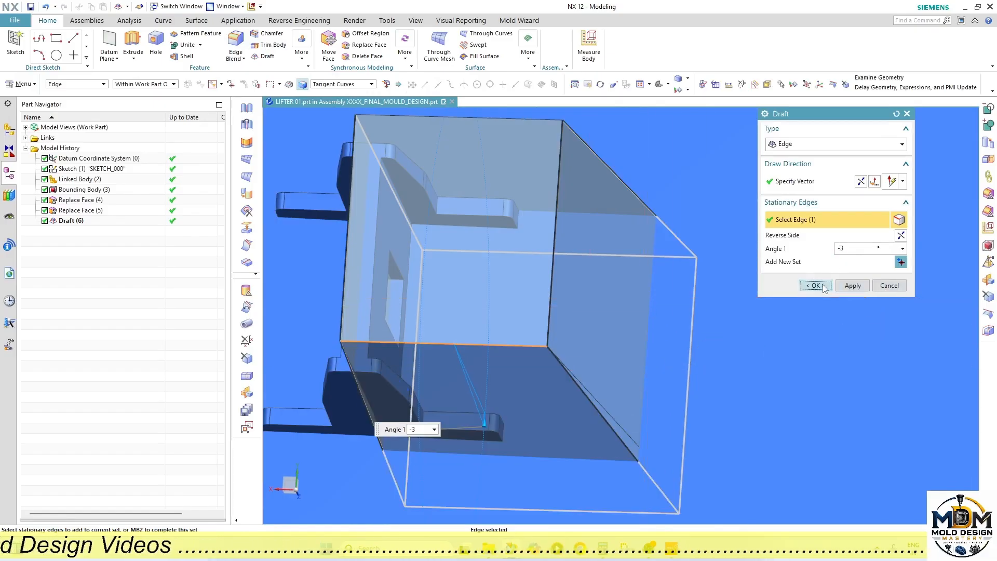
{"action": "left_click", "coordinate": [816, 286]}
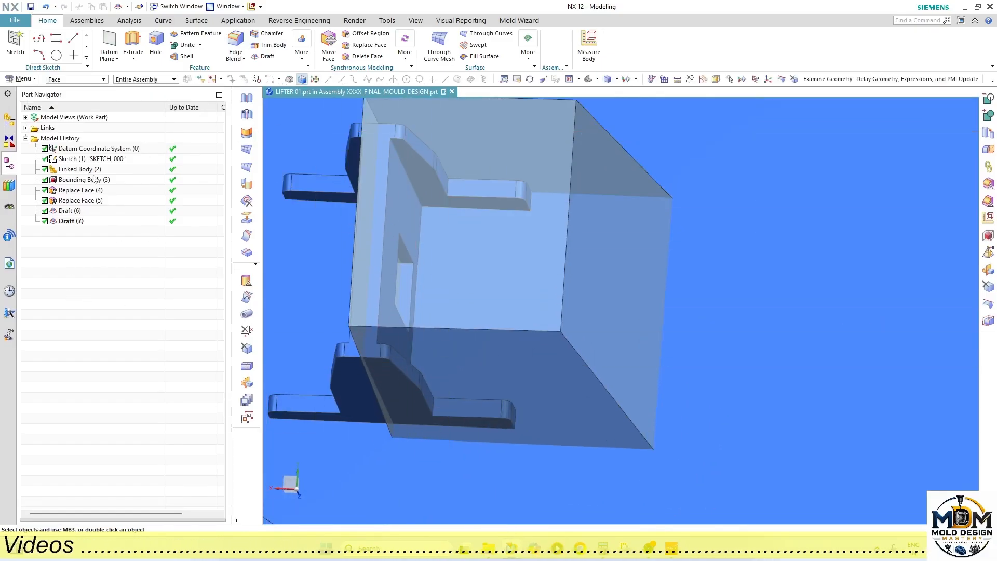
Step: Edit the -3° draft to include the near edge of the opposite side face as a second stationary edge
{"action": "double_click", "coordinate": [65, 220]}
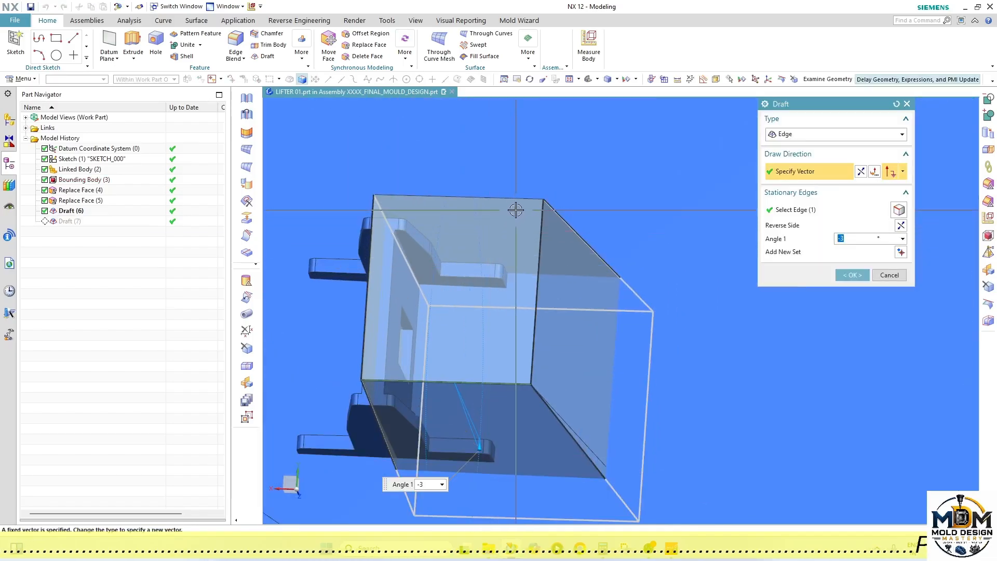
{"action": "left_click", "coordinate": [812, 205]}
{"action": "left_click", "coordinate": [490, 204]}
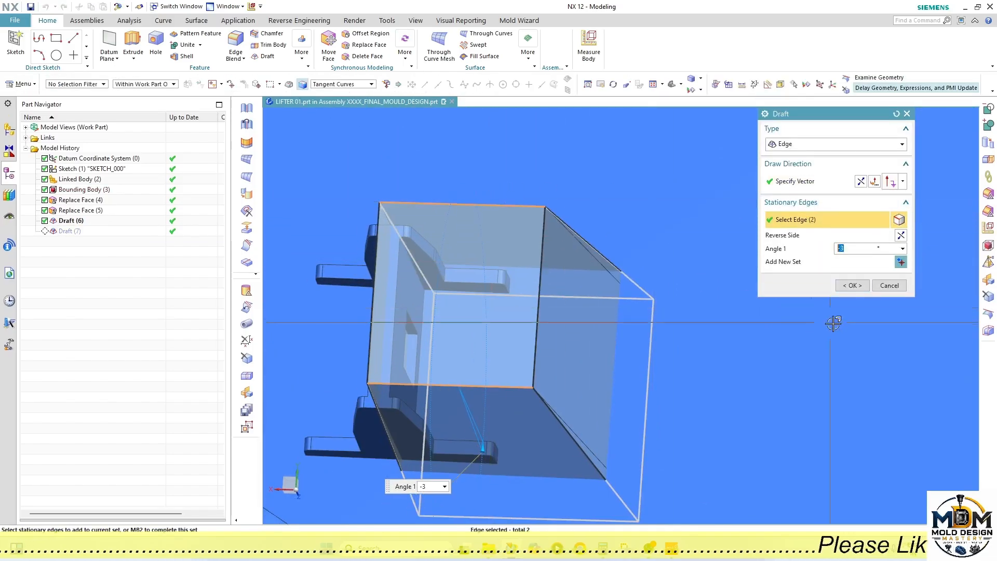
{"action": "left_click", "coordinate": [851, 285]}
Step: Offset the block's two opposite side faces carrying the -3° draft by 0.9 mm with Offset Region
{"action": "scroll", "coordinate": [468, 446], "scroll_direction": "up", "scroll_amount": 3}
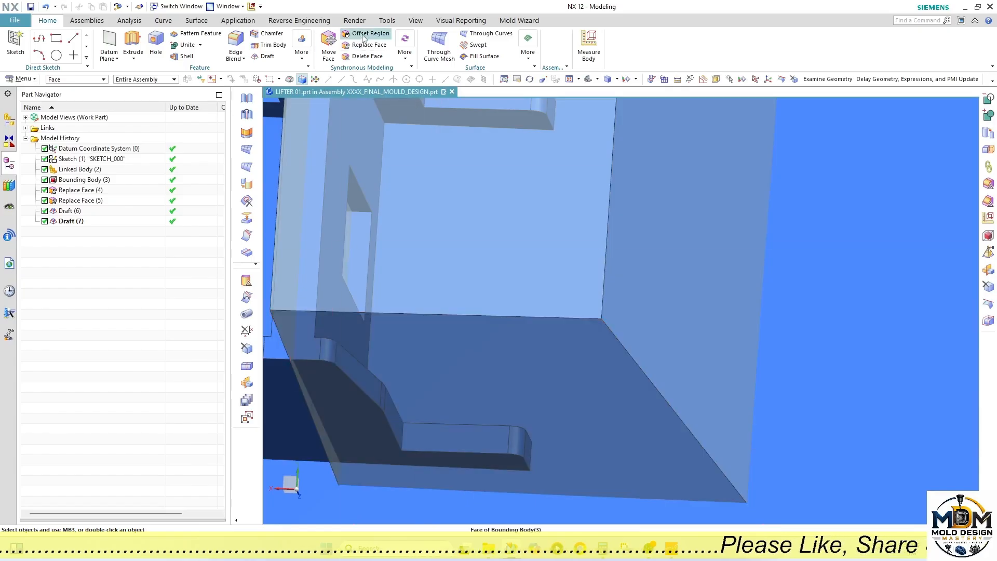
{"action": "left_click", "coordinate": [366, 33]}
{"action": "left_click", "coordinate": [512, 353]}
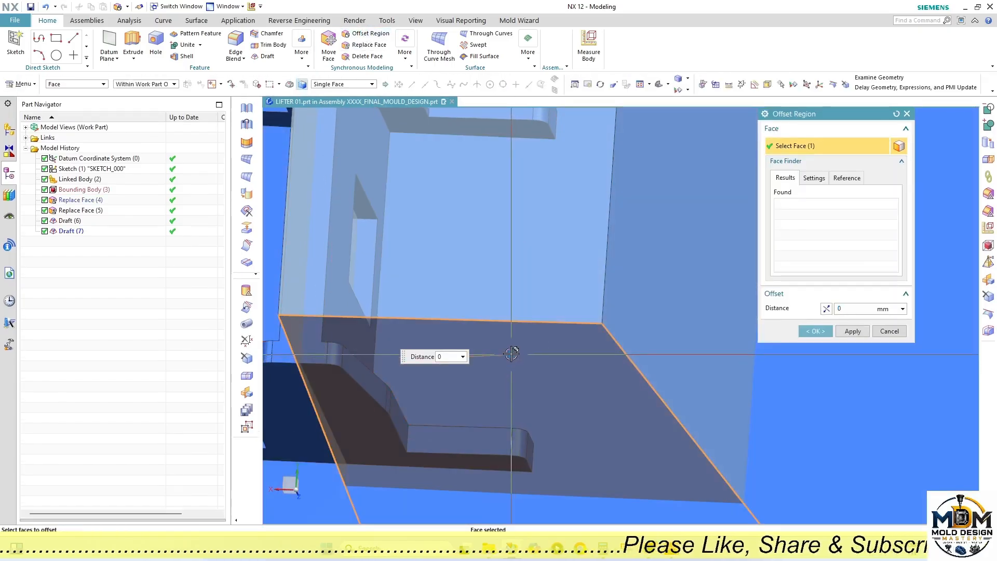
{"action": "type", "text": "0.4"}
{"action": "left_click_drag", "start_coordinate": [511, 344], "coordinate": [512, 334]}
{"action": "scroll", "coordinate": [436, 402], "scroll_direction": "up", "scroll_amount": 2}
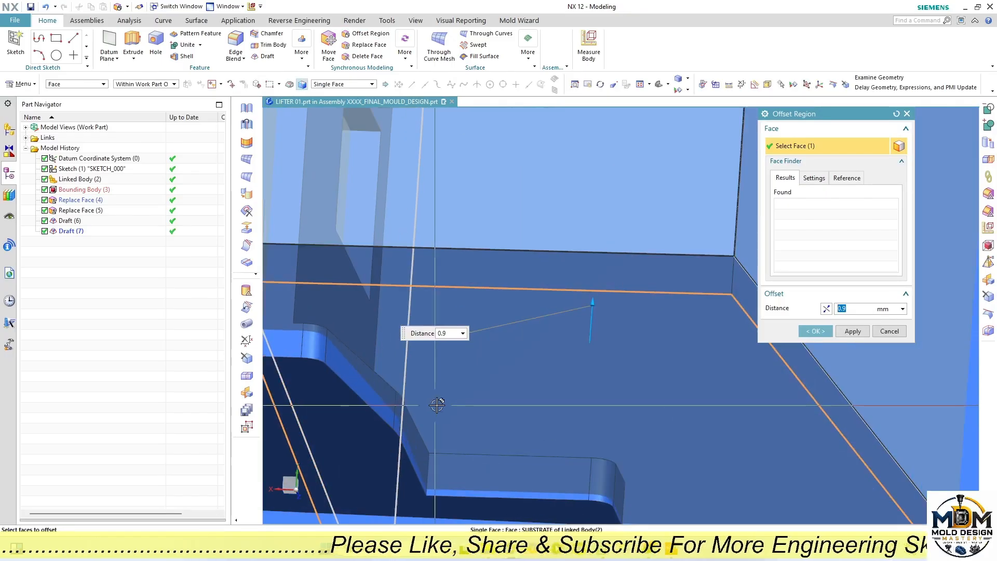
{"action": "scroll", "coordinate": [539, 422], "scroll_direction": "down", "scroll_amount": 2}
{"action": "middle_click_drag", "start_coordinate": [538, 423], "coordinate": [534, 296]}
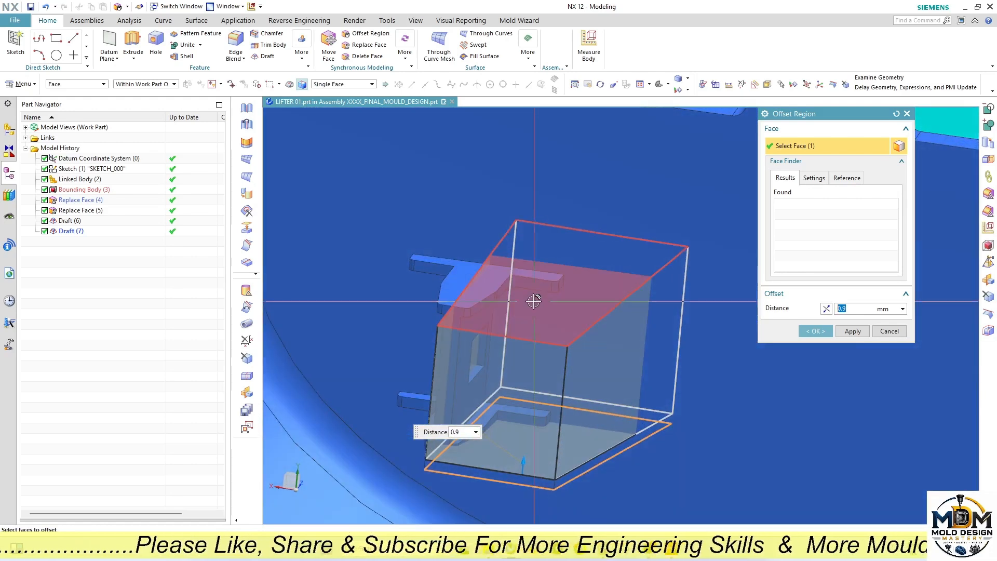
{"action": "left_click", "coordinate": [537, 294]}
{"action": "left_click", "coordinate": [813, 335]}
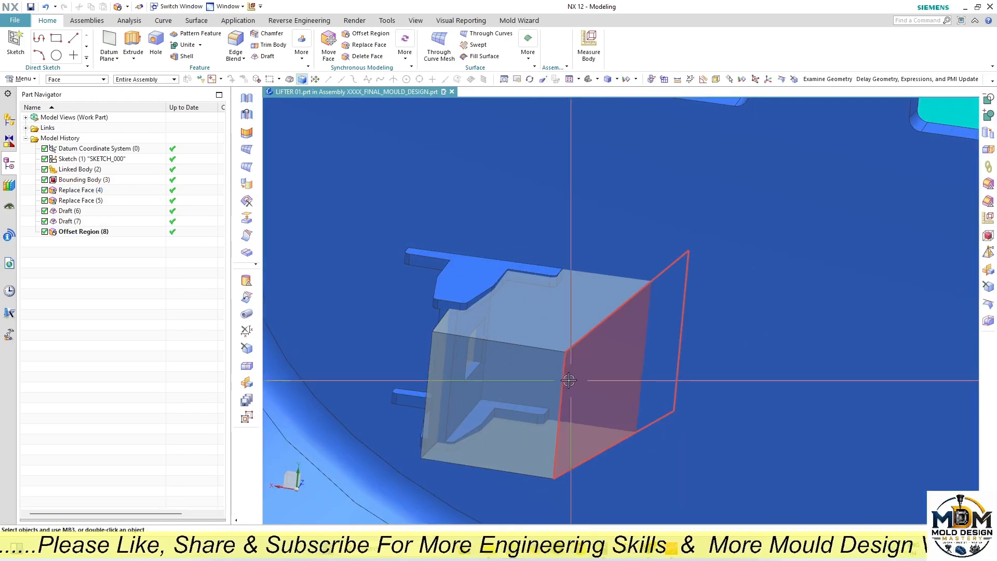
{"action": "middle_click_drag", "start_coordinate": [563, 380], "coordinate": [618, 309]}
{"action": "key", "text": "F8"}
{"action": "scroll", "coordinate": [464, 298], "scroll_direction": "up", "scroll_amount": 6}
{"action": "middle_click_drag", "start_coordinate": [554, 311], "coordinate": [691, 287]}
{"action": "scroll", "coordinate": [499, 276], "scroll_direction": "down", "scroll_amount": 8}
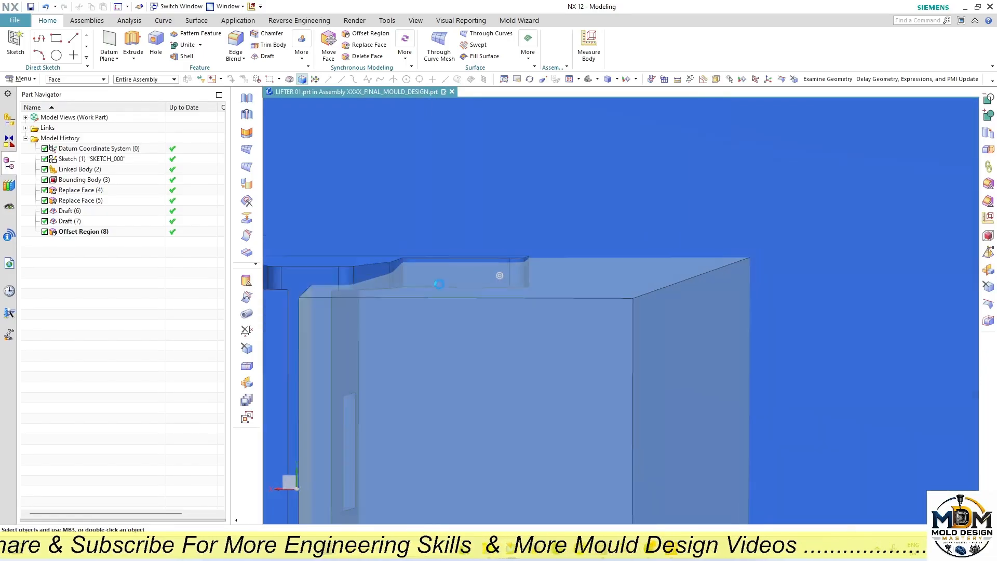
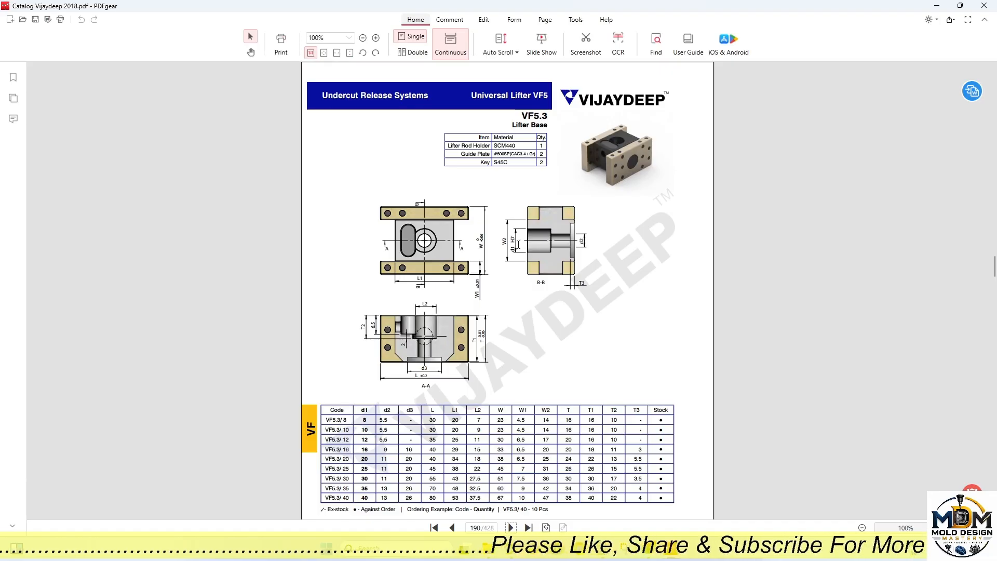
Step: Review the VF5.3 and VF5.4 lifter bases, VF5.5 rod guide unit, and VF5.6 and VF5.7 lifter rods in the Vijaydeep catalog
{"action": "left_click_drag", "start_coordinate": [500, 239], "coordinate": [503, 238]}
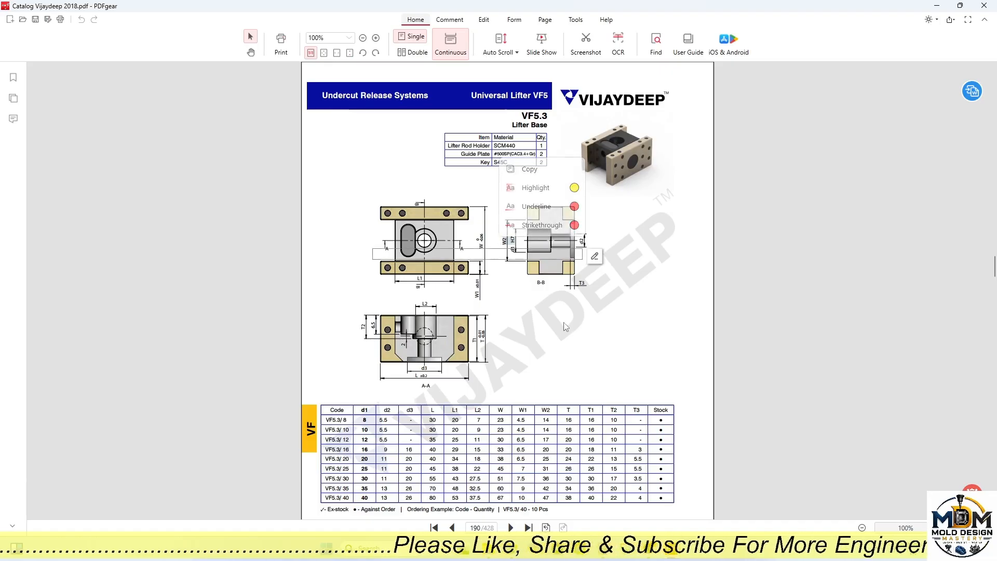
{"action": "left_click", "coordinate": [535, 320]}
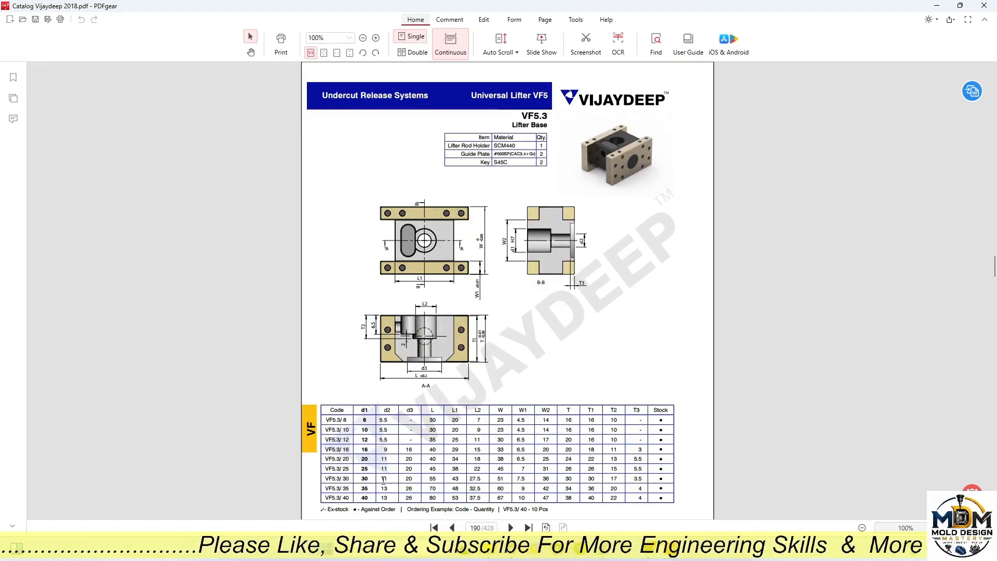
{"action": "scroll", "coordinate": [370, 486], "scroll_direction": "down", "scroll_amount": 8}
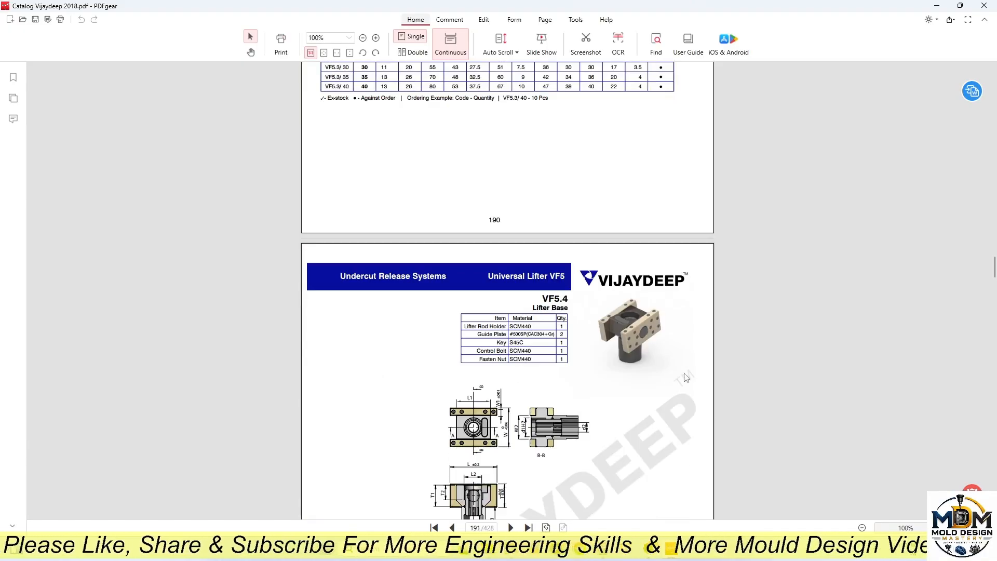
{"action": "scroll", "coordinate": [529, 414], "scroll_direction": "down", "scroll_amount": 10}
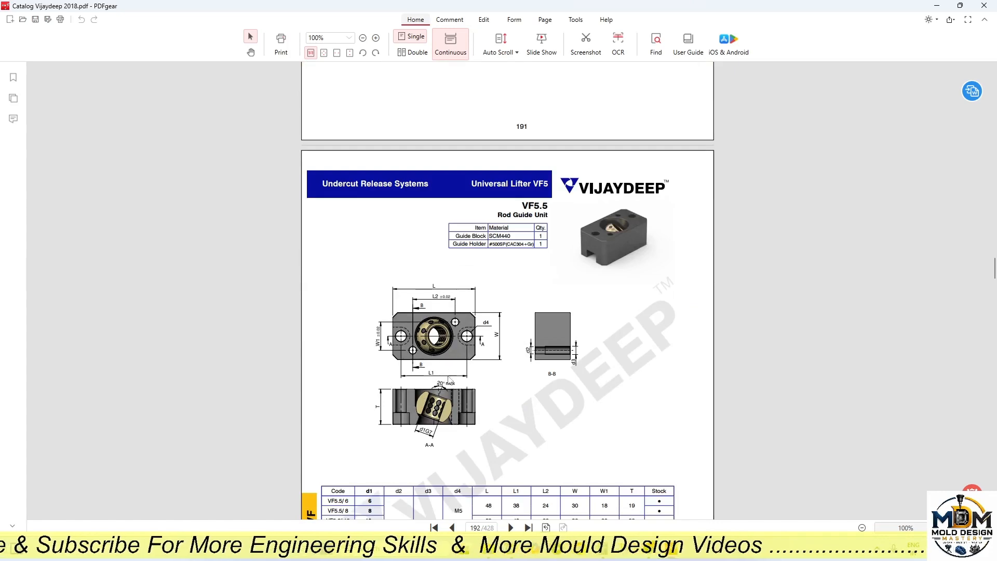
{"action": "scroll", "coordinate": [448, 384], "scroll_direction": "down", "scroll_amount": 9}
{"action": "scroll", "coordinate": [448, 389], "scroll_direction": "up", "scroll_amount": 3}
{"action": "scroll", "coordinate": [447, 395], "scroll_direction": "down", "scroll_amount": 2}
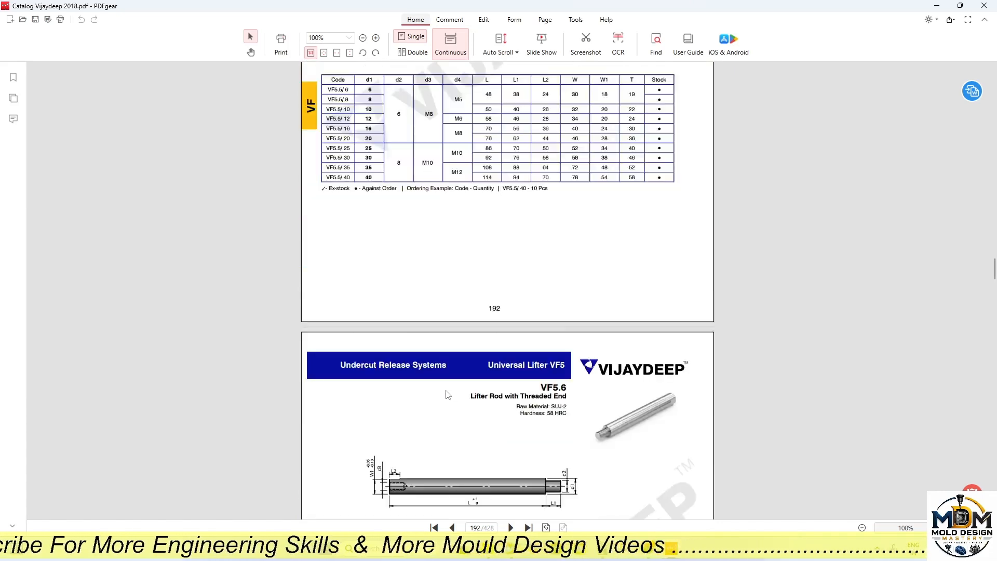
{"action": "scroll", "coordinate": [446, 394], "scroll_direction": "down", "scroll_amount": 2}
{"action": "scroll", "coordinate": [548, 343], "scroll_direction": "down", "scroll_amount": 2}
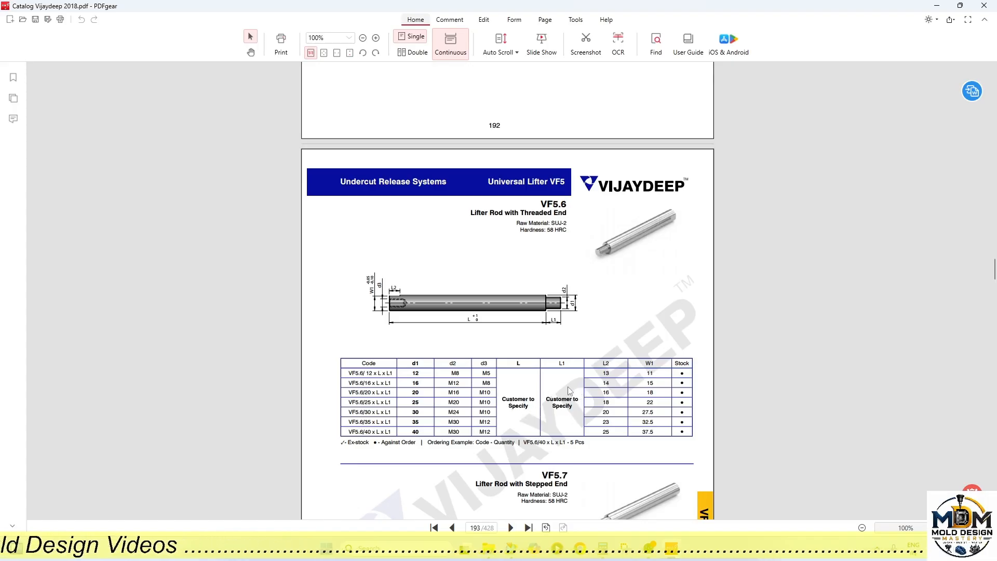
{"action": "scroll", "coordinate": [428, 324], "scroll_direction": "down", "scroll_amount": 4}
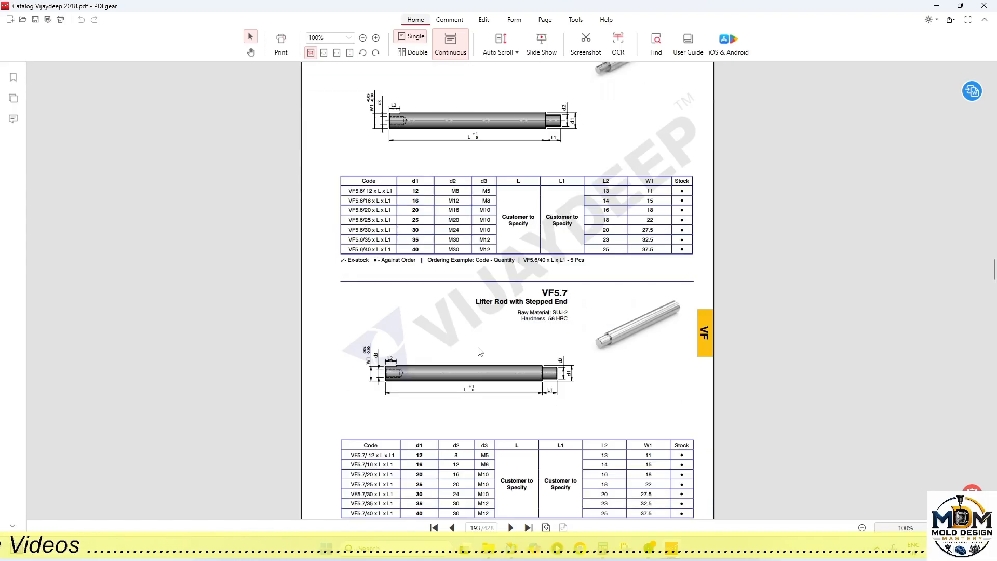
Step: Examine the catalog's VF6 universal lifter overview and the VF6.1 and VF6.2 lifter base pages
{"action": "scroll", "coordinate": [480, 351], "scroll_direction": "down", "scroll_amount": 5}
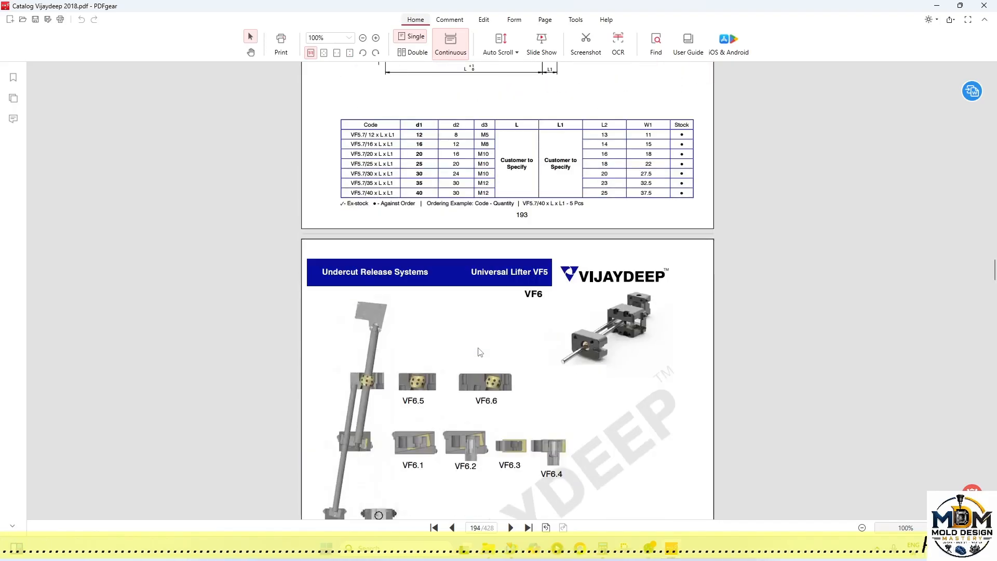
{"action": "scroll", "coordinate": [479, 352], "scroll_direction": "down", "scroll_amount": 7}
{"action": "scroll", "coordinate": [525, 261], "scroll_direction": "down", "scroll_amount": 6}
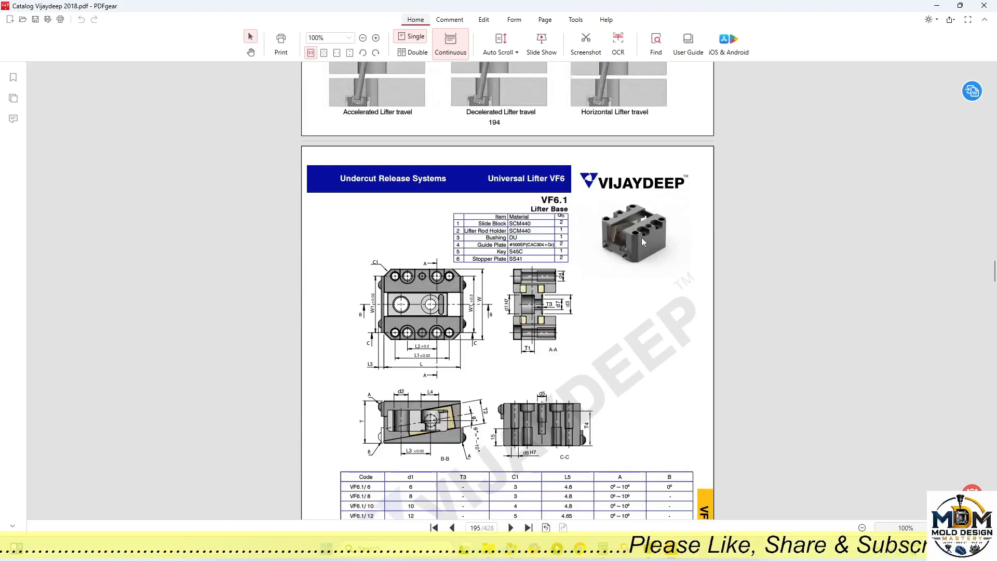
{"action": "scroll", "coordinate": [607, 272], "scroll_direction": "down", "scroll_amount": 11}
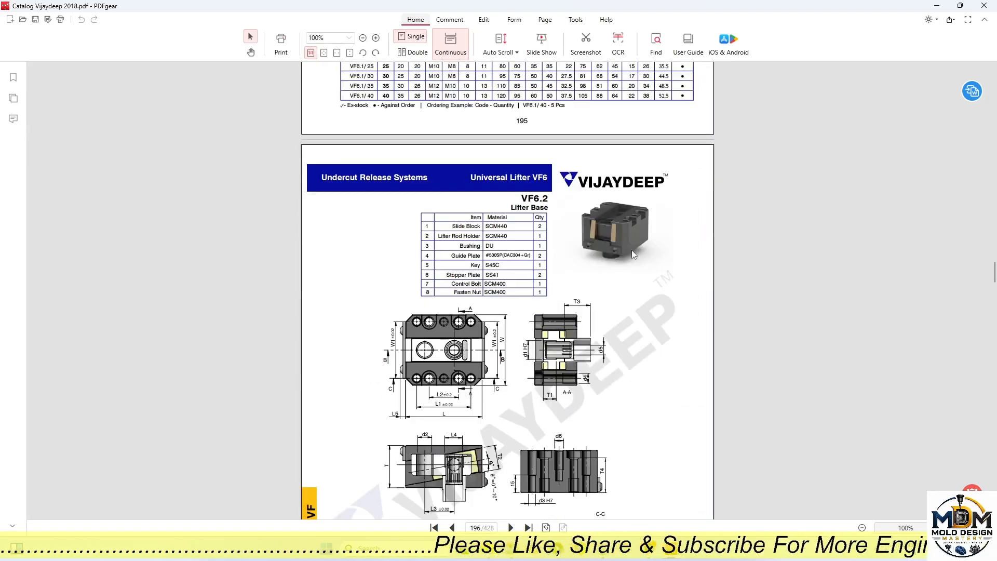
{"action": "scroll", "coordinate": [631, 250], "scroll_direction": "down", "scroll_amount": 8}
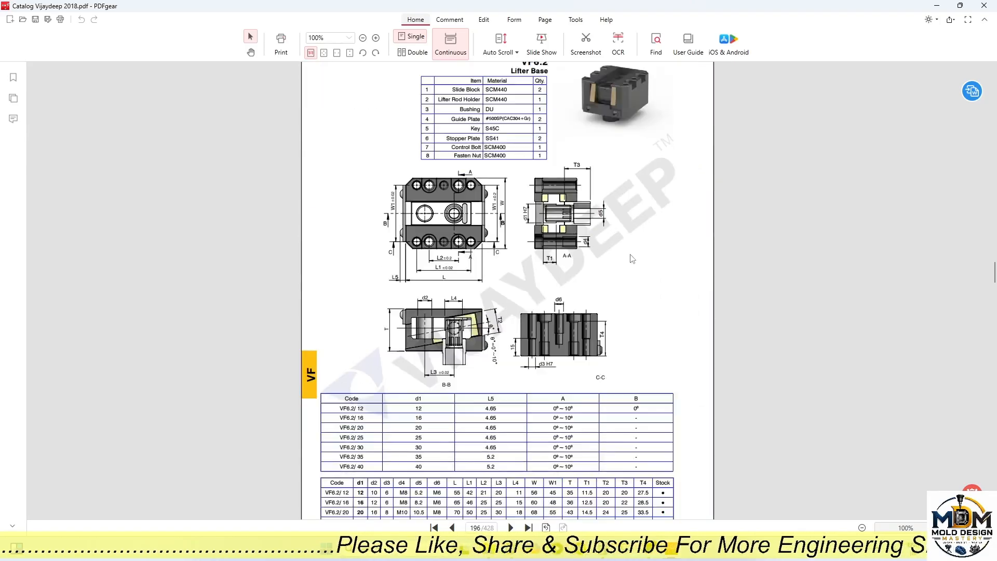
Step: Return to the catalog's VF5.3 lifter base page and switch back to the lifter rod assembly in NX
{"action": "scroll", "coordinate": [563, 328], "scroll_direction": "up", "scroll_amount": 19}
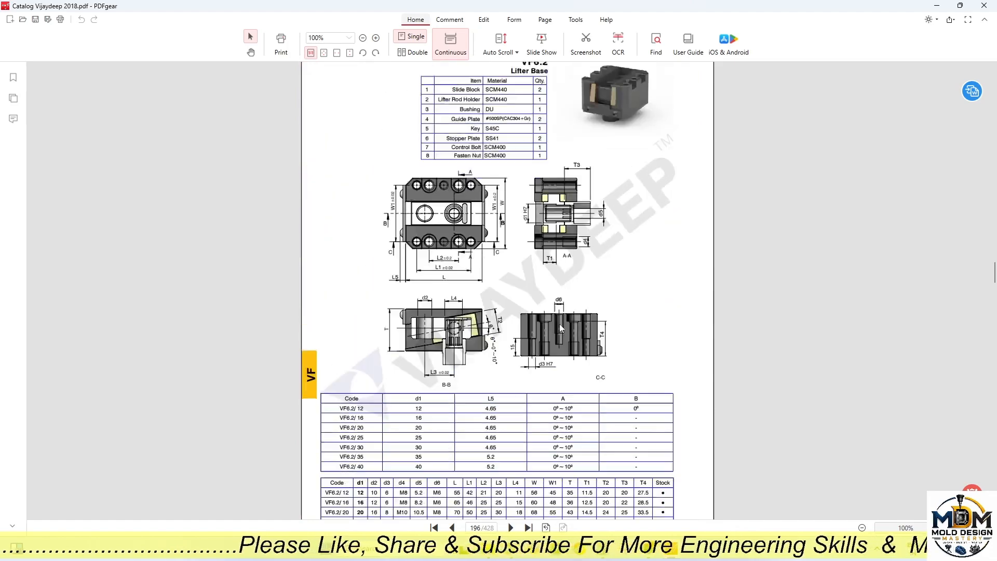
{"action": "scroll", "coordinate": [555, 301], "scroll_direction": "up", "scroll_amount": 20}
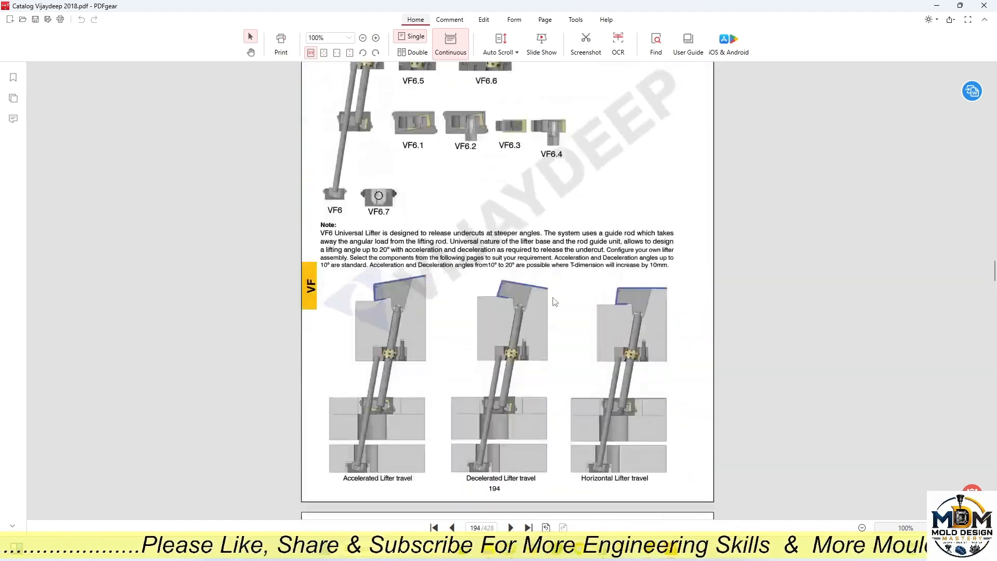
{"action": "scroll", "coordinate": [555, 301], "scroll_direction": "up", "scroll_amount": 13}
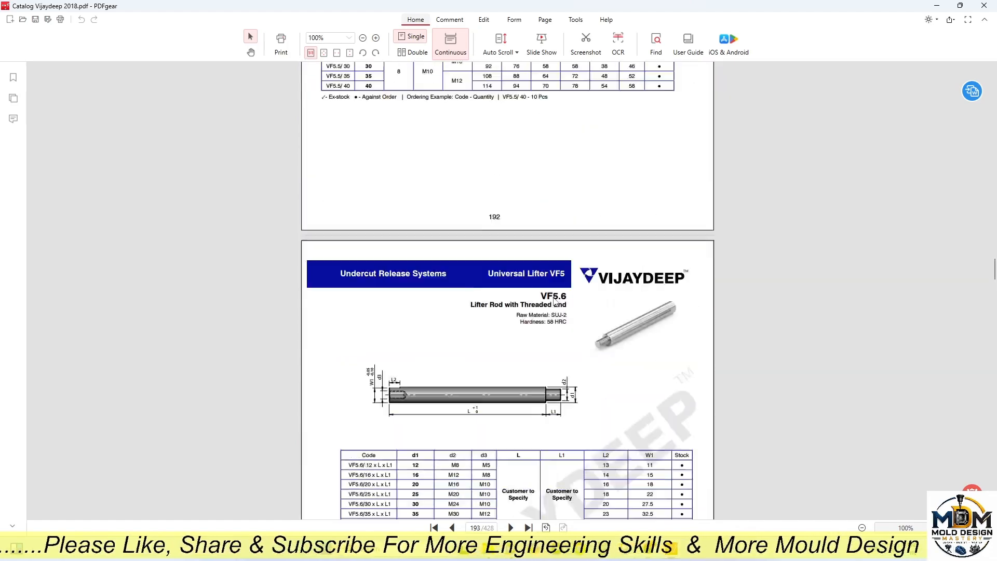
{"action": "scroll", "coordinate": [556, 302], "scroll_direction": "up", "scroll_amount": 18}
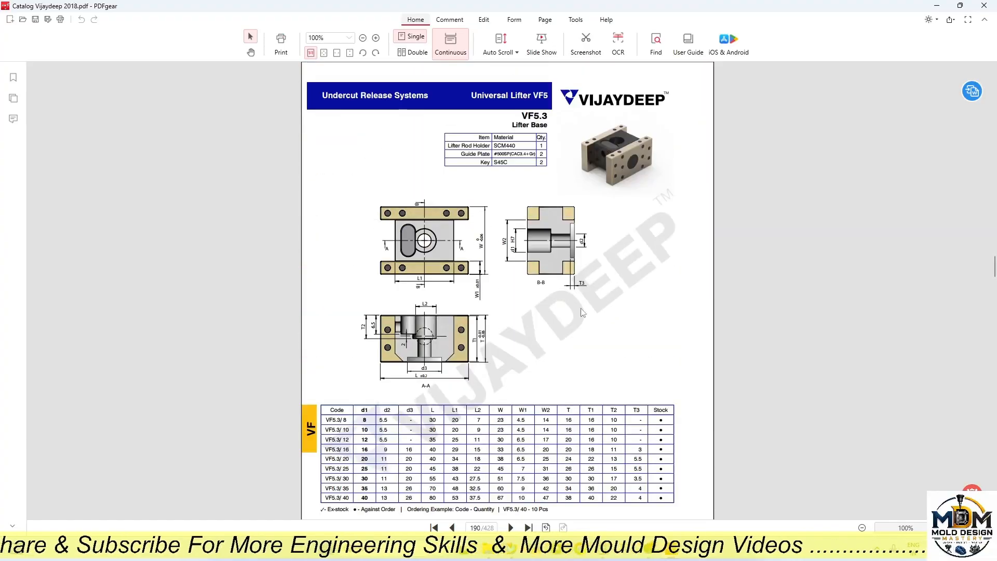
{"action": "left_click", "coordinate": [940, 6]}
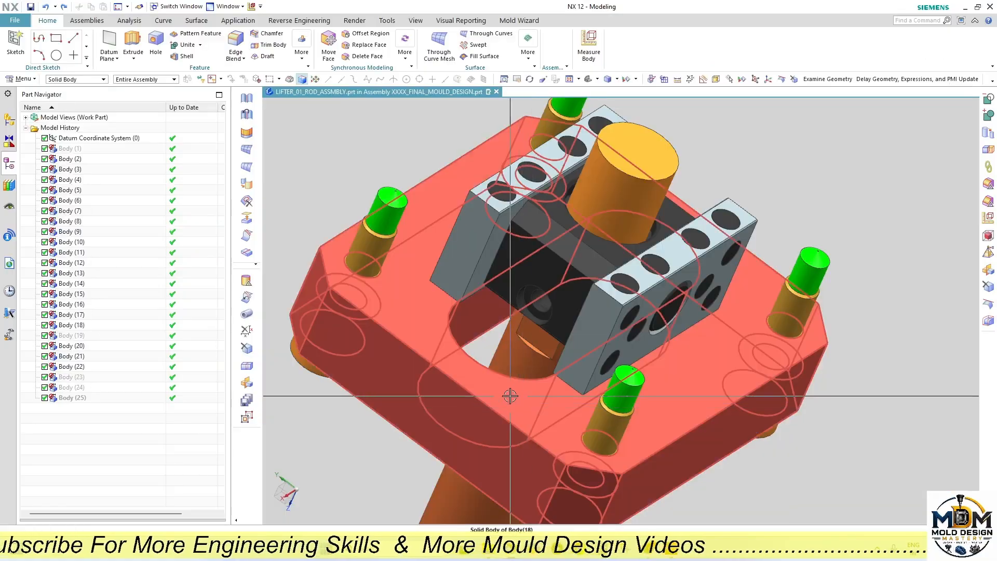
{"action": "scroll", "coordinate": [561, 397], "scroll_direction": "down", "scroll_amount": 5}
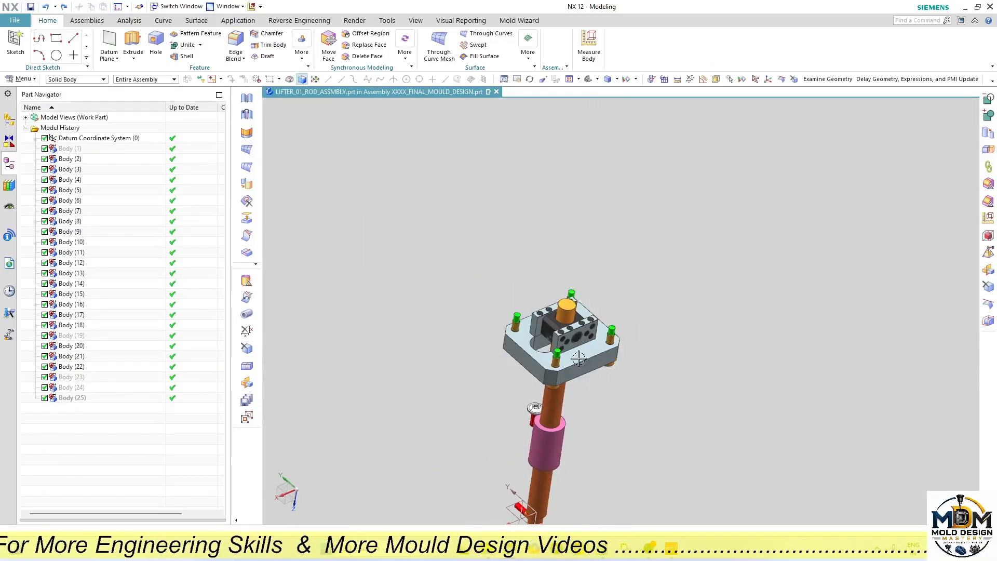
Step: Examine the lifter rod assembly from base to tip, including the lifter base, its screws, the pink guide sleeve and the button-head screw
{"action": "scroll", "coordinate": [578, 358], "scroll_direction": "up", "scroll_amount": 3}
{"action": "middle_click_drag", "start_coordinate": [583, 379], "coordinate": [619, 315]}
{"action": "scroll", "coordinate": [512, 346], "scroll_direction": "up", "scroll_amount": 3}
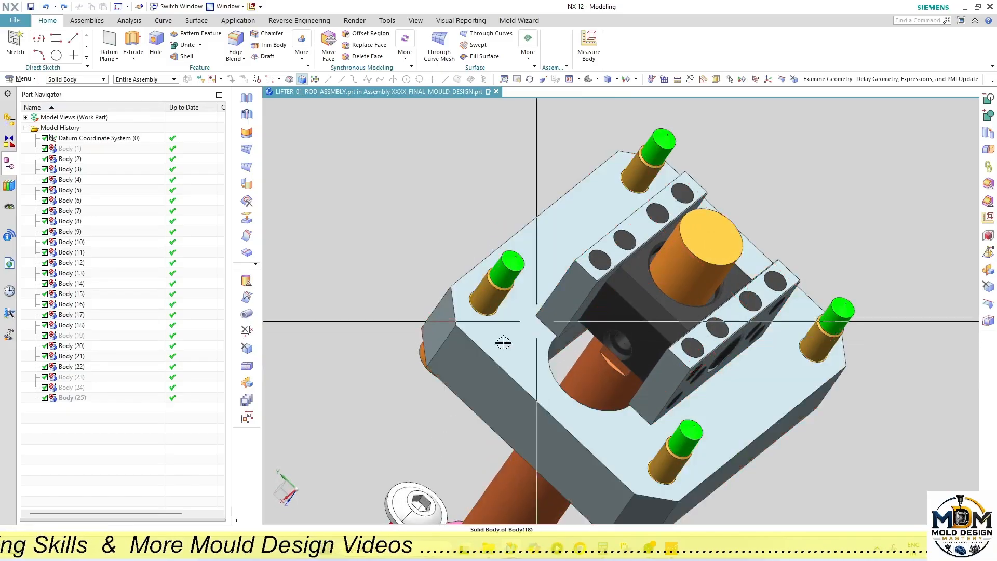
{"action": "scroll", "coordinate": [511, 347], "scroll_direction": "down", "scroll_amount": 2}
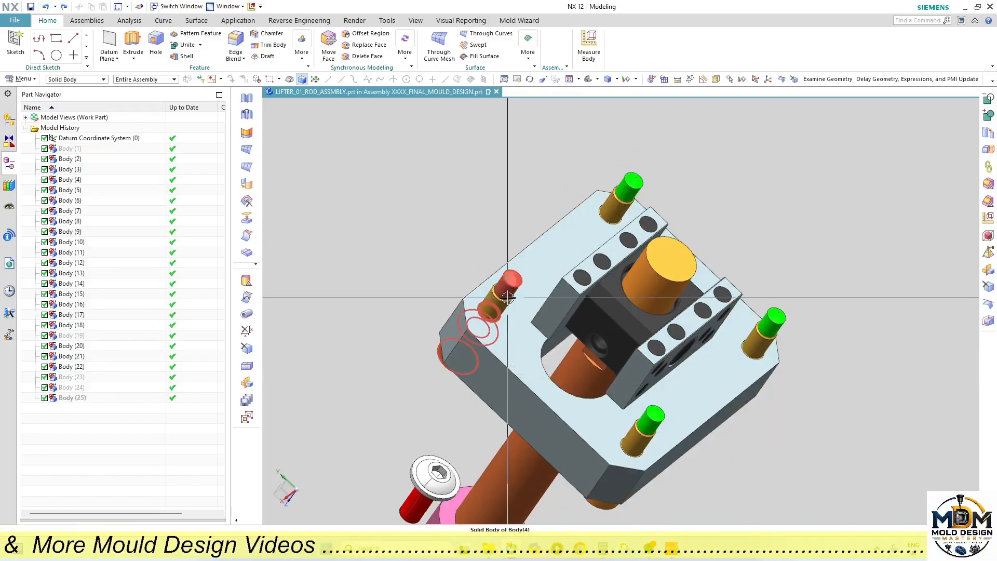
{"action": "scroll", "coordinate": [592, 216], "scroll_direction": "down", "scroll_amount": 3}
{"action": "middle_click_drag", "start_coordinate": [676, 325], "coordinate": [619, 285]}
{"action": "scroll", "coordinate": [619, 284], "scroll_direction": "down", "scroll_amount": 2}
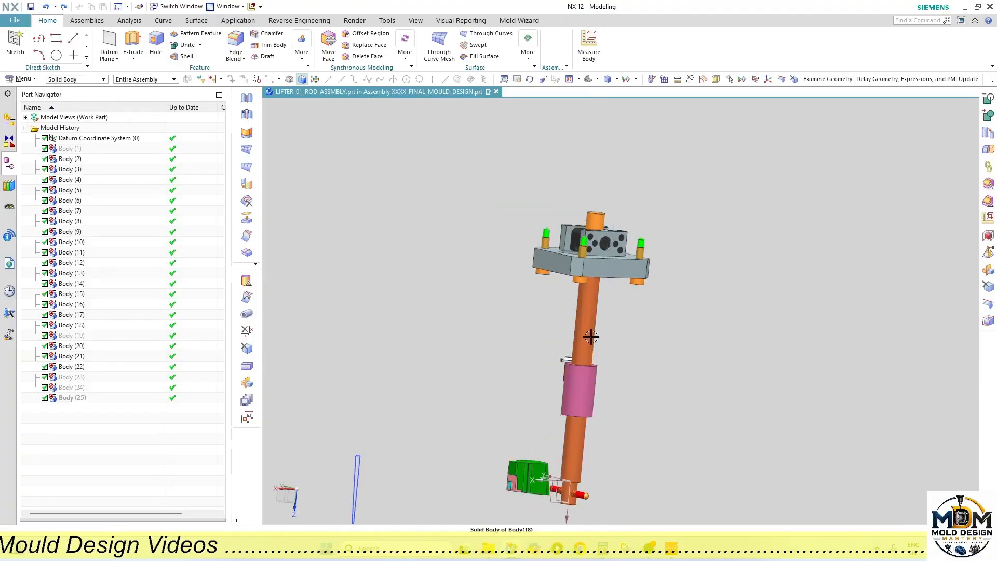
{"action": "scroll", "coordinate": [591, 337], "scroll_direction": "up", "scroll_amount": 1}
{"action": "scroll", "coordinate": [581, 387], "scroll_direction": "up", "scroll_amount": 1}
{"action": "scroll", "coordinate": [545, 348], "scroll_direction": "down", "scroll_amount": 3}
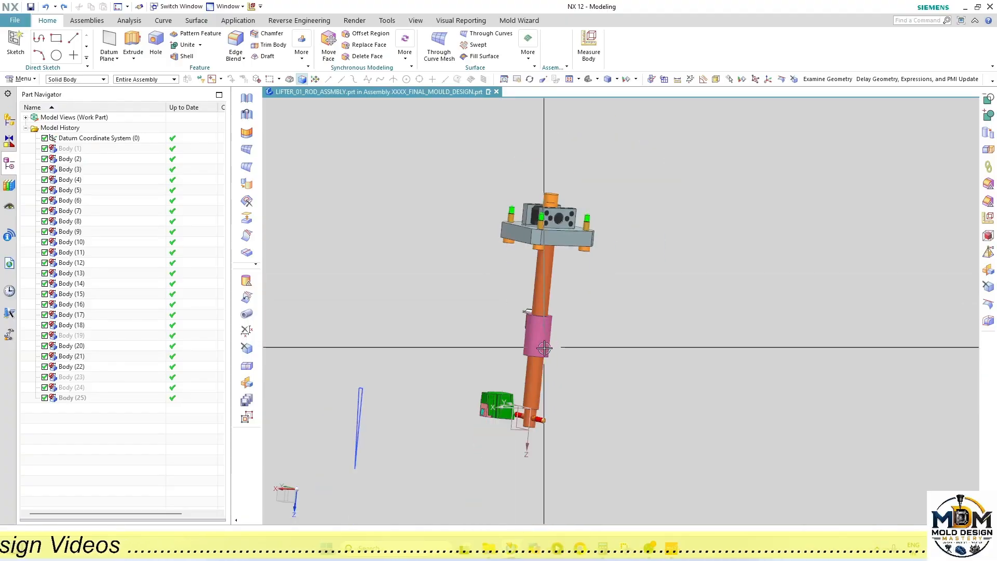
{"action": "scroll", "coordinate": [520, 421], "scroll_direction": "up", "scroll_amount": 2}
{"action": "scroll", "coordinate": [501, 225], "scroll_direction": "up", "scroll_amount": 3}
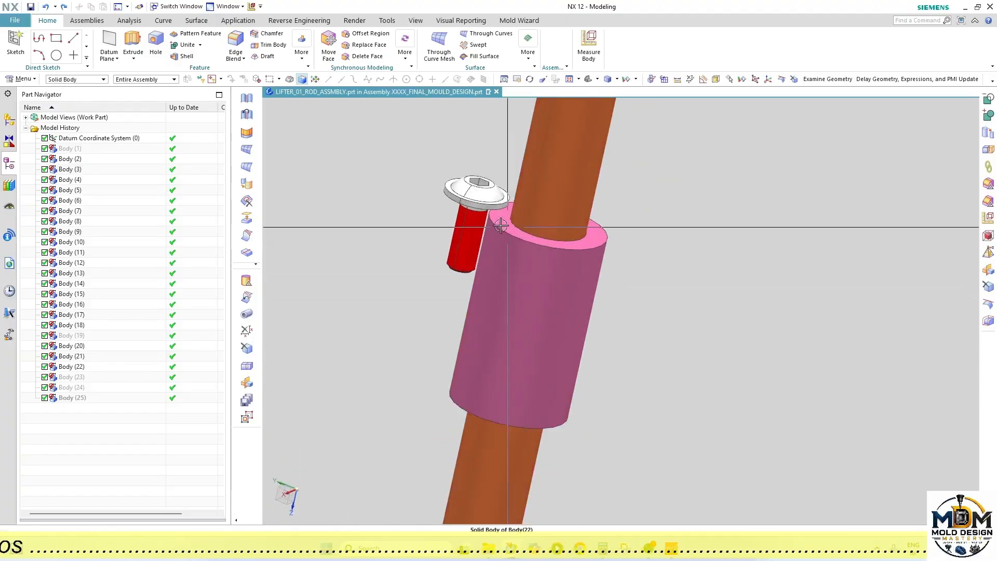
{"action": "scroll", "coordinate": [500, 225], "scroll_direction": "up", "scroll_amount": 2}
{"action": "scroll", "coordinate": [495, 255], "scroll_direction": "down", "scroll_amount": 7}
{"action": "middle_click_drag", "start_coordinate": [592, 315], "coordinate": [568, 347]}
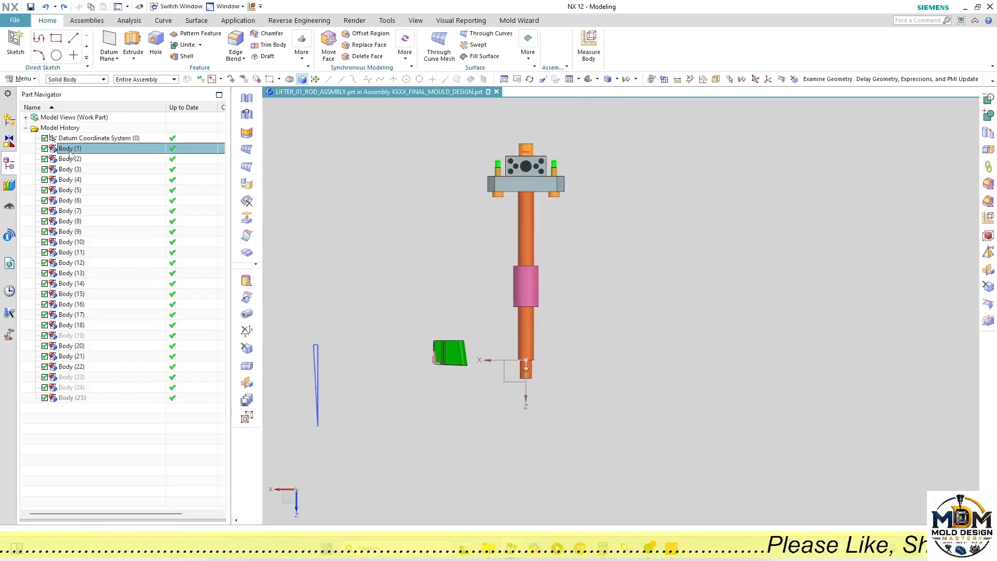
Step: Show all bodies from Body (1) to Body (25) in the rod assembly
{"action": "left_click", "coordinate": [73, 397]}
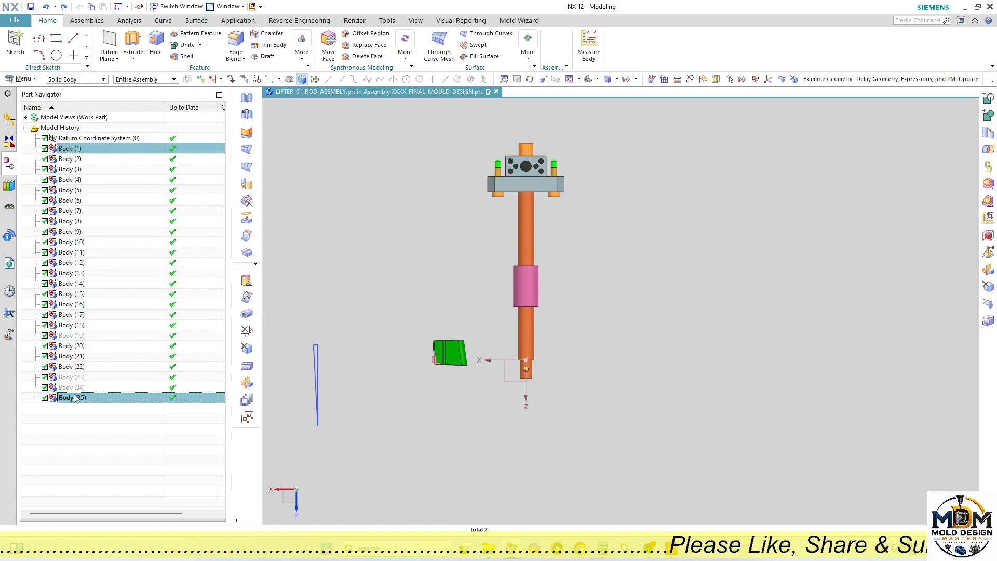
{"action": "left_click", "coordinate": [62, 148]}
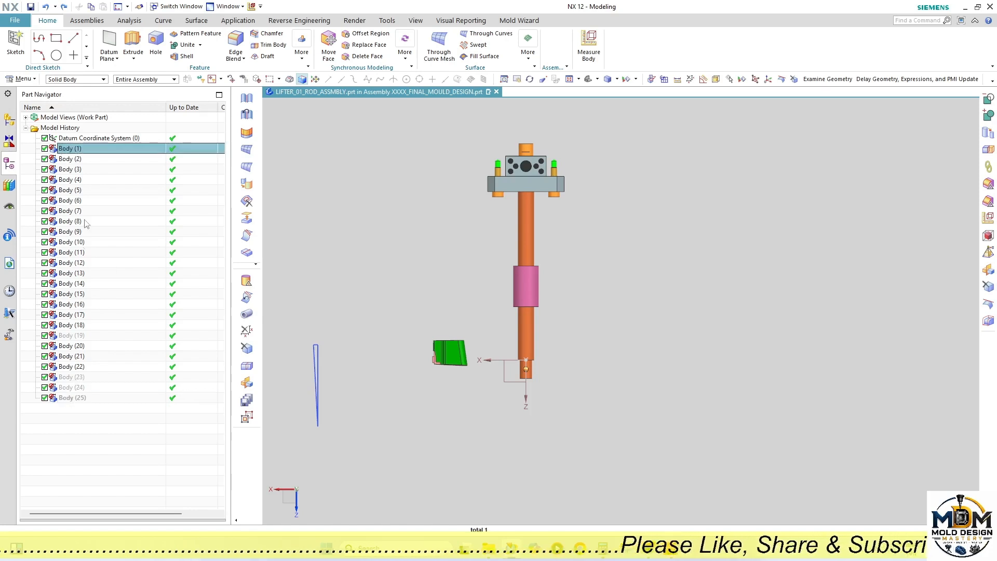
{"action": "left_click", "coordinate": [73, 398], "text": "shift"}
{"action": "right_click", "coordinate": [72, 399]}
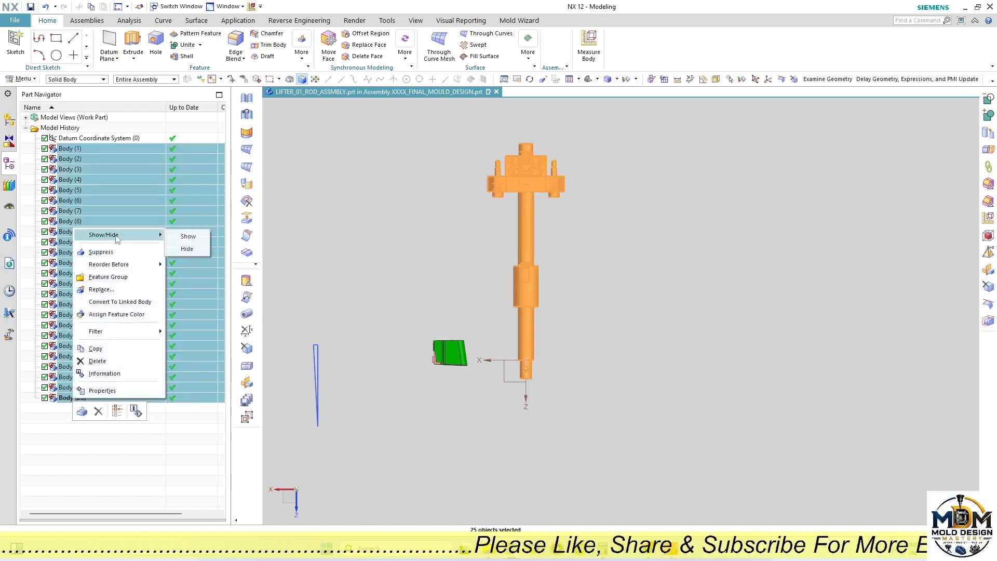
{"action": "left_click", "coordinate": [188, 237]}
{"action": "scroll", "coordinate": [492, 150], "scroll_direction": "up", "scroll_amount": 5}
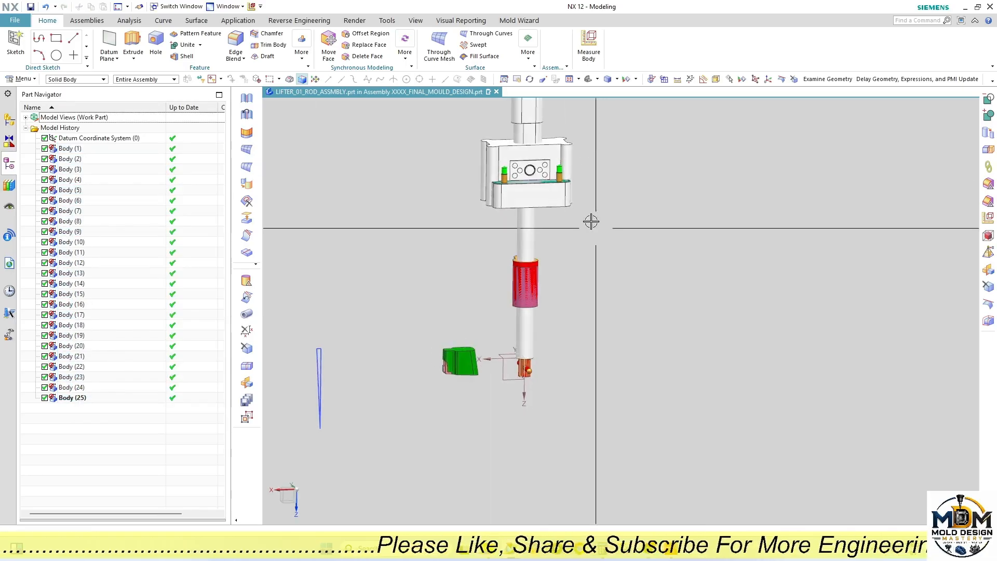
Step: Set the translucency of the pocket bodies around and above the lifter base to 83
{"action": "left_click", "coordinate": [492, 150]}
{"action": "scroll", "coordinate": [501, 192], "scroll_direction": "down", "scroll_amount": 3}
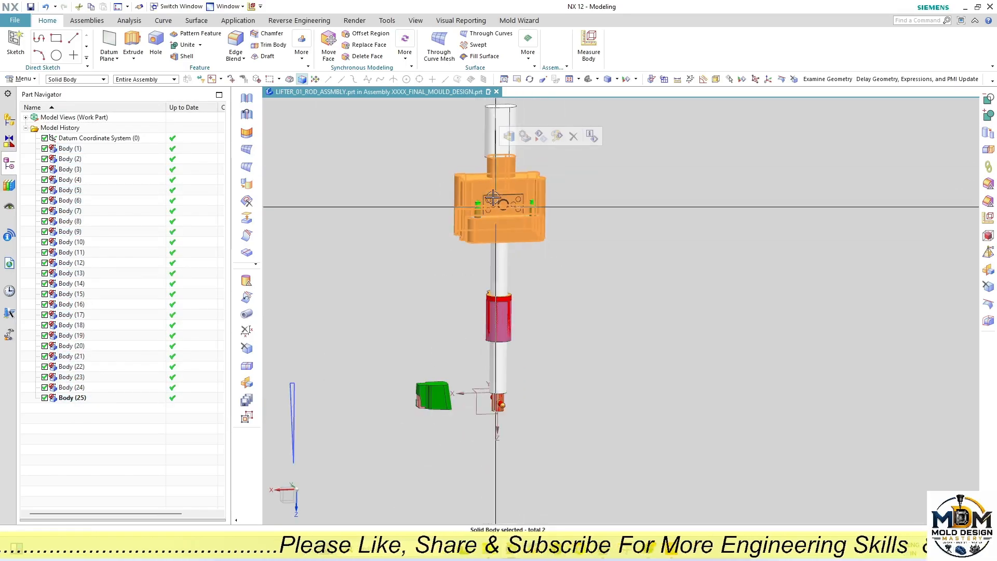
{"action": "key", "text": "ctrl+j"}
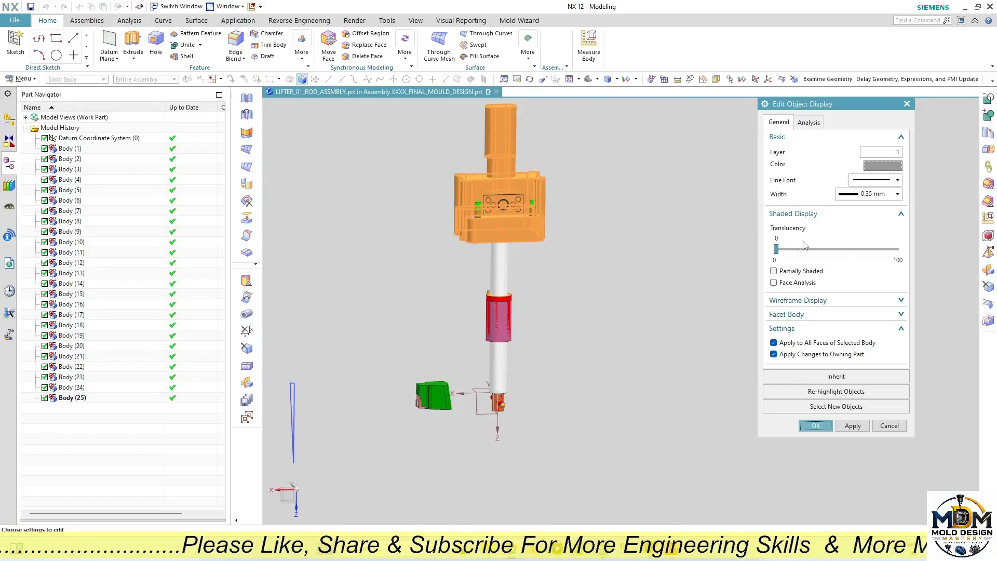
{"action": "left_click_drag", "start_coordinate": [777, 250], "coordinate": [870, 249]}
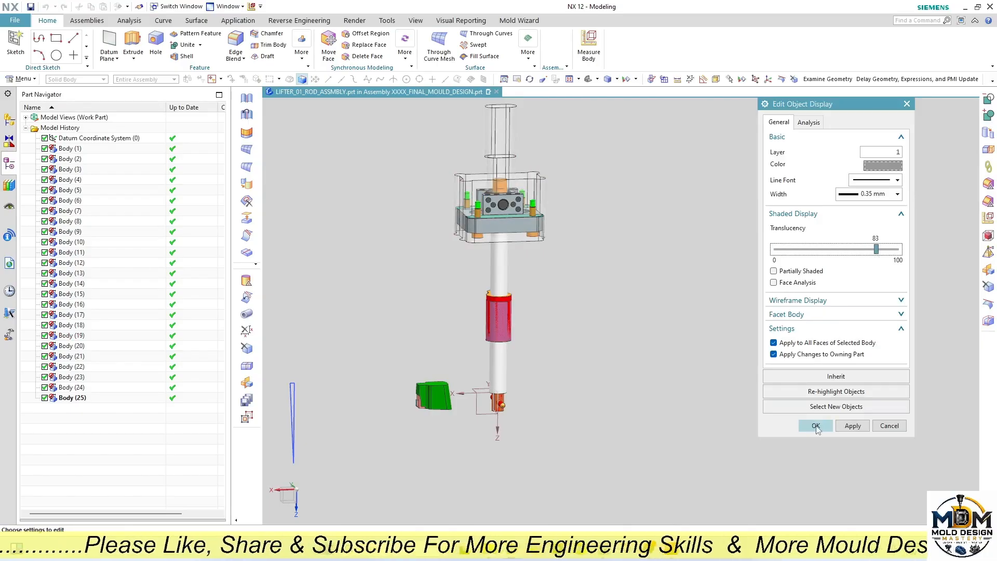
{"action": "left_click", "coordinate": [815, 425]}
{"action": "mouse_move", "coordinate": [538, 234]}
{"action": "middle_mouse_down"}
{"action": "mouse_move", "coordinate": [538, 220]}
{"action": "mouse_move", "coordinate": [546, 229]}
{"action": "middle_mouse_up"}
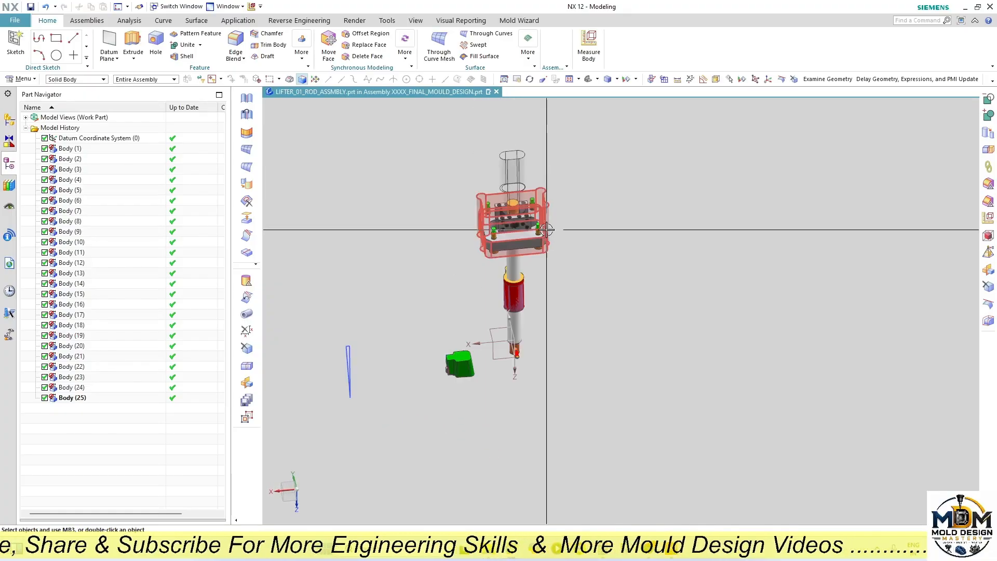
Step: Select the lifter rod and all guide sleeve bodies around it
{"action": "scroll", "coordinate": [457, 353], "scroll_direction": "up", "scroll_amount": 8}
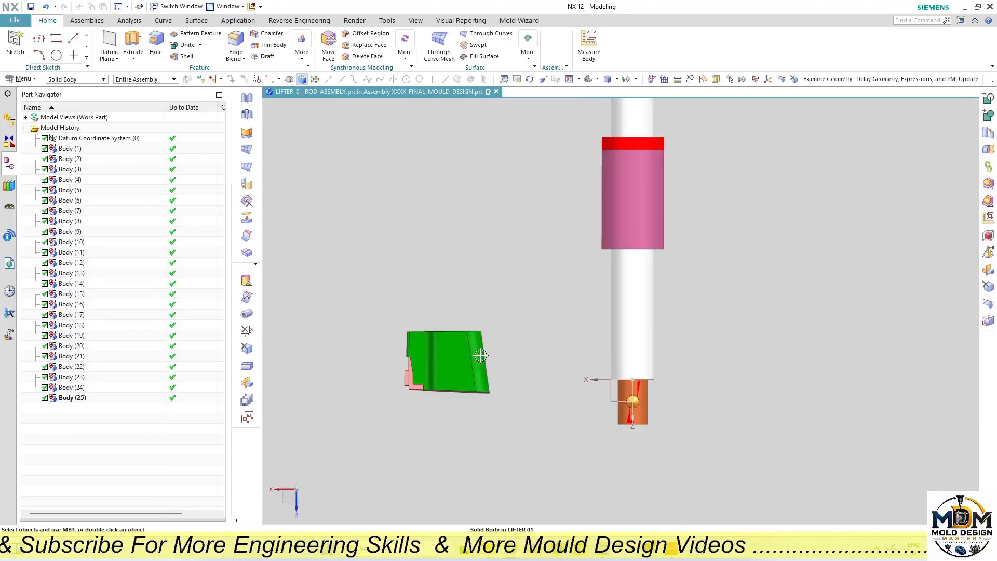
{"action": "scroll", "coordinate": [496, 345], "scroll_direction": "down", "scroll_amount": 6}
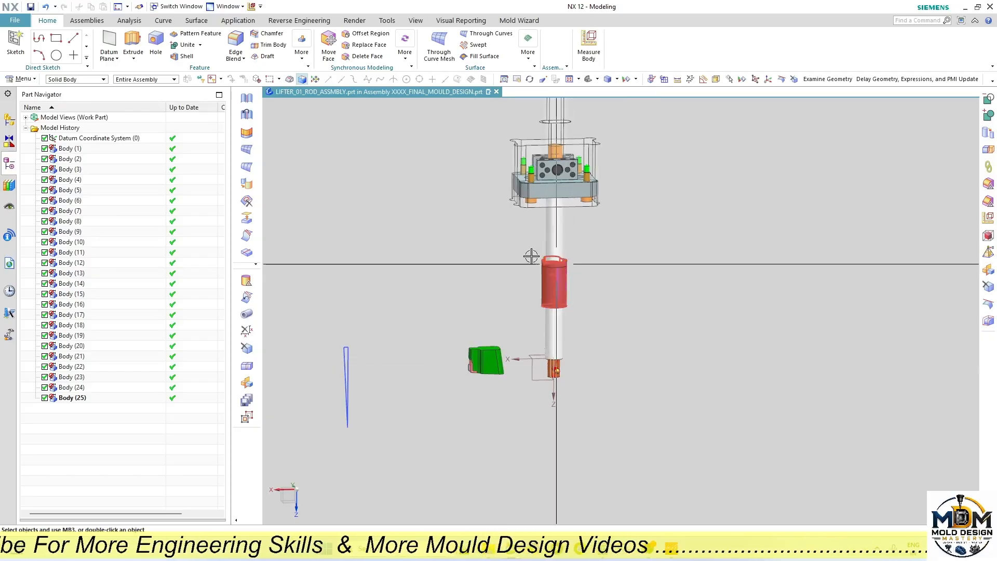
{"action": "left_click", "coordinate": [553, 351]}
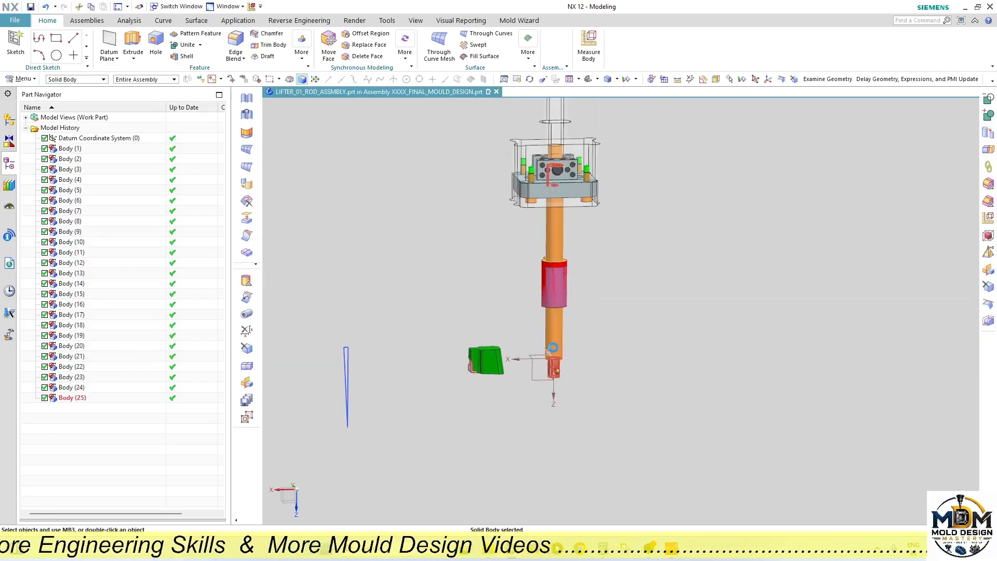
{"action": "key", "text": "F8"}
{"action": "scroll", "coordinate": [561, 294], "scroll_direction": "up", "scroll_amount": 3}
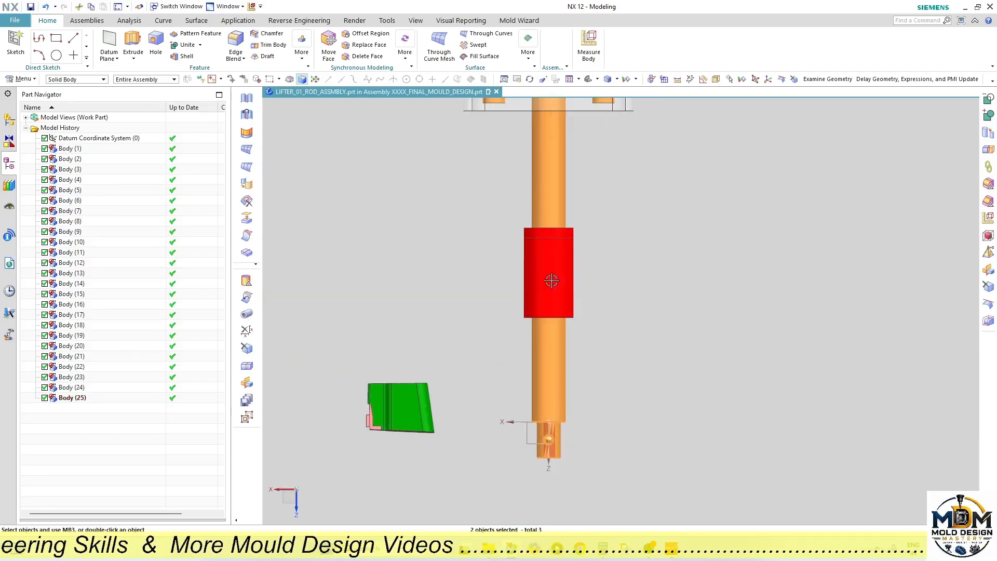
{"action": "left_click", "coordinate": [551, 279]}
{"action": "left_click", "coordinate": [541, 233]}
{"action": "left_click_drag", "start_coordinate": [490, 206], "coordinate": [615, 418]}
{"action": "scroll", "coordinate": [639, 458], "scroll_direction": "down", "scroll_amount": 1}
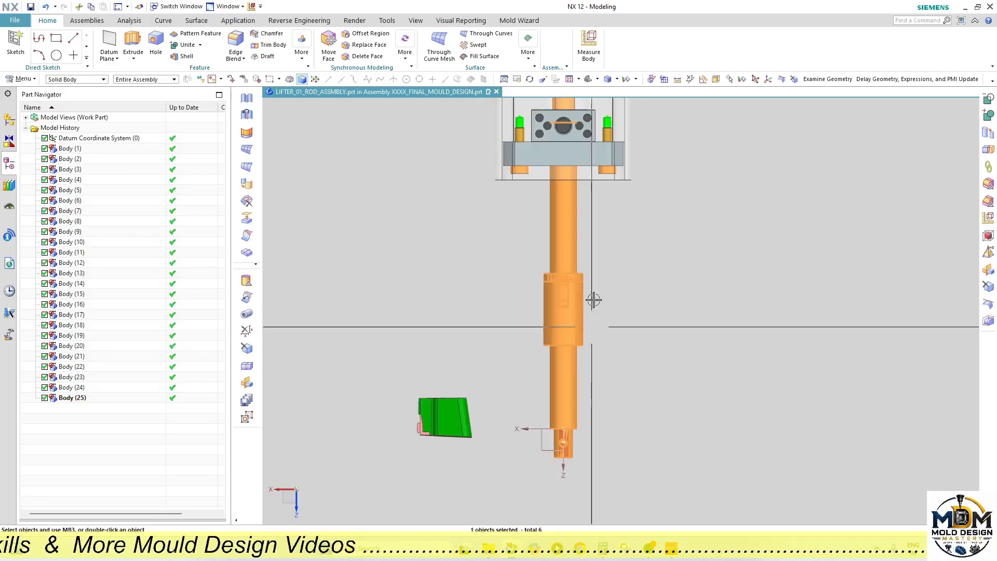
Step: Try to add the upper end of the rod inside the transparent pocket bodies to the selection
{"action": "scroll", "coordinate": [572, 363], "scroll_direction": "down", "scroll_amount": 3}
{"action": "scroll", "coordinate": [585, 245], "scroll_direction": "up", "scroll_amount": 3}
{"action": "middle_click_drag", "start_coordinate": [585, 245], "coordinate": [624, 290]}
{"action": "scroll", "coordinate": [586, 230], "scroll_direction": "up", "scroll_amount": 3}
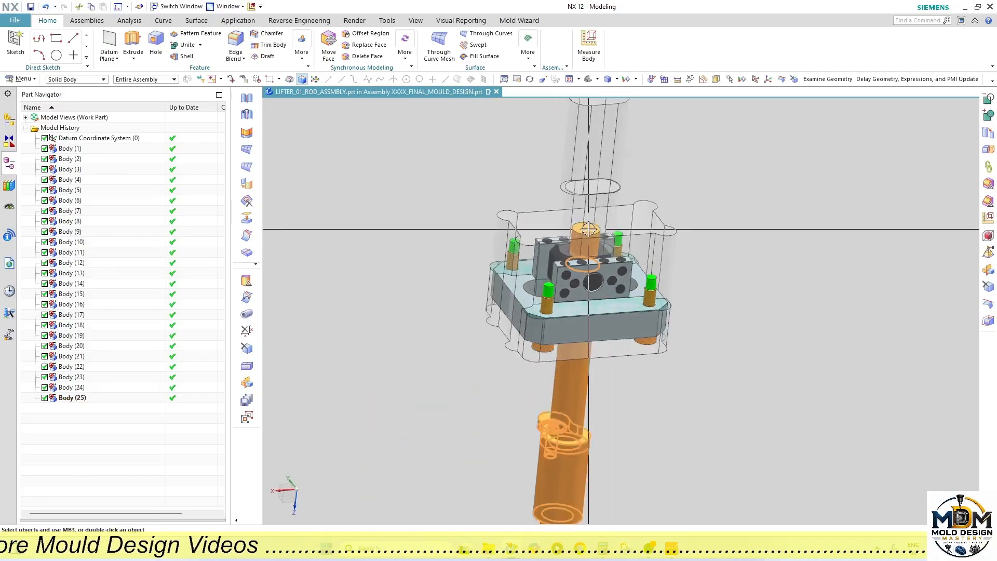
{"action": "right_click", "coordinate": [585, 232]}
{"action": "left_click", "coordinate": [608, 242]}
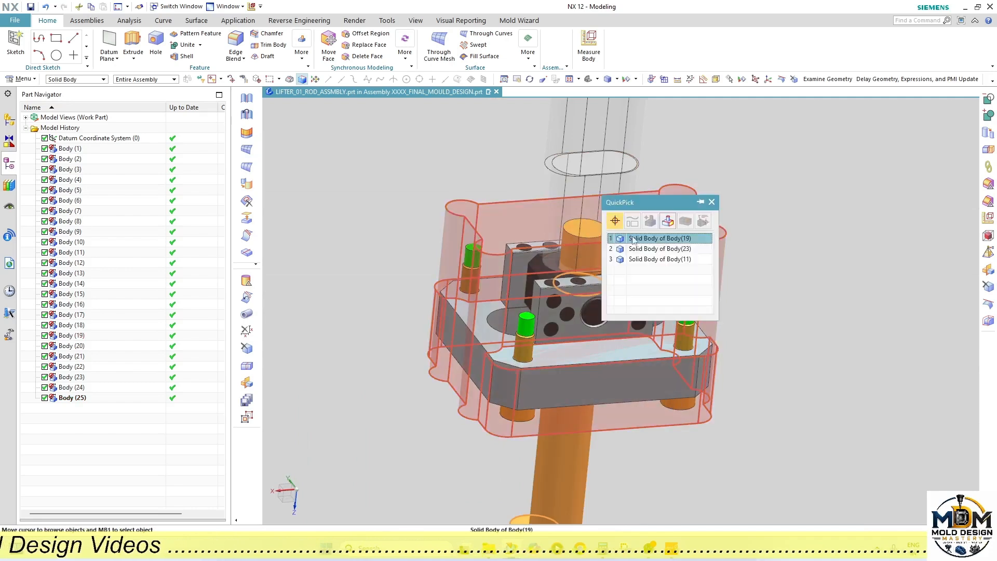
{"action": "left_click", "coordinate": [642, 249]}
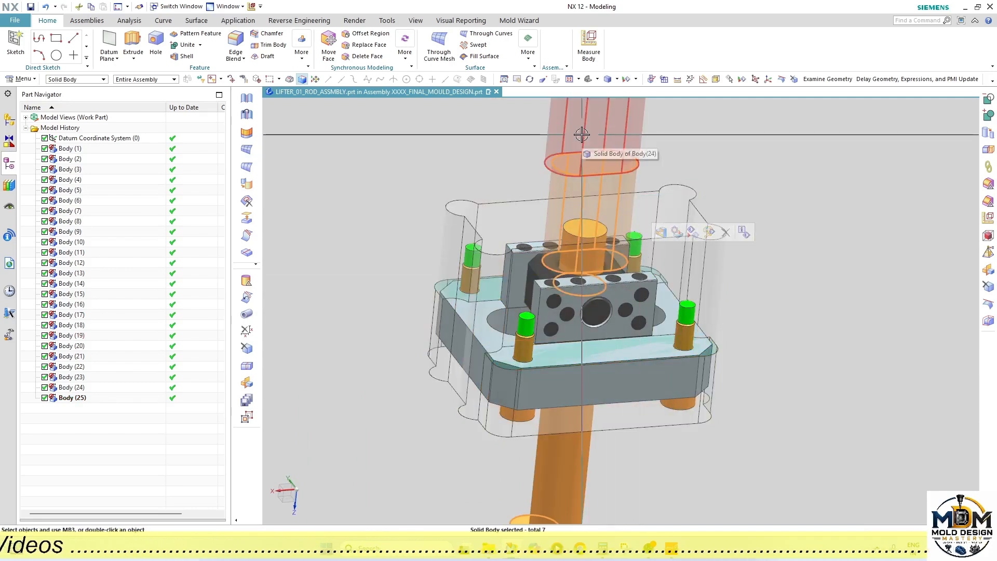
{"action": "scroll", "coordinate": [588, 193], "scroll_direction": "up", "scroll_amount": 3}
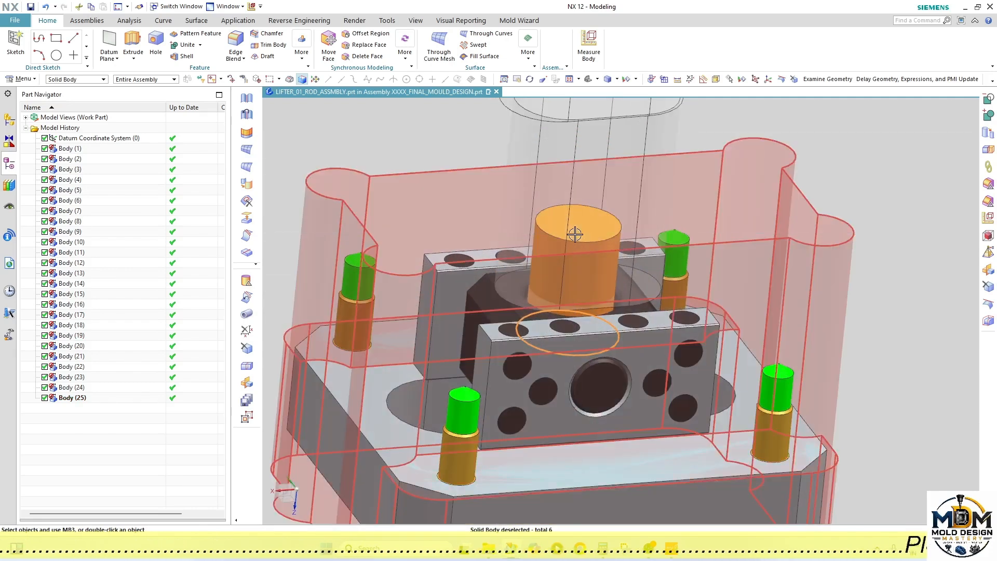
{"action": "right_click", "coordinate": [576, 232]}
{"action": "left_click", "coordinate": [612, 247]}
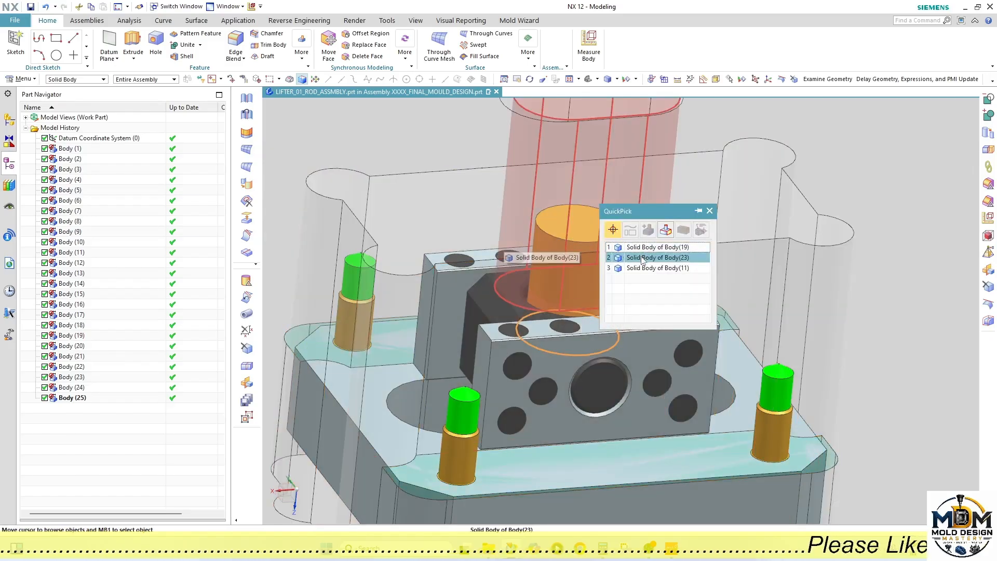
{"action": "left_click", "coordinate": [644, 266]}
{"action": "scroll", "coordinate": [569, 330], "scroll_direction": "down", "scroll_amount": 3}
{"action": "middle_click_drag", "start_coordinate": [625, 378], "coordinate": [595, 356]}
{"action": "scroll", "coordinate": [577, 357], "scroll_direction": "up", "scroll_amount": 3}
{"action": "scroll", "coordinate": [580, 327], "scroll_direction": "down", "scroll_amount": 4}
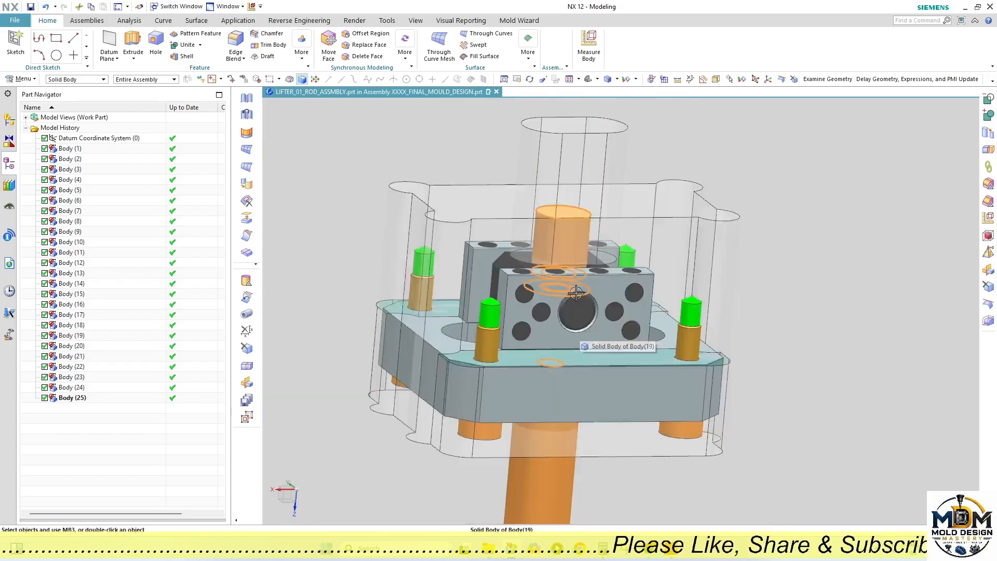
Step: Hide the transparent pocket body around the lifter base and the elongated clearance bodies above it
{"action": "left_click", "coordinate": [661, 268]}
{"action": "key", "text": "ctrl+b"}
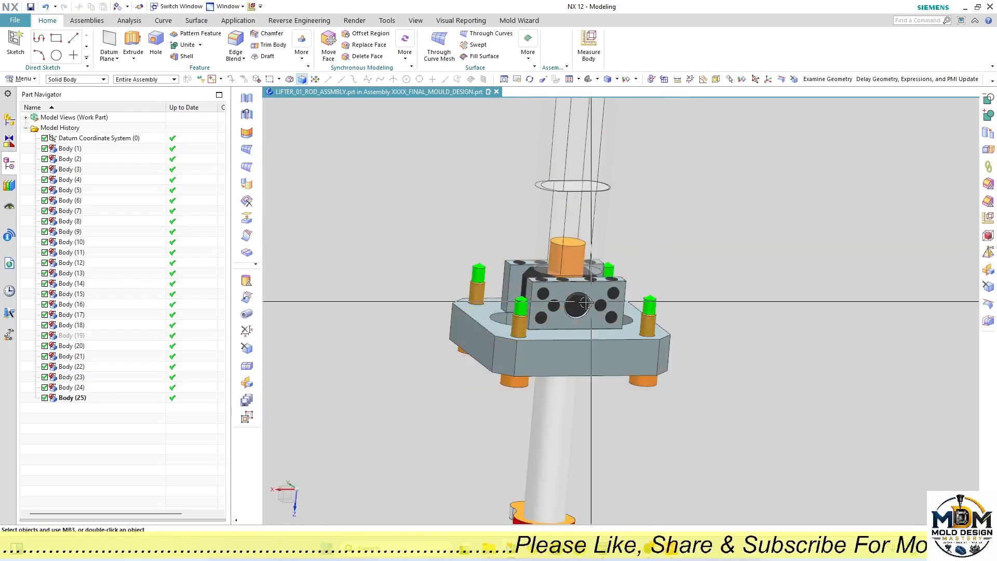
{"action": "scroll", "coordinate": [577, 301], "scroll_direction": "up", "scroll_amount": 3}
{"action": "left_click", "coordinate": [578, 304]}
{"action": "middle_click_drag", "start_coordinate": [557, 334], "coordinate": [568, 357]}
{"action": "key", "text": "F8"}
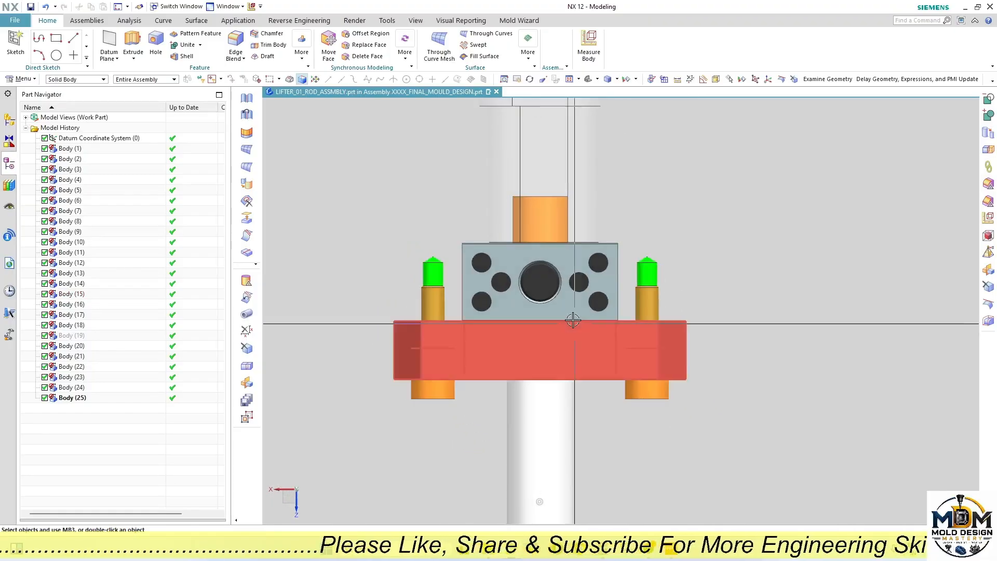
{"action": "left_click", "coordinate": [553, 175]}
{"action": "key", "text": "ctrl+b"}
{"action": "scroll", "coordinate": [553, 234], "scroll_direction": "down", "scroll_amount": 3}
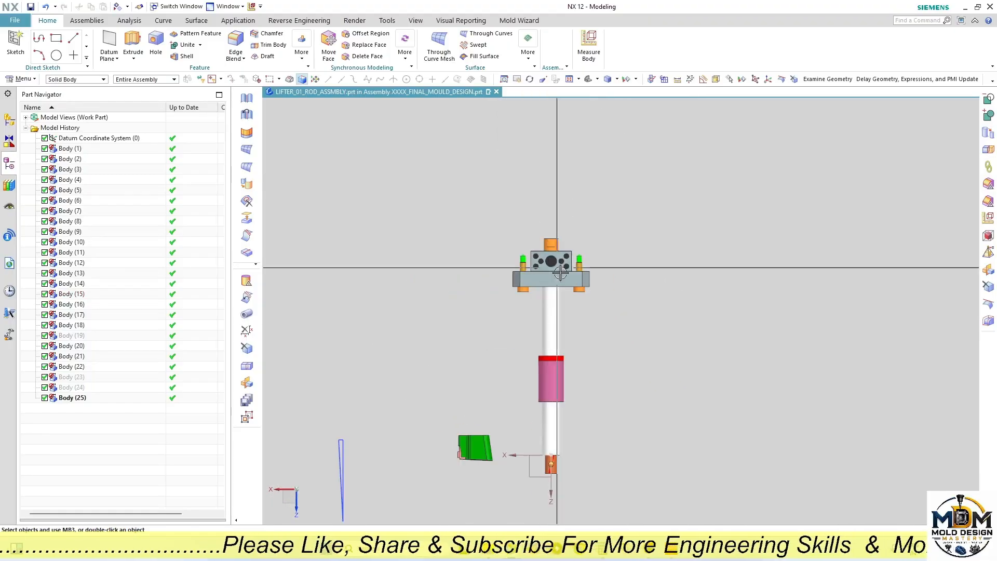
Step: Select the lifter rod, the guide sleeve bodies with their screw, and the pin and pin holder in the lifter base
{"action": "scroll", "coordinate": [567, 348], "scroll_direction": "up", "scroll_amount": 3}
{"action": "left_click", "coordinate": [543, 382]}
{"action": "key", "text": "F8"}
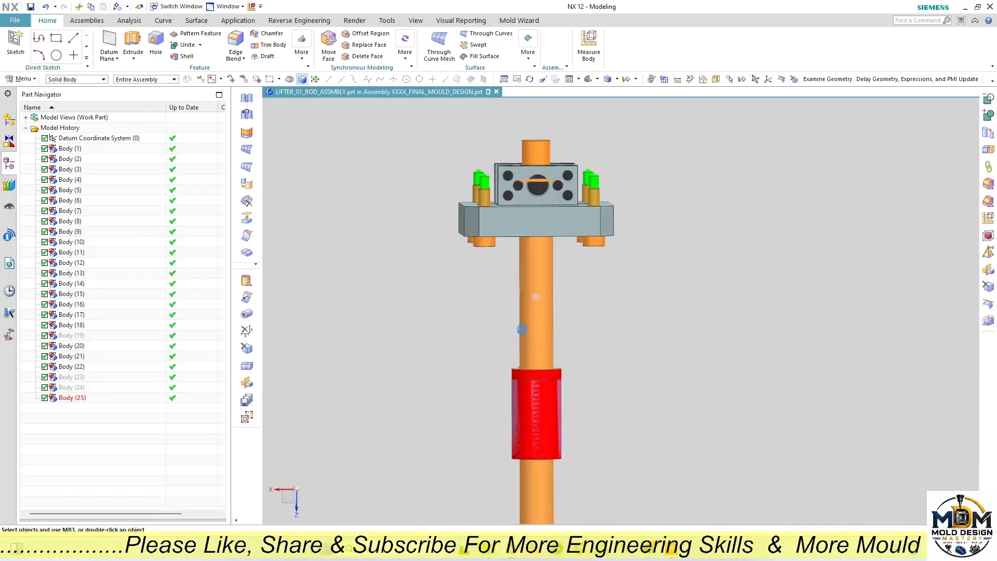
{"action": "scroll", "coordinate": [511, 302], "scroll_direction": "down", "scroll_amount": 4}
{"action": "scroll", "coordinate": [520, 243], "scroll_direction": "up", "scroll_amount": 6}
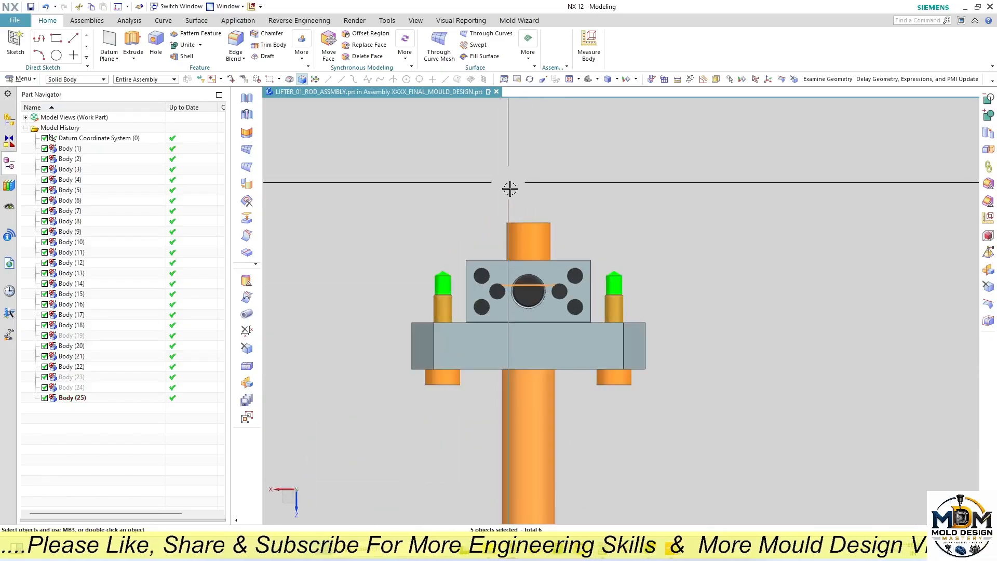
{"action": "middle_click_drag", "start_coordinate": [507, 188], "coordinate": [660, 348]}
{"action": "scroll", "coordinate": [527, 271], "scroll_direction": "up", "scroll_amount": 3}
{"action": "left_click", "coordinate": [526, 263]}
{"action": "left_click", "coordinate": [488, 342]}
{"action": "key", "text": "F8"}
{"action": "scroll", "coordinate": [590, 300], "scroll_direction": "down", "scroll_amount": 3}
{"action": "scroll", "coordinate": [577, 311], "scroll_direction": "down", "scroll_amount": 2}
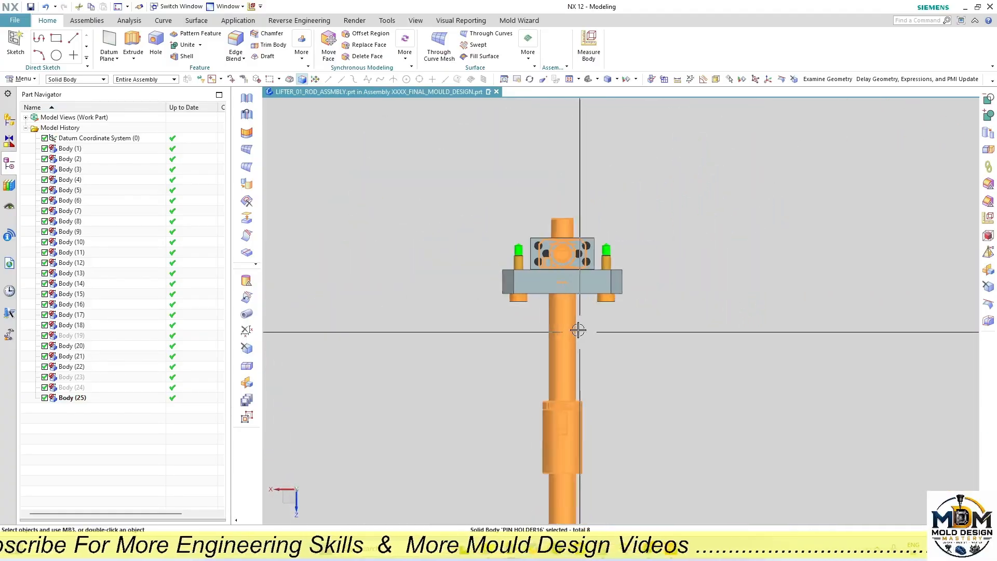
Step: Set up an angular Move Object for the selected bodies about the Y axis through the centre of the pin holder's round hole
{"action": "key", "text": "ctrl+t"}
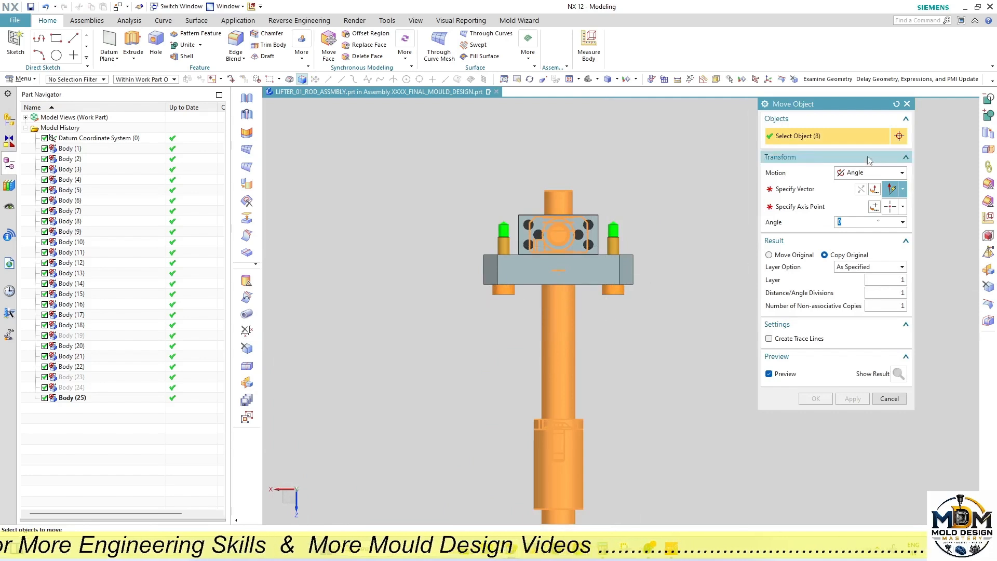
{"action": "left_click", "coordinate": [818, 190]}
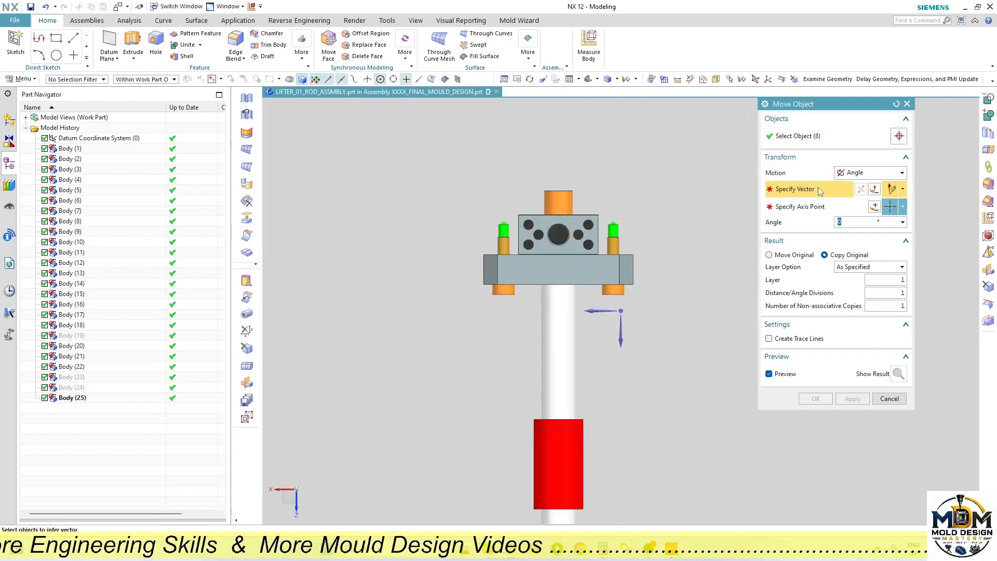
{"action": "left_click", "coordinate": [620, 310]}
{"action": "scroll", "coordinate": [565, 218], "scroll_direction": "up", "scroll_amount": 5}
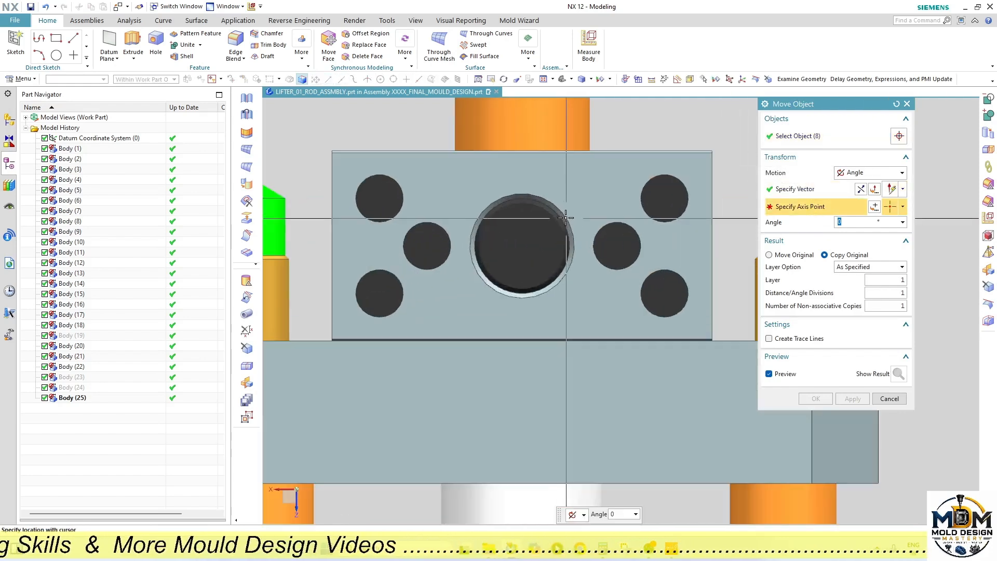
{"action": "left_click", "coordinate": [873, 206]}
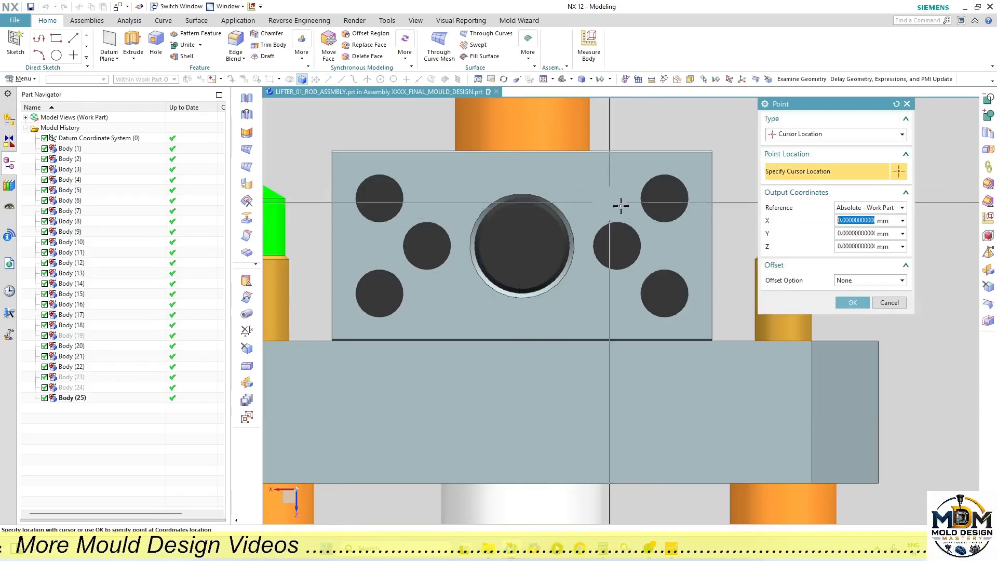
{"action": "left_click", "coordinate": [803, 134]}
{"action": "left_click", "coordinate": [805, 147]}
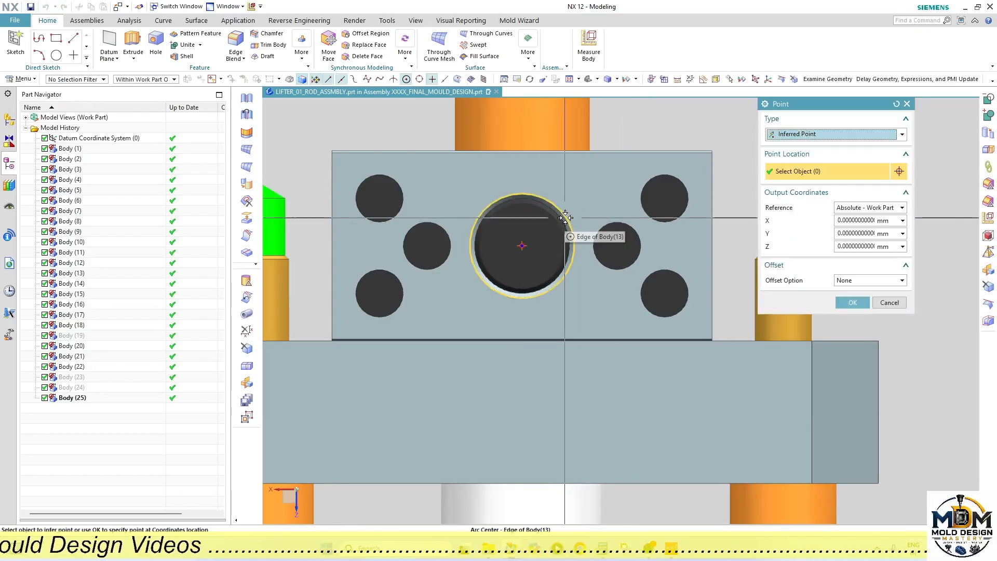
{"action": "left_click", "coordinate": [511, 245]}
{"action": "left_click", "coordinate": [850, 303]}
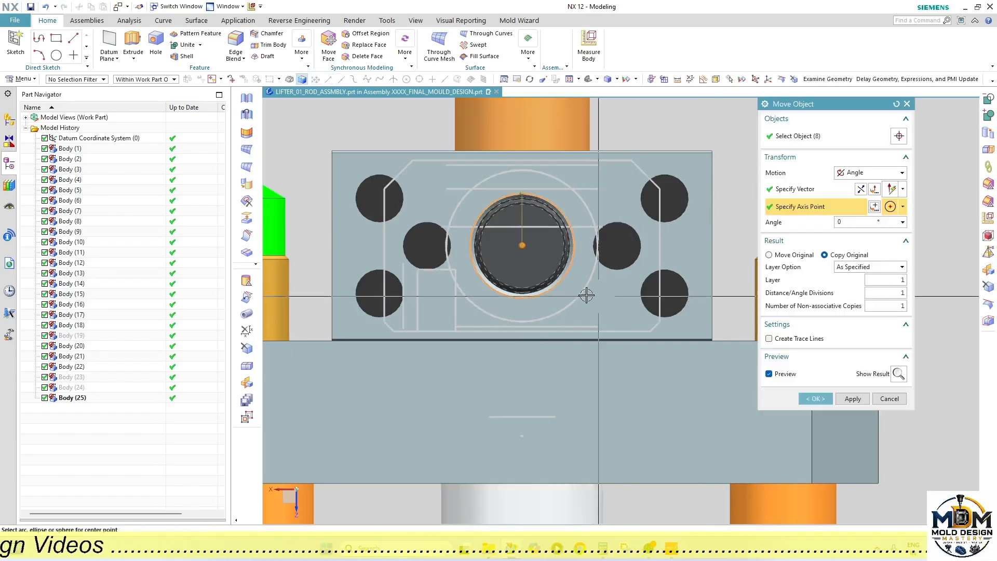
Step: Rotate the original bodies by -6° about that axis, moving them instead of copying them
{"action": "left_click", "coordinate": [784, 254]}
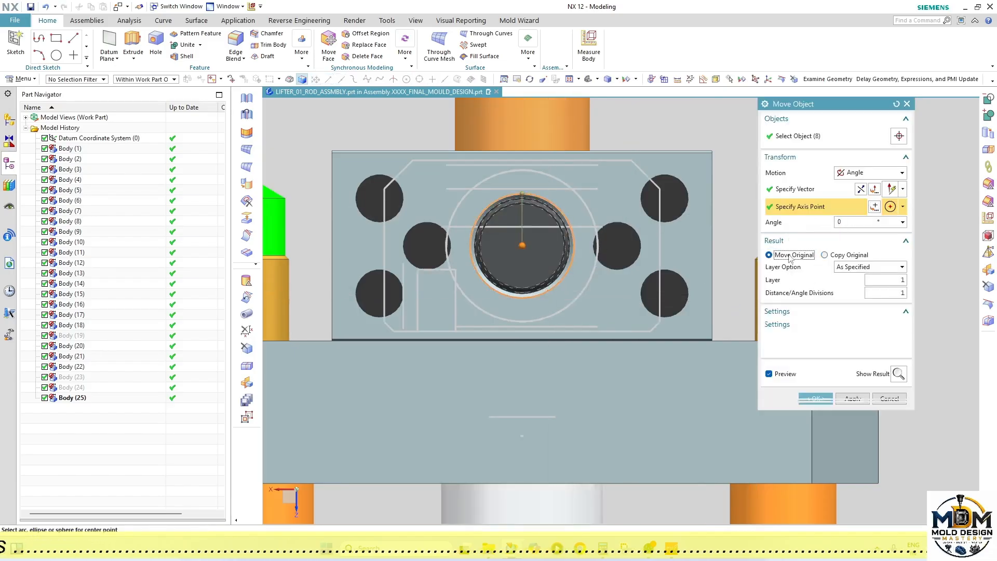
{"action": "scroll", "coordinate": [558, 287], "scroll_direction": "down", "scroll_amount": 11}
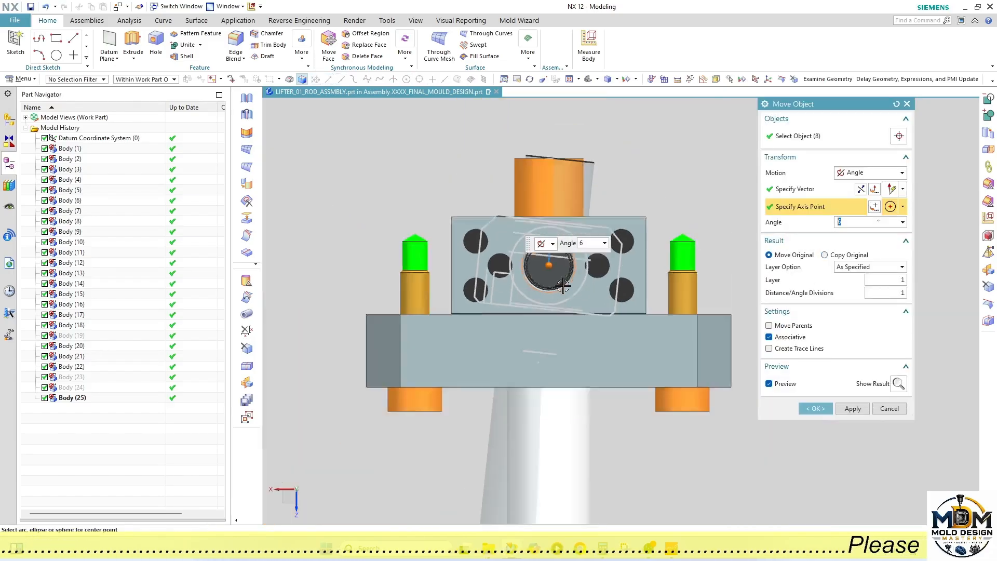
{"action": "scroll", "coordinate": [535, 406], "scroll_direction": "up", "scroll_amount": 6}
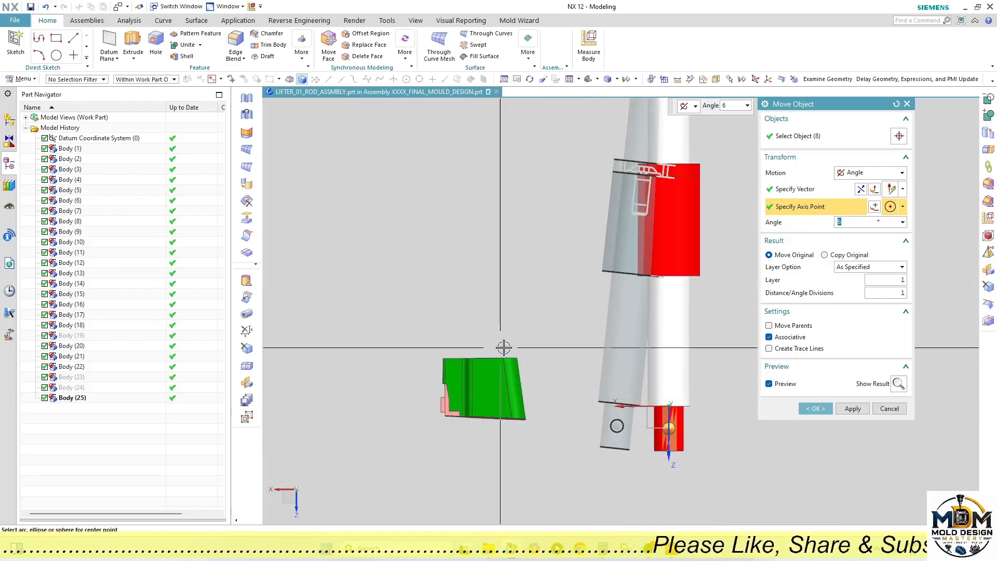
{"action": "scroll", "coordinate": [475, 380], "scroll_direction": "down", "scroll_amount": 2}
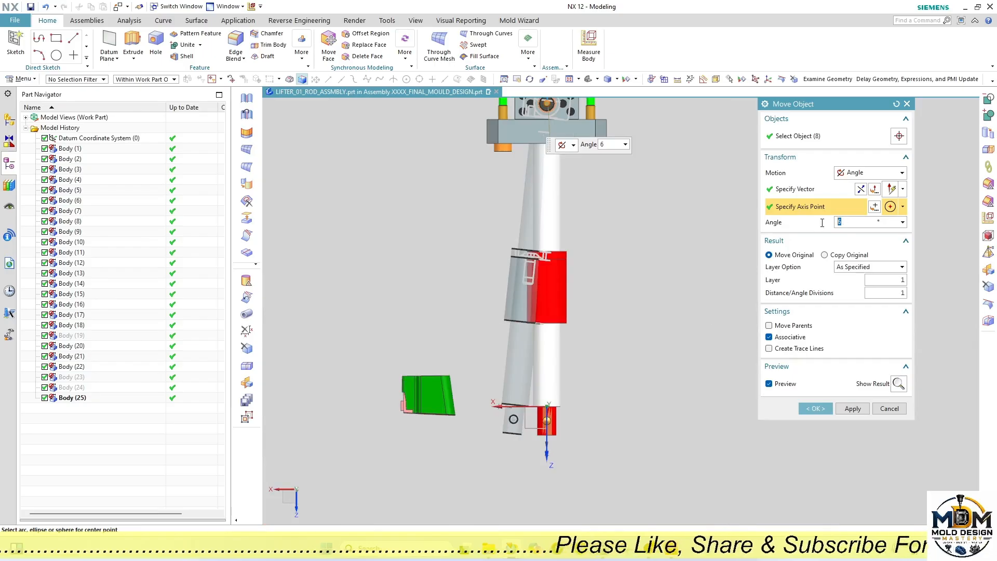
{"action": "key", "text": "Return"}
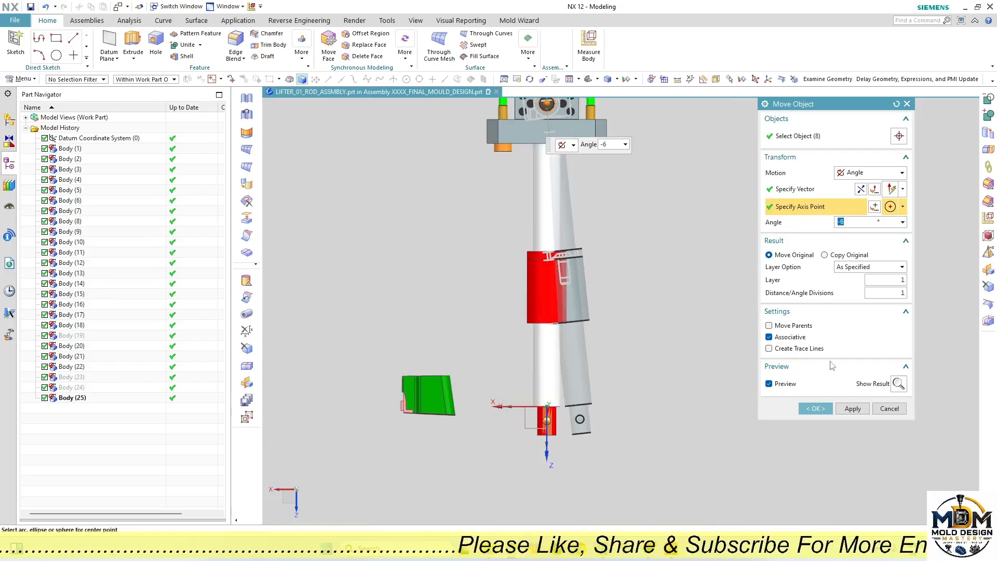
{"action": "left_click", "coordinate": [812, 408]}
Step: Edit the rotation feature to include the rod body left upright behind the tilted lifter rod
{"action": "scroll", "coordinate": [634, 405], "scroll_direction": "down", "scroll_amount": 3}
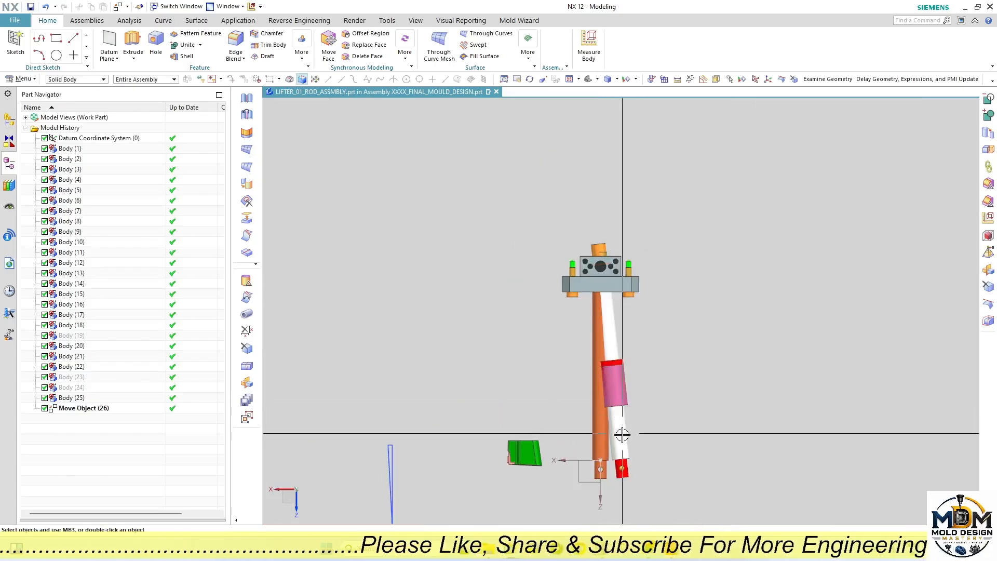
{"action": "scroll", "coordinate": [624, 437], "scroll_direction": "up", "scroll_amount": 2}
{"action": "double_click", "coordinate": [78, 409]}
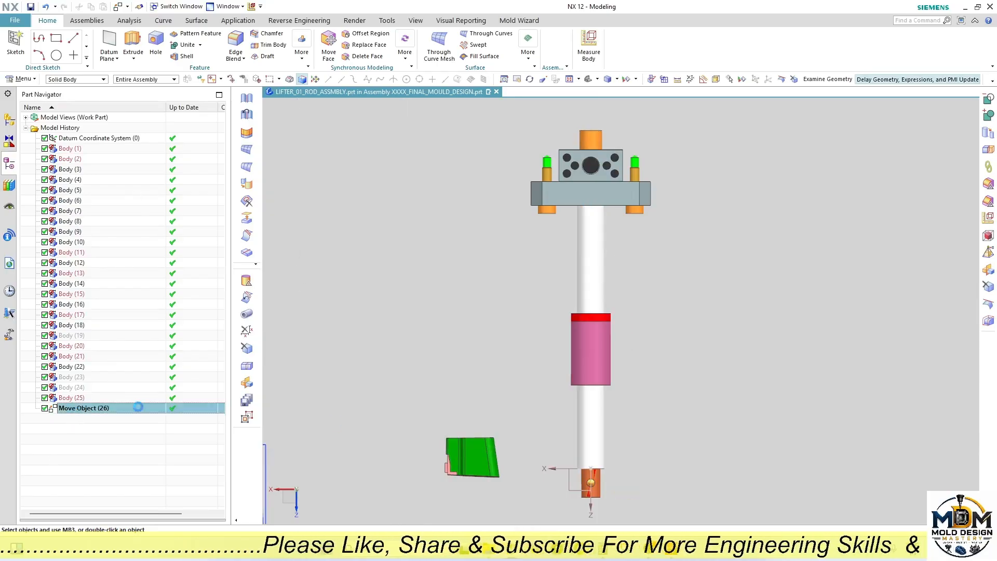
{"action": "left_click", "coordinate": [592, 415]}
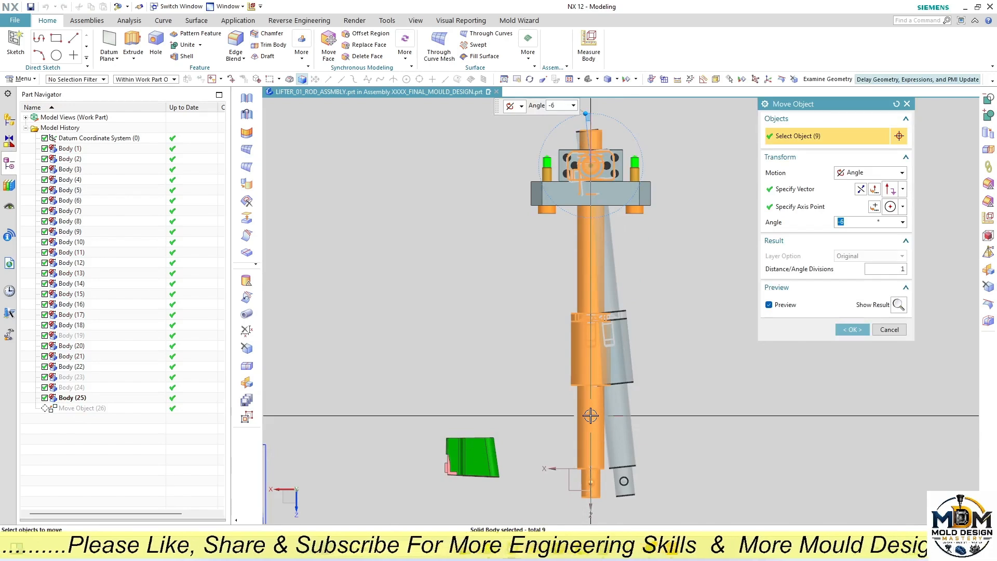
{"action": "left_click", "coordinate": [852, 329]}
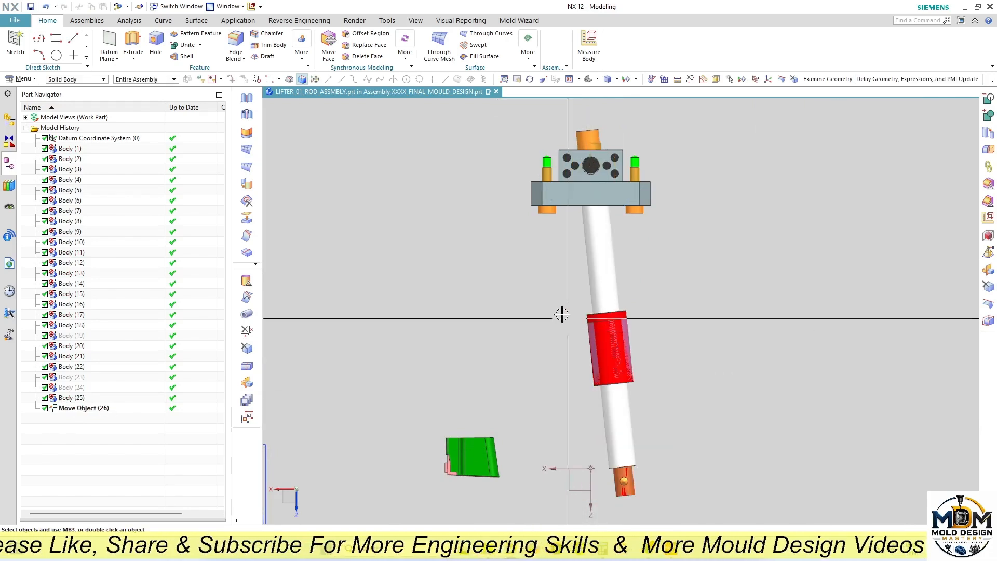
Step: Inspect the tilted rod inside the lifter base and review which bodies the rotation feature includes
{"action": "scroll", "coordinate": [578, 314], "scroll_direction": "down", "scroll_amount": 3}
{"action": "middle_click_drag", "start_coordinate": [581, 318], "coordinate": [588, 344]}
{"action": "scroll", "coordinate": [592, 229], "scroll_direction": "up", "scroll_amount": 7}
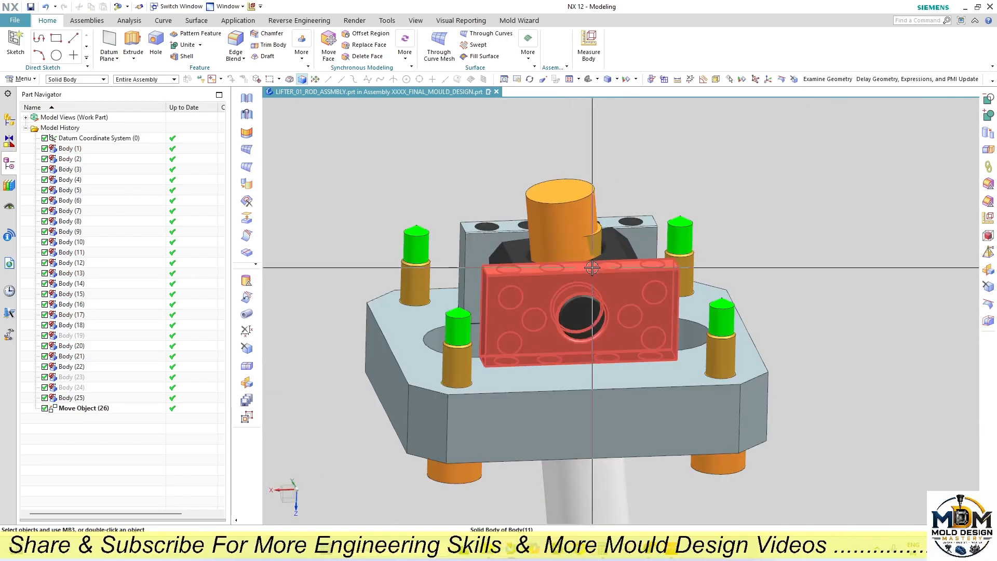
{"action": "middle_click_drag", "start_coordinate": [592, 267], "coordinate": [574, 280]}
{"action": "scroll", "coordinate": [575, 279], "scroll_direction": "up", "scroll_amount": 4}
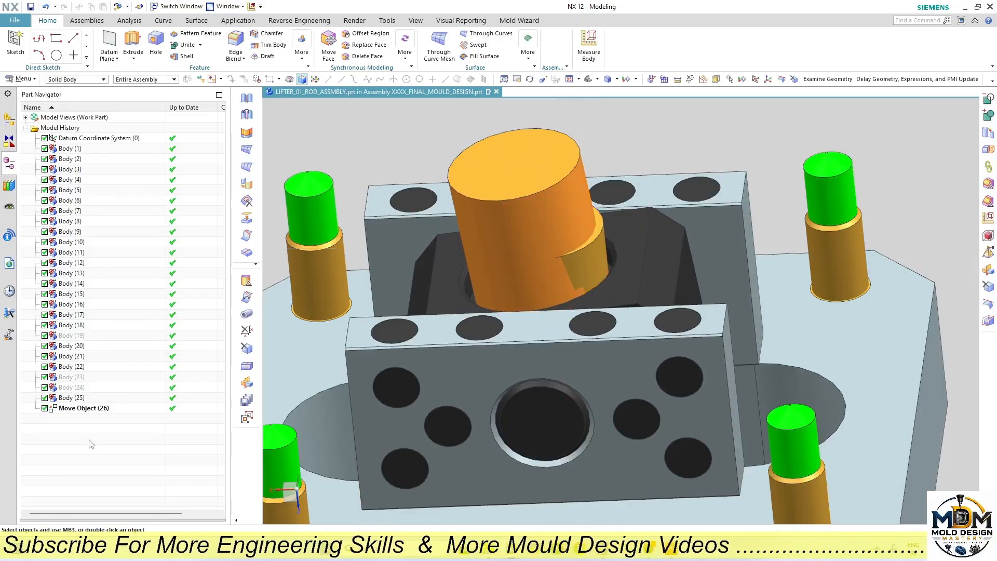
{"action": "double_click", "coordinate": [83, 408]}
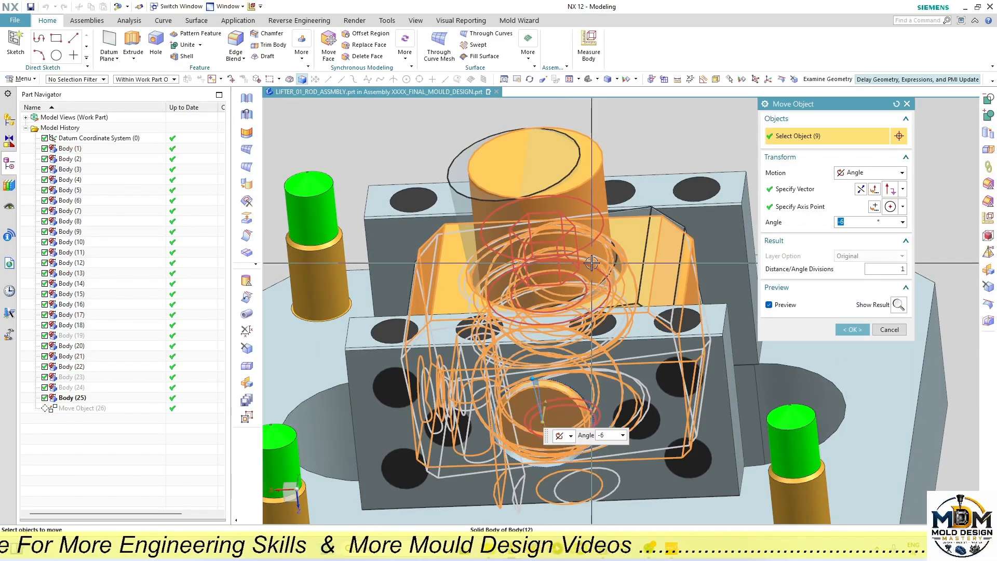
{"action": "left_click", "coordinate": [854, 335]}
{"action": "scroll", "coordinate": [563, 267], "scroll_direction": "down", "scroll_amount": 9}
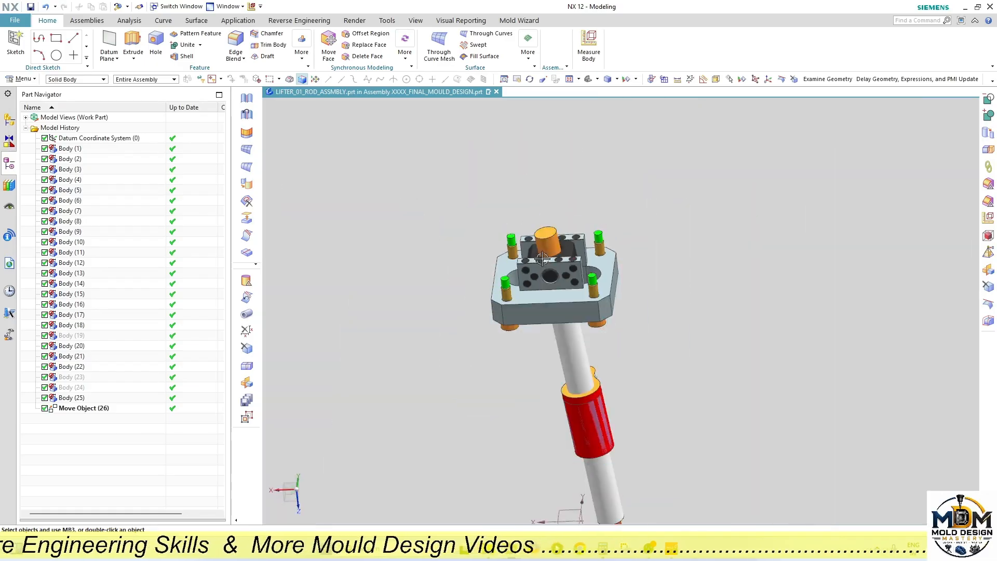
{"action": "middle_click_drag", "start_coordinate": [587, 325], "coordinate": [592, 294]}
{"action": "key", "text": "F8"}
{"action": "scroll", "coordinate": [595, 323], "scroll_direction": "down", "scroll_amount": 4}
{"action": "scroll", "coordinate": [604, 403], "scroll_direction": "up", "scroll_amount": 3}
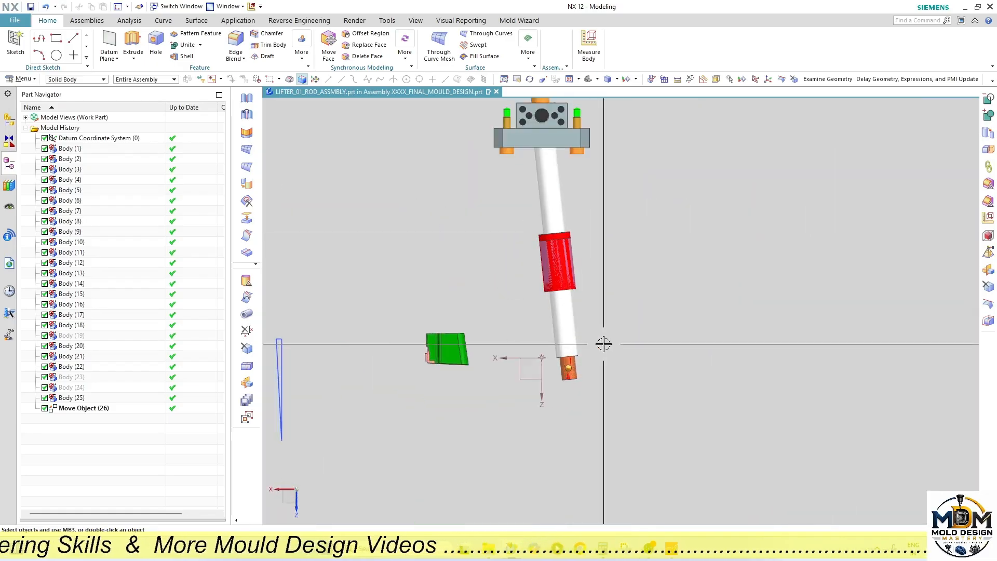
{"action": "scroll", "coordinate": [597, 343], "scroll_direction": "down", "scroll_amount": 2}
{"action": "scroll", "coordinate": [587, 341], "scroll_direction": "up", "scroll_amount": 2}
Step: Check the hidden bodies, then show every body of the rod assembly from Body (1) to Body (25)
{"action": "key", "text": "ctrl+shift+b"}
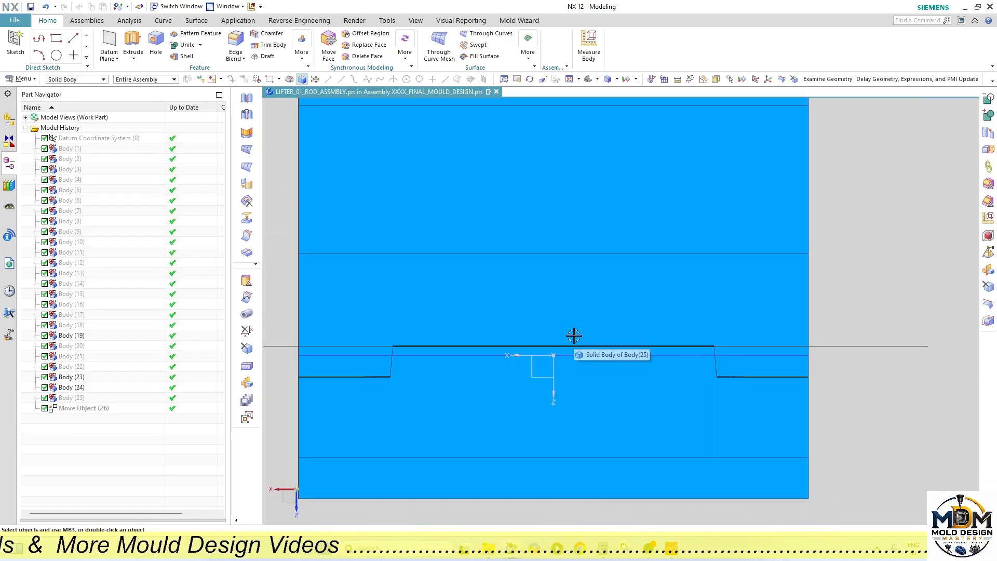
{"action": "key", "text": "ctrl+shift+b"}
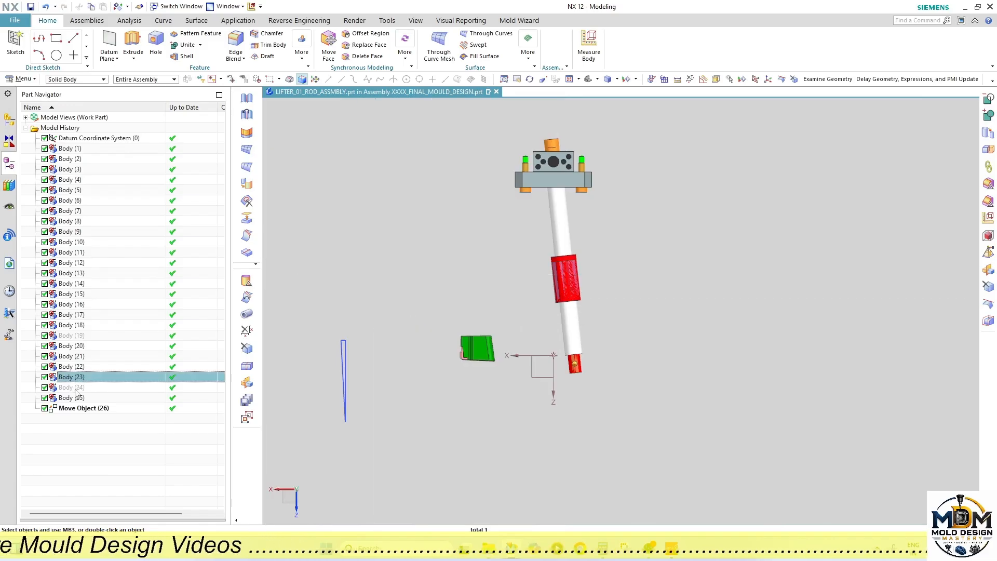
{"action": "left_click", "coordinate": [76, 396], "text": "shift"}
{"action": "left_click", "coordinate": [73, 336], "text": "shift"}
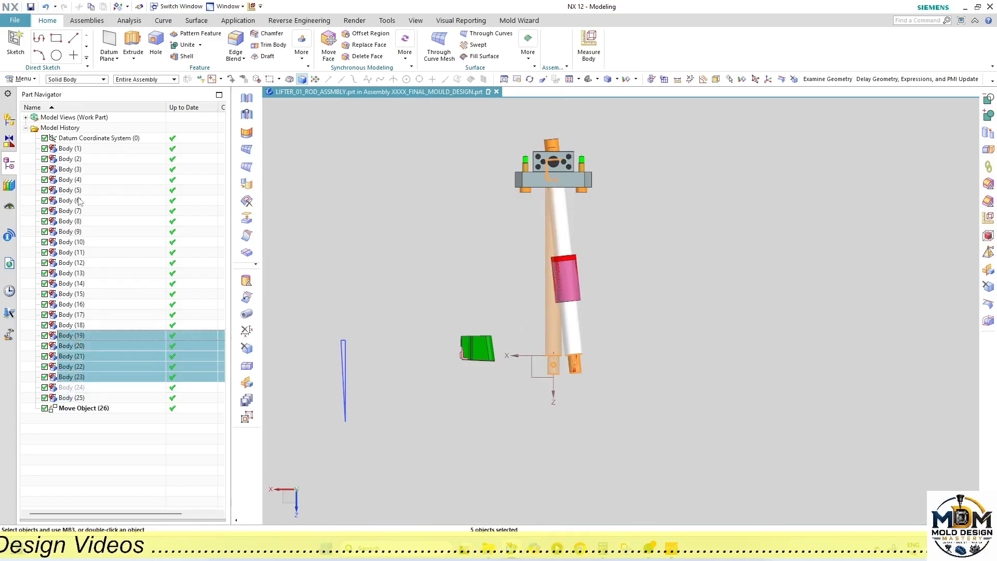
{"action": "left_click", "coordinate": [70, 149]}
{"action": "left_click", "coordinate": [70, 397], "text": "shift"}
{"action": "right_click", "coordinate": [149, 209]}
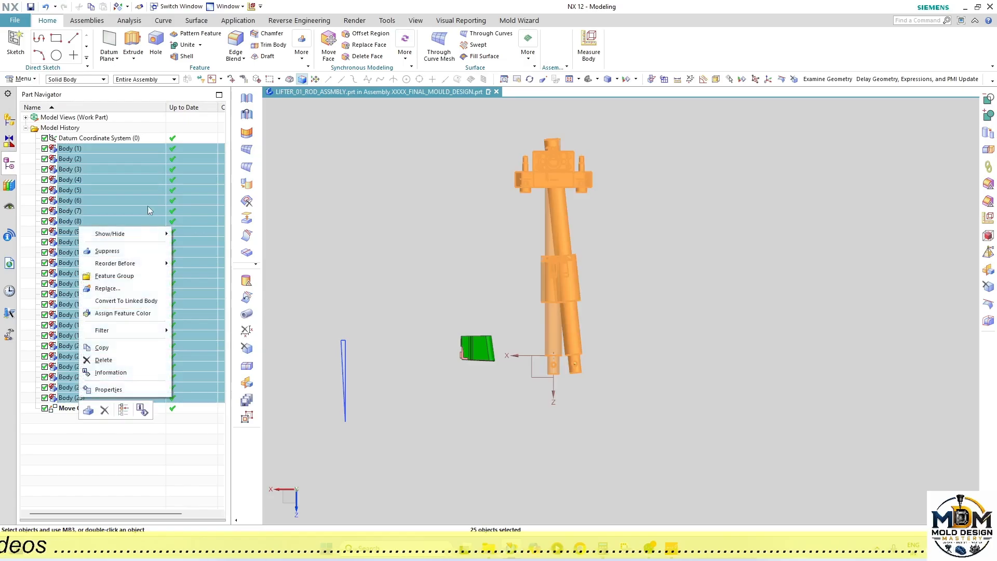
{"action": "left_click", "coordinate": [195, 236]}
Step: Move all 25 rod assembly bodies with Dynamic motion, about 85 mm along X and about -44 mm along Y
{"action": "scroll", "coordinate": [615, 329], "scroll_direction": "down", "scroll_amount": 3}
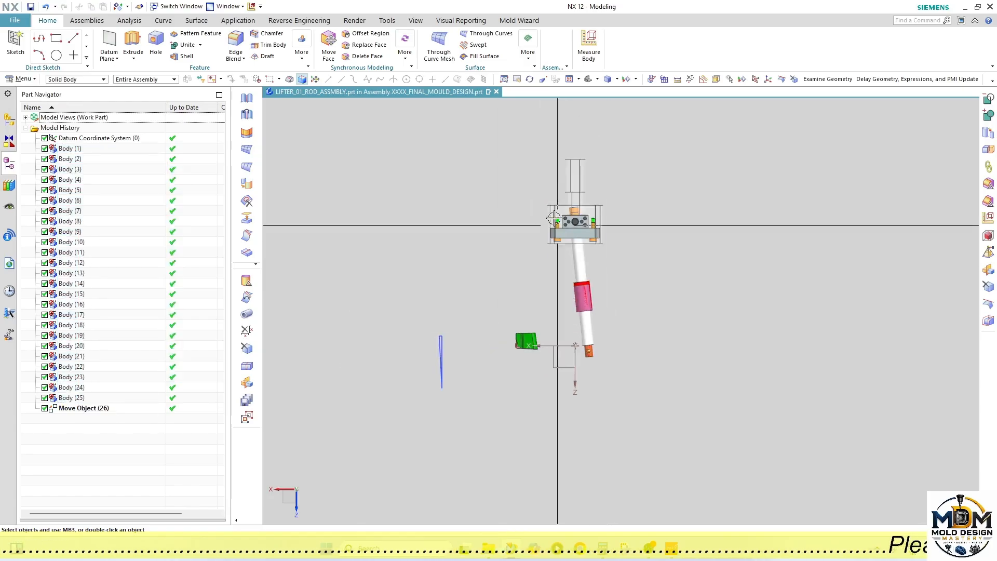
{"action": "left_click_drag", "start_coordinate": [541, 144], "coordinate": [643, 394]}
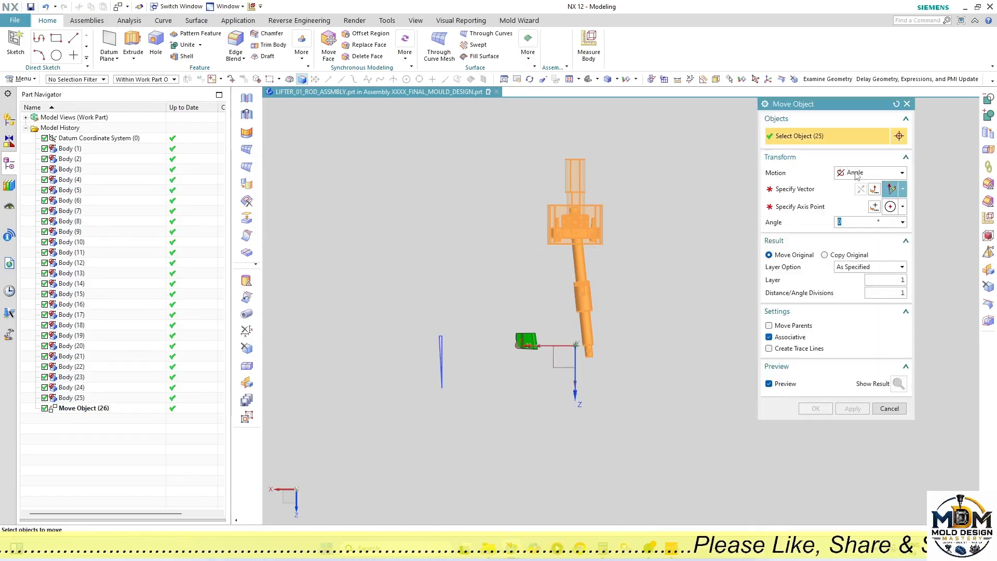
{"action": "left_click", "coordinate": [883, 172]}
{"action": "left_click", "coordinate": [864, 268]}
{"action": "left_click", "coordinate": [529, 239]}
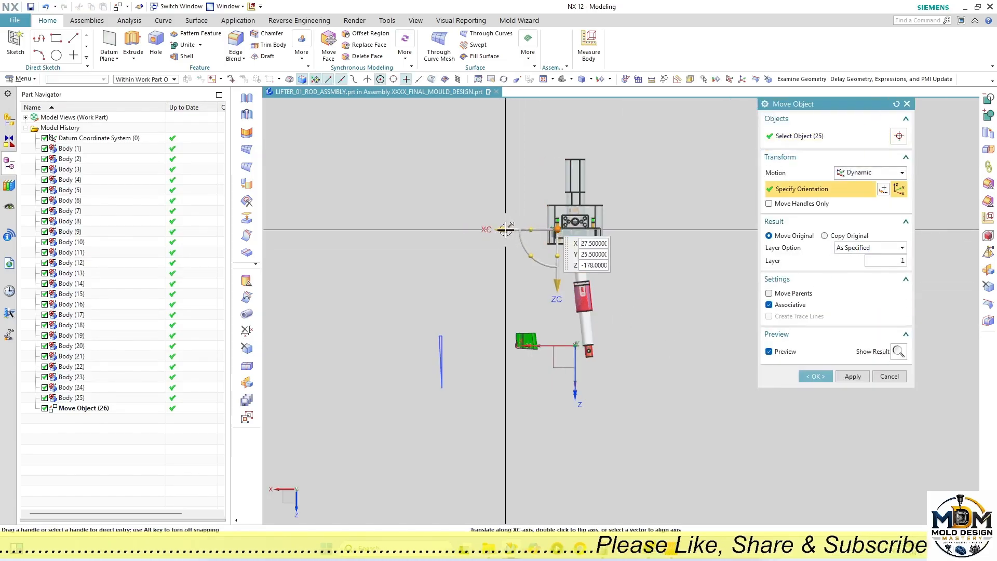
{"action": "left_click_drag", "start_coordinate": [506, 229], "coordinate": [441, 218]}
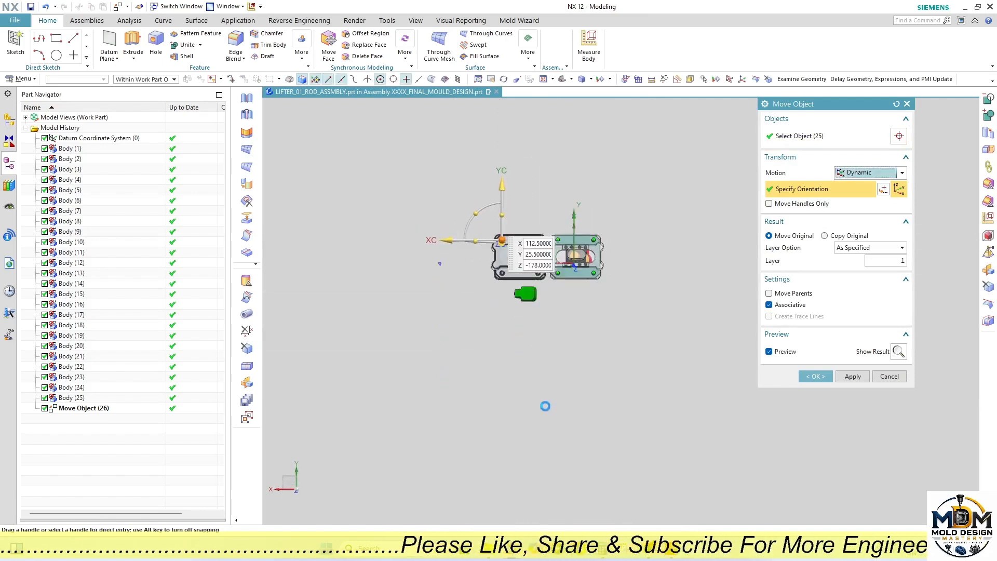
{"action": "scroll", "coordinate": [532, 305], "scroll_direction": "up", "scroll_amount": 3}
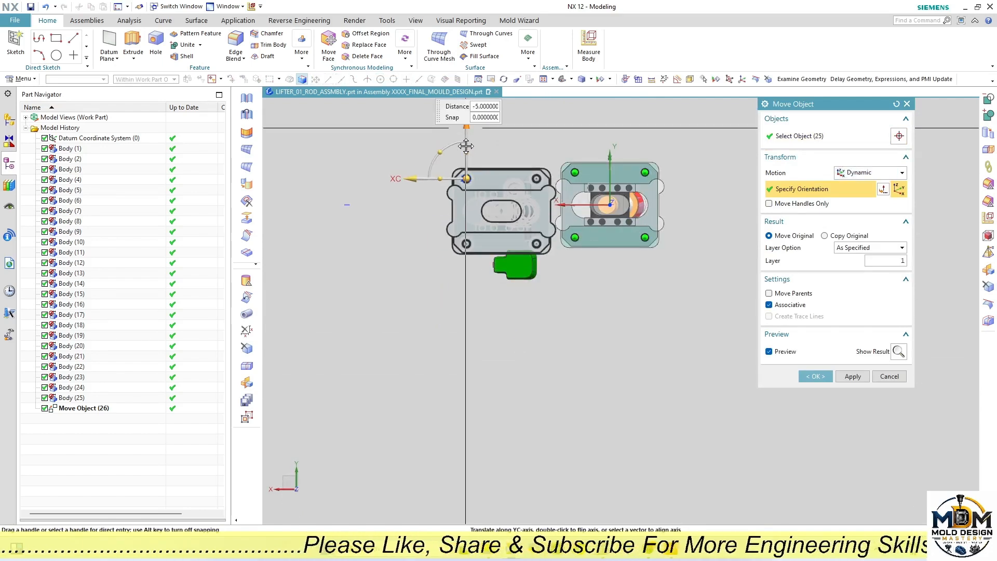
{"action": "left_click_drag", "start_coordinate": [464, 116], "coordinate": [455, 180]}
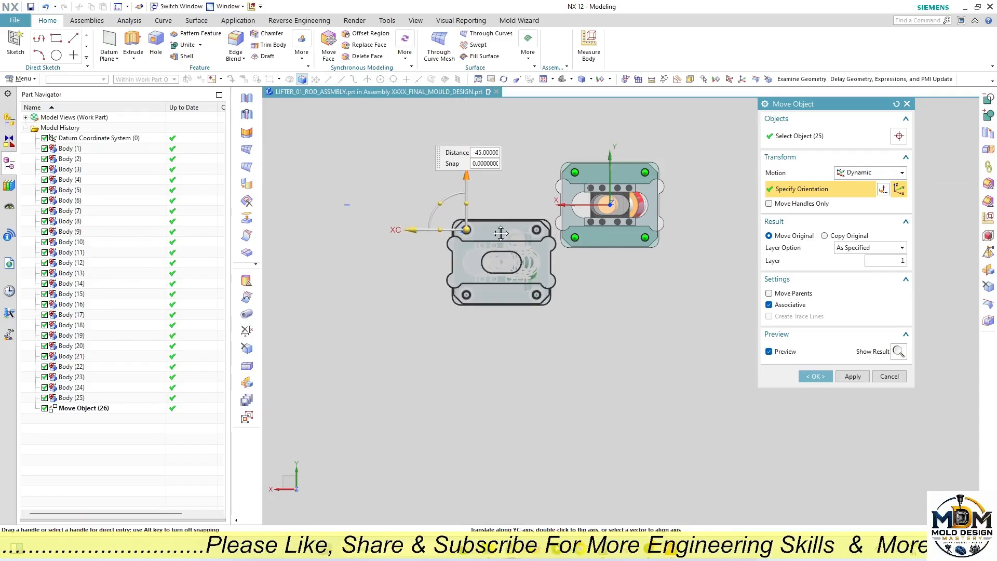
Step: Shift the rod assembly about -15 mm along Z so the rod end sits at the green lifter block
{"action": "scroll", "coordinate": [511, 252], "scroll_direction": "up", "scroll_amount": 1}
{"action": "middle_click_drag", "start_coordinate": [543, 295], "coordinate": [495, 215]}
{"action": "key", "text": "F8"}
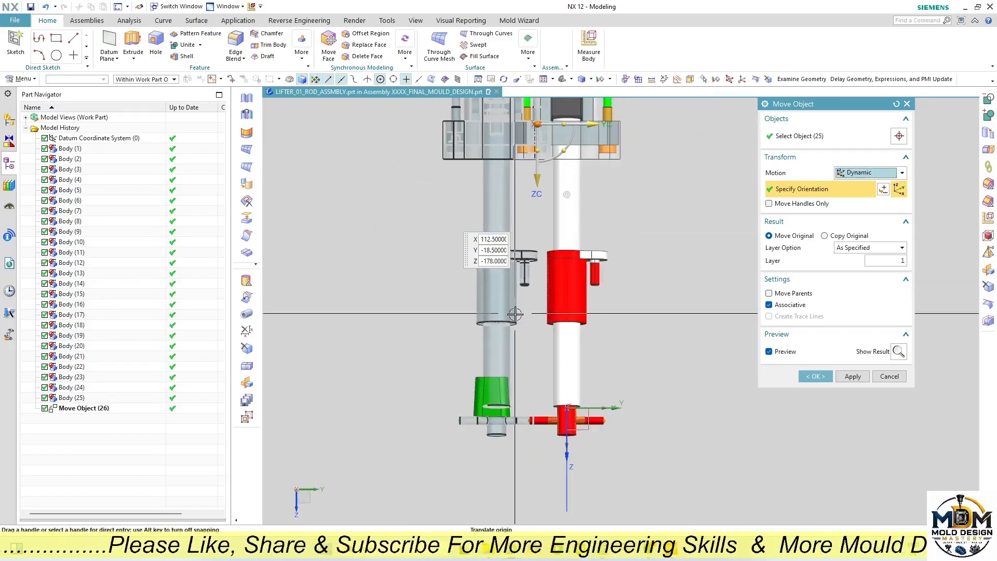
{"action": "scroll", "coordinate": [518, 290], "scroll_direction": "down", "scroll_amount": 2}
{"action": "left_click", "coordinate": [534, 248]}
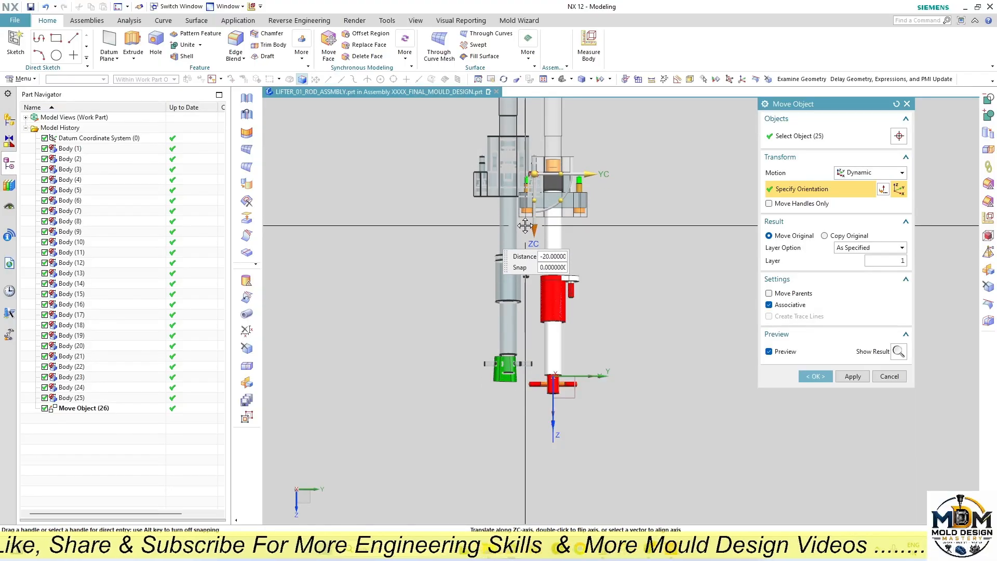
{"action": "left_click_drag", "start_coordinate": [525, 227], "coordinate": [524, 228]}
Step: Shift the rod assembly about -4 mm along Y and fine-tune it in 0.2 mm increments to centre the rod on the lifter block
{"action": "scroll", "coordinate": [500, 299], "scroll_direction": "up", "scroll_amount": 2}
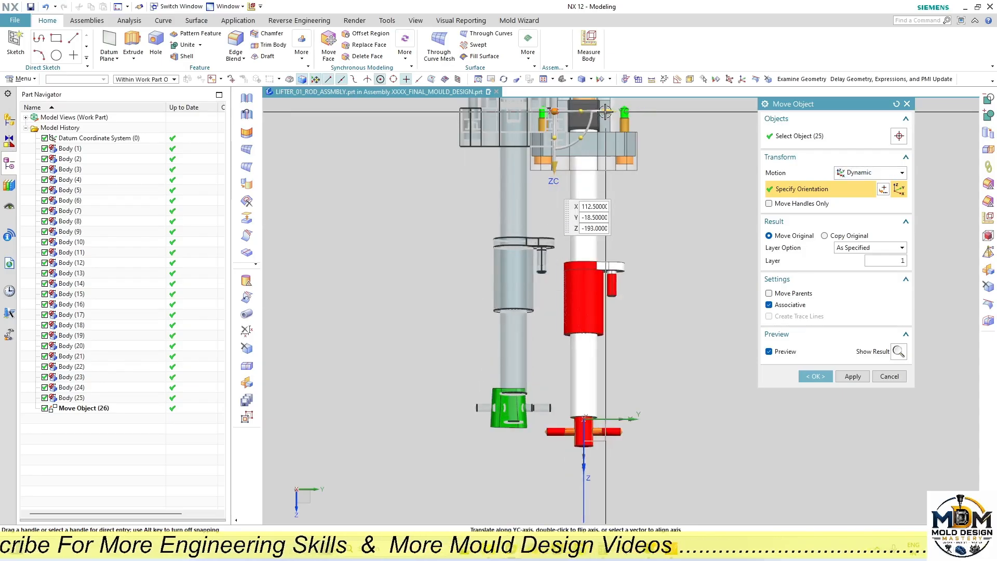
{"action": "left_click_drag", "start_coordinate": [602, 112], "coordinate": [596, 113]}
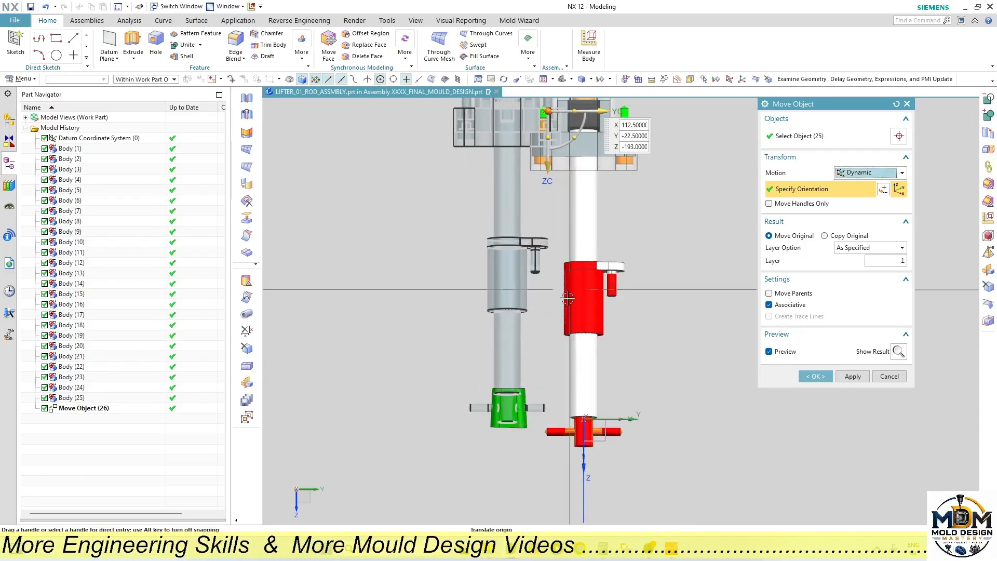
{"action": "left_click", "coordinate": [603, 111]}
{"action": "type", "text": ".2"}
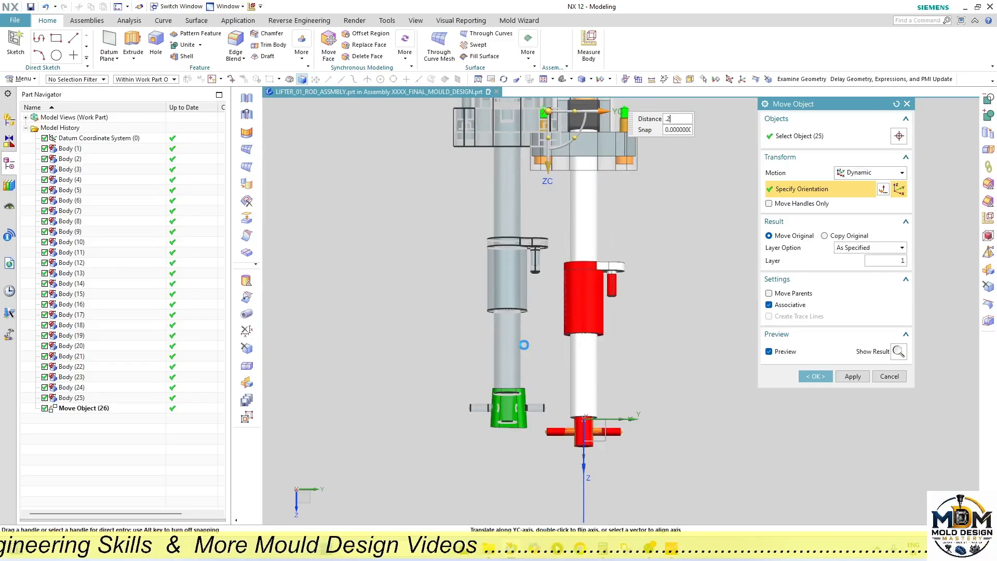
{"action": "key", "text": "Return"}
{"action": "scroll", "coordinate": [510, 397], "scroll_direction": "up", "scroll_amount": 6}
{"action": "key", "text": "Return"}
{"action": "key", "text": "Return"}
{"action": "key", "text": "Return"}
{"action": "key", "text": "Return"}
{"action": "key", "text": "Return"}
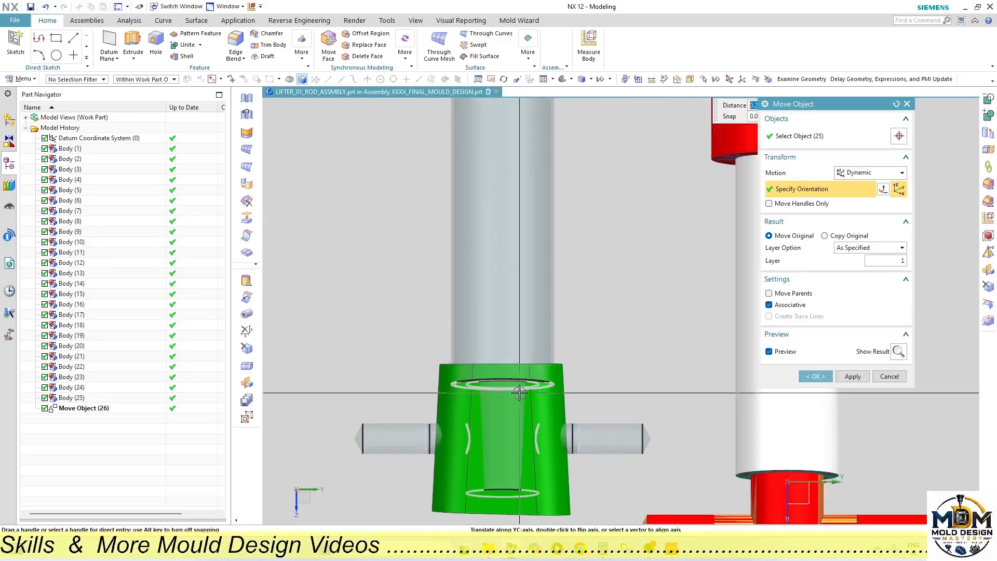
{"action": "scroll", "coordinate": [519, 393], "scroll_direction": "down", "scroll_amount": 8}
Step: Nudge the rod assembly along X in 0.2 mm increments so the tilted rod aligns with the green lifter block
{"action": "middle_click_drag", "start_coordinate": [529, 345], "coordinate": [593, 347]}
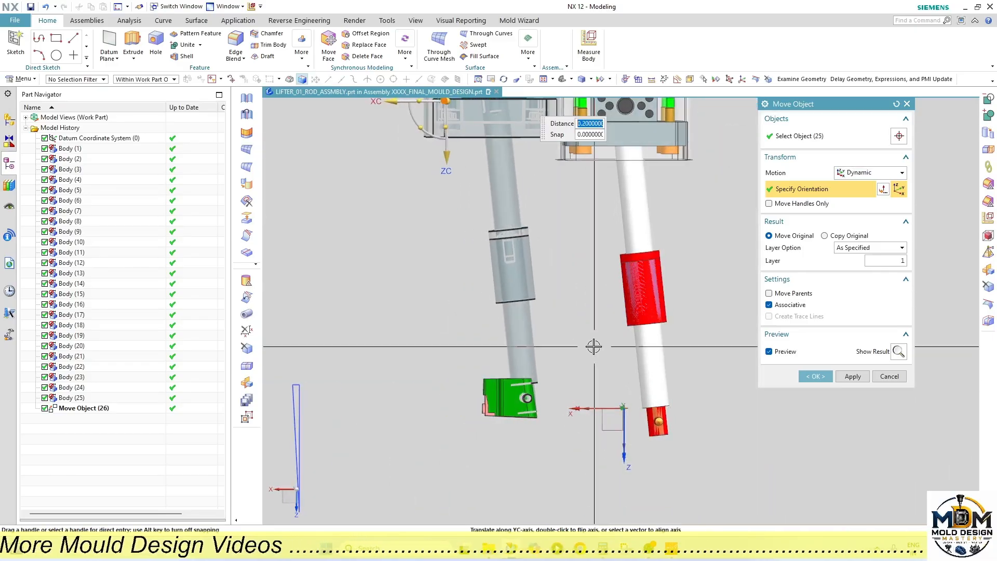
{"action": "left_click", "coordinate": [388, 102]}
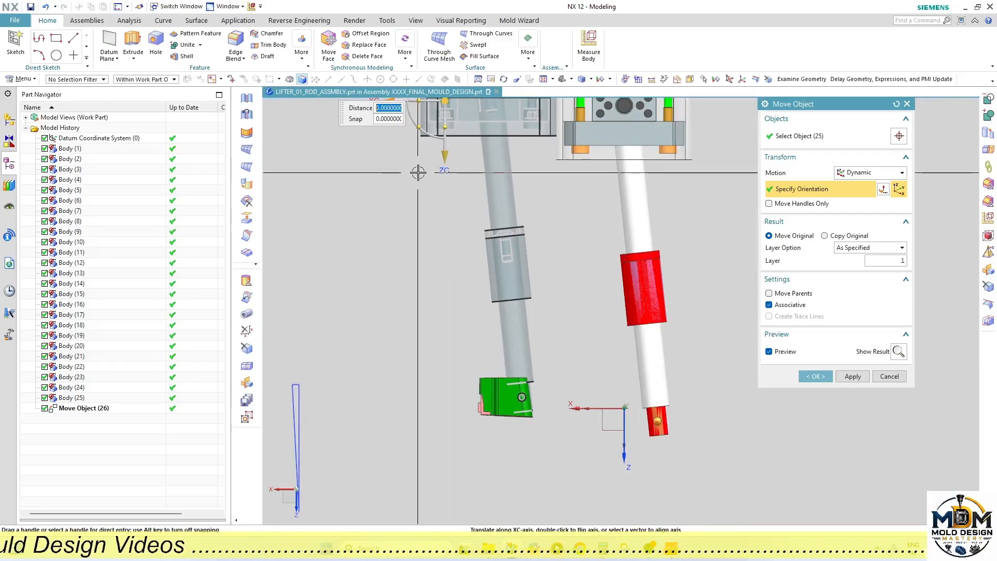
{"action": "type", "text": ".2"}
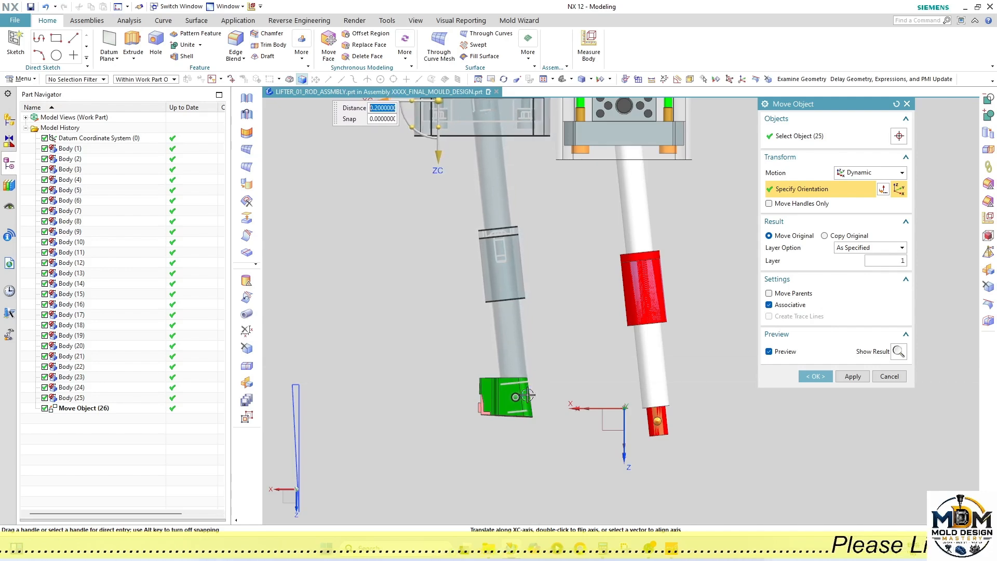
{"action": "scroll", "coordinate": [521, 396], "scroll_direction": "up", "scroll_amount": 5}
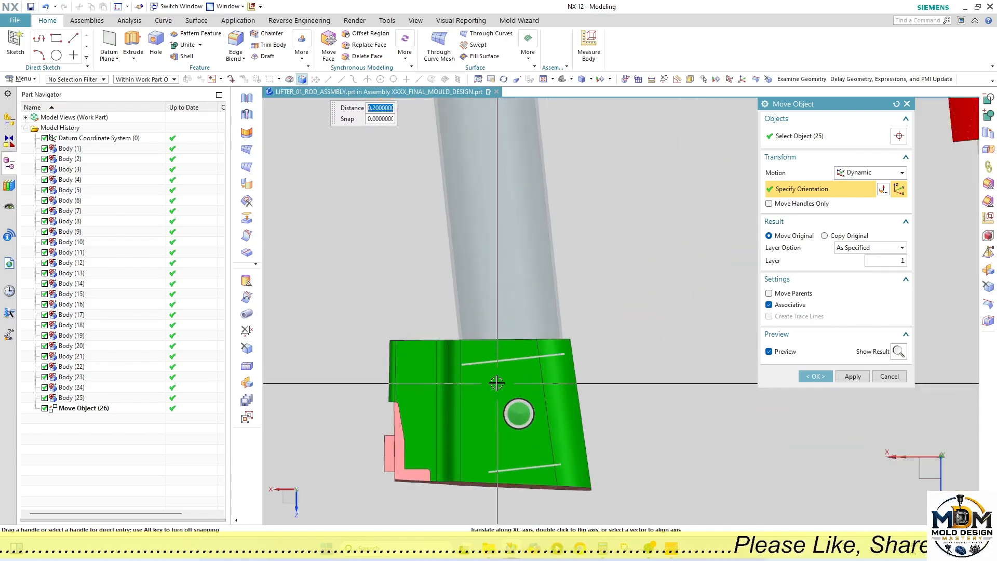
{"action": "scroll", "coordinate": [543, 383], "scroll_direction": "down", "scroll_amount": 5}
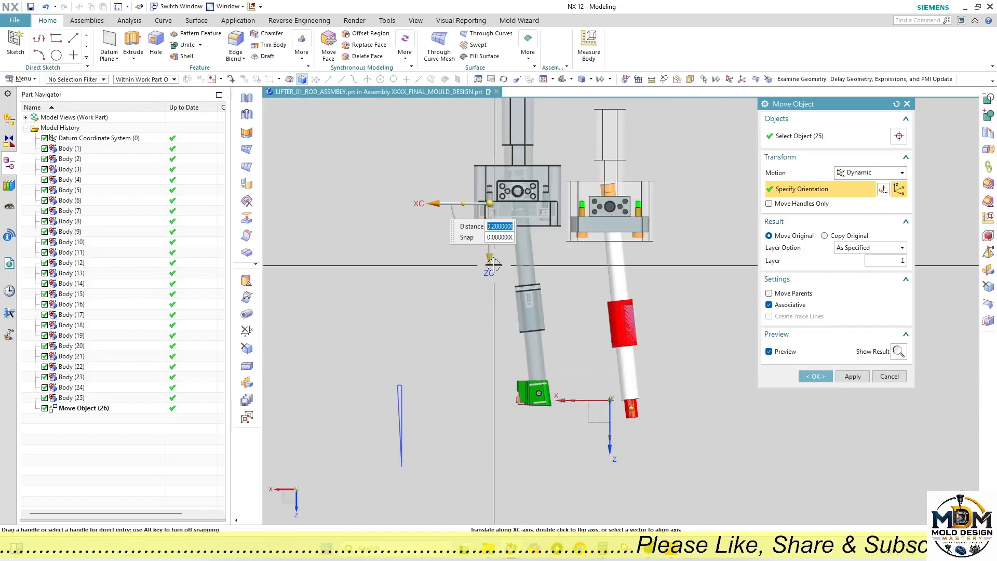
Step: Move the rod assembly -1 mm along Z and complete the Move Object operation
{"action": "left_click", "coordinate": [488, 260]}
{"action": "type", "text": "-1"}
{"action": "key", "text": "Return"}
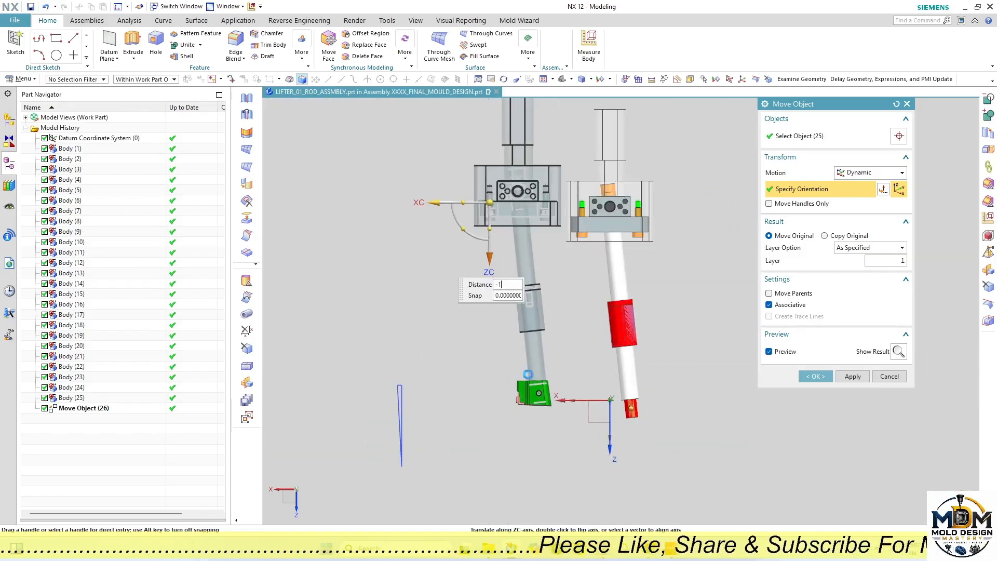
{"action": "scroll", "coordinate": [539, 389], "scroll_direction": "up", "scroll_amount": 5}
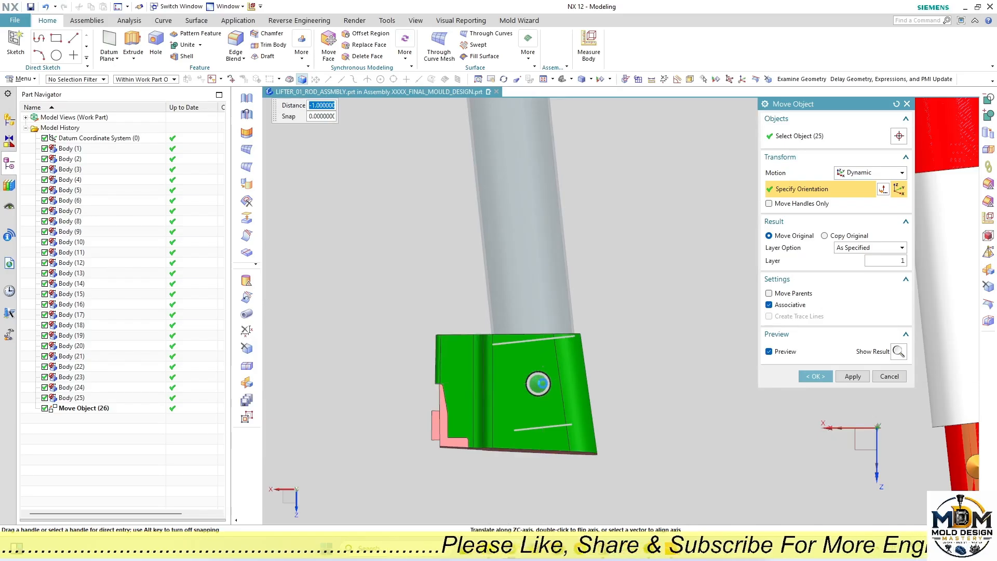
{"action": "left_click", "coordinate": [813, 379]}
Step: Show the CORE_BLOCK component around the repositioned rod assembly
{"action": "scroll", "coordinate": [568, 349], "scroll_direction": "down", "scroll_amount": 5}
{"action": "middle_click_drag", "start_coordinate": [567, 348], "coordinate": [643, 337]}
{"action": "scroll", "coordinate": [587, 343], "scroll_direction": "up", "scroll_amount": 4}
{"action": "scroll", "coordinate": [578, 374], "scroll_direction": "down", "scroll_amount": 3}
{"action": "key", "text": "F8"}
{"action": "scroll", "coordinate": [545, 286], "scroll_direction": "up", "scroll_amount": 4}
{"action": "key", "text": "F8"}
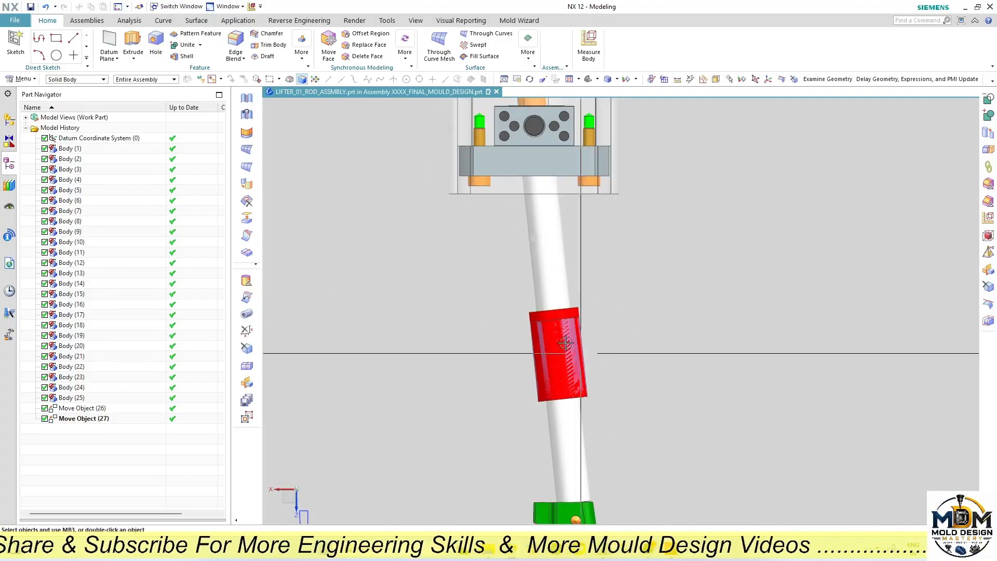
{"action": "left_click", "coordinate": [10, 119]}
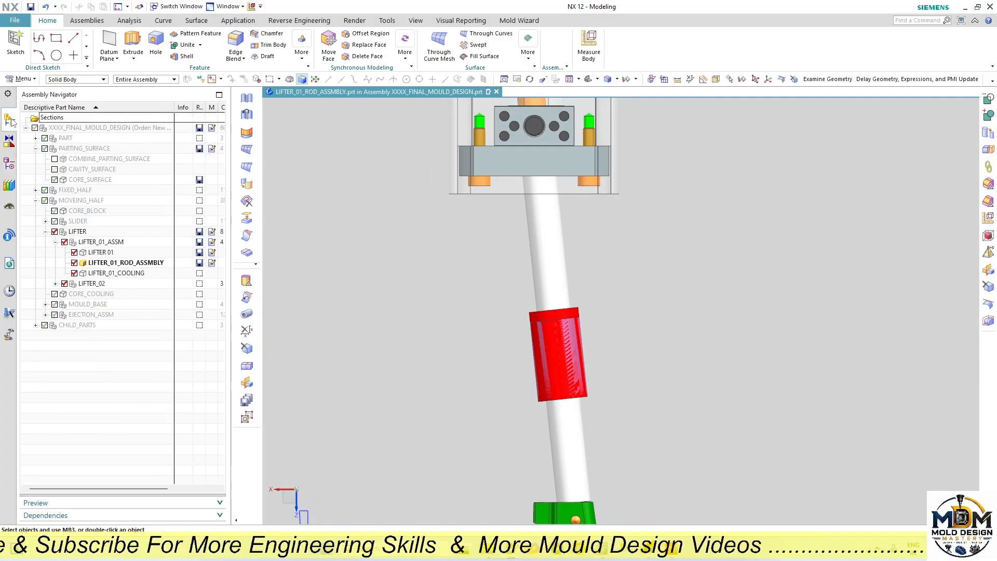
{"action": "left_click", "coordinate": [55, 211]}
{"action": "scroll", "coordinate": [430, 285], "scroll_direction": "down", "scroll_amount": 4}
{"action": "mouse_move", "coordinate": [527, 333]}
{"action": "middle_mouse_down"}
{"action": "mouse_move", "coordinate": [507, 360]}
{"action": "mouse_move", "coordinate": [538, 344]}
{"action": "middle_mouse_up"}
{"action": "key", "text": "F8"}
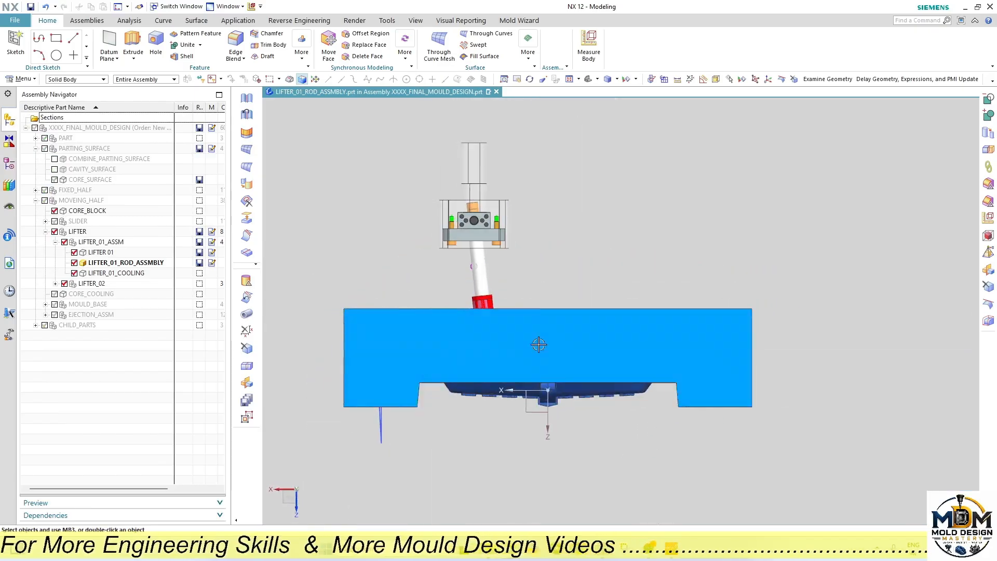
Step: Set the translucency of the core block's back face and long side face to 66 to reveal the rod inside
{"action": "left_click", "coordinate": [74, 79]}
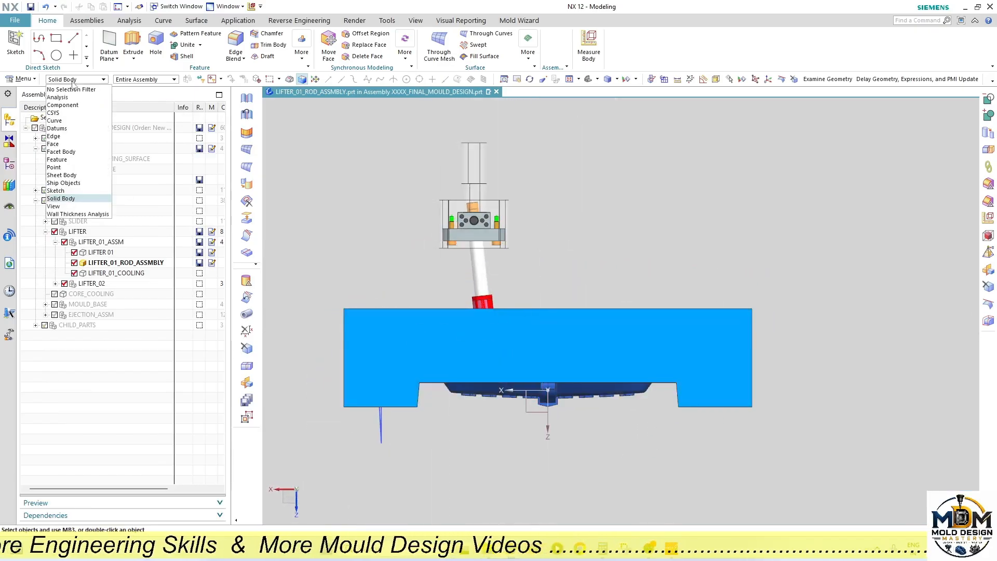
{"action": "left_click", "coordinate": [65, 144]}
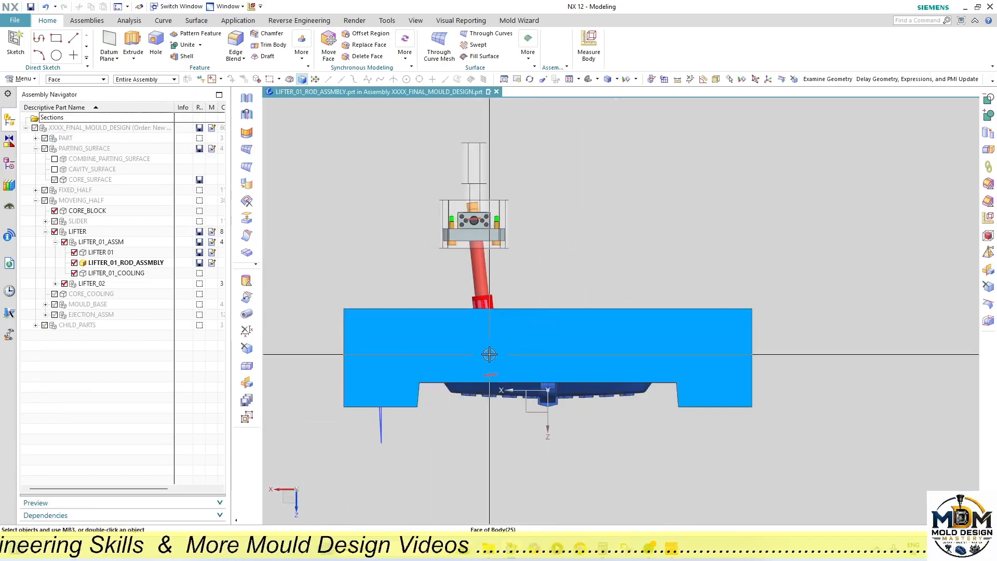
{"action": "left_click", "coordinate": [398, 353]}
{"action": "middle_click_drag", "start_coordinate": [398, 352], "coordinate": [414, 416]}
{"action": "left_click", "coordinate": [398, 335]}
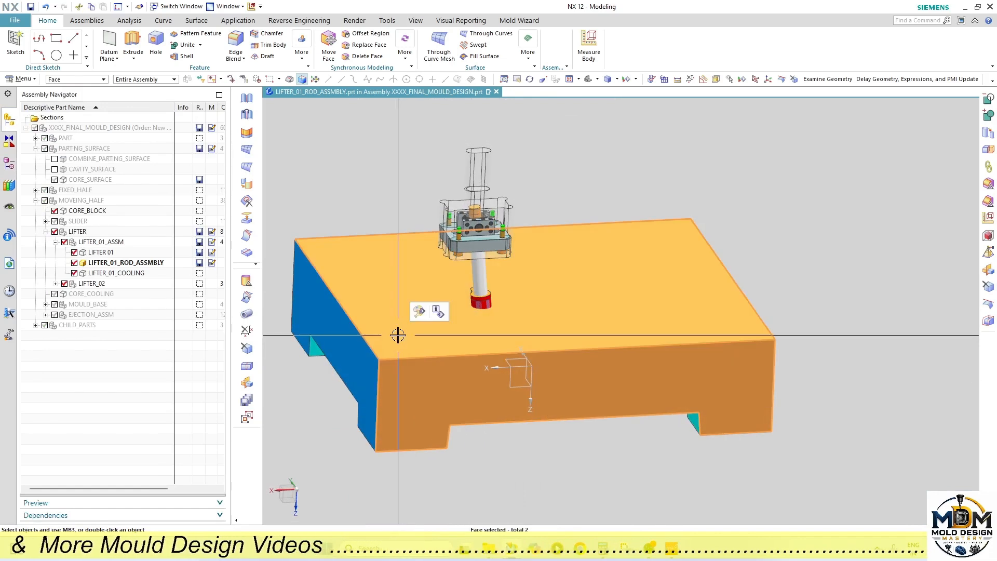
{"action": "key", "text": "ctrl+j"}
{"action": "left_click_drag", "start_coordinate": [776, 250], "coordinate": [855, 250]}
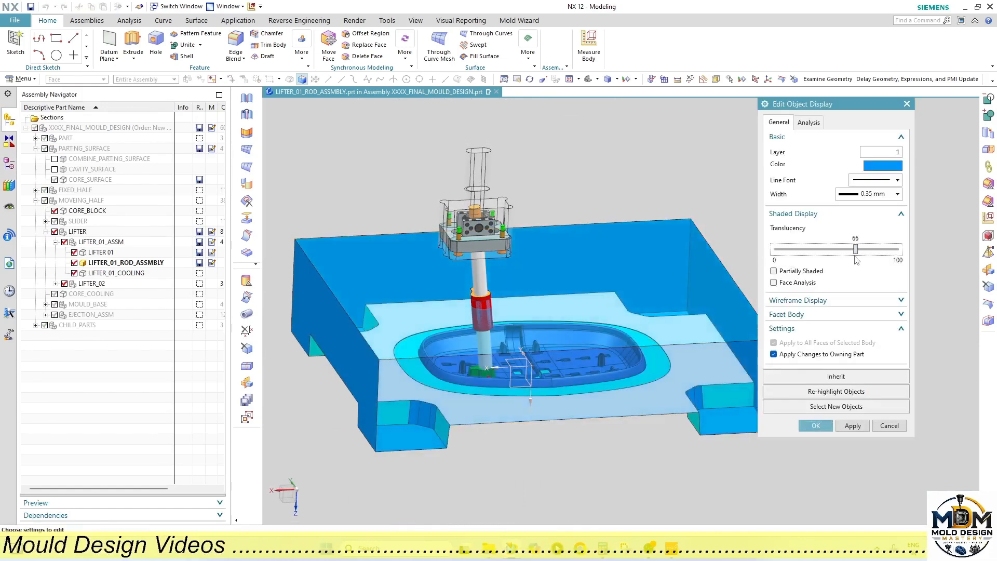
{"action": "left_click", "coordinate": [815, 425]}
{"action": "key", "text": "ctrl+alt+f"}
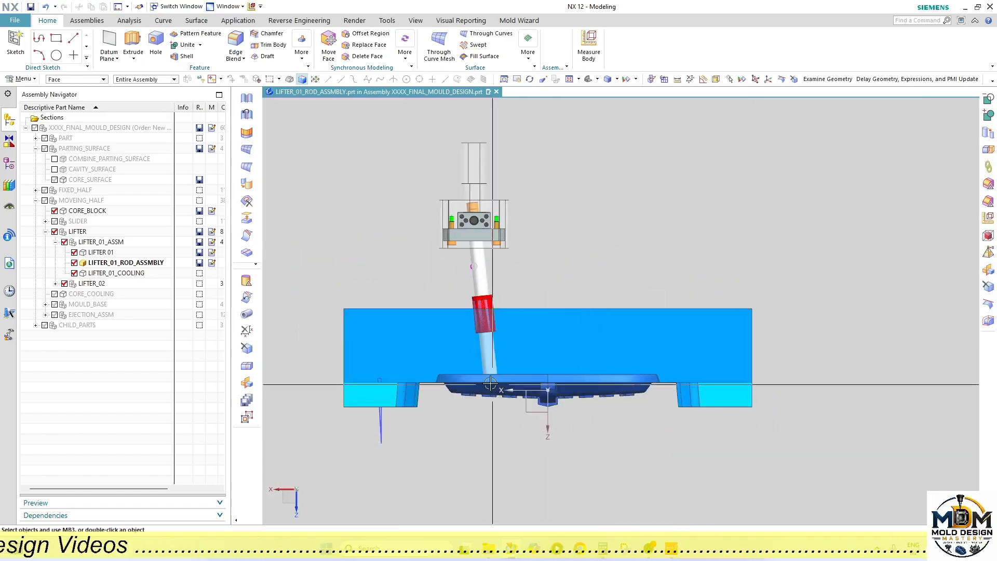
Step: Examine the red bush's height relative to the core block's back face from several directions
{"action": "scroll", "coordinate": [481, 305], "scroll_direction": "up", "scroll_amount": 6}
{"action": "middle_click_drag", "start_coordinate": [565, 289], "coordinate": [645, 312]}
{"action": "key", "text": "F8"}
{"action": "scroll", "coordinate": [606, 326], "scroll_direction": "down", "scroll_amount": 3}
{"action": "scroll", "coordinate": [571, 305], "scroll_direction": "up", "scroll_amount": 4}
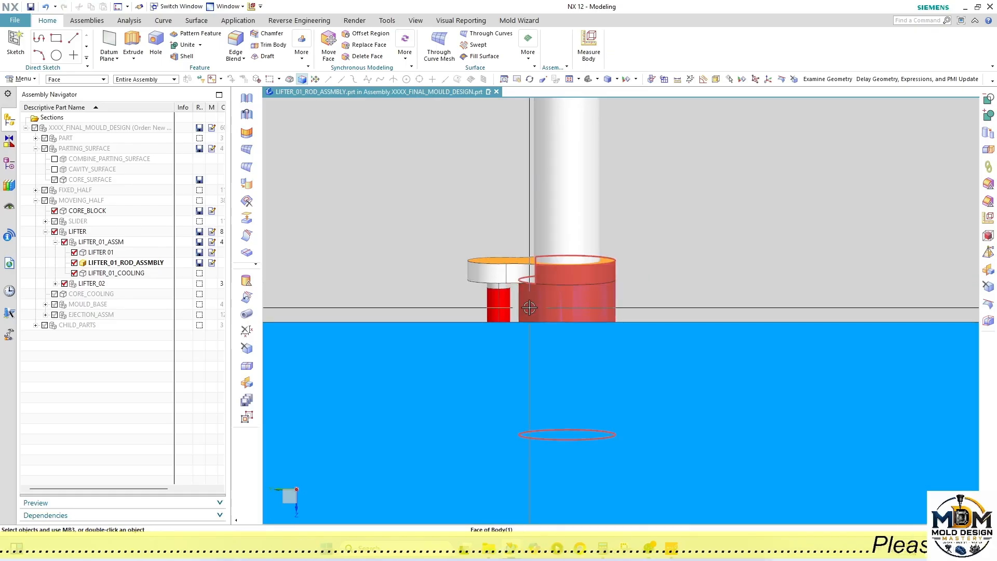
{"action": "middle_click_drag", "start_coordinate": [529, 308], "coordinate": [570, 289]}
{"action": "scroll", "coordinate": [502, 277], "scroll_direction": "down", "scroll_amount": 3}
{"action": "scroll", "coordinate": [534, 283], "scroll_direction": "up", "scroll_amount": 1}
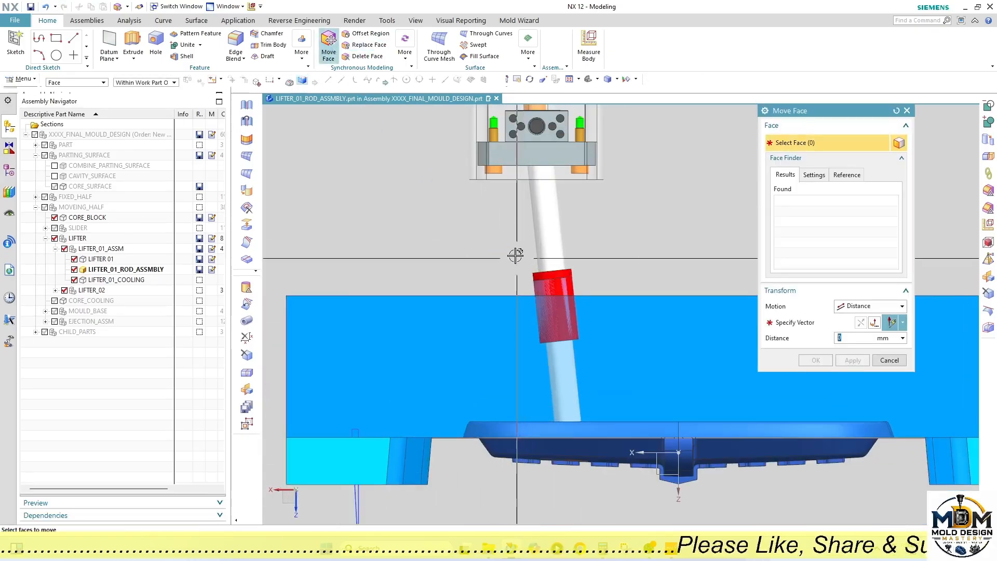
Step: Move the faces of the red bush and its locking plate and screw 13 mm along the rod axis into the core block
{"action": "left_click", "coordinate": [805, 330]}
{"action": "middle_click_drag", "start_coordinate": [609, 290], "coordinate": [600, 290]}
{"action": "scroll", "coordinate": [558, 269], "scroll_direction": "up", "scroll_amount": 7}
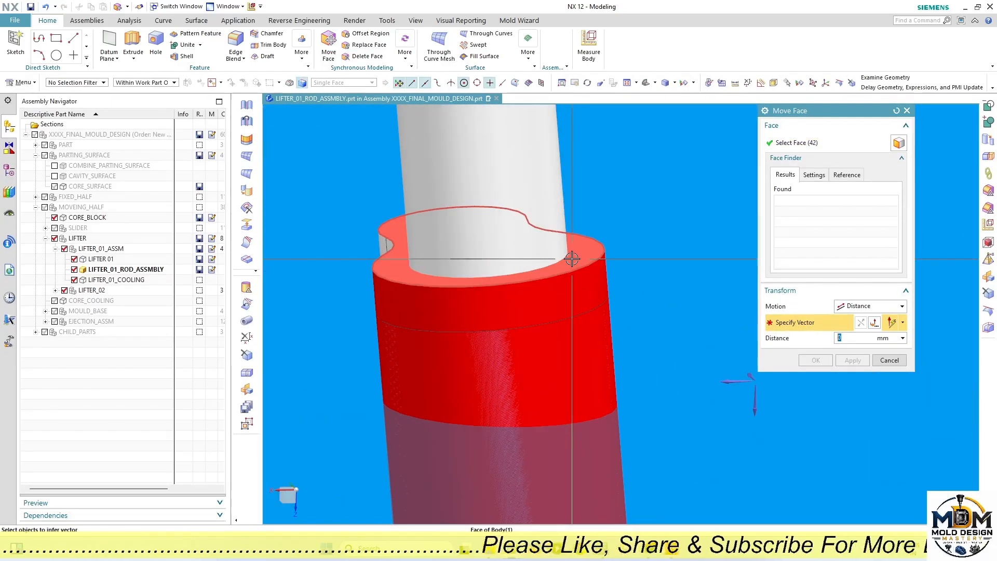
{"action": "left_click", "coordinate": [571, 258]}
{"action": "scroll", "coordinate": [537, 274], "scroll_direction": "down", "scroll_amount": 5}
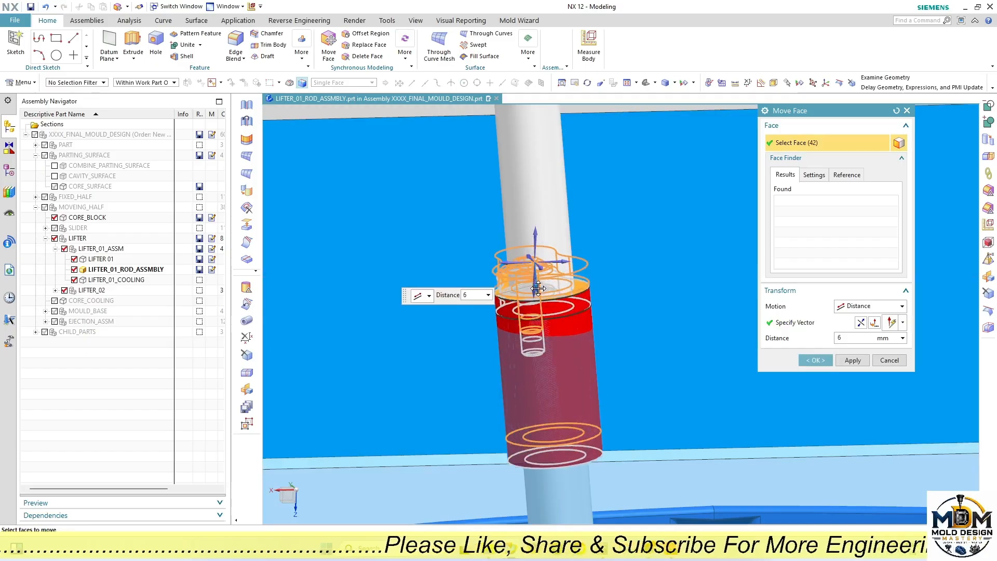
{"action": "left_click_drag", "start_coordinate": [538, 288], "coordinate": [540, 309]}
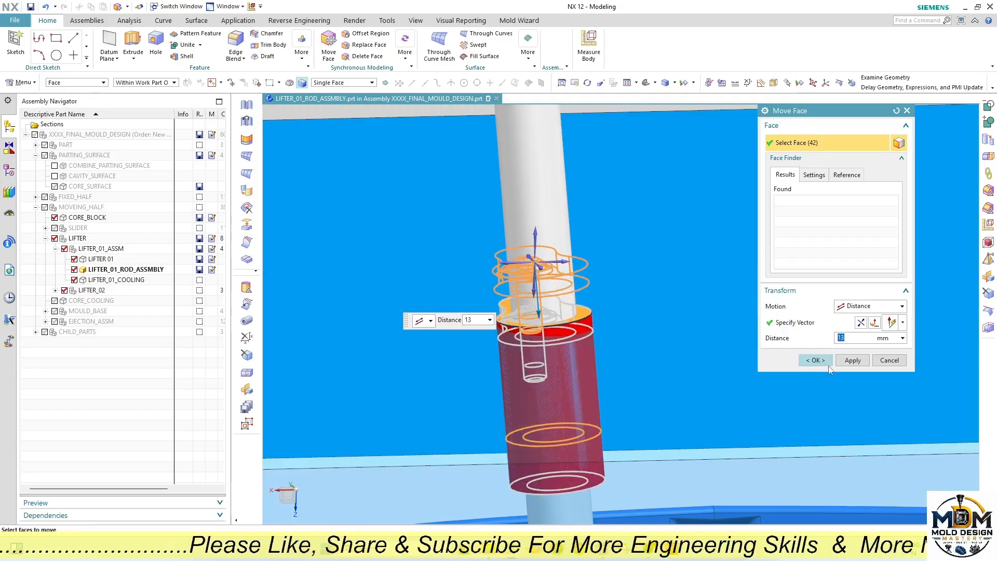
{"action": "left_click", "coordinate": [815, 360]}
Step: Check how the moved bush sits at the core block's back face and inspect the lifter base unit above it
{"action": "middle_click_drag", "start_coordinate": [534, 267], "coordinate": [525, 189]}
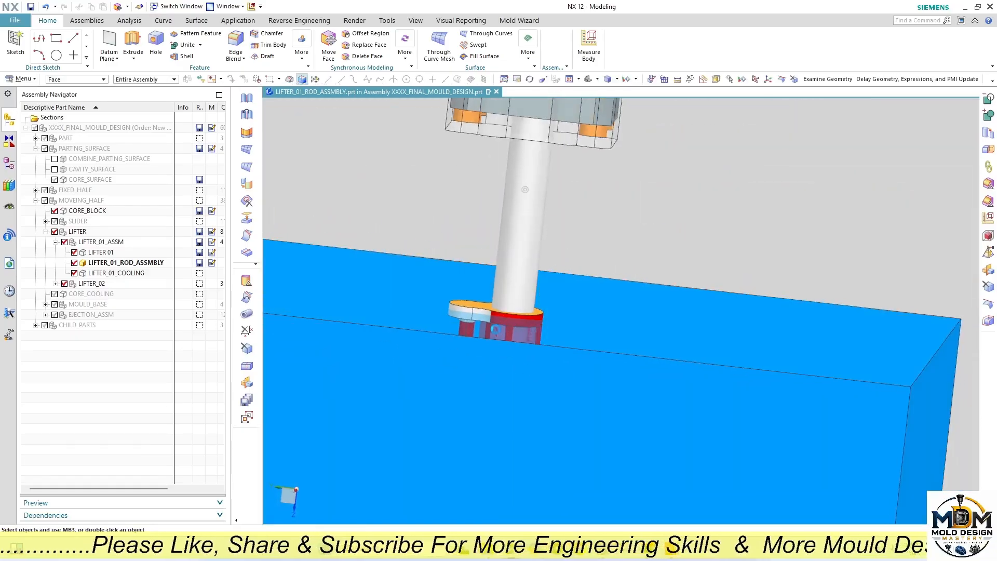
{"action": "key", "text": "F8"}
{"action": "middle_click_drag", "start_coordinate": [495, 329], "coordinate": [493, 352]}
{"action": "key", "text": "F8"}
{"action": "scroll", "coordinate": [494, 345], "scroll_direction": "down", "scroll_amount": 3}
{"action": "scroll", "coordinate": [519, 335], "scroll_direction": "up", "scroll_amount": 6}
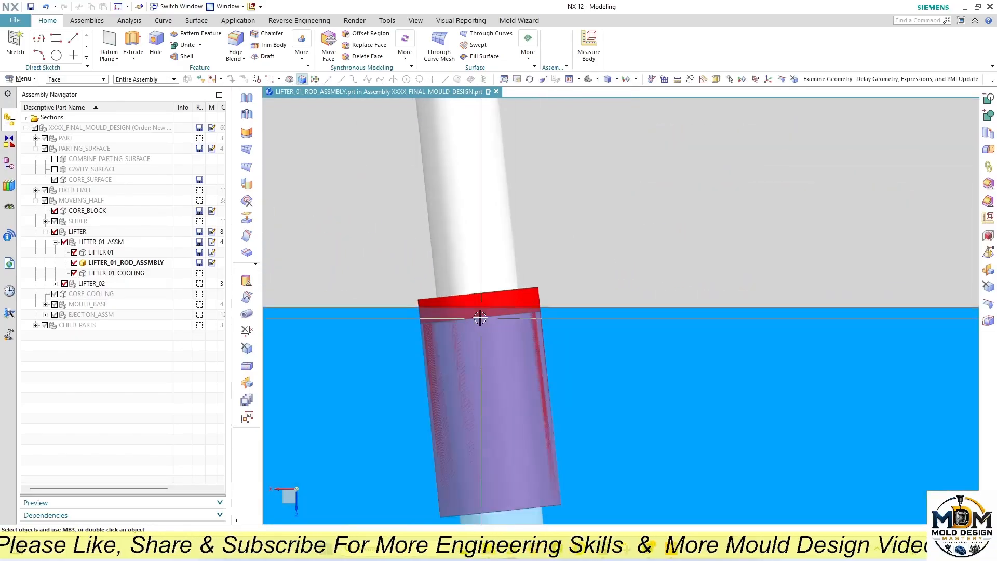
{"action": "scroll", "coordinate": [551, 267], "scroll_direction": "up", "scroll_amount": 5}
{"action": "scroll", "coordinate": [536, 314], "scroll_direction": "down", "scroll_amount": 3}
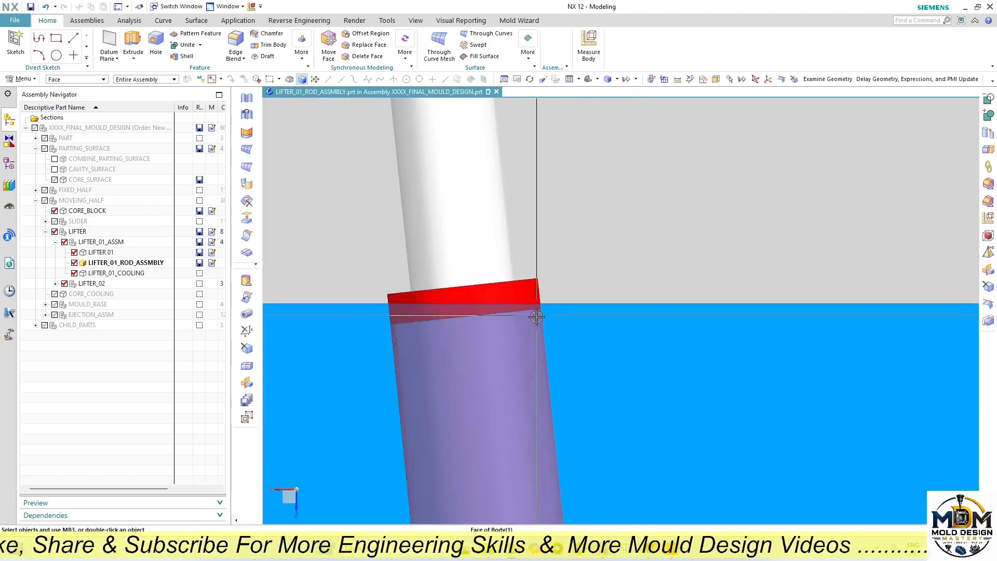
{"action": "scroll", "coordinate": [536, 316], "scroll_direction": "down", "scroll_amount": 5}
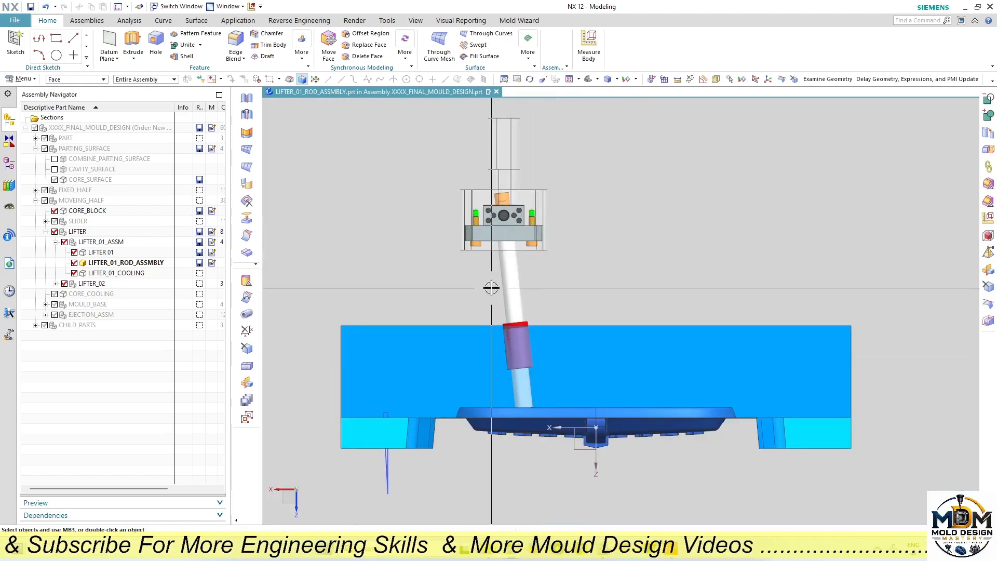
{"action": "scroll", "coordinate": [492, 224], "scroll_direction": "up", "scroll_amount": 3}
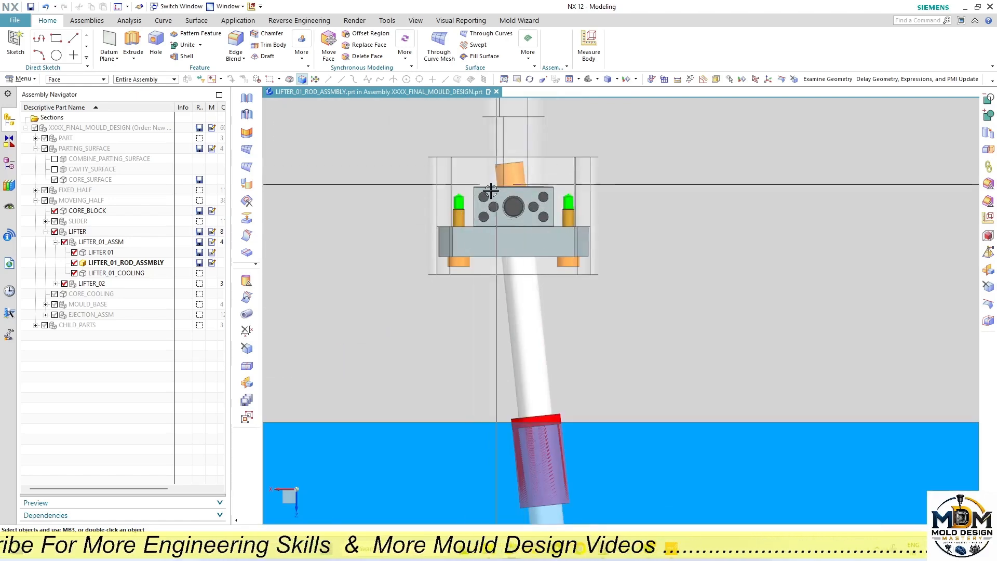
{"action": "scroll", "coordinate": [506, 229], "scroll_direction": "down", "scroll_amount": 3}
{"action": "middle_click_drag", "start_coordinate": [510, 249], "coordinate": [530, 258]}
{"action": "key", "text": "F8"}
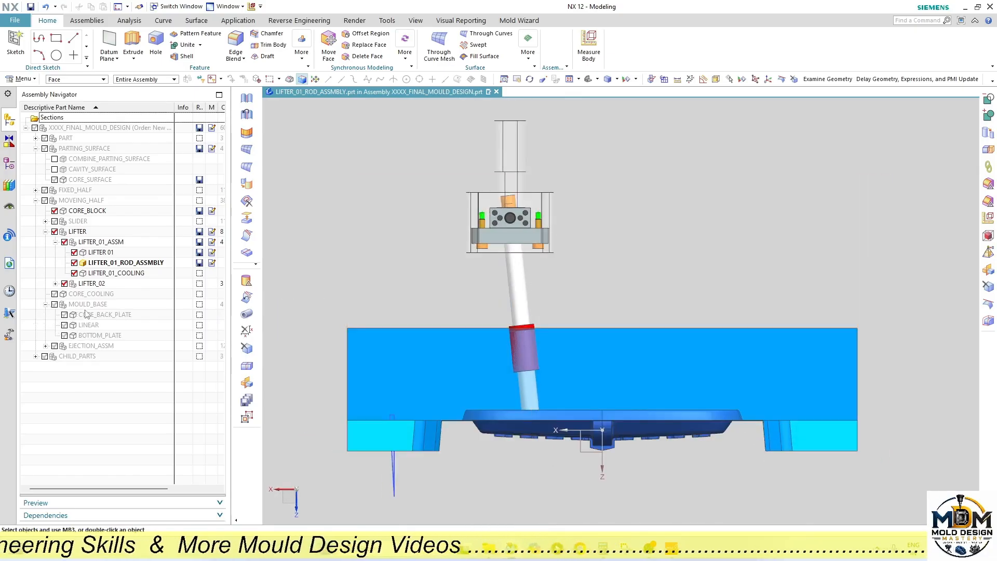
Step: Show the EJECTOR_PLATE component from EJECTION_ASSM beside the lifter base unit
{"action": "left_click", "coordinate": [46, 345]}
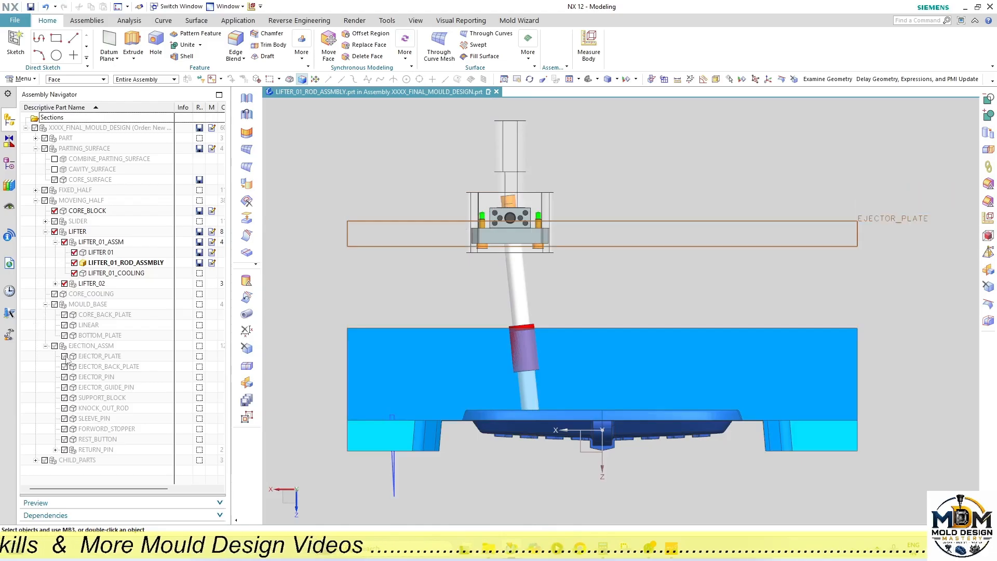
{"action": "left_click", "coordinate": [65, 355]}
{"action": "scroll", "coordinate": [557, 247], "scroll_direction": "up", "scroll_amount": 3}
{"action": "middle_click_drag", "start_coordinate": [494, 275], "coordinate": [514, 280]}
{"action": "key", "text": "F8"}
{"action": "scroll", "coordinate": [514, 275], "scroll_direction": "down", "scroll_amount": 4}
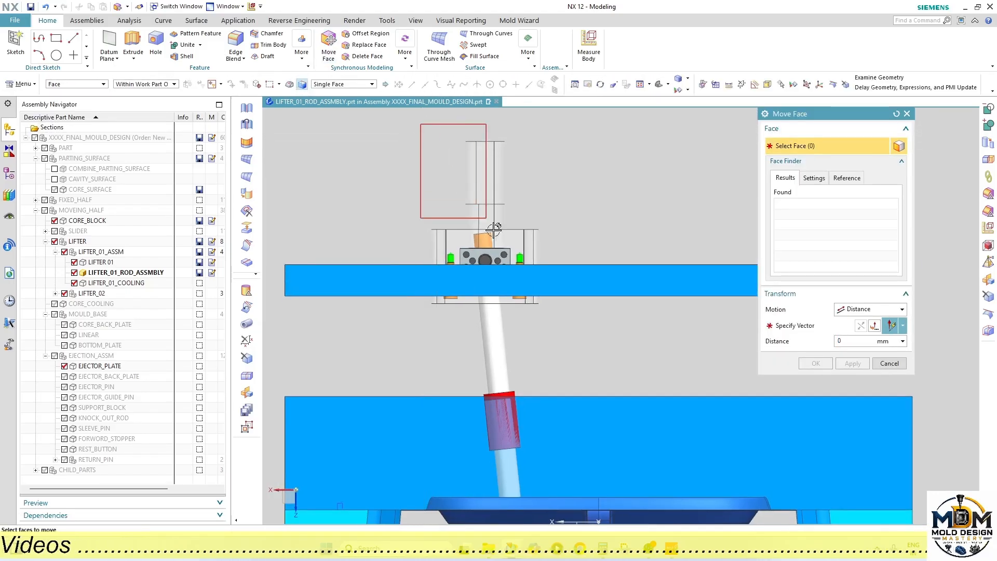
Step: Move the faces of the lifter base unit and its pocket body about 12 mm perpendicular to the core block's back face, towards it
{"action": "left_click_drag", "start_coordinate": [565, 332], "coordinate": [565, 332]}
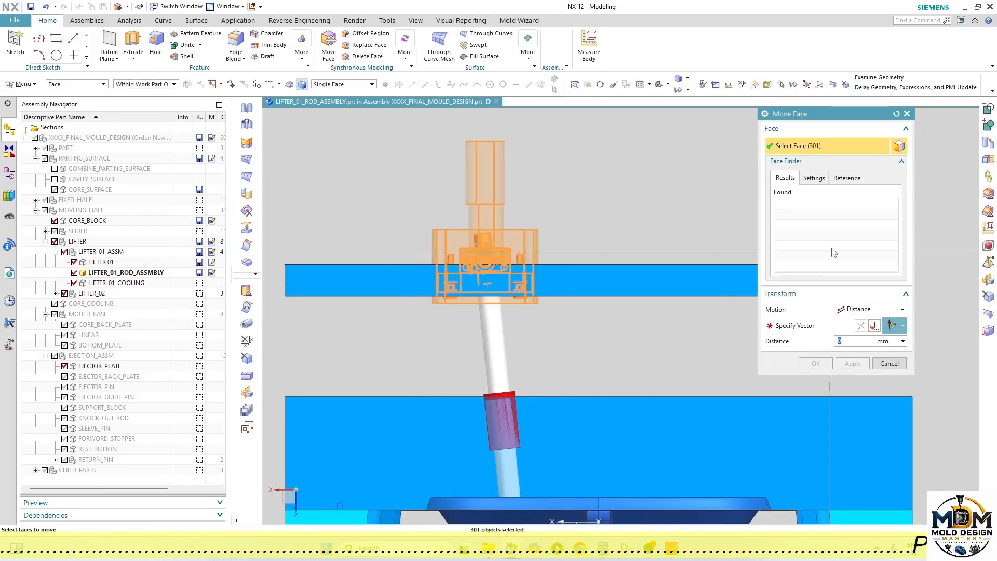
{"action": "scroll", "coordinate": [521, 379], "scroll_direction": "up", "scroll_amount": 5}
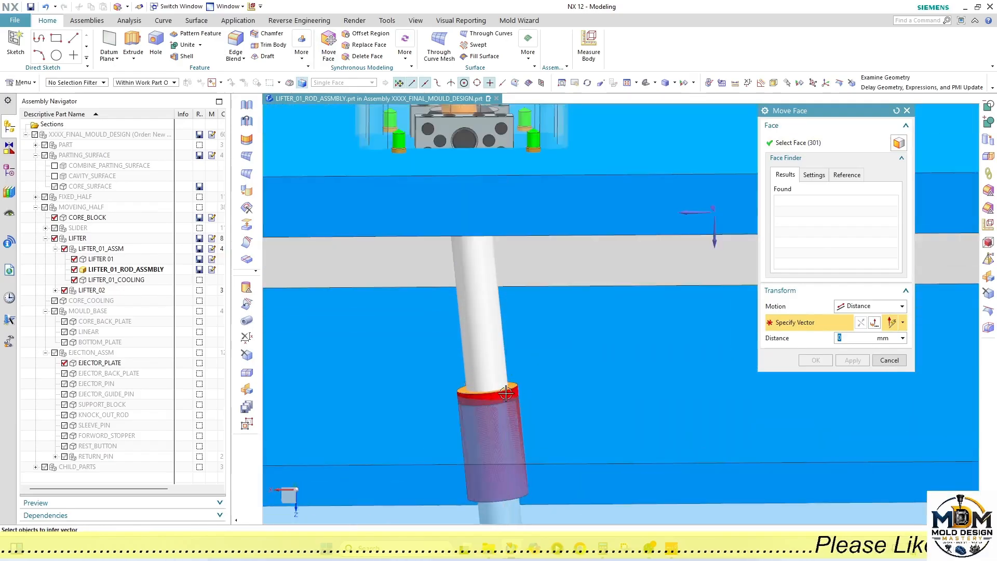
{"action": "left_click", "coordinate": [519, 377]}
{"action": "scroll", "coordinate": [519, 377], "scroll_direction": "down", "scroll_amount": 5}
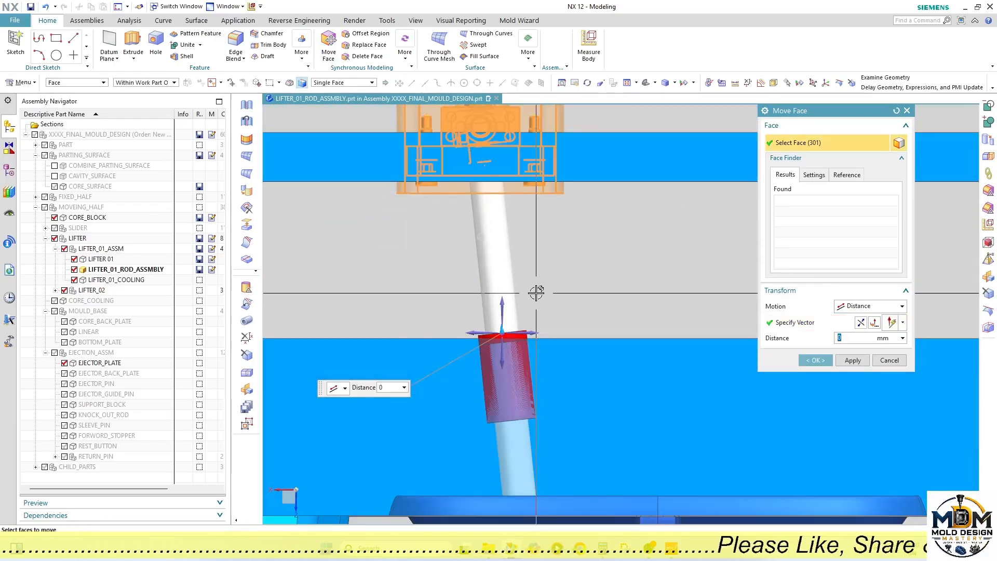
{"action": "left_click_drag", "start_coordinate": [501, 333], "coordinate": [502, 355]}
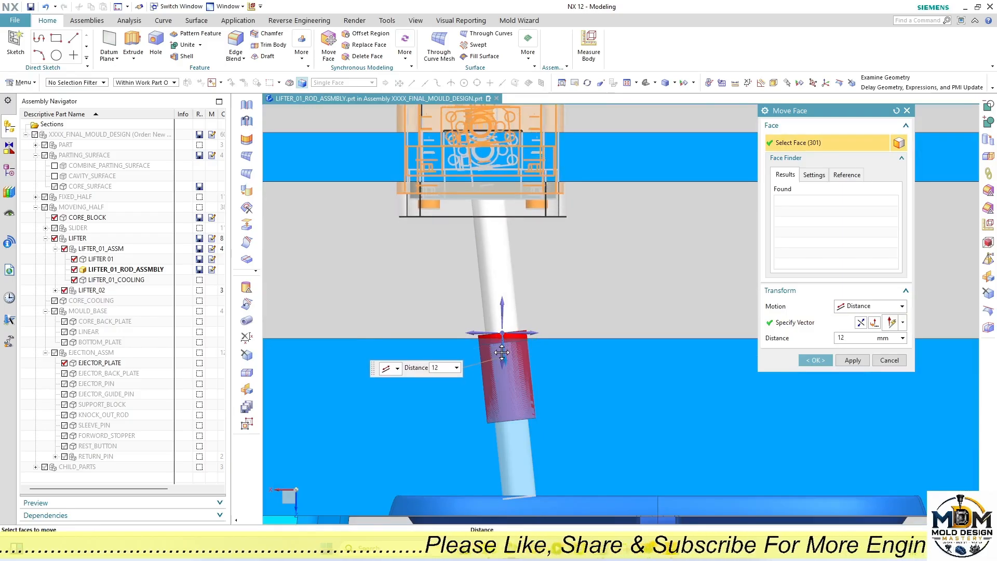
{"action": "left_click_drag", "start_coordinate": [503, 353], "coordinate": [503, 354]}
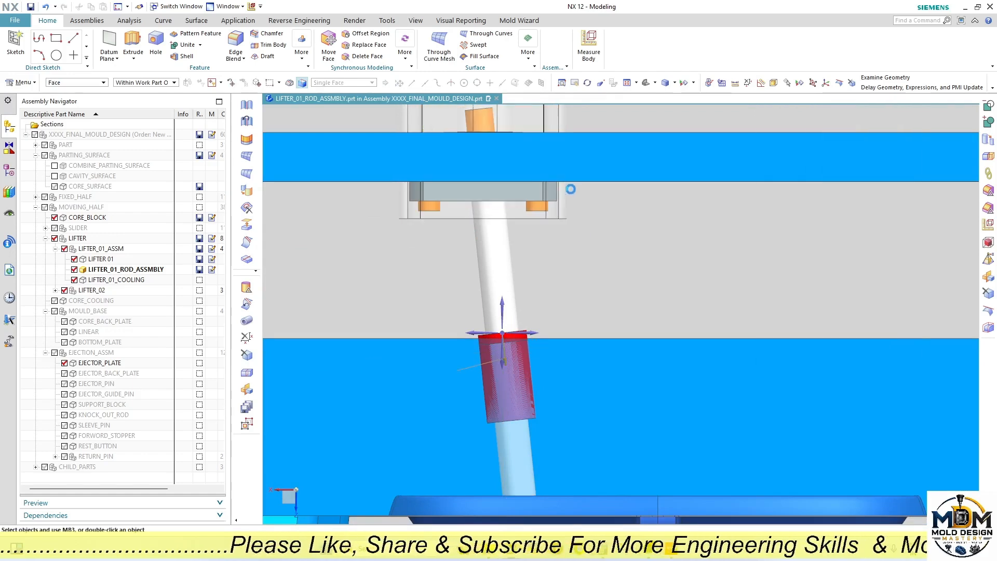
Step: Examine from several directions how the moved lifter base unit and its small guide plates sit relative to the ejector plate's back face
{"action": "middle_click_drag", "start_coordinate": [569, 189], "coordinate": [571, 229]}
{"action": "scroll", "coordinate": [518, 154], "scroll_direction": "up", "scroll_amount": 7}
{"action": "scroll", "coordinate": [518, 154], "scroll_direction": "up", "scroll_amount": 2}
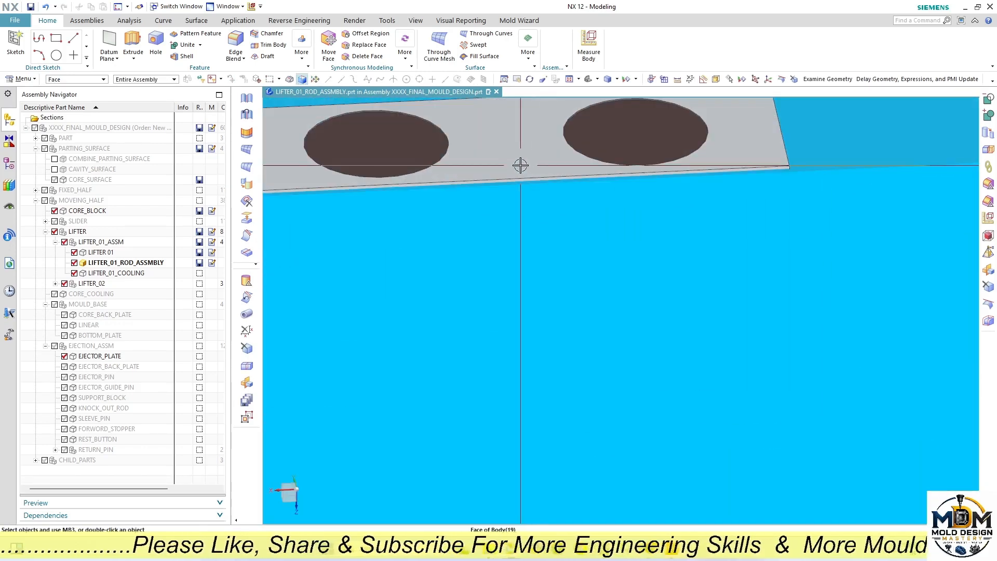
{"action": "scroll", "coordinate": [520, 165], "scroll_direction": "down", "scroll_amount": 5}
{"action": "middle_click_drag", "start_coordinate": [536, 178], "coordinate": [595, 188]}
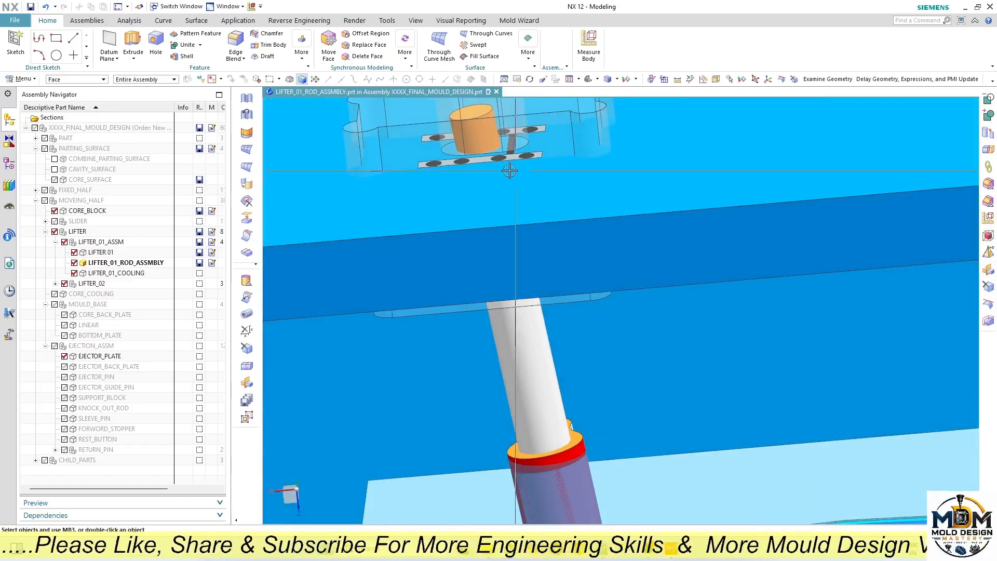
{"action": "scroll", "coordinate": [511, 174], "scroll_direction": "down", "scroll_amount": 1}
{"action": "scroll", "coordinate": [546, 193], "scroll_direction": "down", "scroll_amount": 3}
{"action": "key", "text": "F8"}
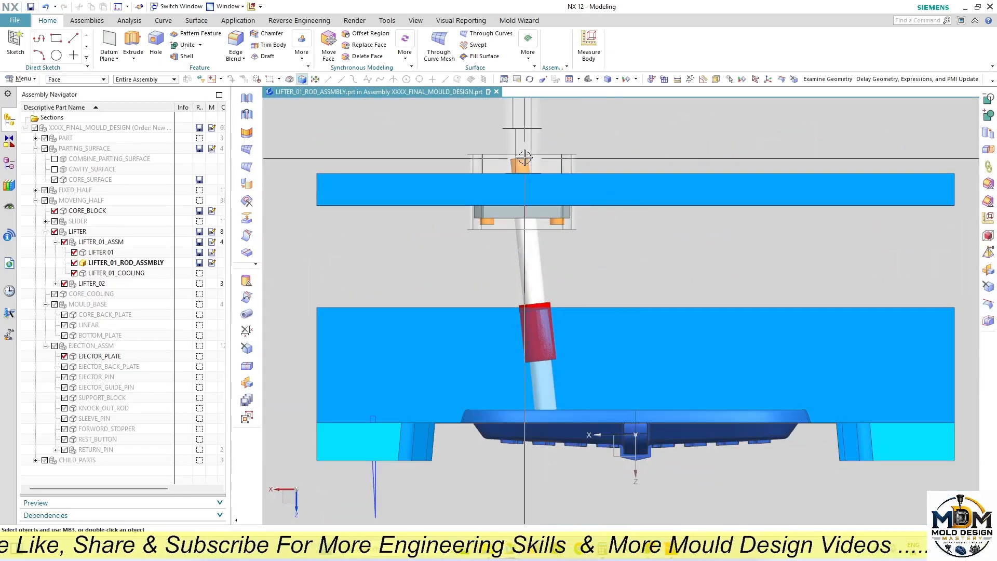
{"action": "scroll", "coordinate": [523, 157], "scroll_direction": "up", "scroll_amount": 1}
{"action": "middle_click_drag", "start_coordinate": [523, 158], "coordinate": [597, 210]}
{"action": "scroll", "coordinate": [605, 207], "scroll_direction": "up", "scroll_amount": 3}
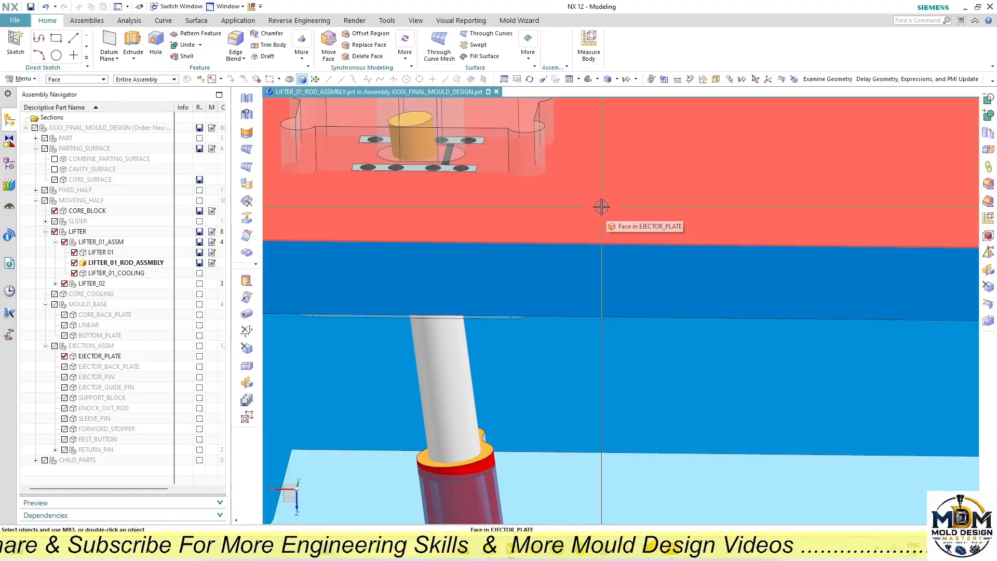
{"action": "scroll", "coordinate": [582, 230], "scroll_direction": "down", "scroll_amount": 5}
{"action": "key", "text": "F8"}
{"action": "scroll", "coordinate": [529, 212], "scroll_direction": "up", "scroll_amount": 6}
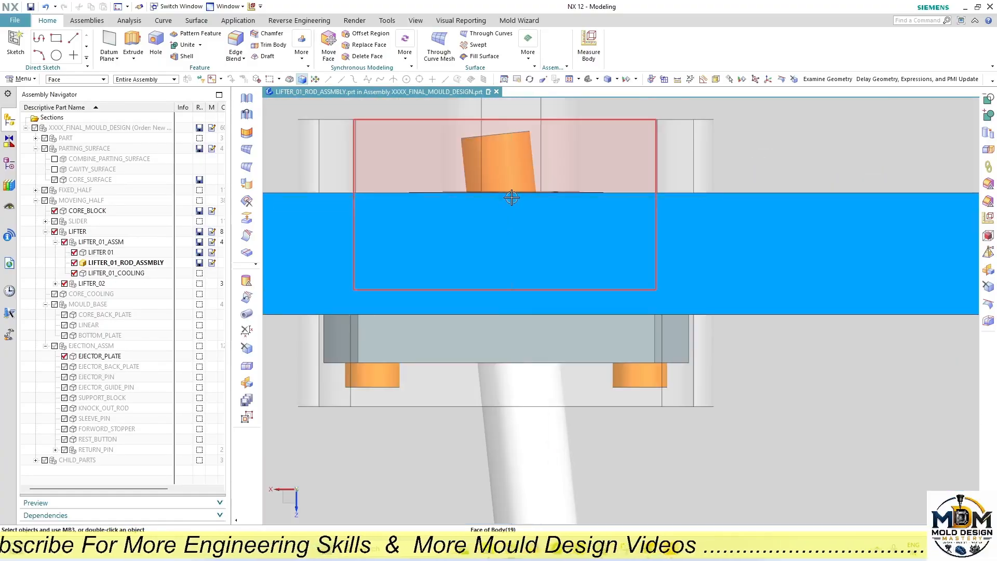
{"action": "scroll", "coordinate": [512, 197], "scroll_direction": "down", "scroll_amount": 4}
{"action": "middle_click_drag", "start_coordinate": [567, 241], "coordinate": [581, 224]}
{"action": "scroll", "coordinate": [605, 105], "scroll_direction": "up", "scroll_amount": 5}
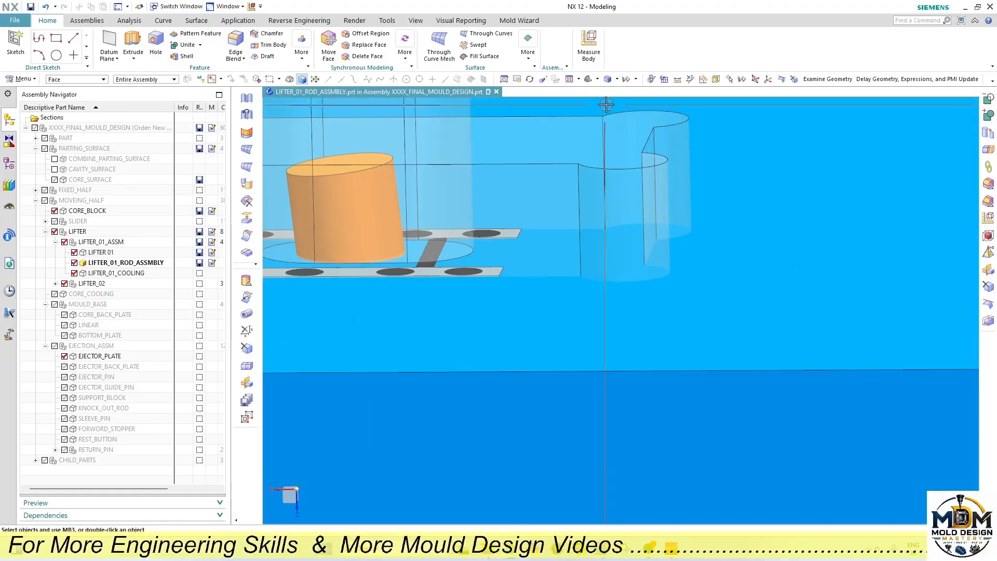
Step: Measure the projected distance along Z from a guide plate corner to the ejector plate's back face, with the detailed results listed
{"action": "left_click", "coordinate": [677, 79]}
{"action": "middle_click", "coordinate": [598, 327]}
{"action": "scroll", "coordinate": [531, 300], "scroll_direction": "up", "scroll_amount": 5}
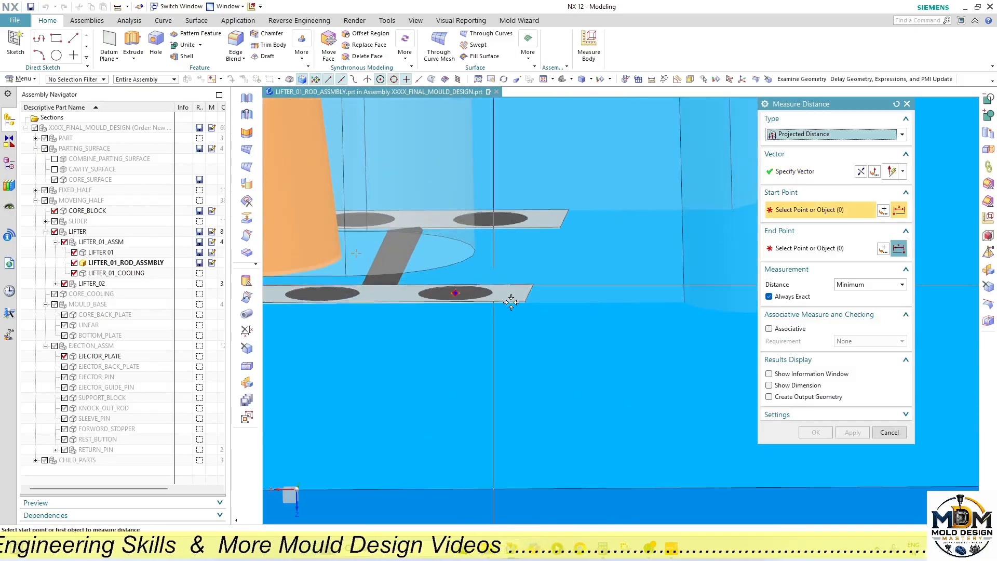
{"action": "left_click", "coordinate": [531, 300]}
{"action": "scroll", "coordinate": [530, 300], "scroll_direction": "down", "scroll_amount": 5}
{"action": "left_click", "coordinate": [496, 314]}
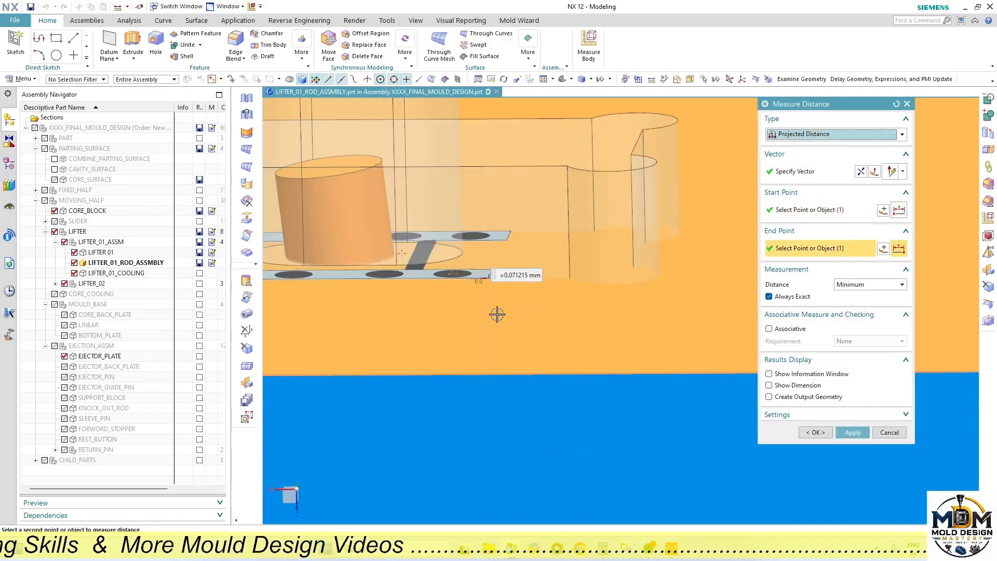
{"action": "left_click", "coordinate": [769, 373]}
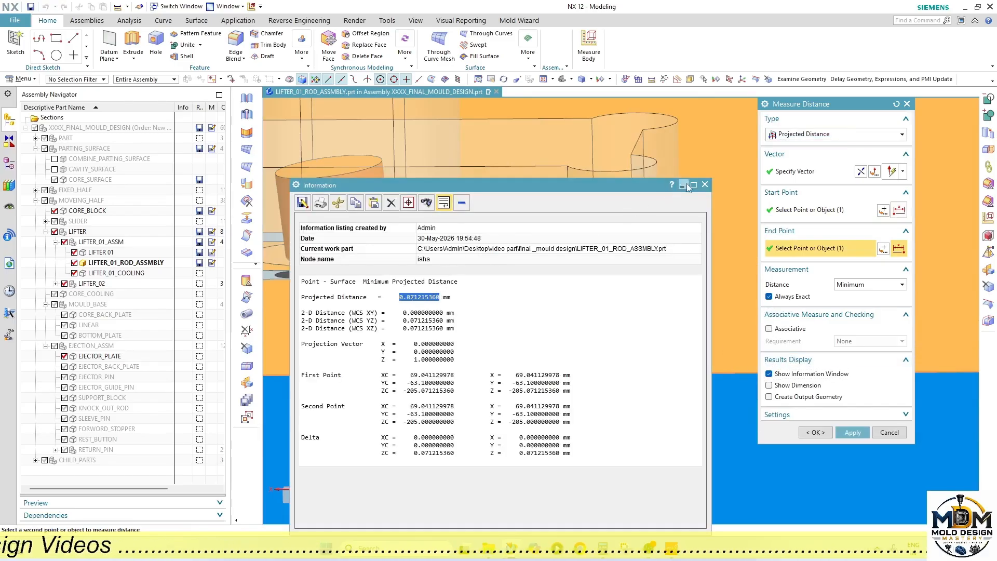
{"action": "left_click", "coordinate": [706, 186]}
{"action": "left_click", "coordinate": [889, 432]}
Step: Move the base unit faces used in Move Face (29) along the Z axis by a distance of -0.071215360 mm
{"action": "scroll", "coordinate": [540, 312], "scroll_direction": "down", "scroll_amount": 8}
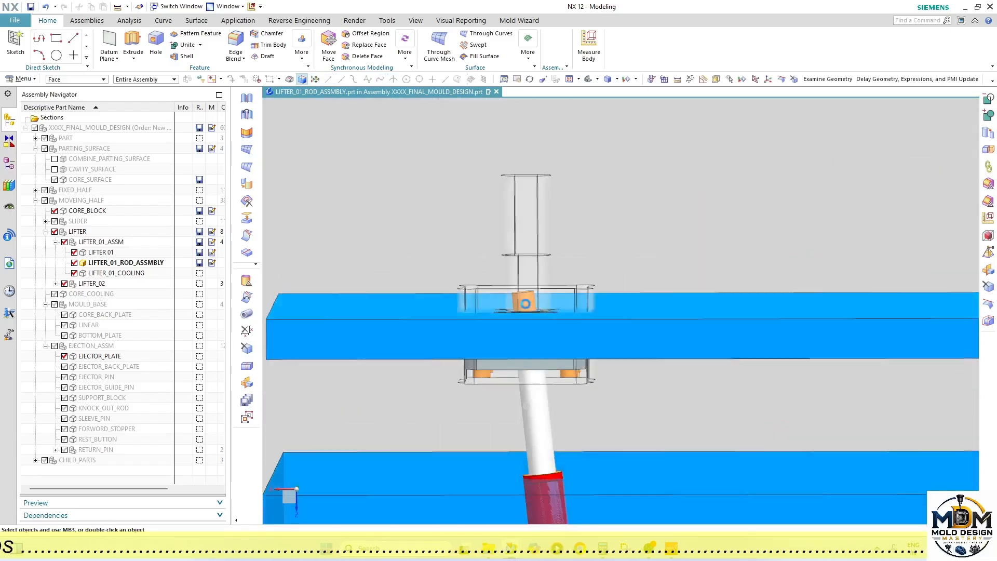
{"action": "key", "text": "F8"}
{"action": "scroll", "coordinate": [534, 308], "scroll_direction": "up", "scroll_amount": 2}
{"action": "left_click", "coordinate": [10, 165]}
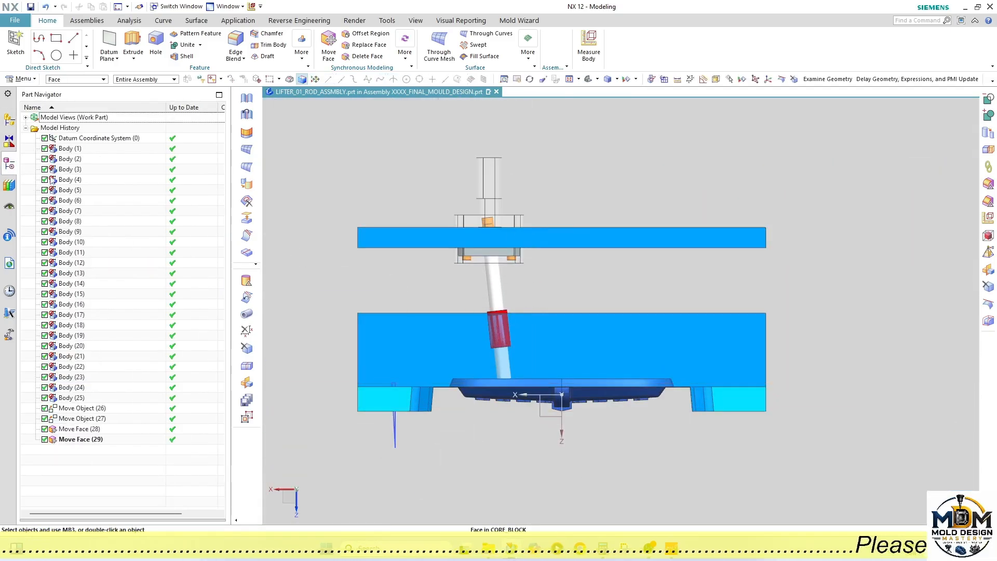
{"action": "left_click", "coordinate": [75, 441]}
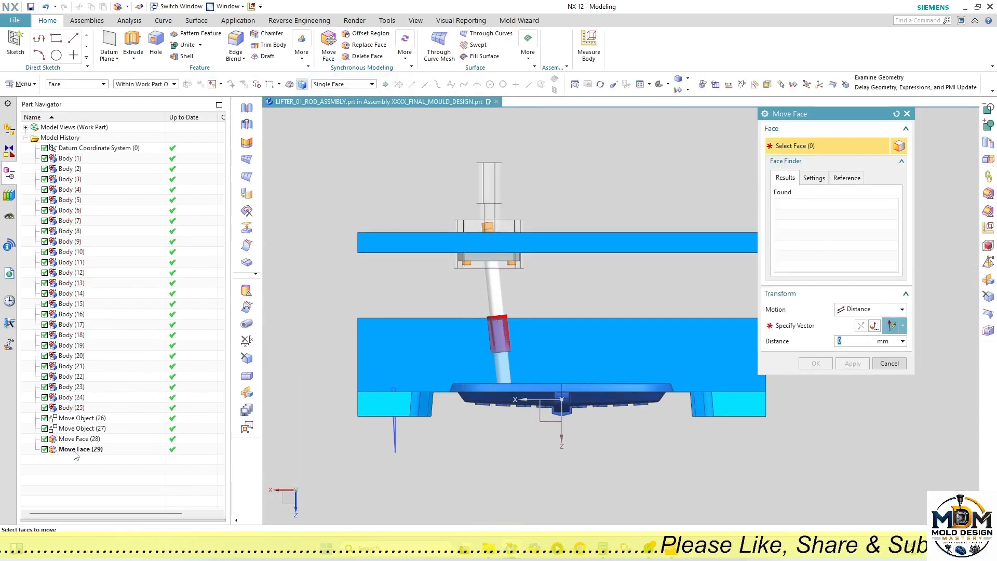
{"action": "left_click", "coordinate": [74, 451]}
{"action": "left_click", "coordinate": [797, 325]}
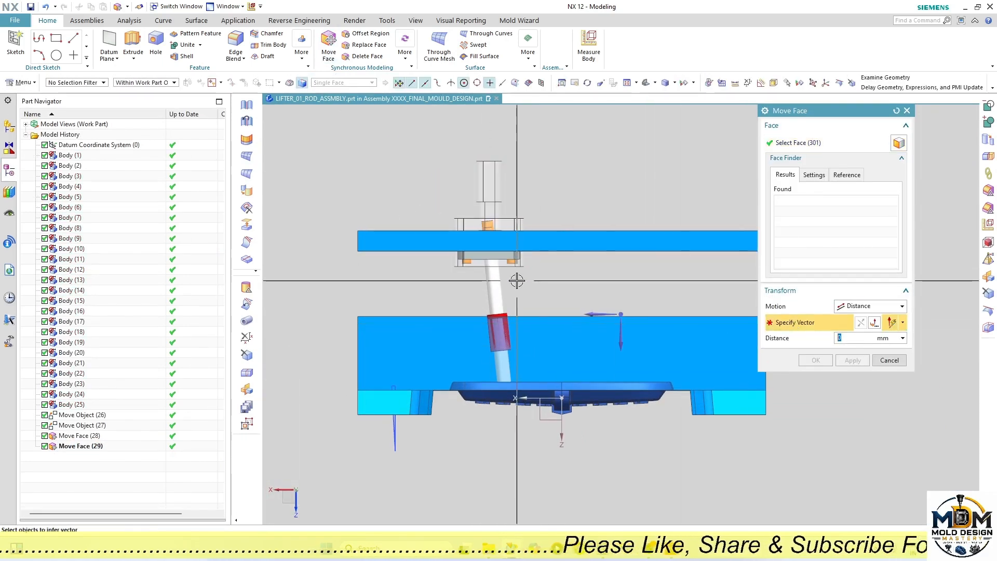
{"action": "left_click", "coordinate": [627, 332]}
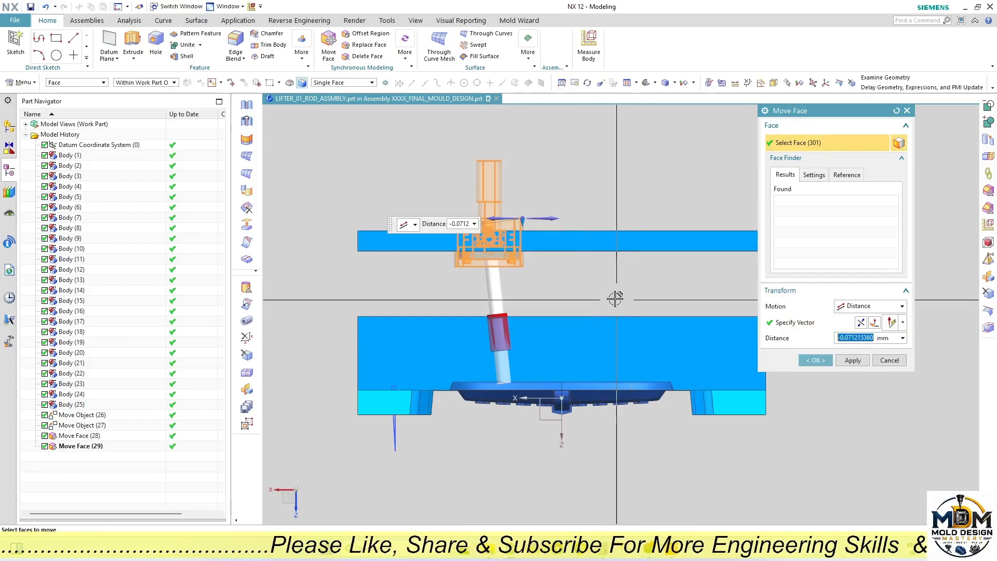
{"action": "left_click", "coordinate": [815, 360]}
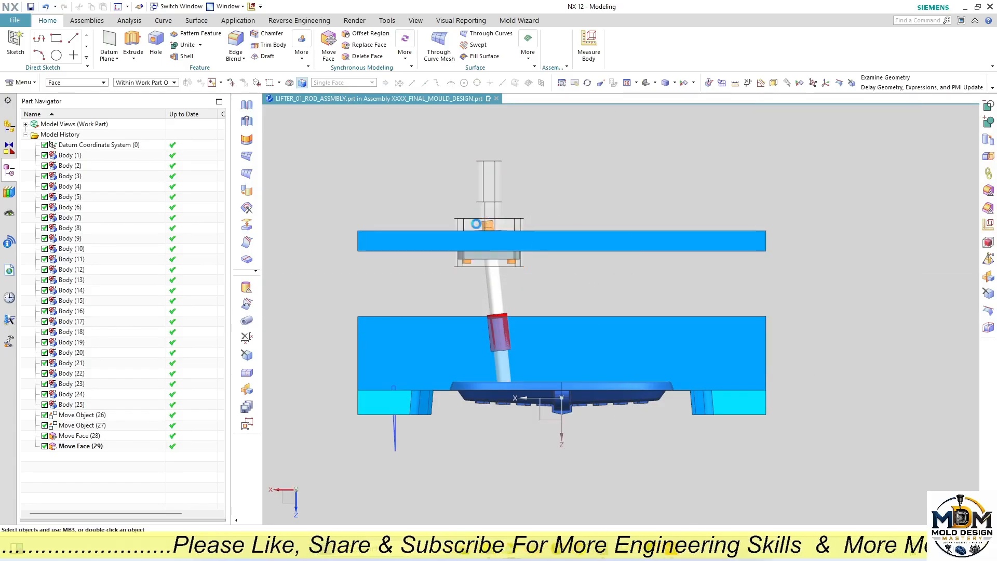
Step: Check the guide plate's height at the ejector plate and reverse the vector direction of Move Face (30)
{"action": "scroll", "coordinate": [534, 251], "scroll_direction": "up", "scroll_amount": 3}
{"action": "middle_click_drag", "start_coordinate": [534, 252], "coordinate": [532, 264]}
{"action": "scroll", "coordinate": [533, 265], "scroll_direction": "up", "scroll_amount": 5}
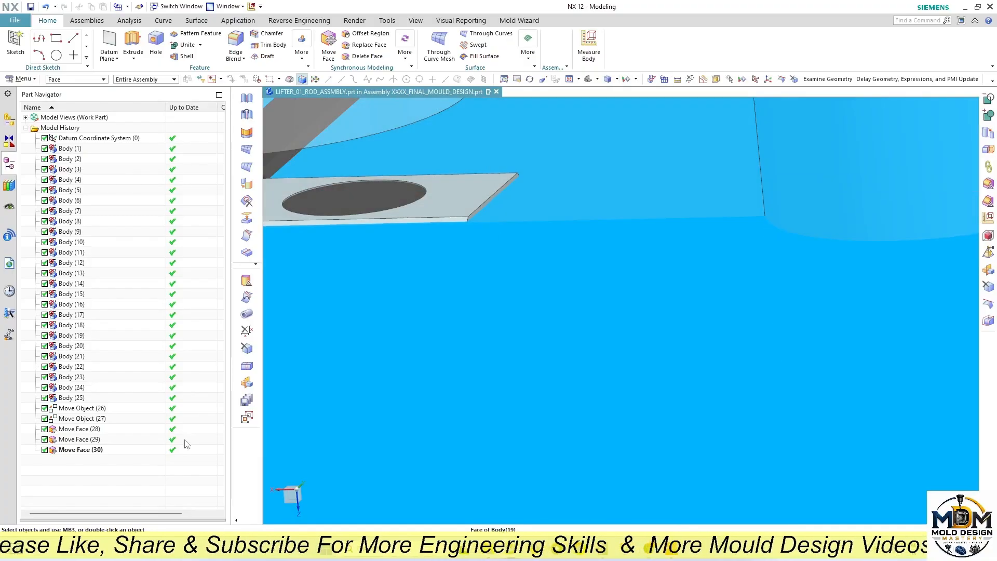
{"action": "double_click", "coordinate": [96, 450]}
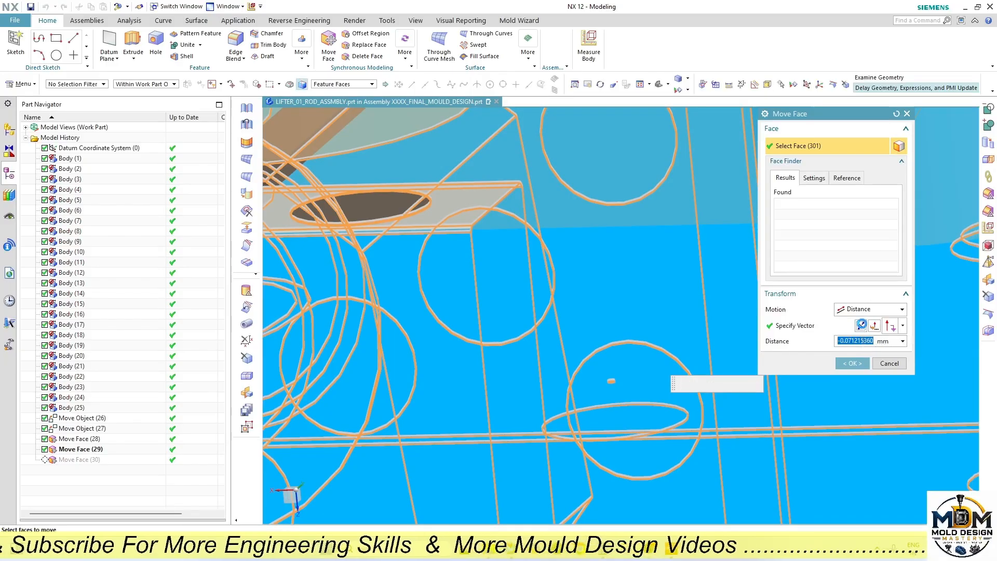
{"action": "left_click", "coordinate": [861, 325]}
{"action": "left_click", "coordinate": [852, 363]}
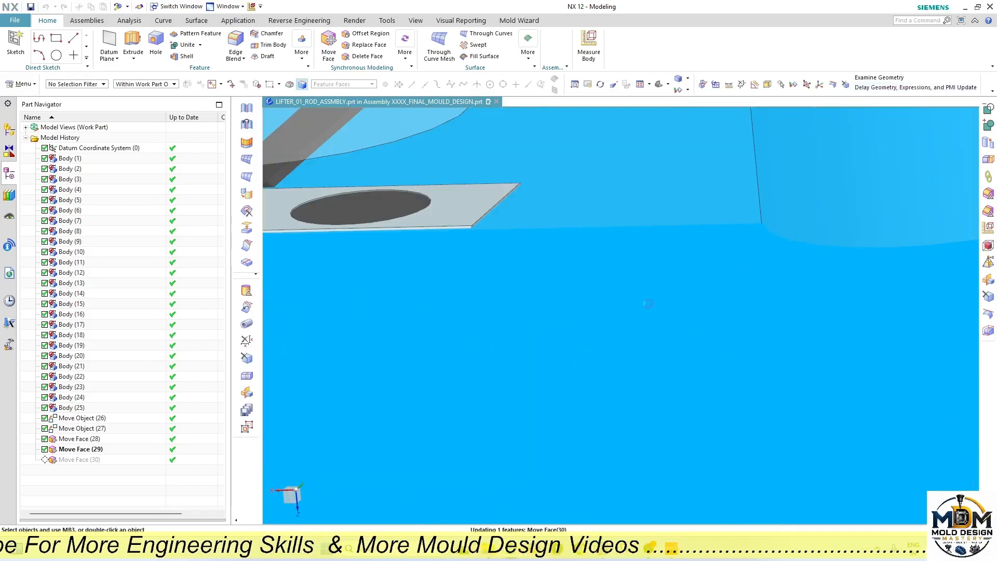
Step: Examine whether the guide plates lie flush with the ejector plate's back face and how the base unit protrudes on the other side
{"action": "middle_click_drag", "start_coordinate": [472, 196], "coordinate": [552, 239]}
{"action": "scroll", "coordinate": [467, 237], "scroll_direction": "up", "scroll_amount": 3}
{"action": "scroll", "coordinate": [450, 246], "scroll_direction": "up", "scroll_amount": 3}
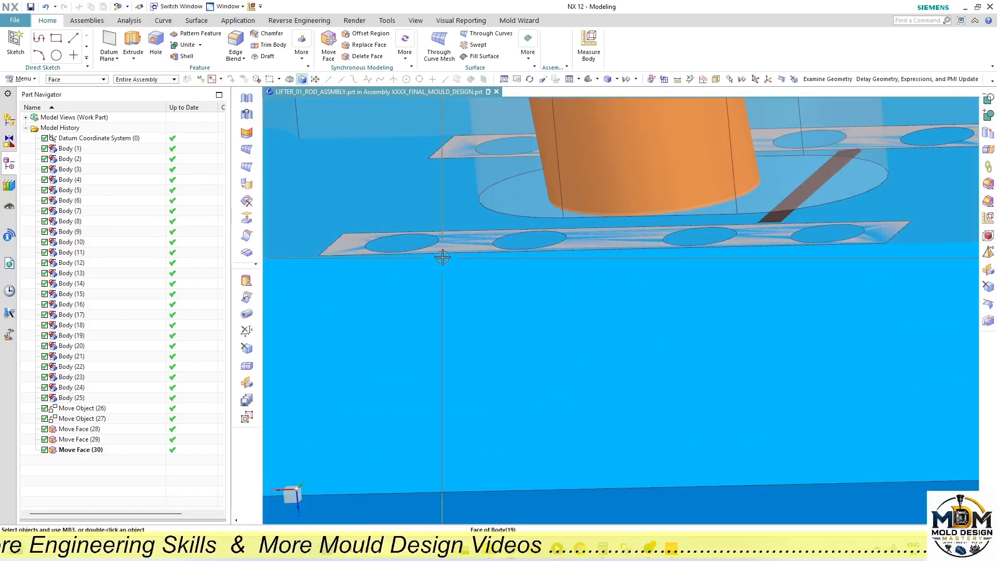
{"action": "scroll", "coordinate": [465, 267], "scroll_direction": "down", "scroll_amount": 6}
{"action": "middle_click_drag", "start_coordinate": [467, 268], "coordinate": [527, 288]}
{"action": "scroll", "coordinate": [527, 289], "scroll_direction": "up", "scroll_amount": 2}
{"action": "scroll", "coordinate": [527, 288], "scroll_direction": "up", "scroll_amount": 6}
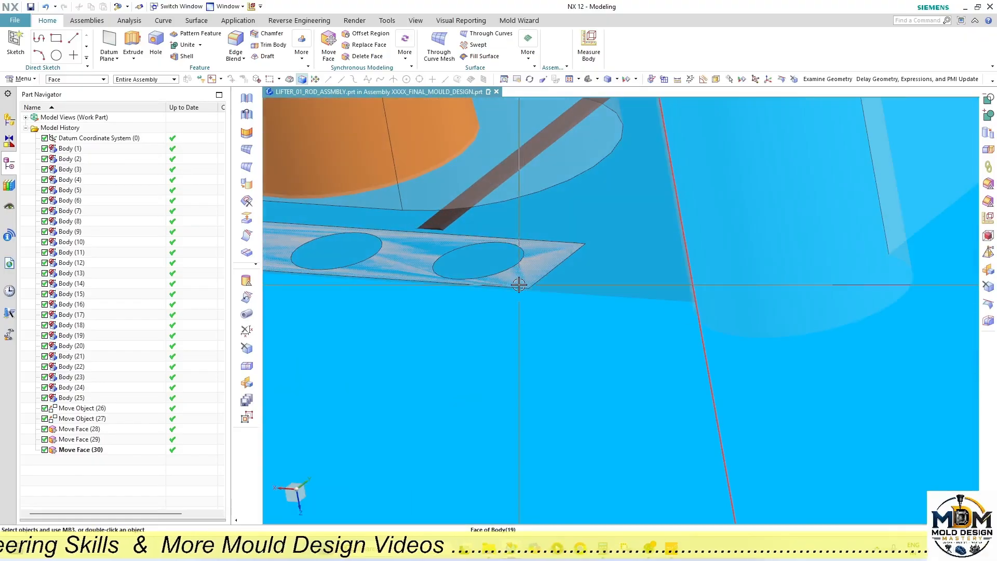
{"action": "scroll", "coordinate": [527, 296], "scroll_direction": "down", "scroll_amount": 3}
{"action": "scroll", "coordinate": [527, 289], "scroll_direction": "up", "scroll_amount": 4}
{"action": "scroll", "coordinate": [526, 288], "scroll_direction": "down", "scroll_amount": 10}
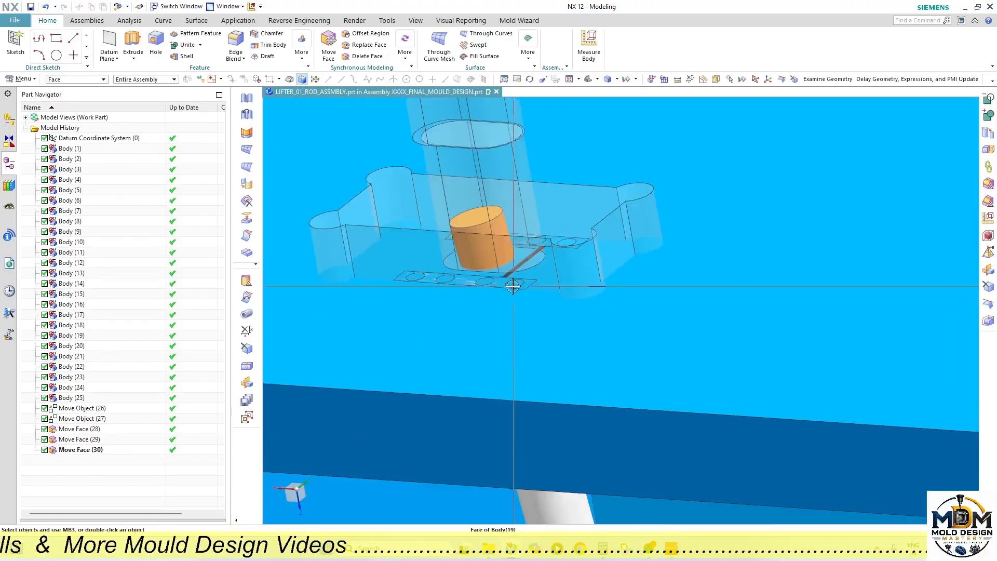
{"action": "key", "text": "F8"}
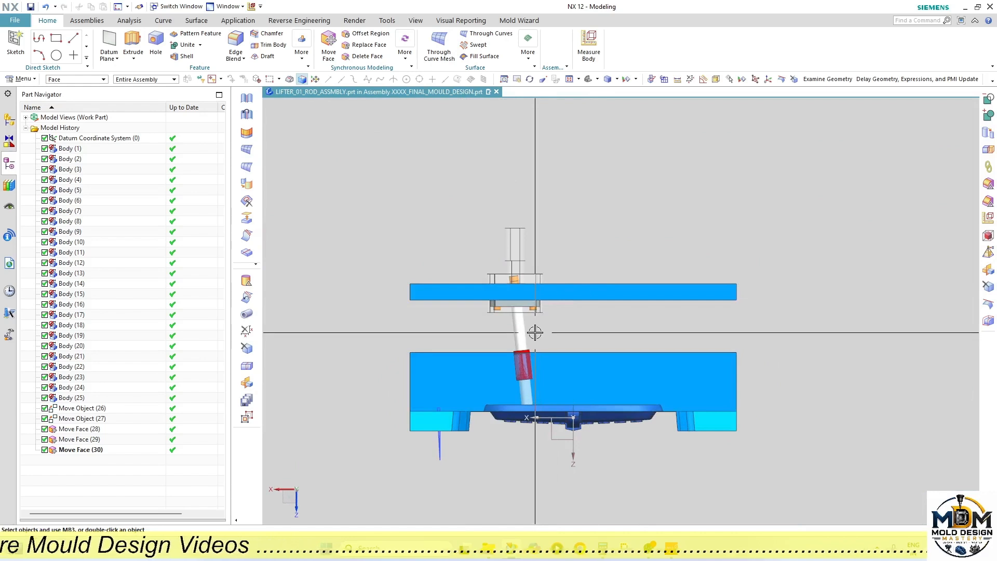
{"action": "scroll", "coordinate": [486, 306], "scroll_direction": "up", "scroll_amount": 5}
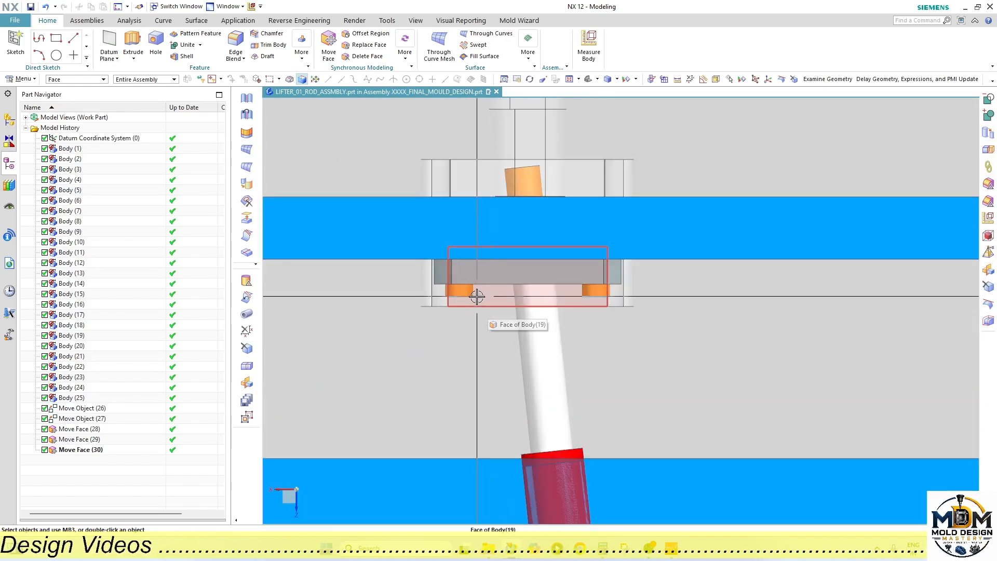
Step: Measure the projected distance along Z from the ejector plate's front face to the protruding base plate's outer face
{"action": "left_click", "coordinate": [678, 79]}
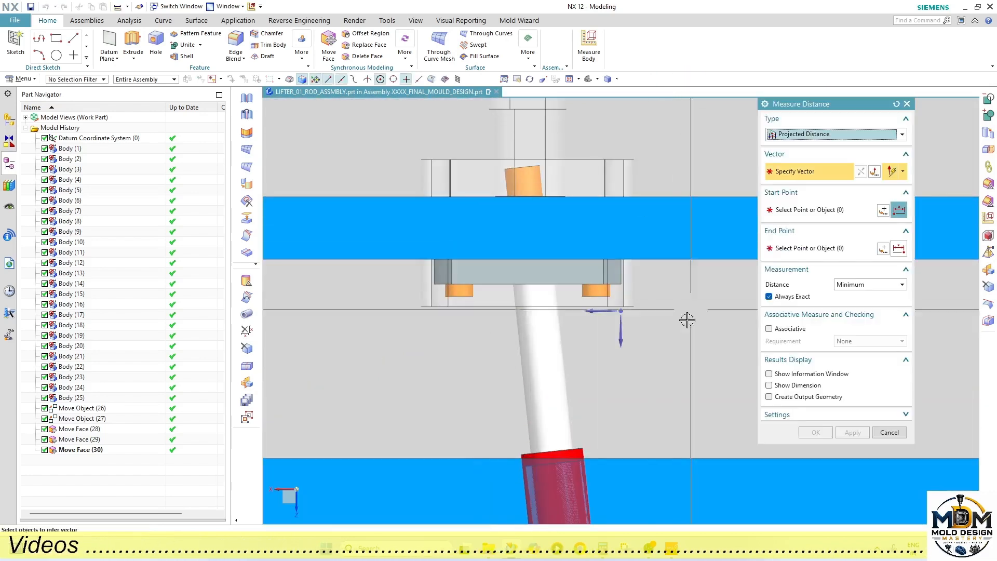
{"action": "left_click", "coordinate": [623, 341]}
{"action": "middle_click_drag", "start_coordinate": [487, 301], "coordinate": [456, 254]}
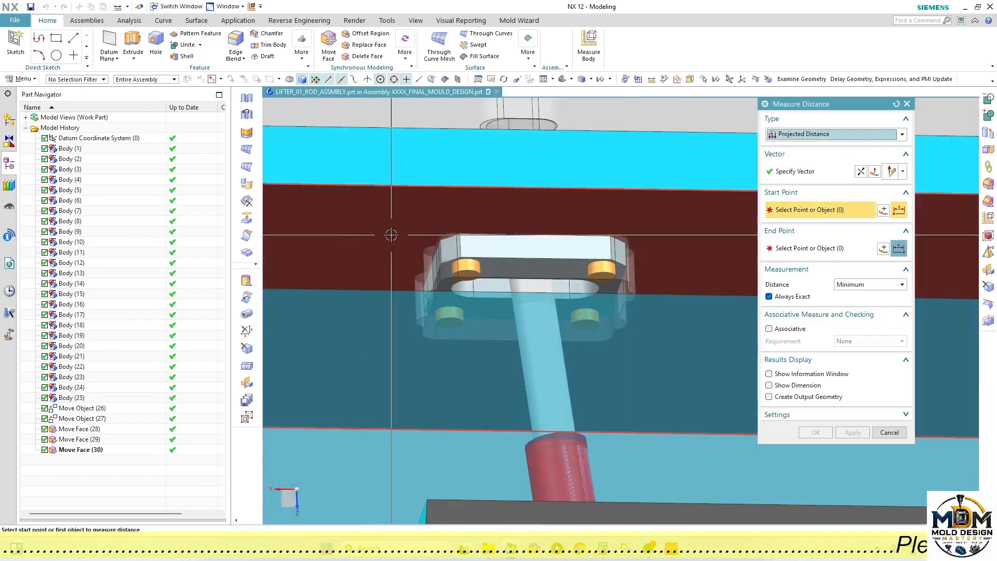
{"action": "left_click", "coordinate": [389, 234]}
{"action": "scroll", "coordinate": [496, 277], "scroll_direction": "up", "scroll_amount": 2}
{"action": "scroll", "coordinate": [496, 277], "scroll_direction": "up", "scroll_amount": 3}
{"action": "right_click", "coordinate": [488, 241]}
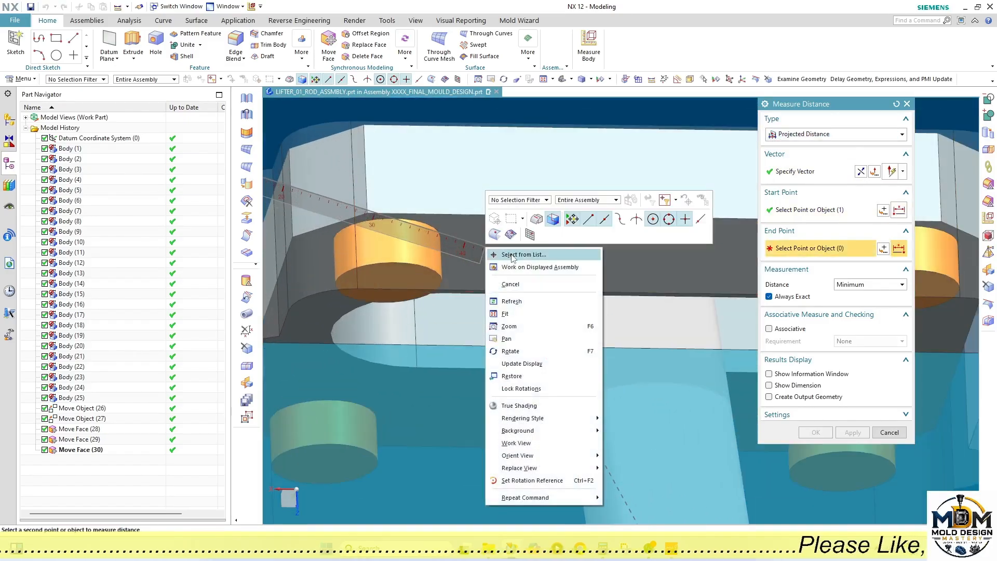
{"action": "left_click", "coordinate": [537, 256]}
{"action": "left_click", "coordinate": [565, 261]}
{"action": "scroll", "coordinate": [519, 318], "scroll_direction": "down", "scroll_amount": 3}
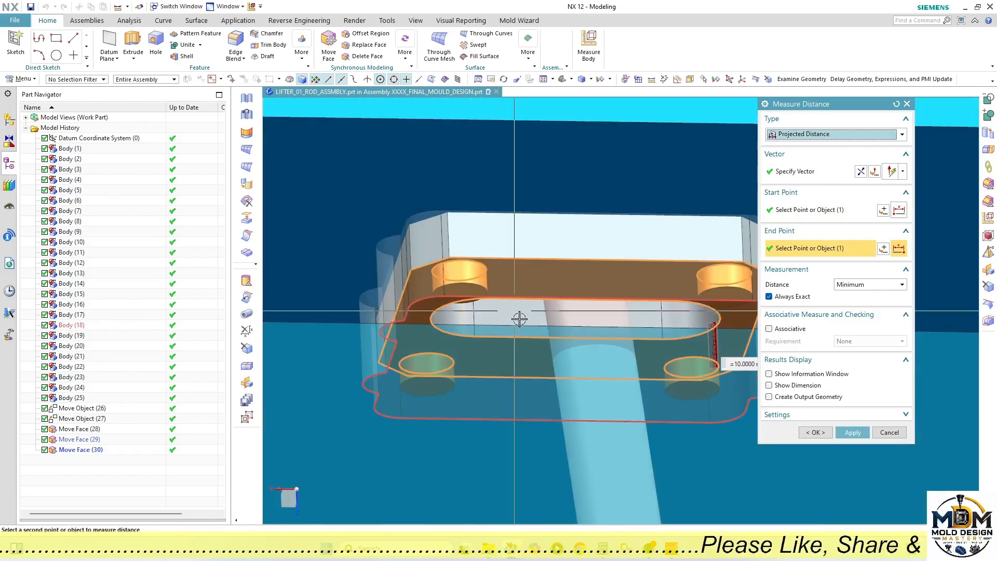
{"action": "middle_click_drag", "start_coordinate": [504, 334], "coordinate": [529, 356]}
{"action": "key", "text": "Escape"}
{"action": "scroll", "coordinate": [546, 355], "scroll_direction": "down", "scroll_amount": 3}
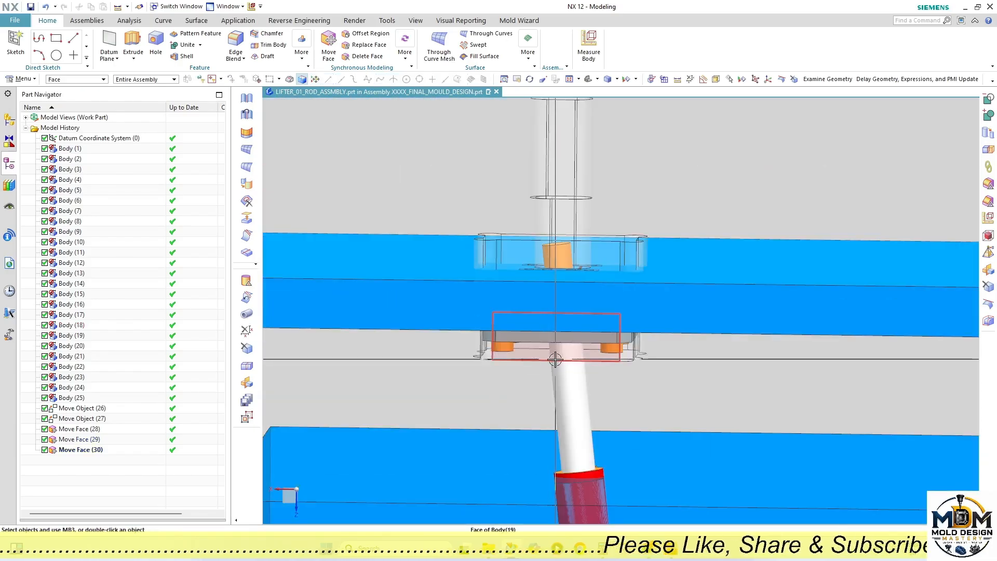
Step: Square the view to the side of the mould and bring back the assembly's component tree
{"action": "key", "text": "F8"}
{"action": "scroll", "coordinate": [437, 292], "scroll_direction": "down", "scroll_amount": 5}
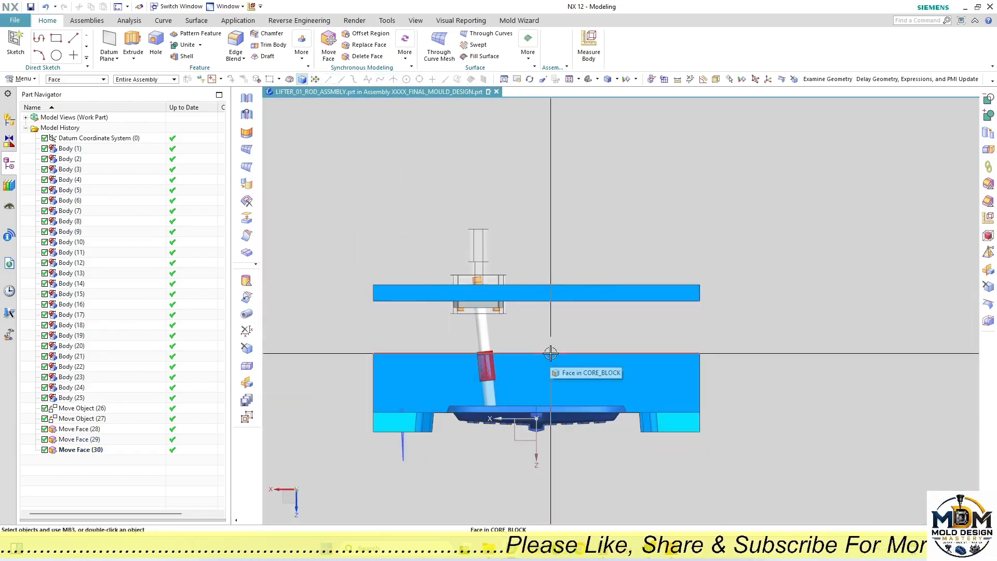
{"action": "left_click", "coordinate": [7, 123]}
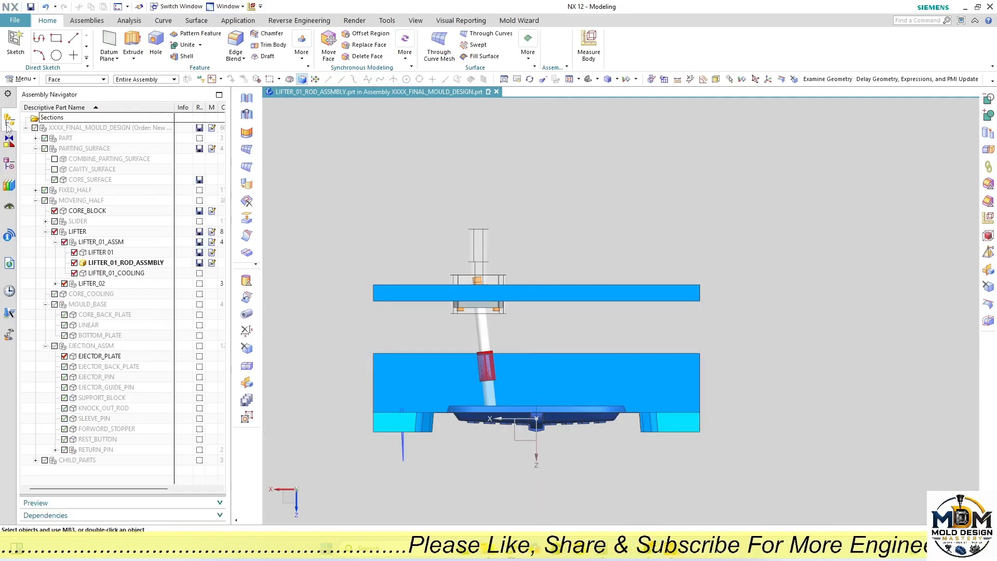
Step: Hide EJECTOR_PLATE and CORE_BLOCK to expose the lifter block, bush and rod
{"action": "middle_click_drag", "start_coordinate": [512, 359], "coordinate": [534, 371]}
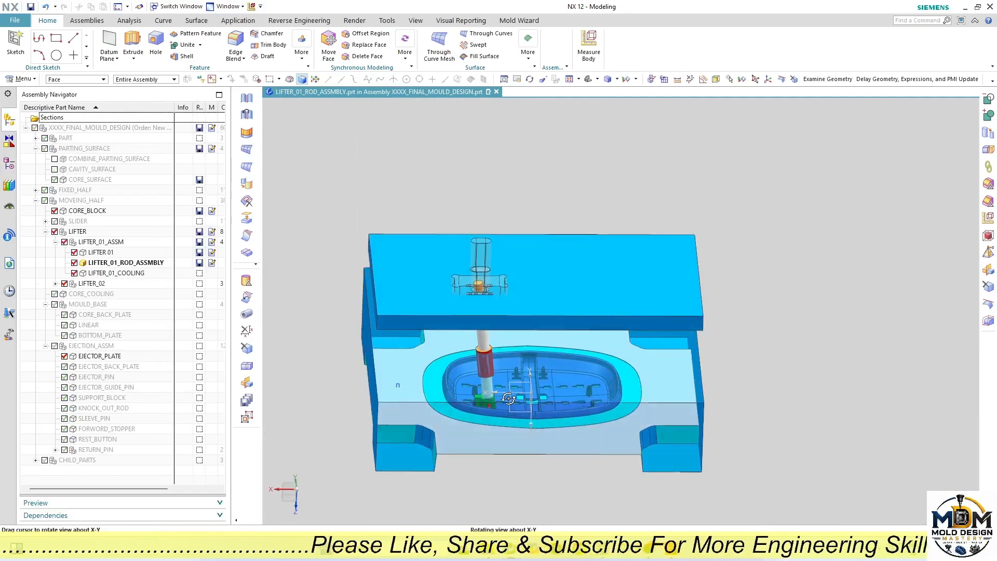
{"action": "key", "text": "F8"}
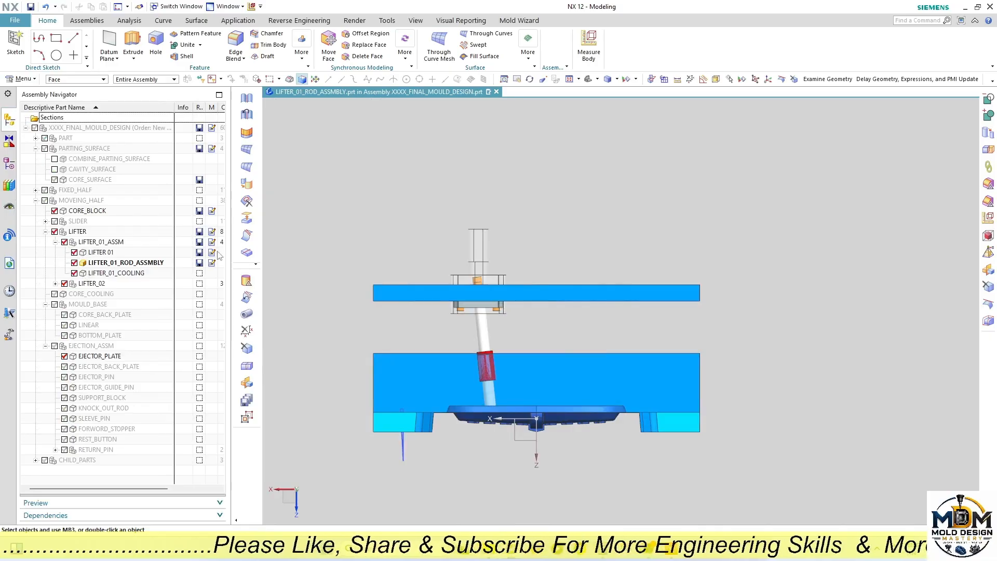
{"action": "left_click", "coordinate": [64, 357]}
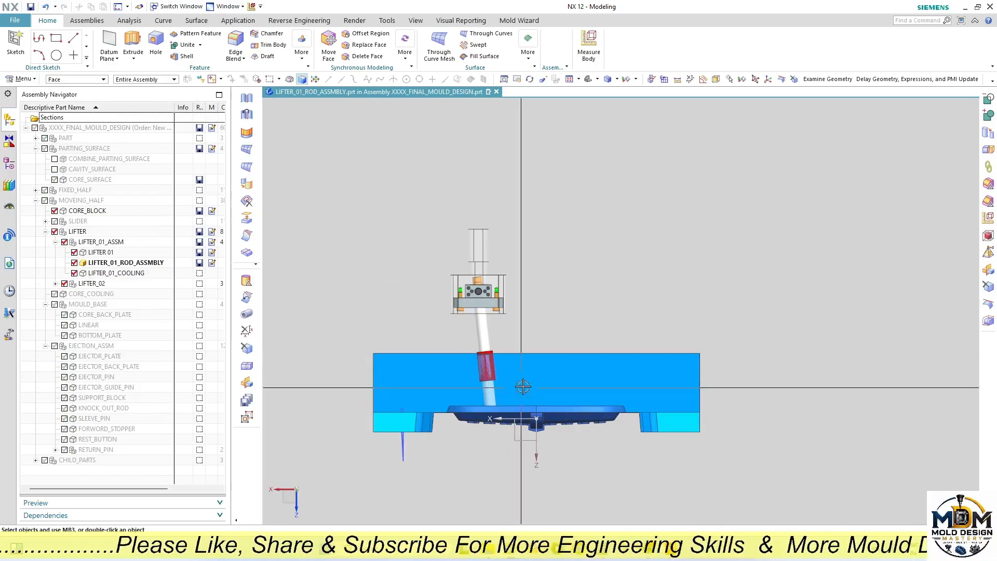
{"action": "mouse_move", "coordinate": [522, 387]}
{"action": "middle_mouse_down"}
{"action": "mouse_move", "coordinate": [501, 406]}
{"action": "mouse_move", "coordinate": [528, 399]}
{"action": "middle_mouse_up"}
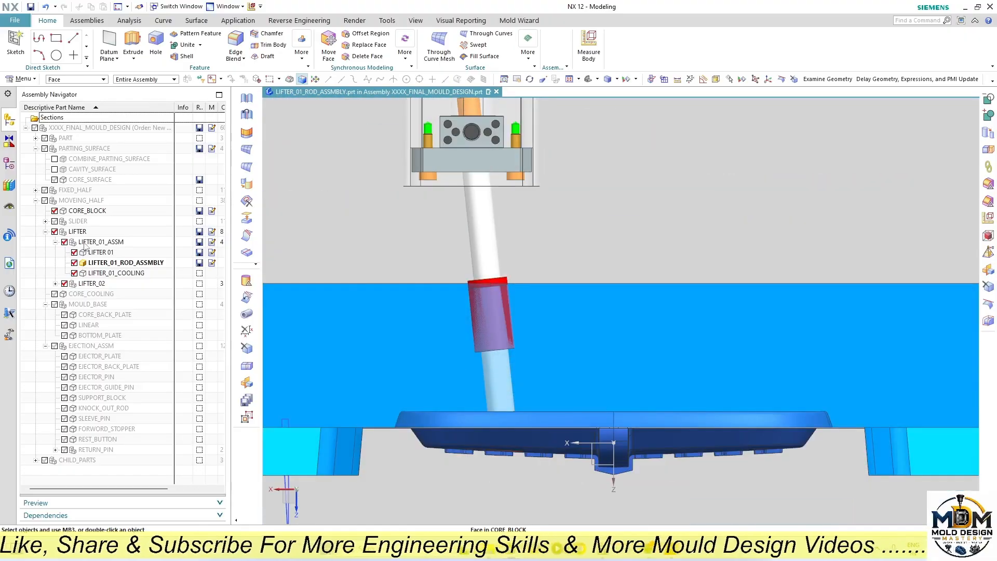
{"action": "left_click", "coordinate": [55, 211]}
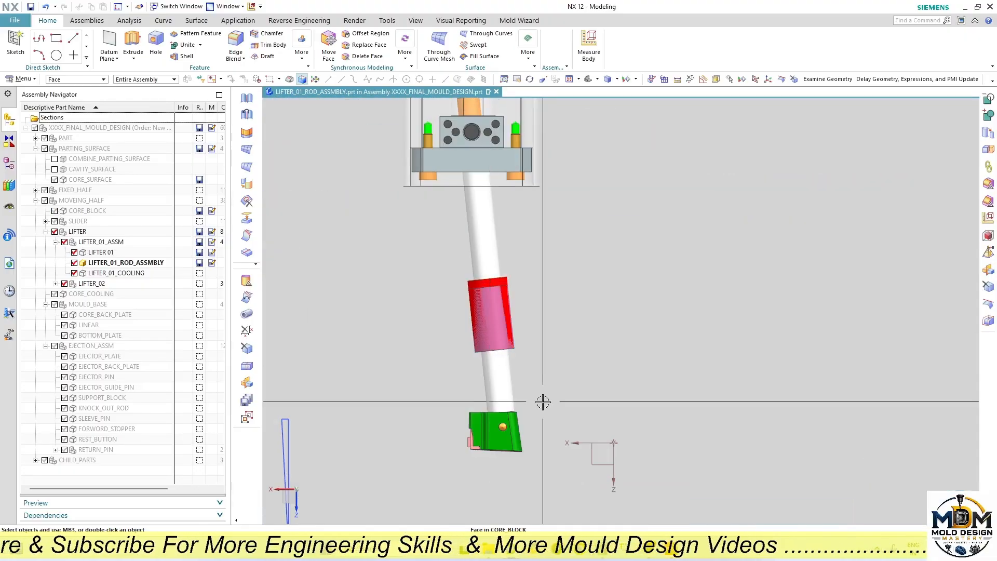
{"action": "middle_click_drag", "start_coordinate": [542, 401], "coordinate": [514, 403]}
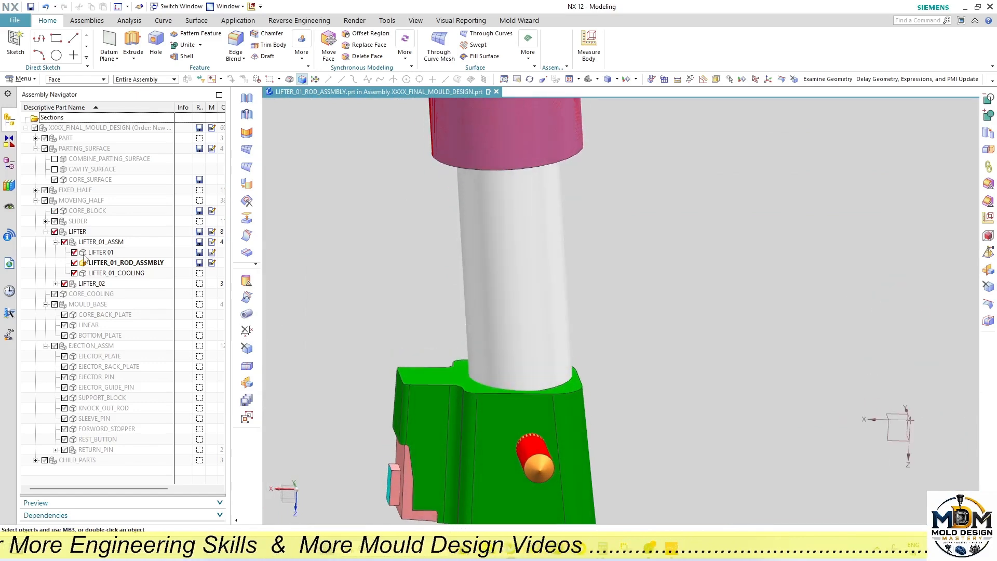
Step: Make LIFTER 01 the work part and roll its model history back to Draft (15)
{"action": "double_click", "coordinate": [93, 253]}
{"action": "left_click", "coordinate": [8, 165]}
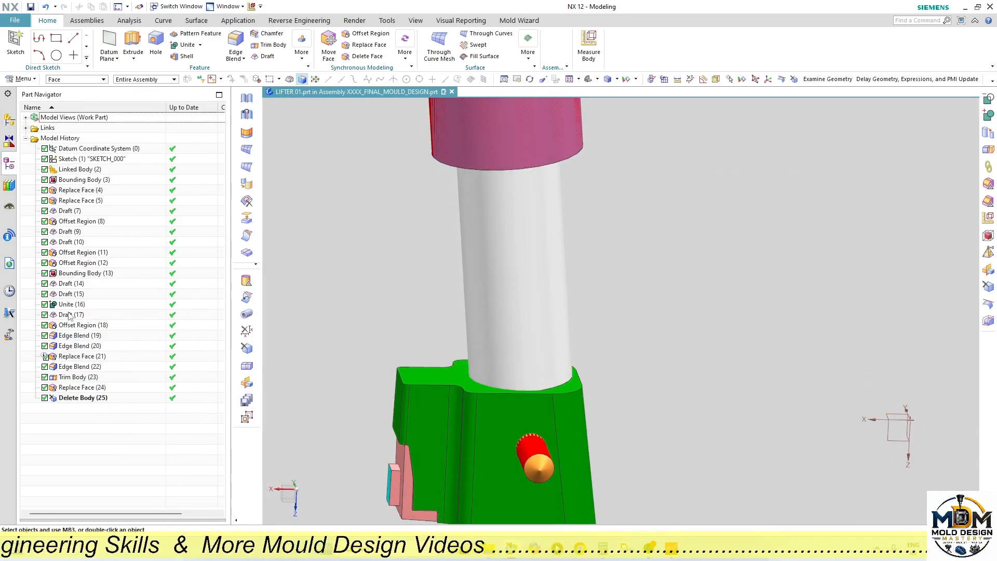
{"action": "right_click", "coordinate": [87, 296]}
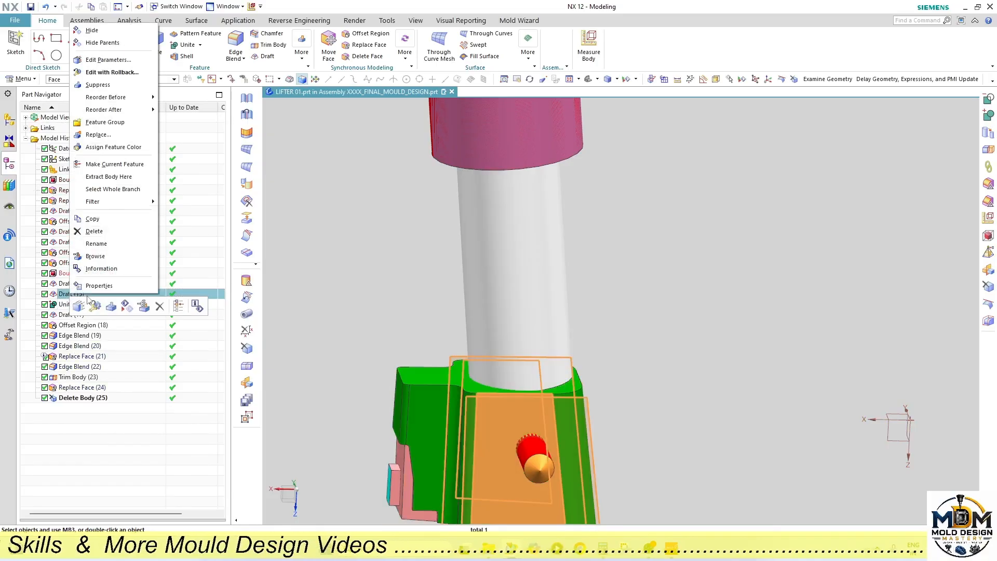
{"action": "left_click", "coordinate": [115, 165]}
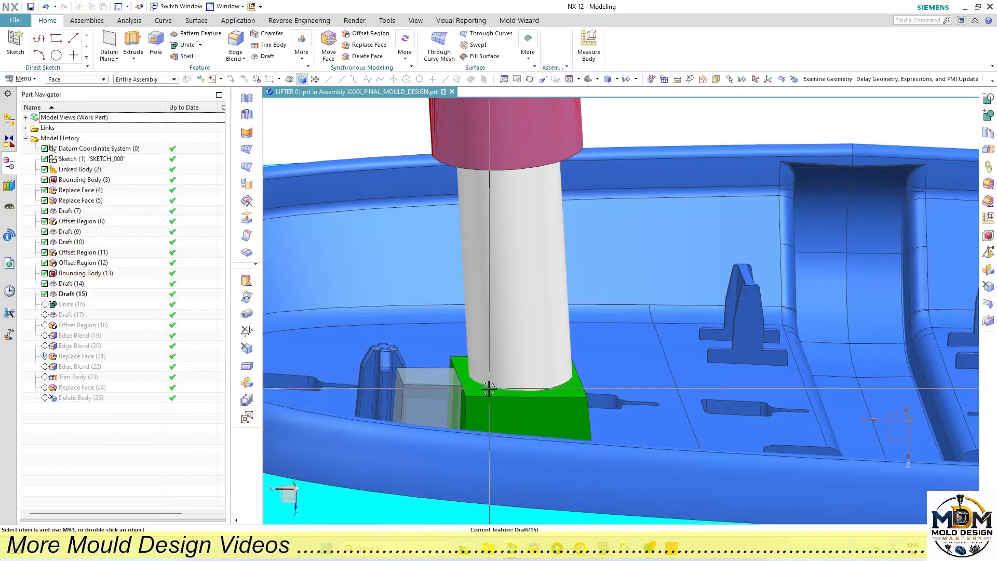
Step: Offset the lifter block's face around the rod outward by 10 mm with Offset Region
{"action": "scroll", "coordinate": [471, 384], "scroll_direction": "up", "scroll_amount": 3}
{"action": "left_click", "coordinate": [367, 35]}
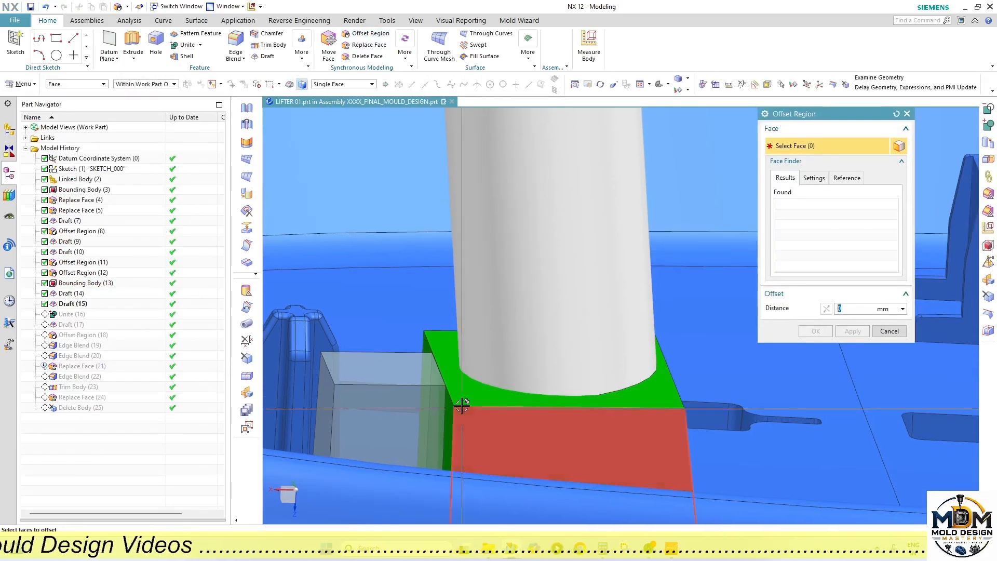
{"action": "left_click", "coordinate": [467, 396]}
{"action": "type", "text": "10"}
{"action": "key", "text": "Return"}
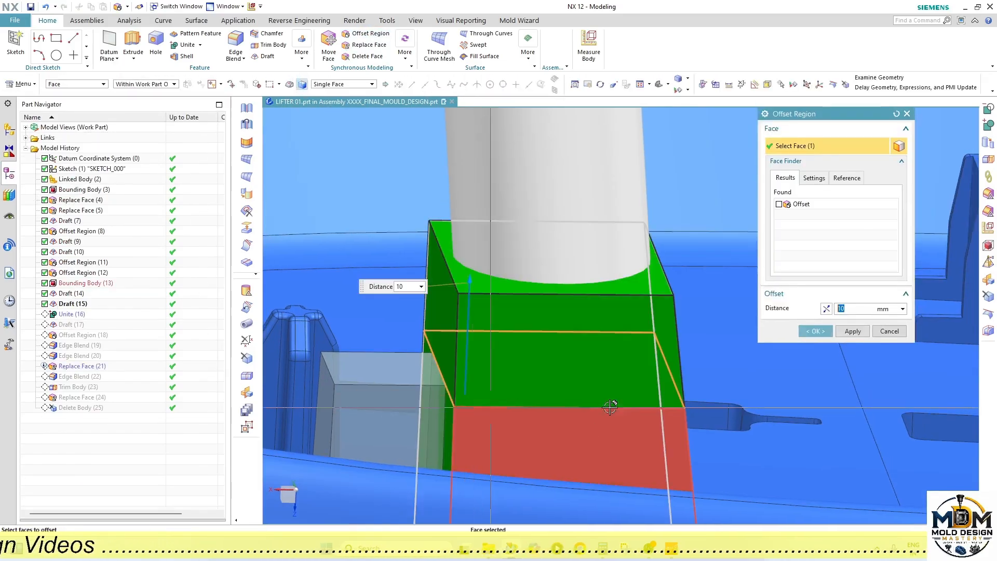
{"action": "left_click", "coordinate": [815, 331]}
Step: Examine the extended lifter block against the core surface in shaded display and in wireframe with dim edges
{"action": "scroll", "coordinate": [551, 396], "scroll_direction": "down", "scroll_amount": 5}
{"action": "middle_click_drag", "start_coordinate": [552, 396], "coordinate": [509, 365]}
{"action": "scroll", "coordinate": [509, 365], "scroll_direction": "up", "scroll_amount": 5}
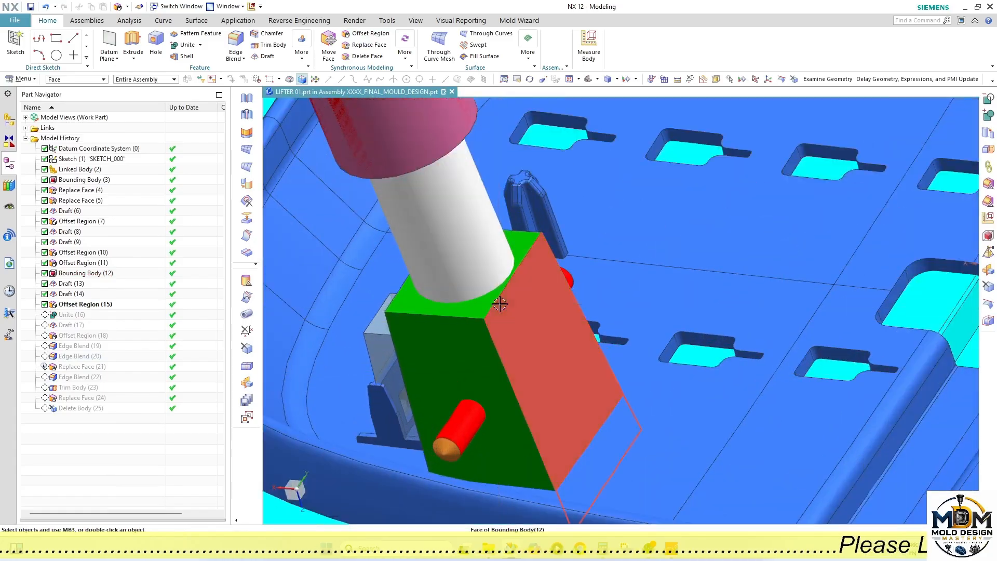
{"action": "scroll", "coordinate": [501, 304], "scroll_direction": "down", "scroll_amount": 3}
{"action": "middle_click_drag", "start_coordinate": [634, 245], "coordinate": [667, 222]}
{"action": "key", "text": "F8"}
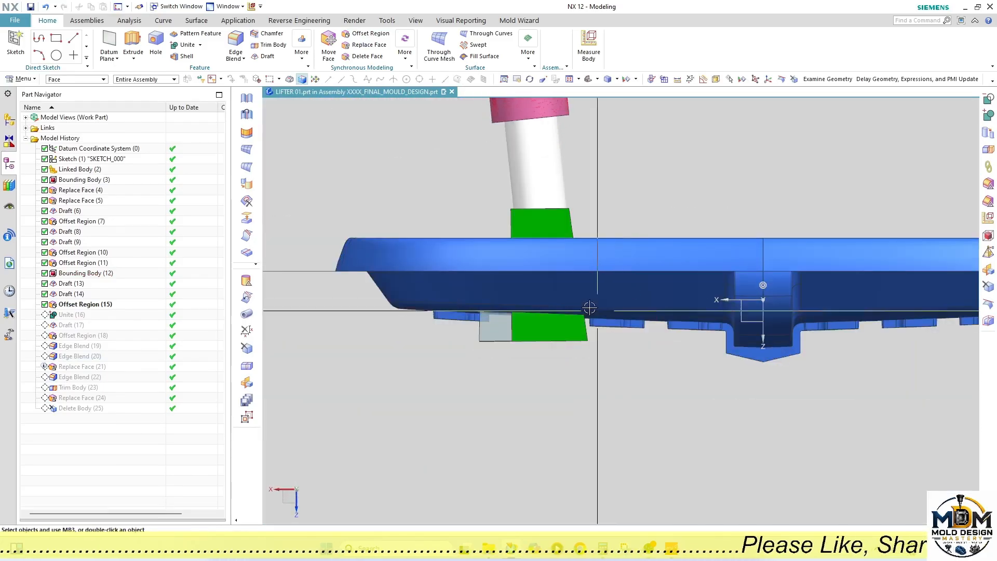
{"action": "left_click", "coordinate": [616, 79]}
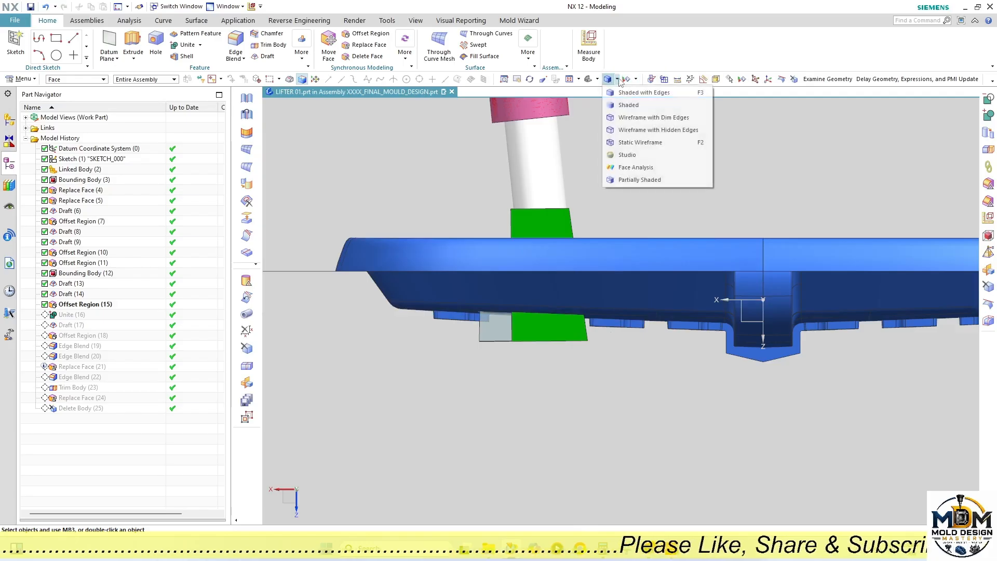
{"action": "left_click", "coordinate": [622, 123]}
{"action": "middle_click_drag", "start_coordinate": [519, 253], "coordinate": [582, 280]}
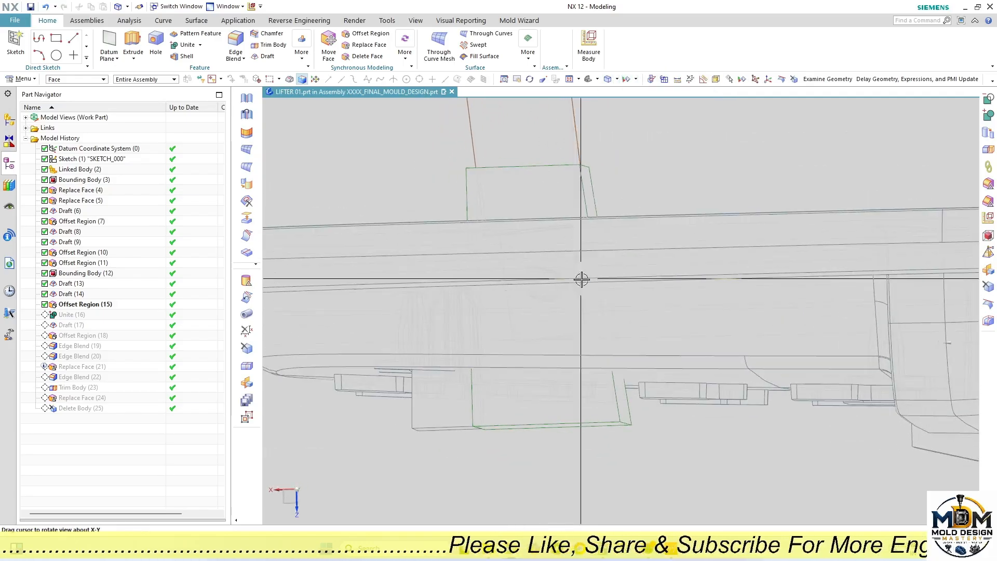
{"action": "key", "text": "F8"}
{"action": "scroll", "coordinate": [574, 360], "scroll_direction": "up", "scroll_amount": 3}
{"action": "scroll", "coordinate": [541, 384], "scroll_direction": "down", "scroll_amount": 3}
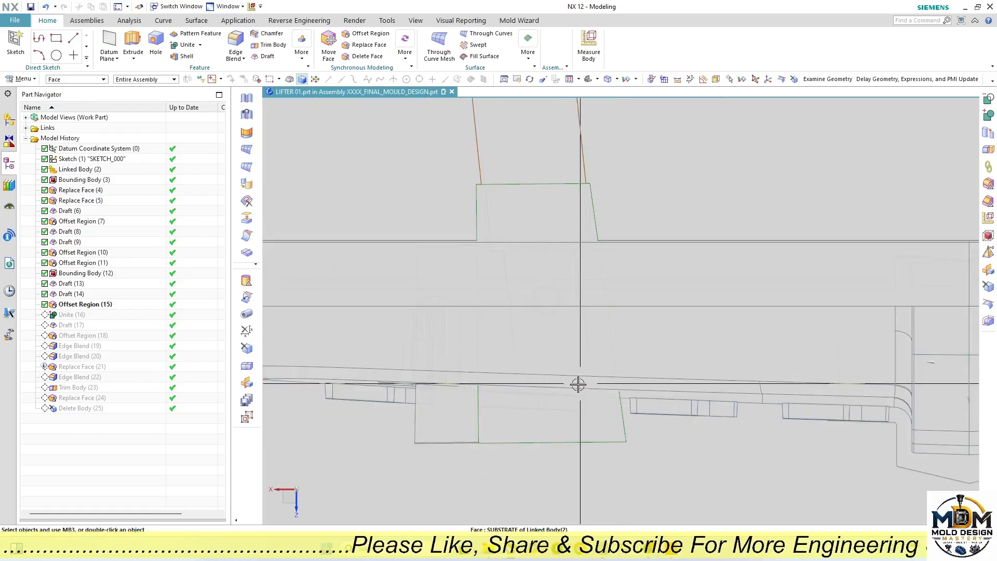
{"action": "middle_click_drag", "start_coordinate": [578, 384], "coordinate": [704, 153]}
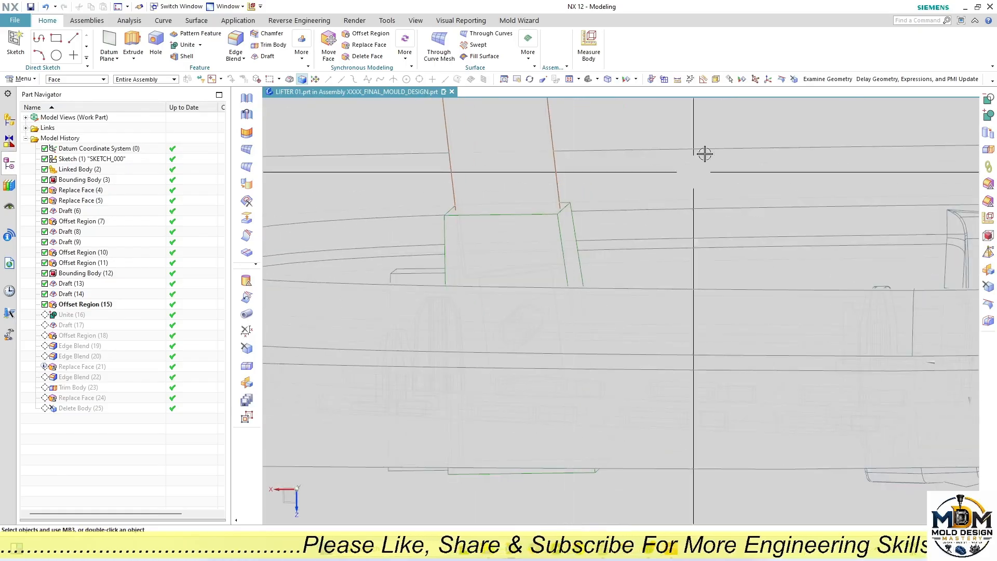
{"action": "left_click", "coordinate": [610, 80]}
{"action": "left_click", "coordinate": [625, 94]}
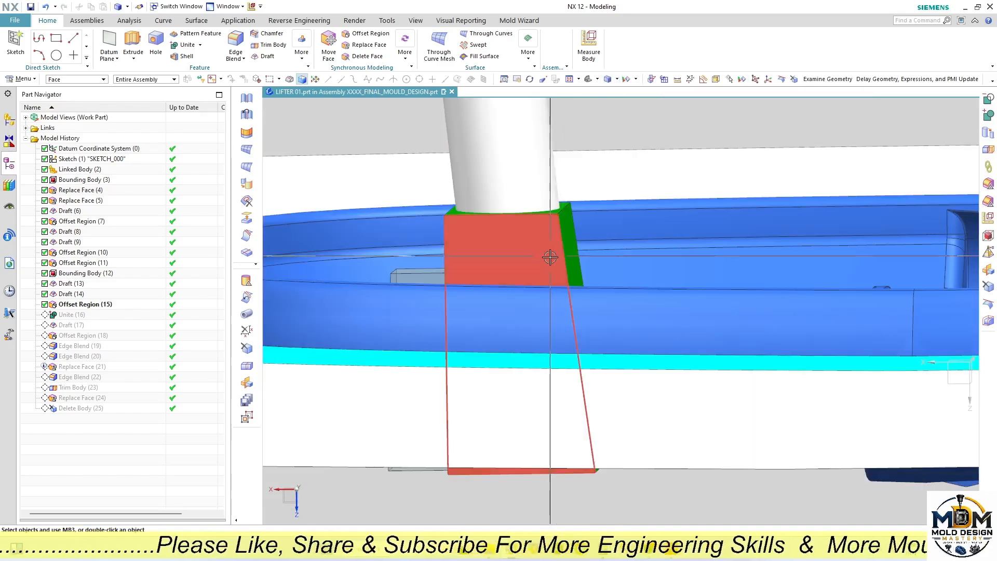
{"action": "middle_click_drag", "start_coordinate": [550, 256], "coordinate": [584, 315]}
{"action": "scroll", "coordinate": [535, 349], "scroll_direction": "down", "scroll_amount": 3}
{"action": "scroll", "coordinate": [584, 315], "scroll_direction": "up", "scroll_amount": 4}
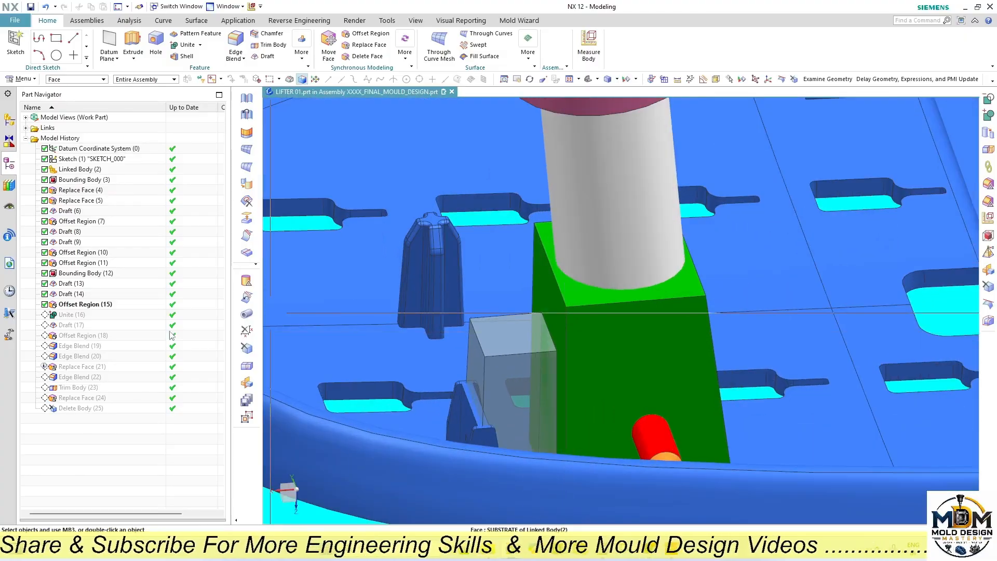
Step: Try rolling the lifter's history forward to Delete Body (25), and undo that update
{"action": "right_click", "coordinate": [72, 409]}
{"action": "left_click", "coordinate": [140, 307]}
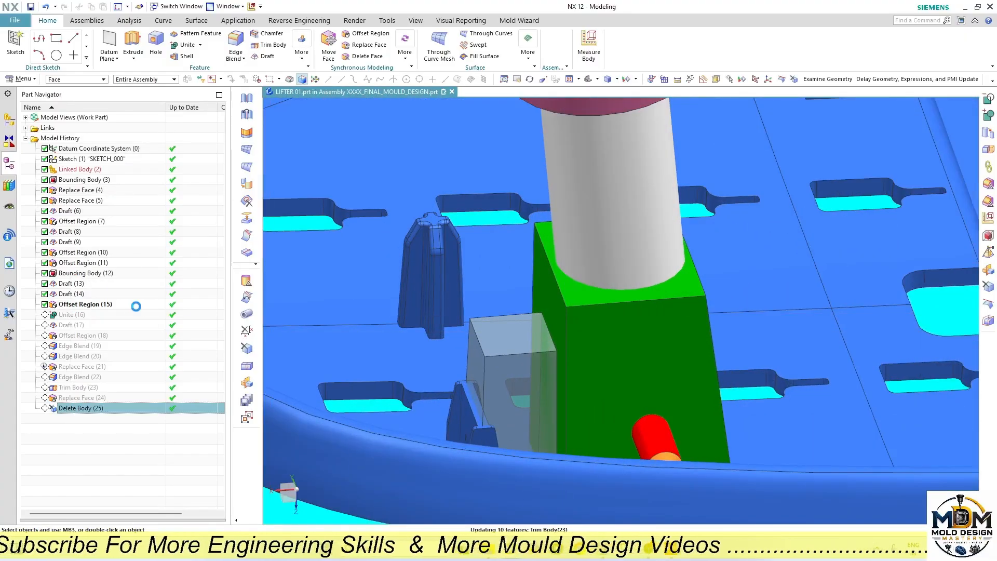
{"action": "middle_click_drag", "start_coordinate": [587, 338], "coordinate": [570, 382]}
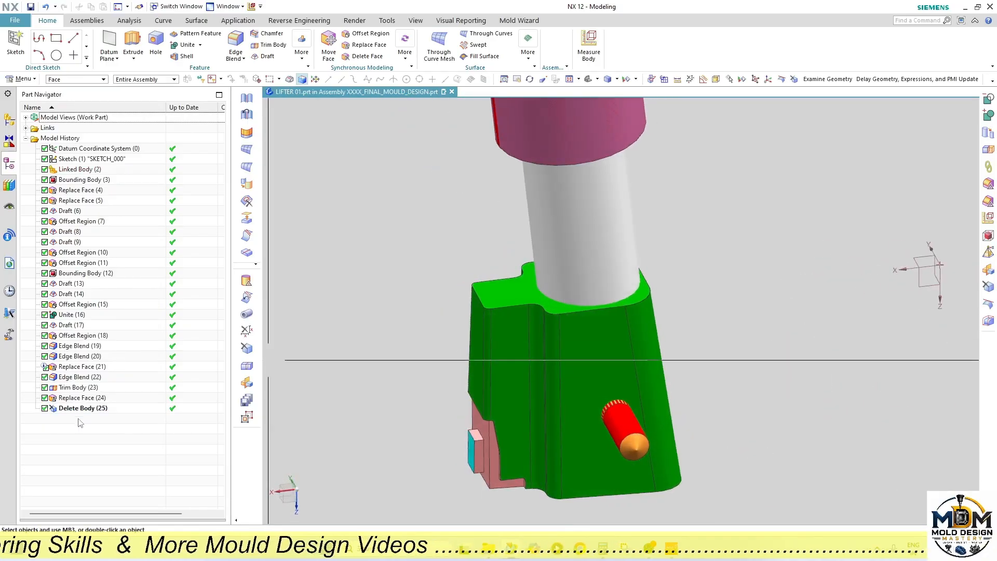
{"action": "key", "text": "ctrl+z"}
{"action": "key", "text": "ctrl+z"}
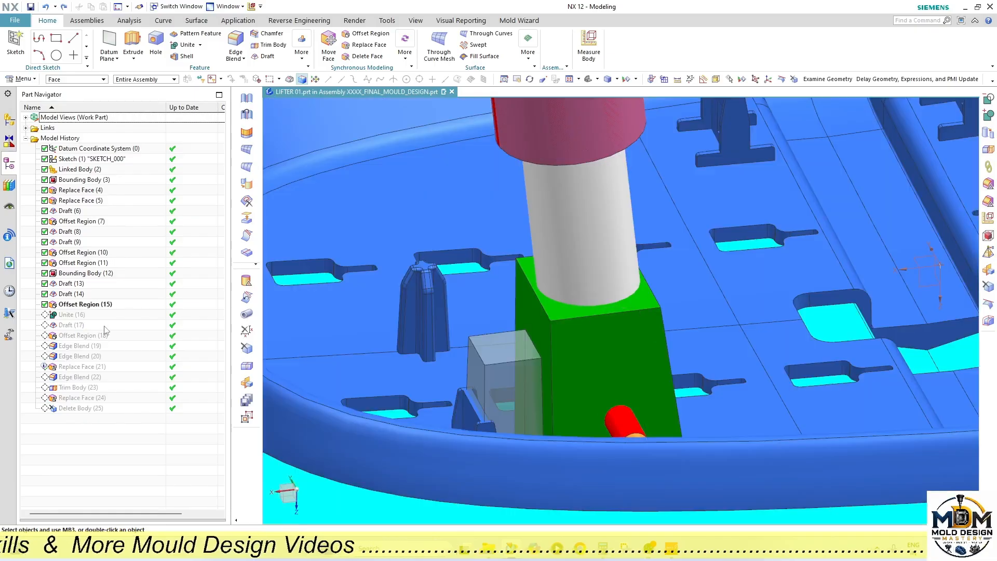
Step: Advance the lifter's model history to Unite (16) and on to Edge Blend (20)
{"action": "right_click", "coordinate": [76, 314]}
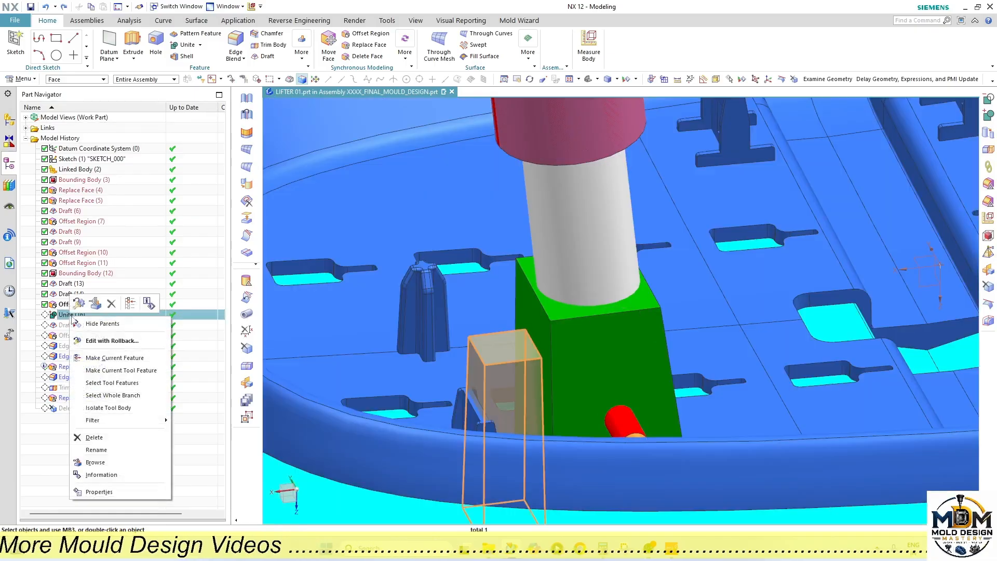
{"action": "left_click", "coordinate": [107, 358]}
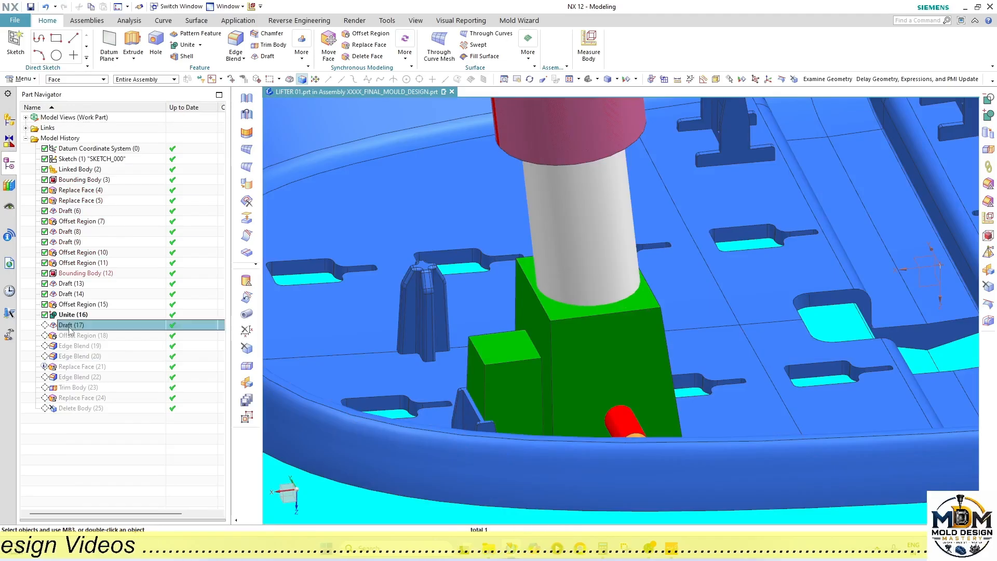
{"action": "right_click", "coordinate": [71, 357]}
{"action": "left_click", "coordinate": [133, 397]}
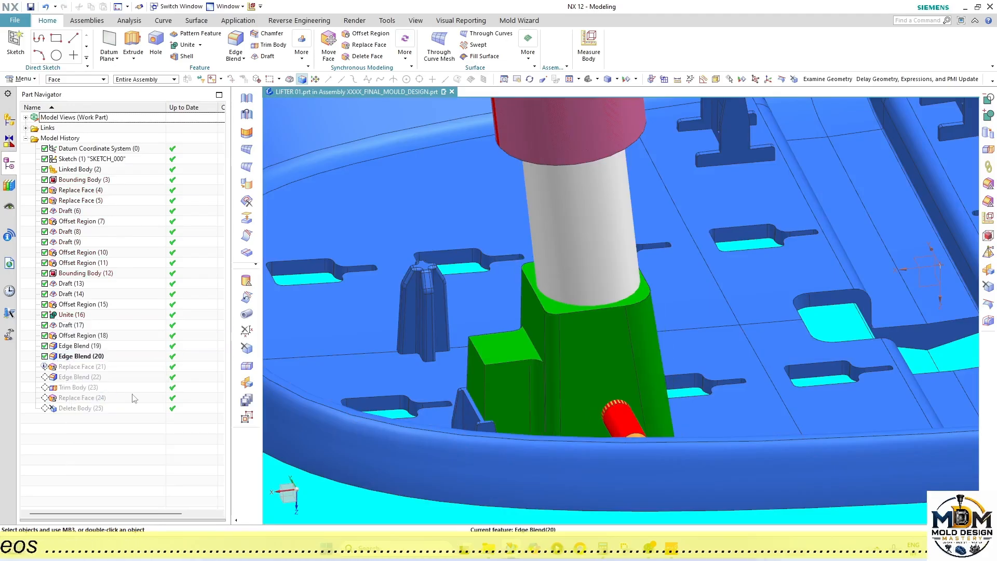
Step: Delete the Replace Face (21) feature and roll the history forward to Delete Body (25)
{"action": "left_click", "coordinate": [76, 366]}
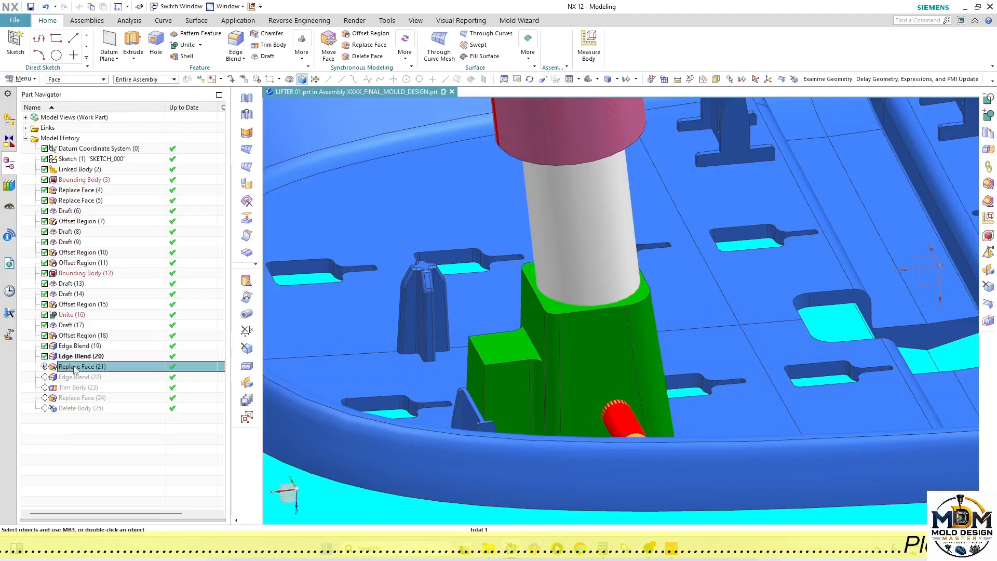
{"action": "key", "text": "Delete"}
{"action": "right_click", "coordinate": [71, 396]}
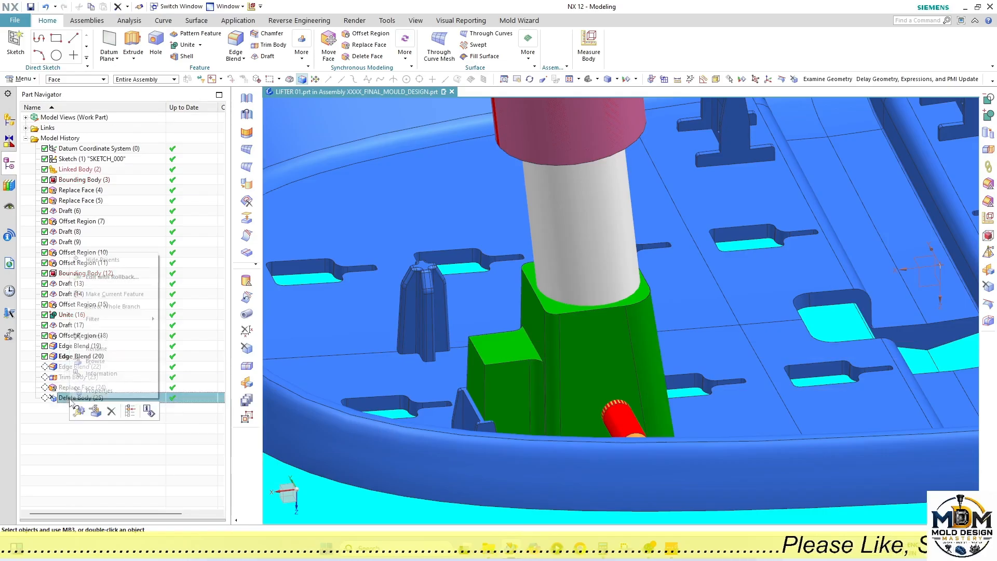
{"action": "left_click", "coordinate": [112, 308]}
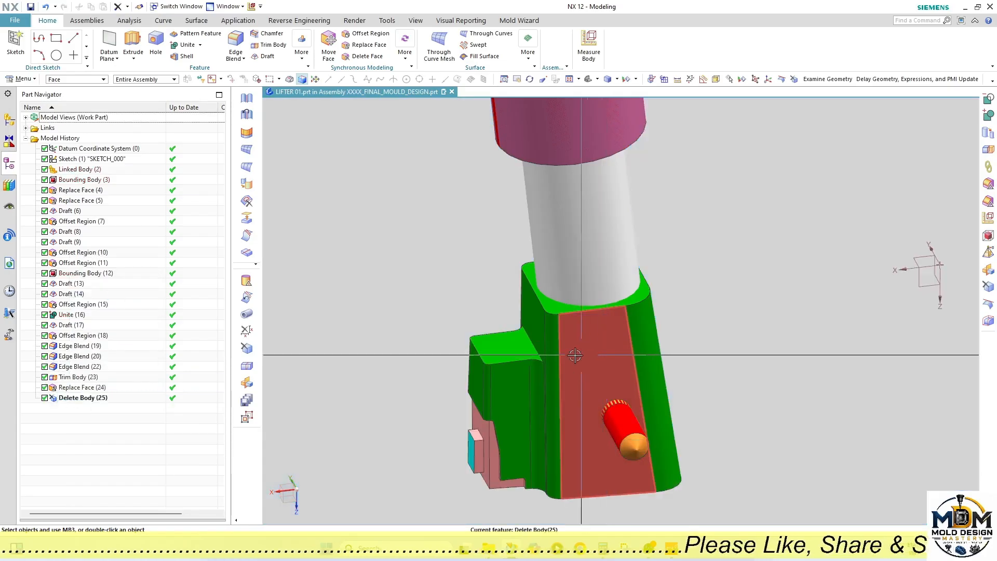
Step: Square the view to the lifter's side, display it in wireframe and make LIFTER_01_ROD_ASSMBLY the work part
{"action": "mouse_move", "coordinate": [651, 354]}
{"action": "middle_mouse_down"}
{"action": "mouse_move", "coordinate": [647, 410]}
{"action": "mouse_move", "coordinate": [660, 352]}
{"action": "middle_mouse_up"}
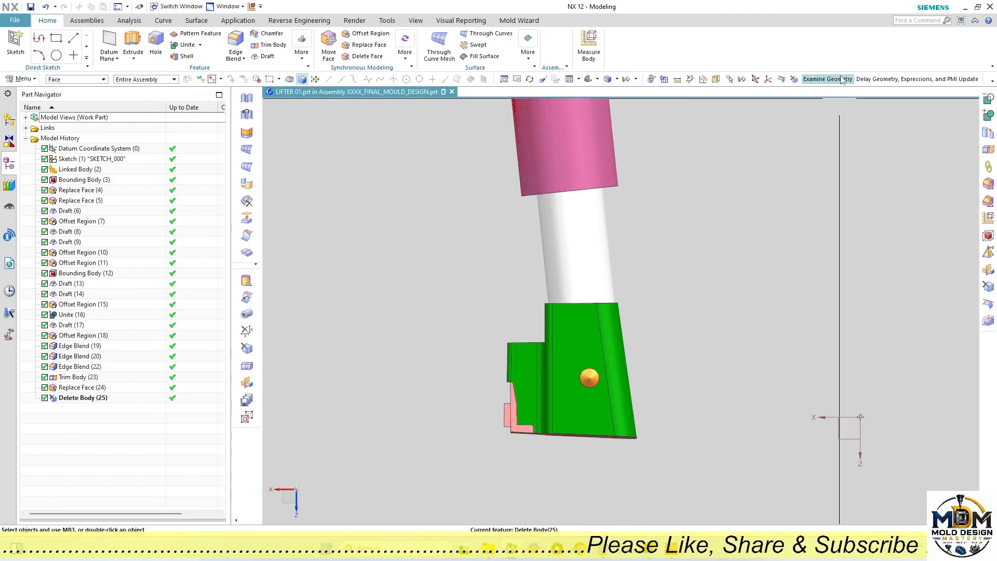
{"action": "right_click_drag", "start_coordinate": [761, 111], "coordinate": [747, 138]}
{"action": "scroll", "coordinate": [614, 366], "scroll_direction": "up", "scroll_amount": 2}
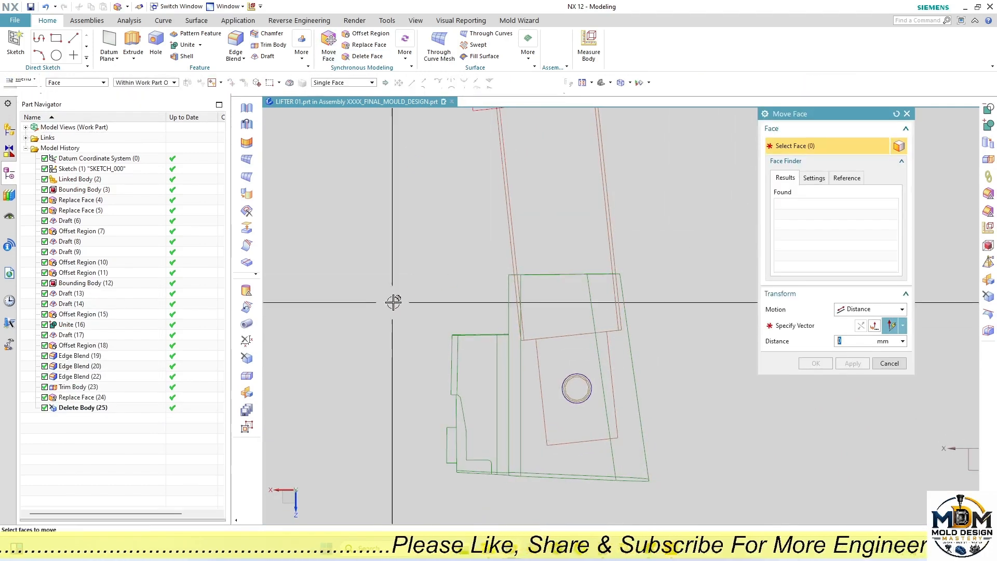
{"action": "key", "text": "Escape"}
{"action": "left_click", "coordinate": [9, 121]}
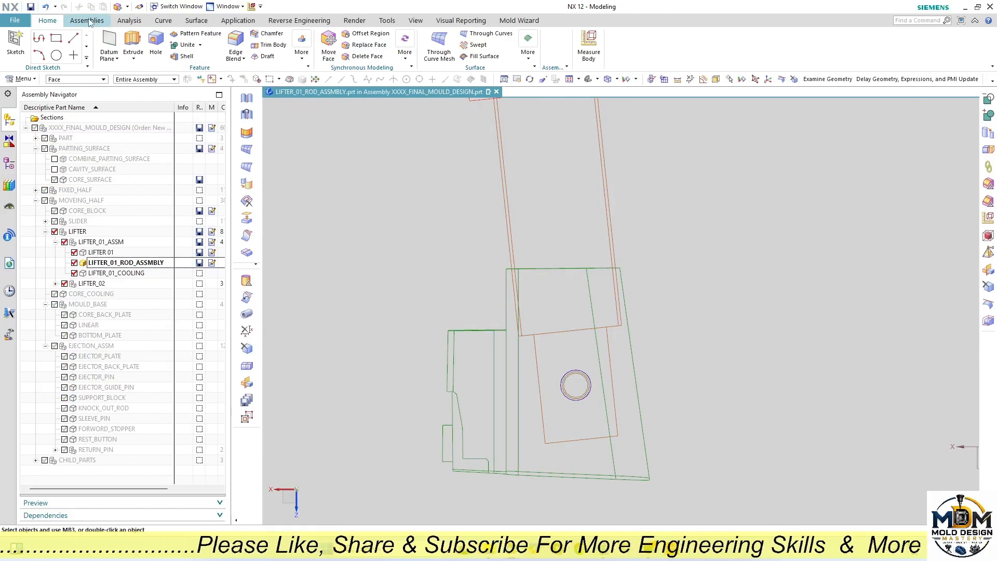
Step: Start Move Face on the 15 faces of the lifter rod's lower end and pin, with the direction along the rod's axis
{"action": "left_click", "coordinate": [195, 23]}
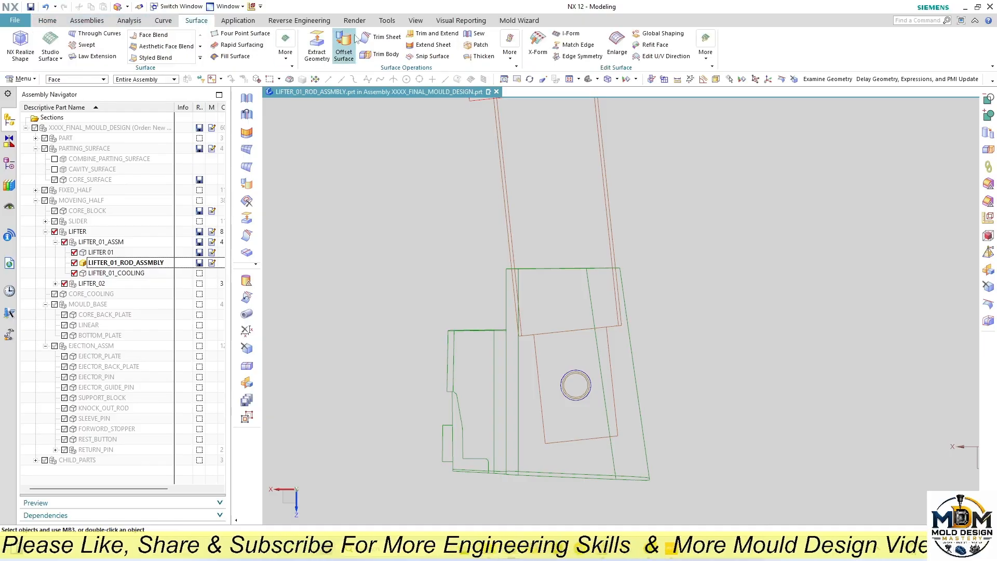
{"action": "left_click", "coordinate": [52, 22]}
{"action": "left_click", "coordinate": [327, 46]}
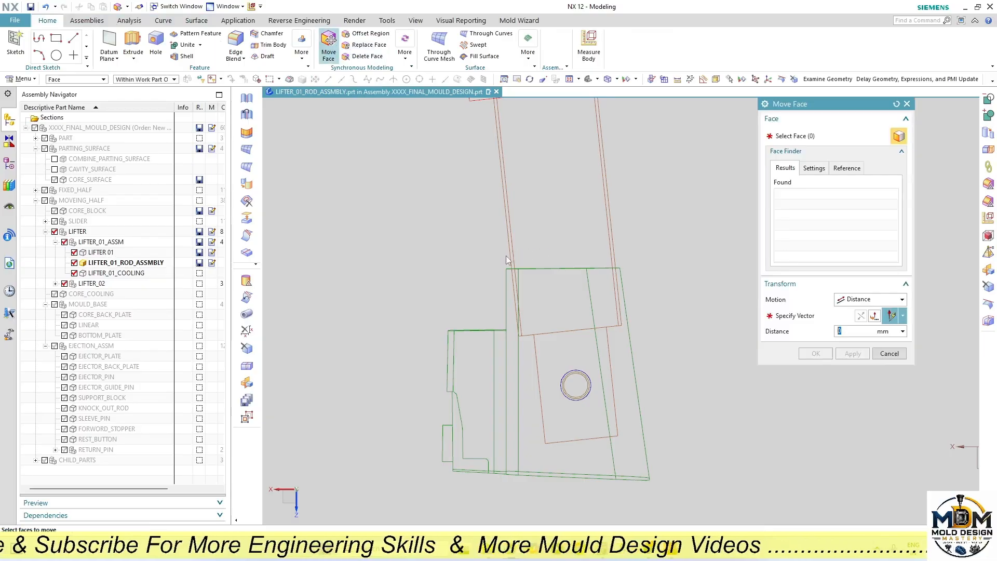
{"action": "left_click_drag", "start_coordinate": [655, 483], "coordinate": [659, 492]}
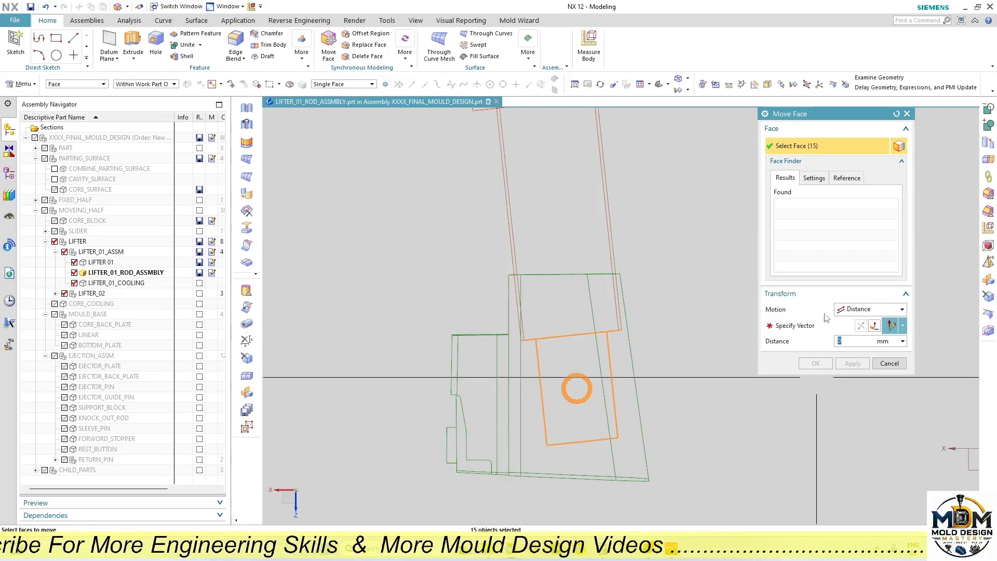
{"action": "left_click", "coordinate": [795, 325]}
{"action": "middle_click_drag", "start_coordinate": [616, 278], "coordinate": [623, 304]}
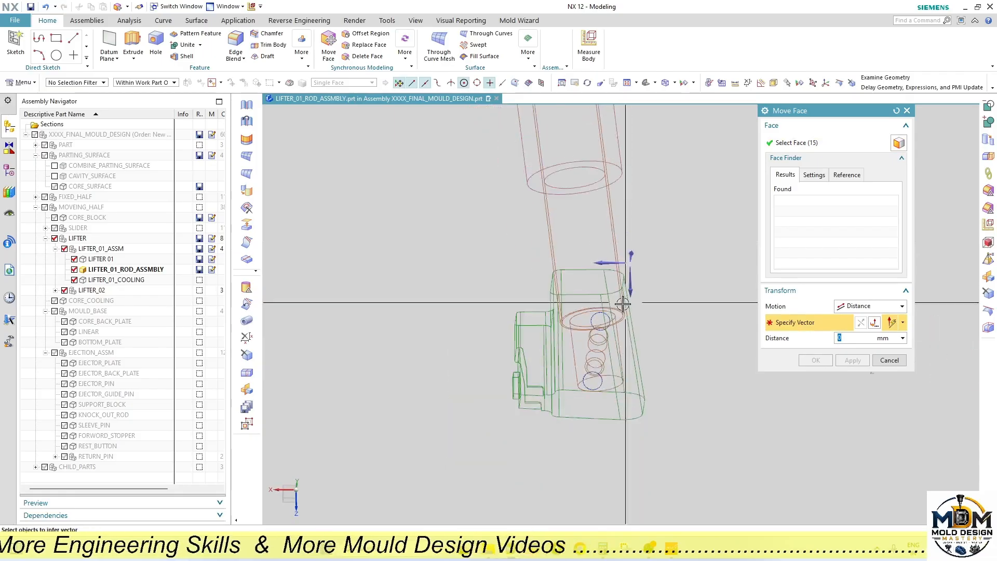
{"action": "scroll", "coordinate": [623, 304], "scroll_direction": "down", "scroll_amount": 3}
{"action": "scroll", "coordinate": [590, 161], "scroll_direction": "up", "scroll_amount": 7}
{"action": "left_click", "coordinate": [523, 171]}
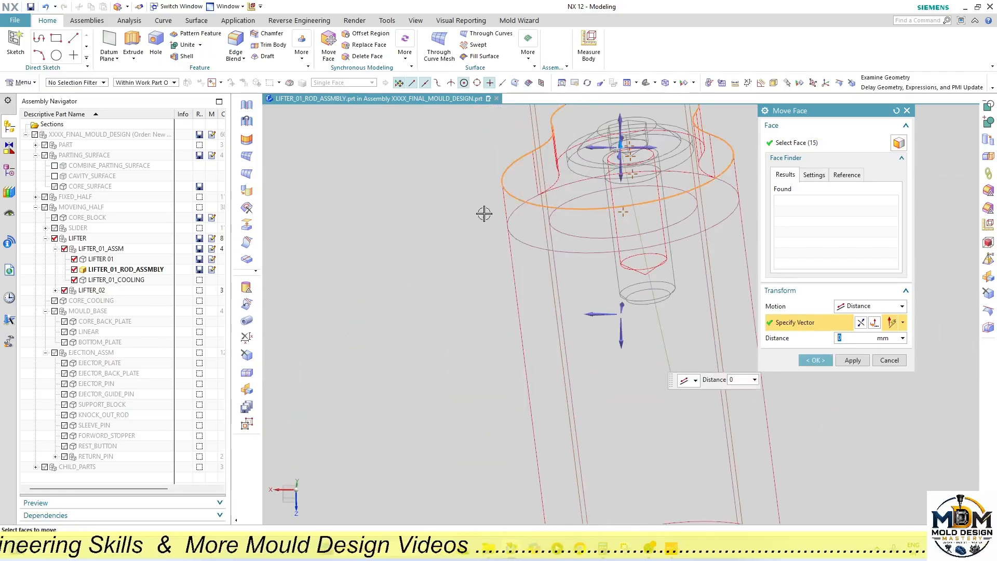
{"action": "scroll", "coordinate": [483, 213], "scroll_direction": "down", "scroll_amount": 5}
{"action": "middle_click_drag", "start_coordinate": [522, 279], "coordinate": [540, 303]}
{"action": "key", "text": "F8"}
Step: Move the selected rod end and pin faces 9 mm up along the rod's axis
{"action": "scroll", "coordinate": [554, 402], "scroll_direction": "up", "scroll_amount": 2}
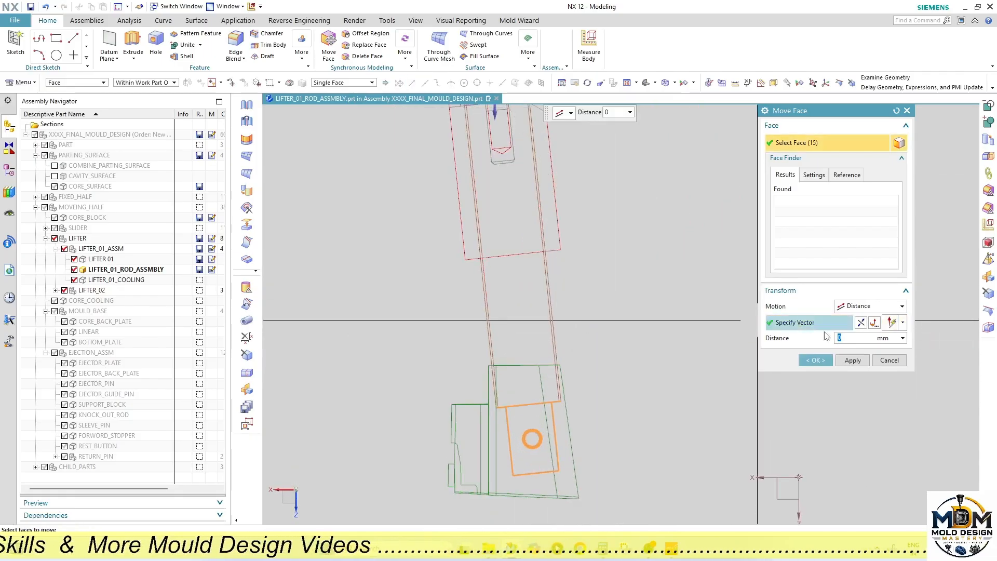
{"action": "scroll", "coordinate": [540, 283], "scroll_direction": "down", "scroll_amount": 3}
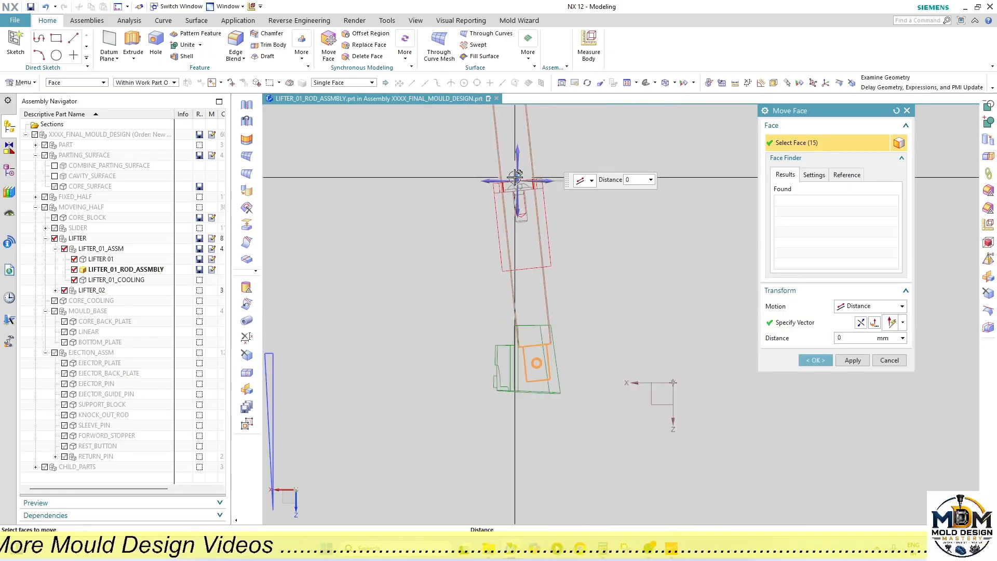
{"action": "left_click_drag", "start_coordinate": [515, 177], "coordinate": [512, 175]}
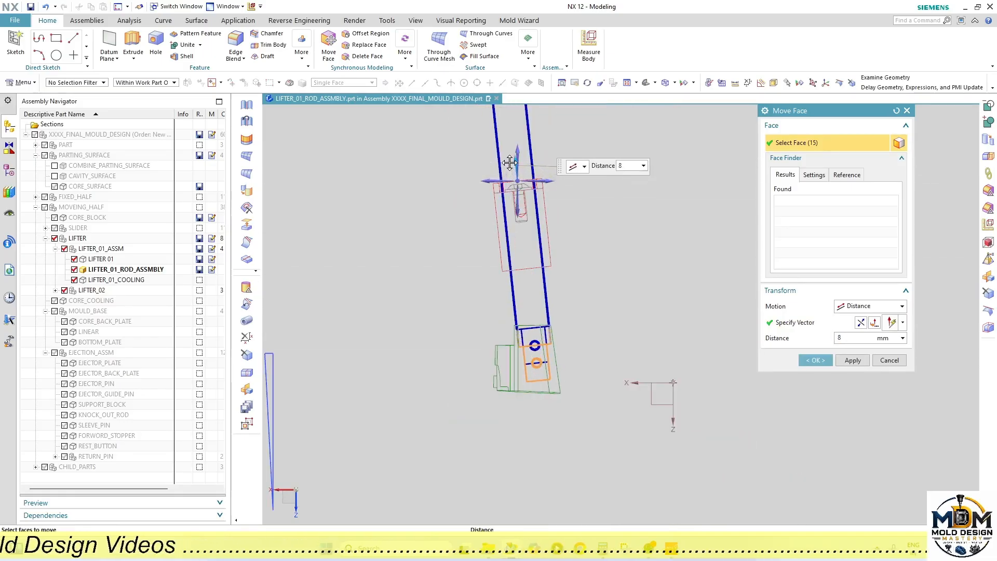
{"action": "scroll", "coordinate": [524, 382], "scroll_direction": "up", "scroll_amount": 3}
{"action": "scroll", "coordinate": [620, 345], "scroll_direction": "up", "scroll_amount": 4}
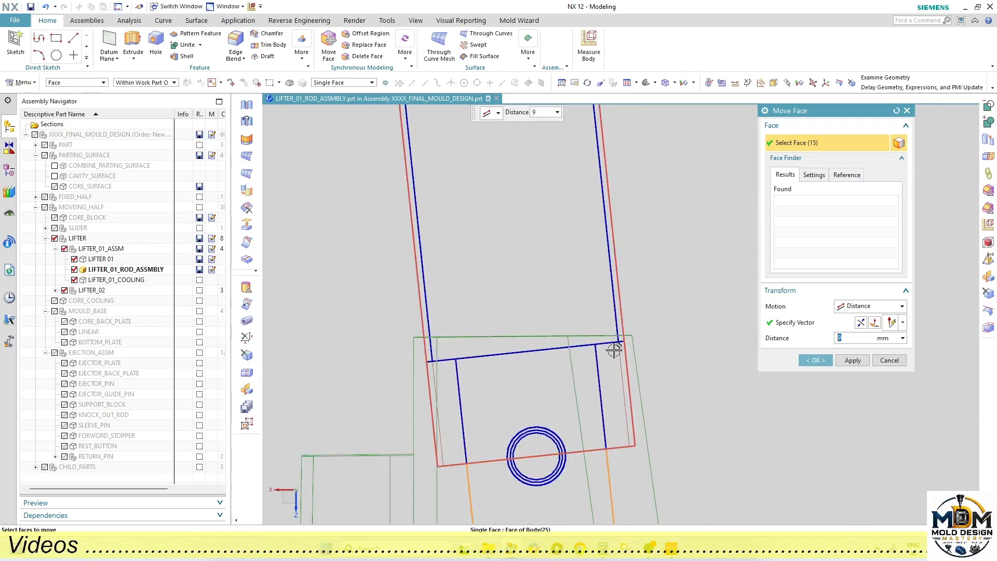
{"action": "scroll", "coordinate": [564, 345], "scroll_direction": "down", "scroll_amount": 5}
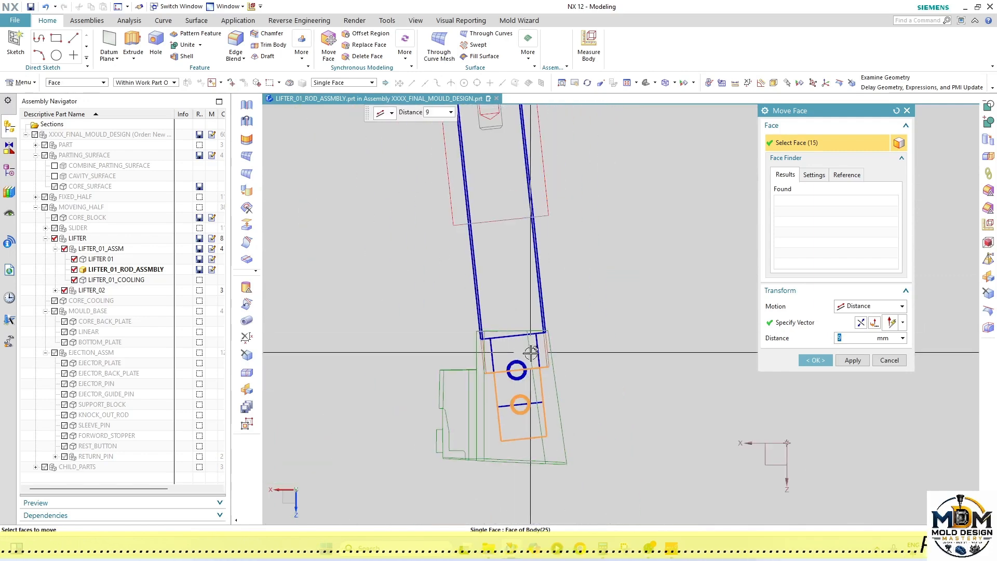
{"action": "left_click", "coordinate": [813, 361]}
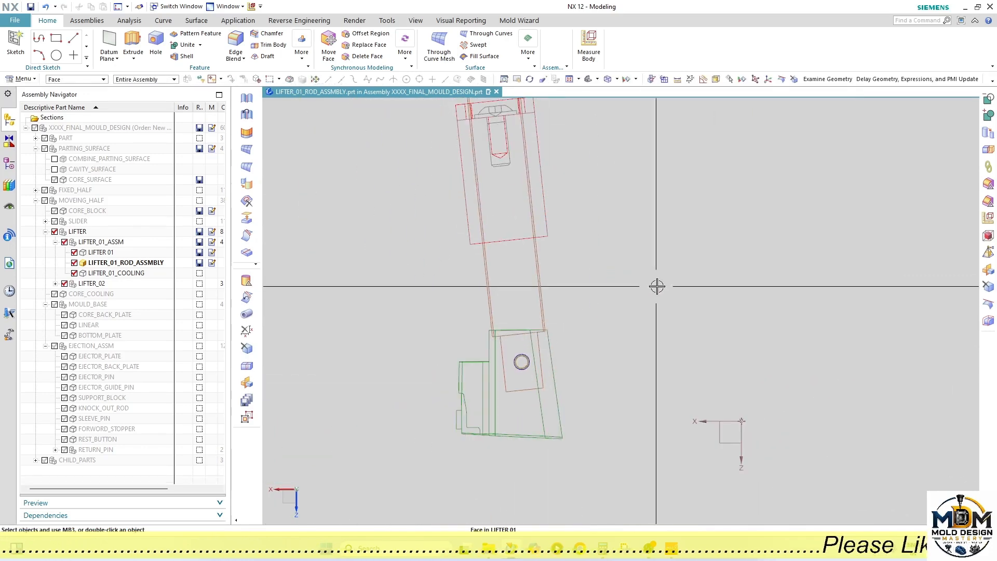
Step: Display the lifter shaded and examine how the rod end and pin fit in the lifter block
{"action": "right_click_drag", "start_coordinate": [810, 191], "coordinate": [787, 209]}
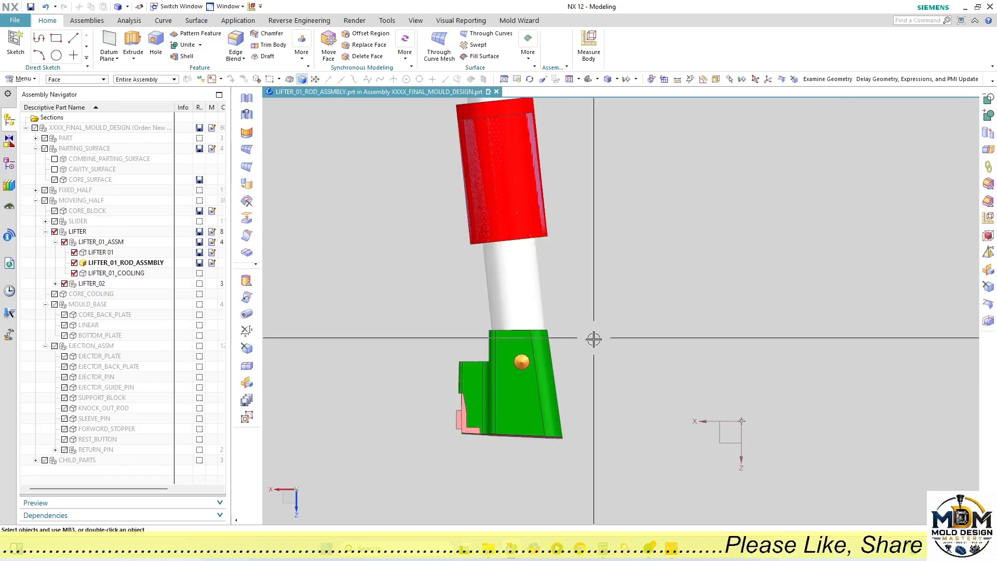
{"action": "scroll", "coordinate": [594, 336], "scroll_direction": "down", "scroll_amount": 1}
{"action": "middle_click_drag", "start_coordinate": [594, 335], "coordinate": [583, 394]}
{"action": "scroll", "coordinate": [568, 316], "scroll_direction": "up", "scroll_amount": 5}
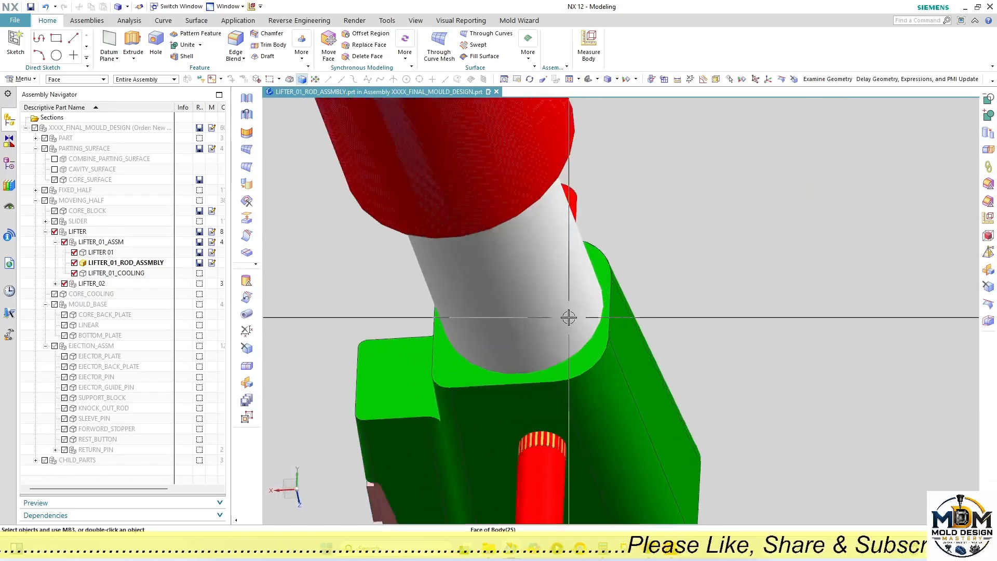
{"action": "middle_click_drag", "start_coordinate": [609, 339], "coordinate": [641, 306]}
{"action": "scroll", "coordinate": [712, 436], "scroll_direction": "down", "scroll_amount": 4}
{"action": "key", "text": "F8"}
{"action": "scroll", "coordinate": [606, 330], "scroll_direction": "up", "scroll_amount": 4}
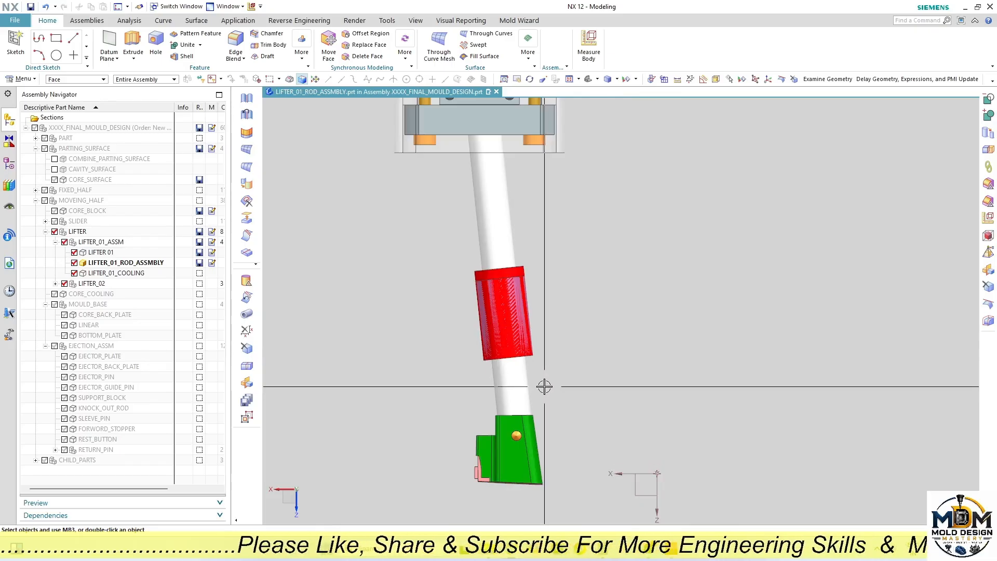
{"action": "mouse_move", "coordinate": [538, 393]}
{"action": "middle_mouse_down"}
{"action": "mouse_move", "coordinate": [528, 418]}
{"action": "mouse_move", "coordinate": [558, 392]}
{"action": "mouse_move", "coordinate": [550, 386]}
{"action": "middle_mouse_up"}
{"action": "key", "text": "F8"}
{"action": "scroll", "coordinate": [494, 371], "scroll_direction": "down", "scroll_amount": 2}
{"action": "scroll", "coordinate": [500, 380], "scroll_direction": "up", "scroll_amount": 5}
{"action": "key", "text": "F8"}
{"action": "scroll", "coordinate": [542, 355], "scroll_direction": "down", "scroll_amount": 2}
{"action": "scroll", "coordinate": [451, 286], "scroll_direction": "up", "scroll_amount": 6}
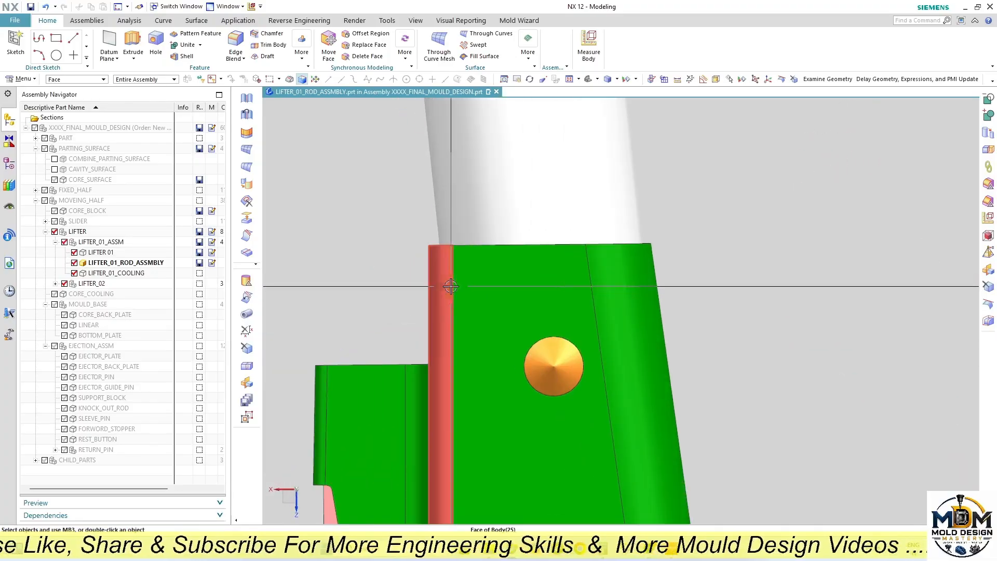
{"action": "scroll", "coordinate": [396, 384], "scroll_direction": "down", "scroll_amount": 3}
{"action": "middle_click_drag", "start_coordinate": [396, 385], "coordinate": [457, 410]}
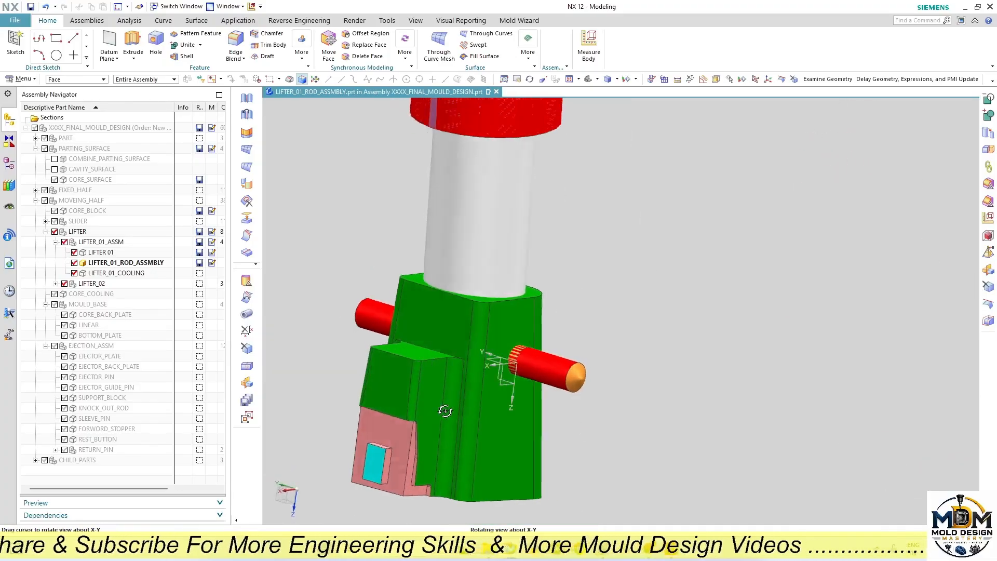
{"action": "key", "text": "F8"}
Step: Examine the full length of the lifter rod assembly, from the lifter block to the rod's base unit
{"action": "scroll", "coordinate": [412, 421], "scroll_direction": "down", "scroll_amount": 3}
{"action": "scroll", "coordinate": [540, 337], "scroll_direction": "down", "scroll_amount": 3}
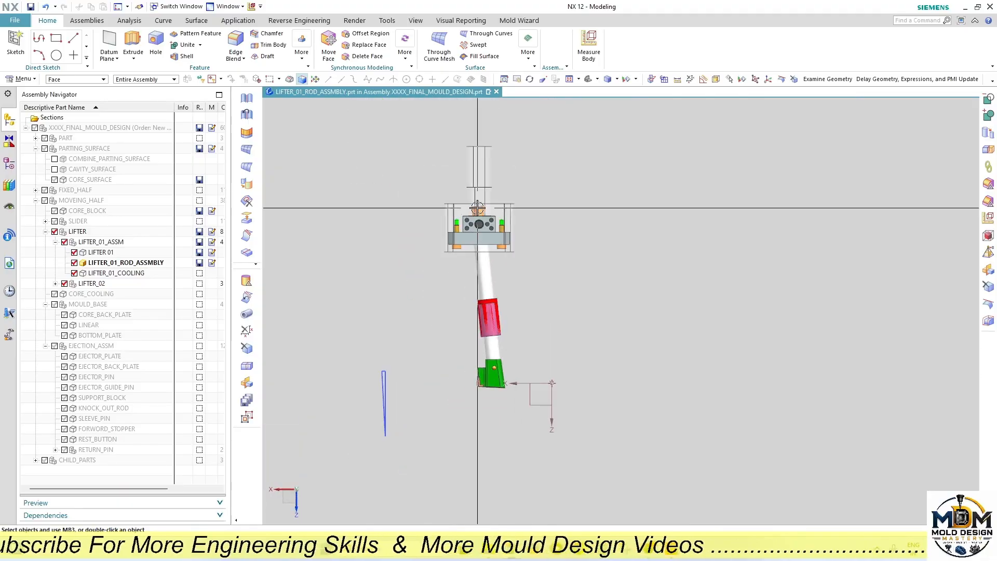
{"action": "scroll", "coordinate": [486, 216], "scroll_direction": "up", "scroll_amount": 6}
{"action": "scroll", "coordinate": [501, 270], "scroll_direction": "down", "scroll_amount": 6}
{"action": "middle_click_drag", "start_coordinate": [516, 392], "coordinate": [516, 438]}
{"action": "key", "text": "F8"}
{"action": "scroll", "coordinate": [519, 294], "scroll_direction": "up", "scroll_amount": 3}
{"action": "scroll", "coordinate": [520, 293], "scroll_direction": "up", "scroll_amount": 1}
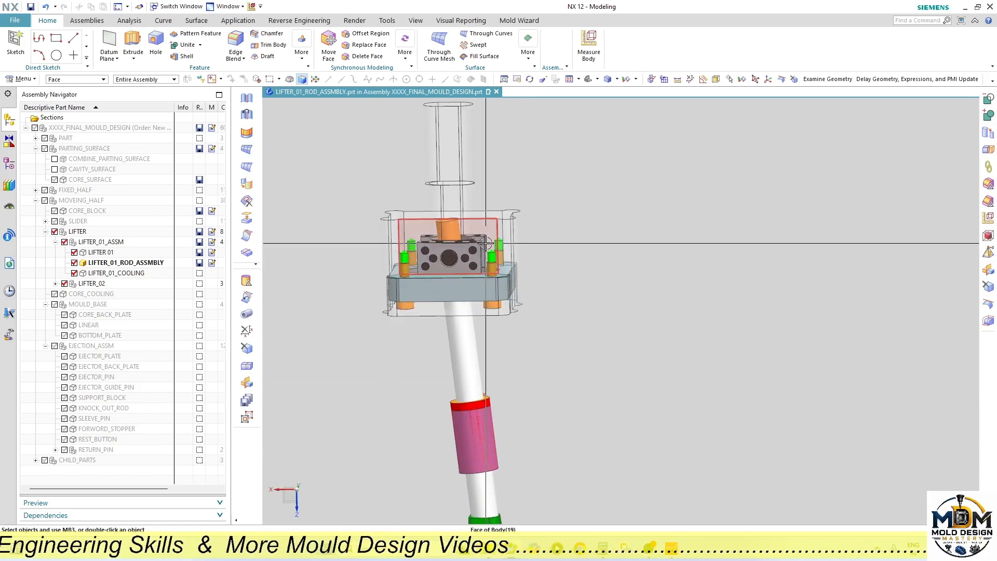
{"action": "scroll", "coordinate": [488, 259], "scroll_direction": "down", "scroll_amount": 2}
{"action": "key", "text": "F8"}
Step: Make LIFTER 01 the work part and extract its solid body as an associative copy fixed at the current timestamp
{"action": "double_click", "coordinate": [87, 255]}
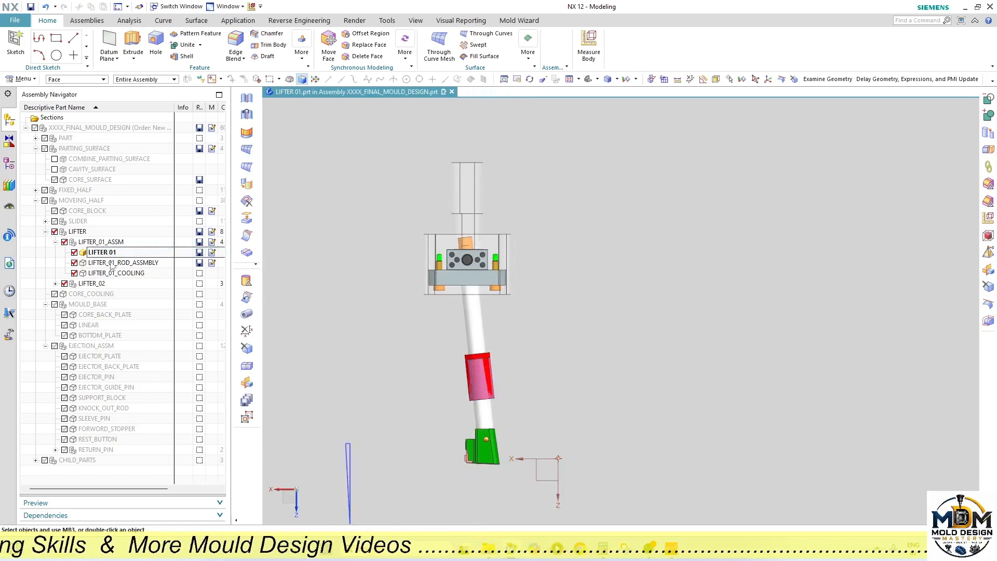
{"action": "scroll", "coordinate": [476, 475], "scroll_direction": "up", "scroll_amount": 4}
{"action": "left_click", "coordinate": [8, 166]}
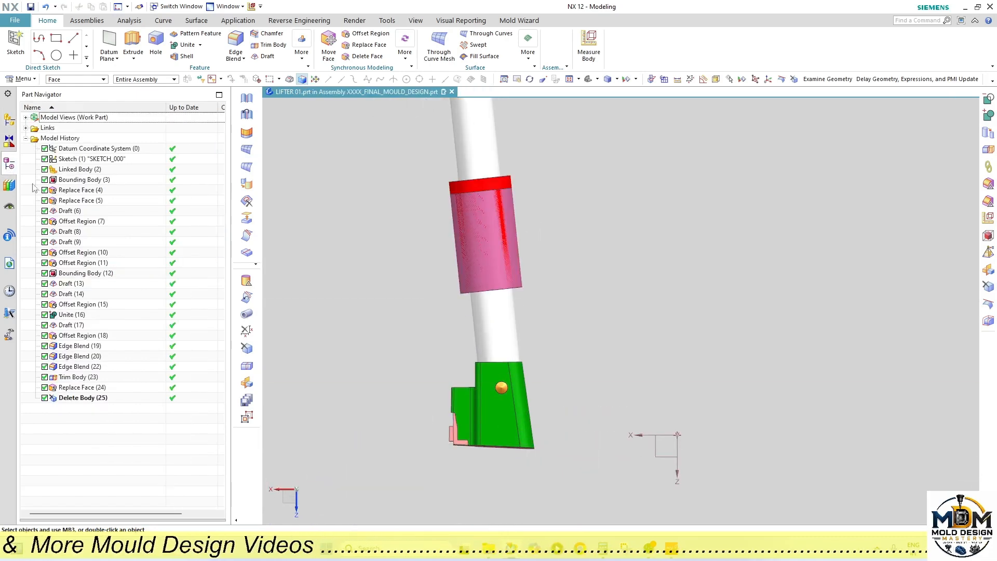
{"action": "left_click", "coordinate": [196, 20]}
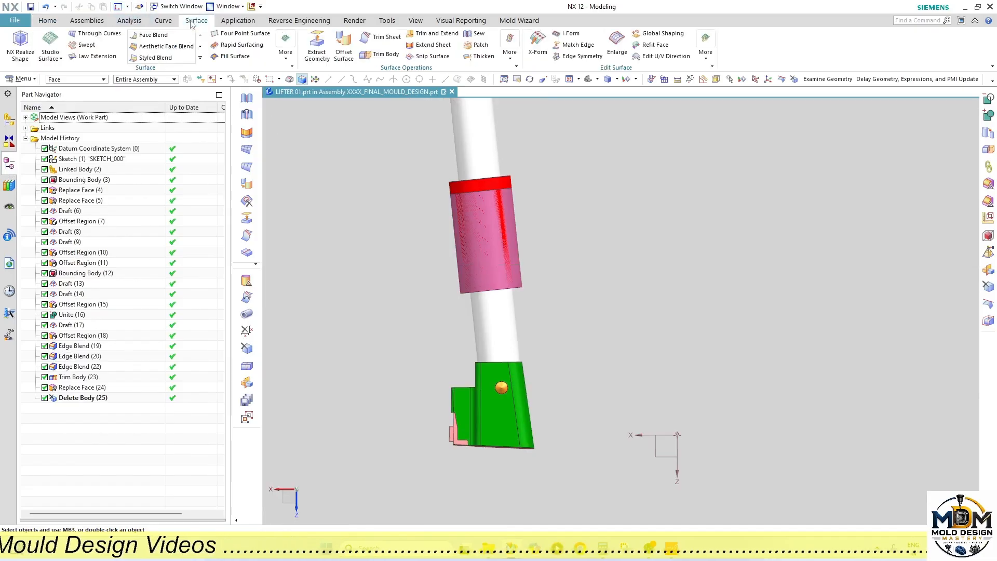
{"action": "left_click", "coordinate": [317, 46]}
{"action": "scroll", "coordinate": [514, 381], "scroll_direction": "up", "scroll_amount": 2}
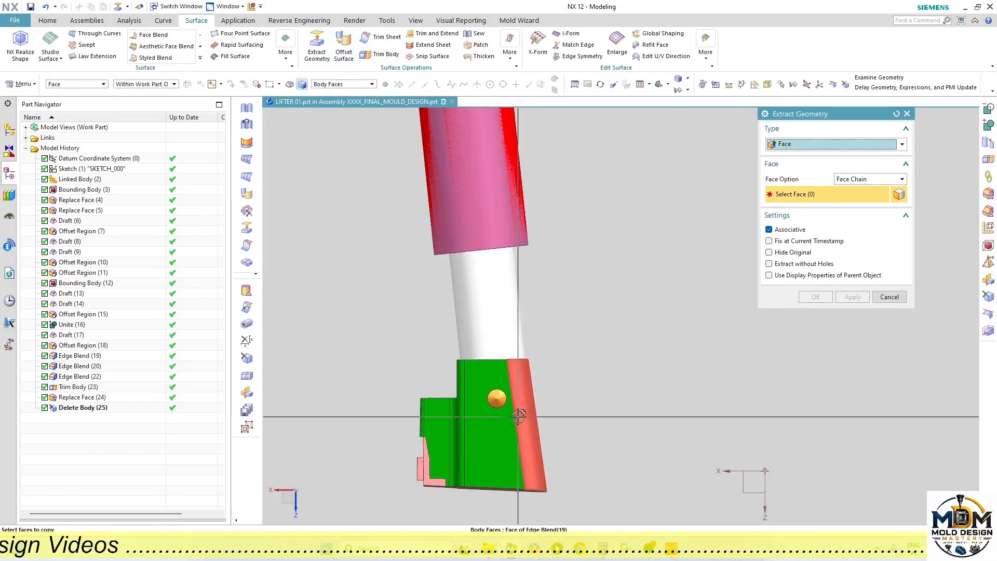
{"action": "left_click", "coordinate": [798, 147]}
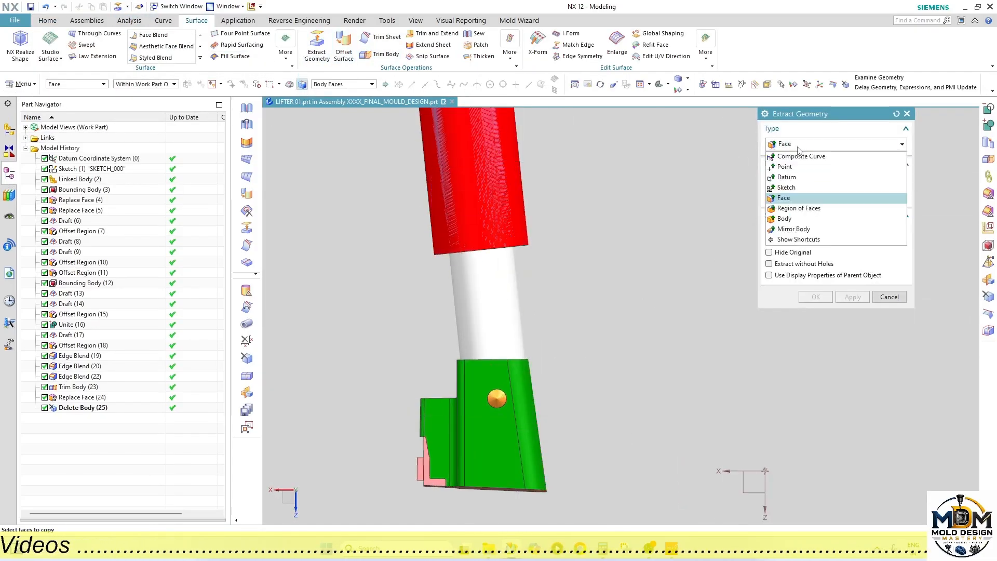
{"action": "left_click", "coordinate": [789, 219]}
{"action": "left_click", "coordinate": [515, 441]}
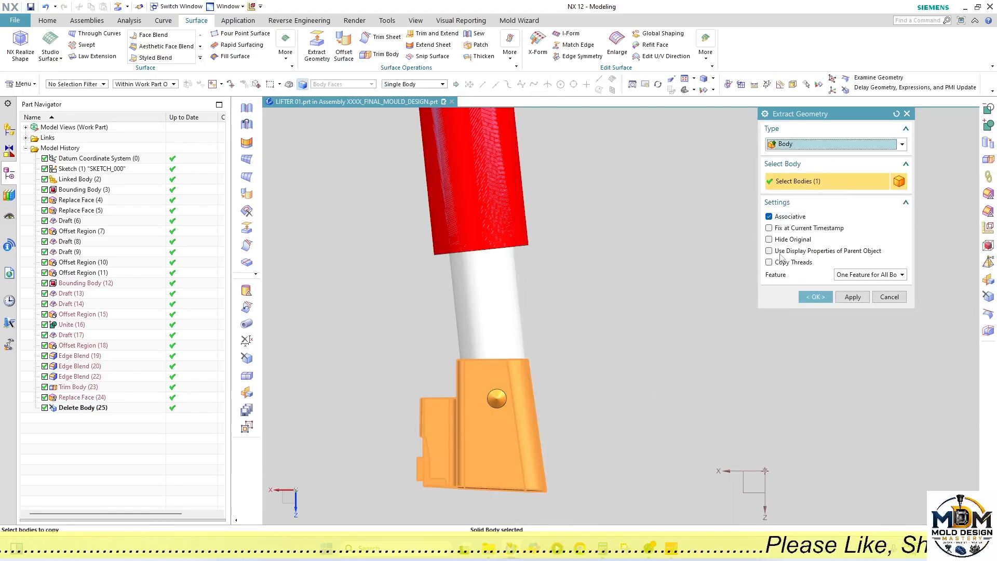
{"action": "left_click", "coordinate": [853, 296]}
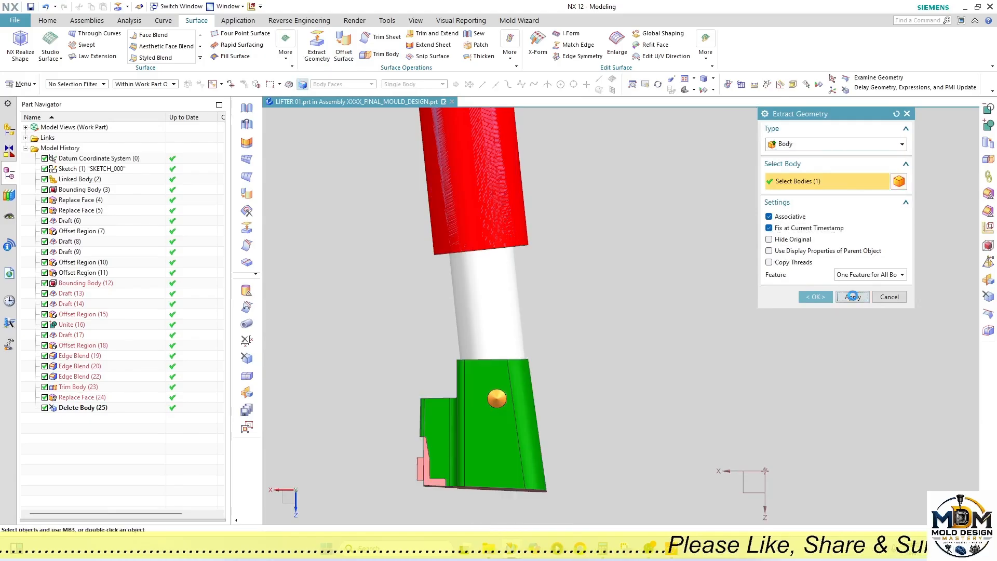
{"action": "left_click", "coordinate": [889, 297]}
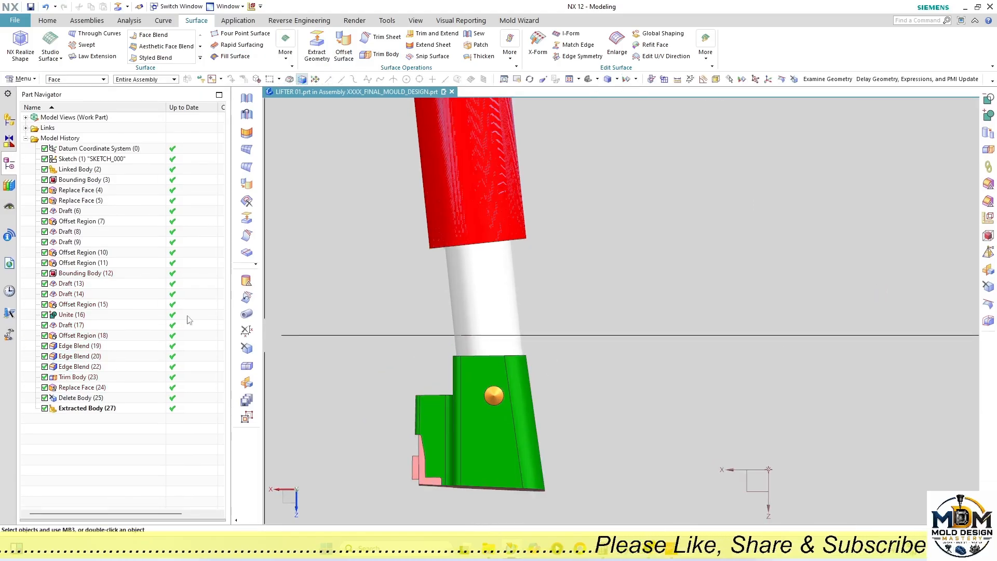
Step: Assign a red feature face colour to the extracted lifter body and hide that body
{"action": "right_click", "coordinate": [92, 410]}
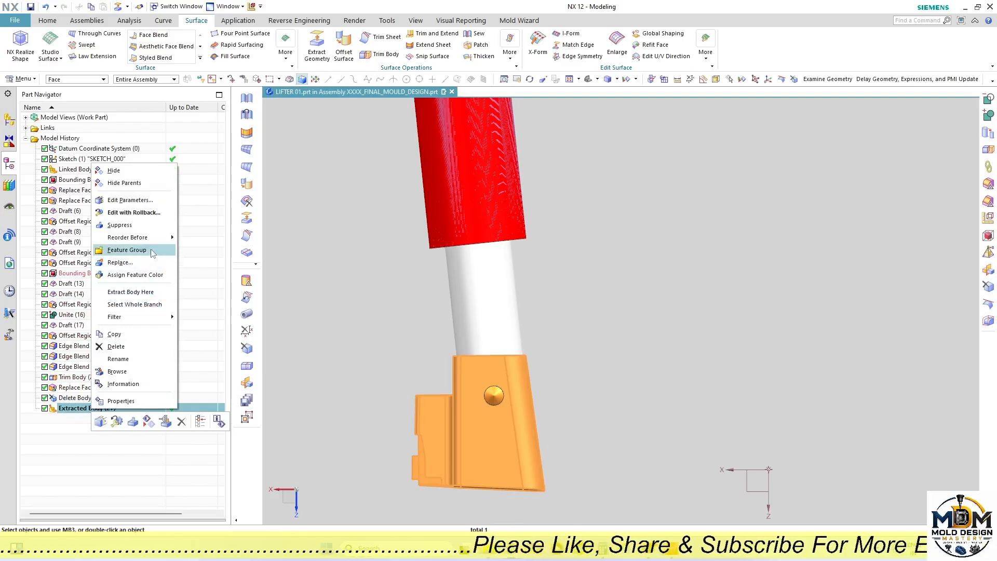
{"action": "left_click", "coordinate": [150, 275]}
{"action": "left_click", "coordinate": [768, 176]}
{"action": "left_click", "coordinate": [877, 187]}
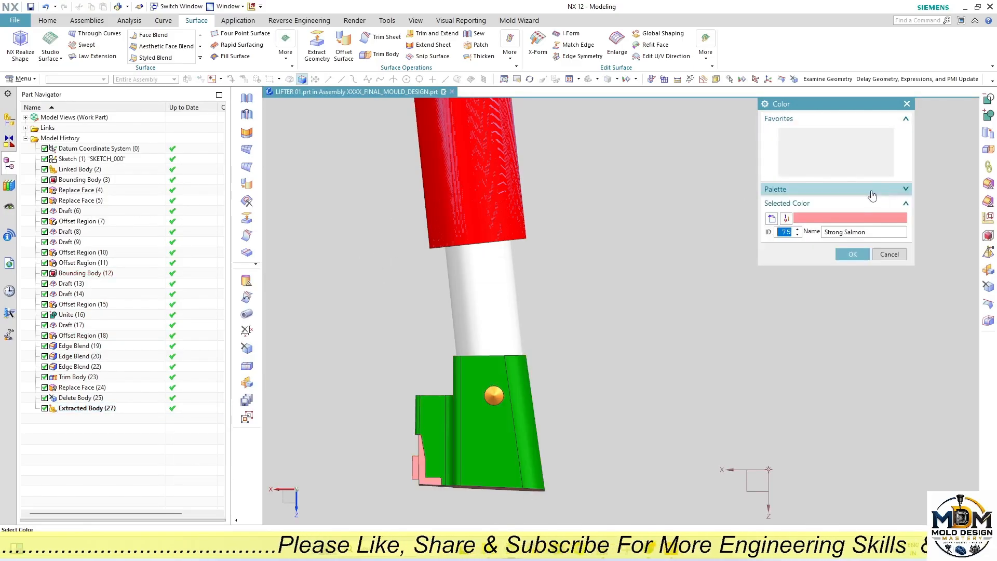
{"action": "left_click", "coordinate": [854, 255]}
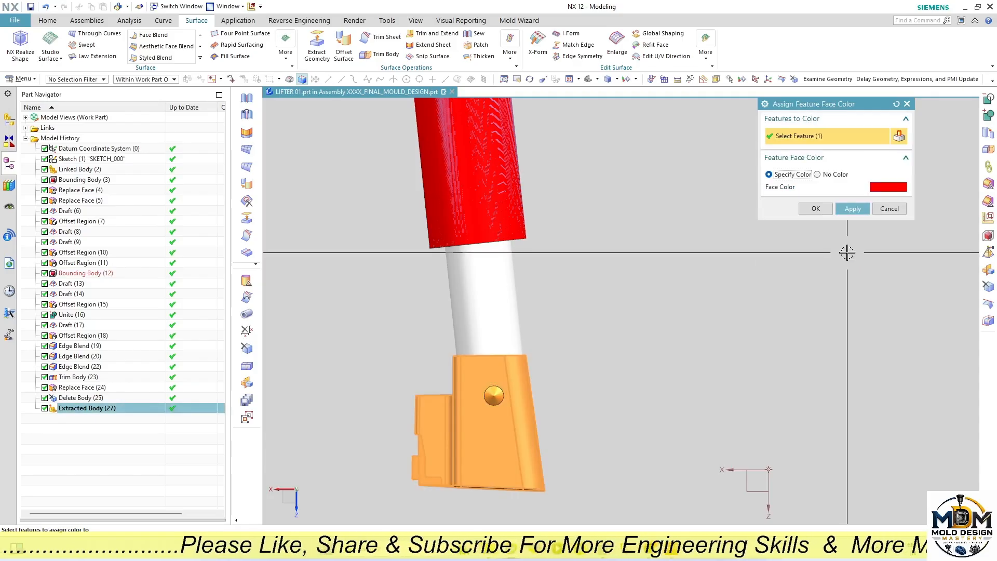
{"action": "left_click", "coordinate": [850, 210]}
{"action": "left_click", "coordinate": [888, 209]}
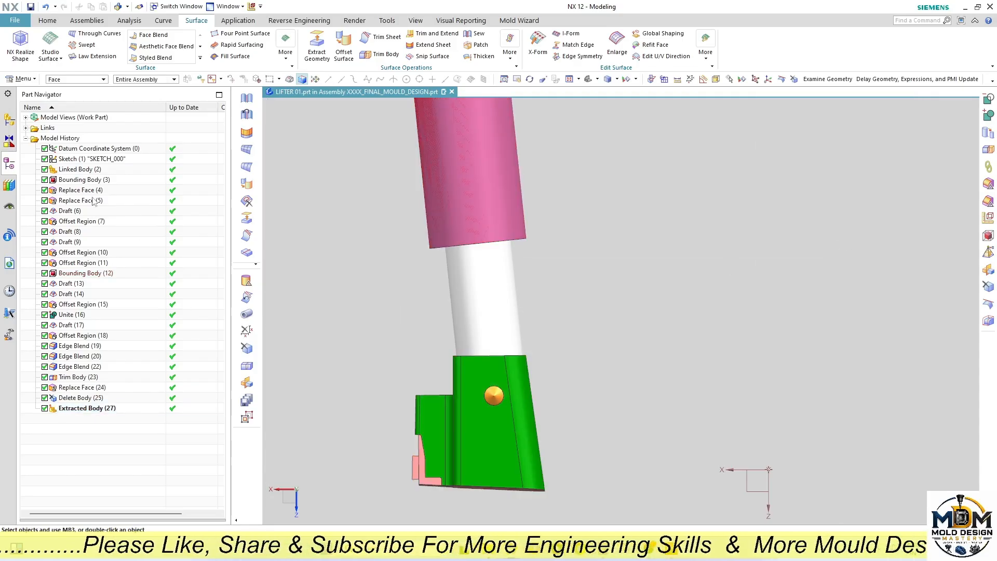
{"action": "right_click", "coordinate": [72, 412]}
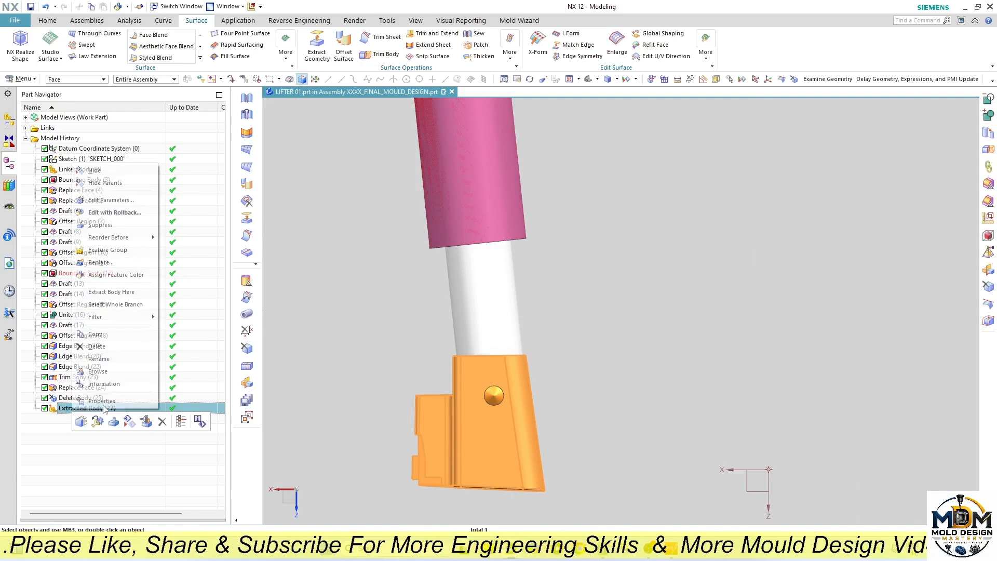
{"action": "left_click", "coordinate": [99, 182]}
Step: Link the rod body and the cross pin body from LIFTER_01_ROD_ASSMBLY into LIFTER 01 as associative WAVE bodies
{"action": "middle_click_drag", "start_coordinate": [441, 322], "coordinate": [457, 389]}
{"action": "scroll", "coordinate": [456, 398], "scroll_direction": "up", "scroll_amount": 3}
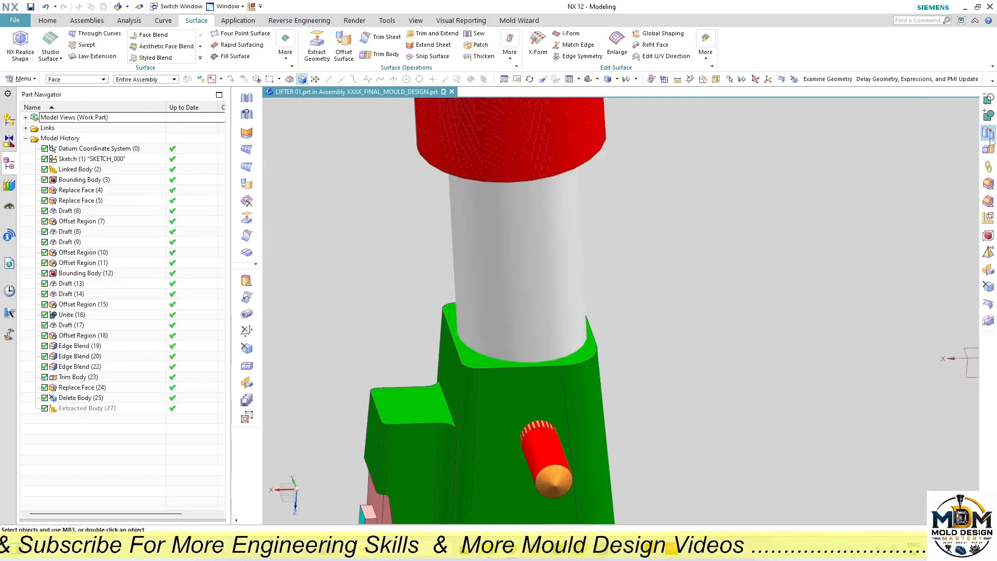
{"action": "left_click", "coordinate": [989, 165]}
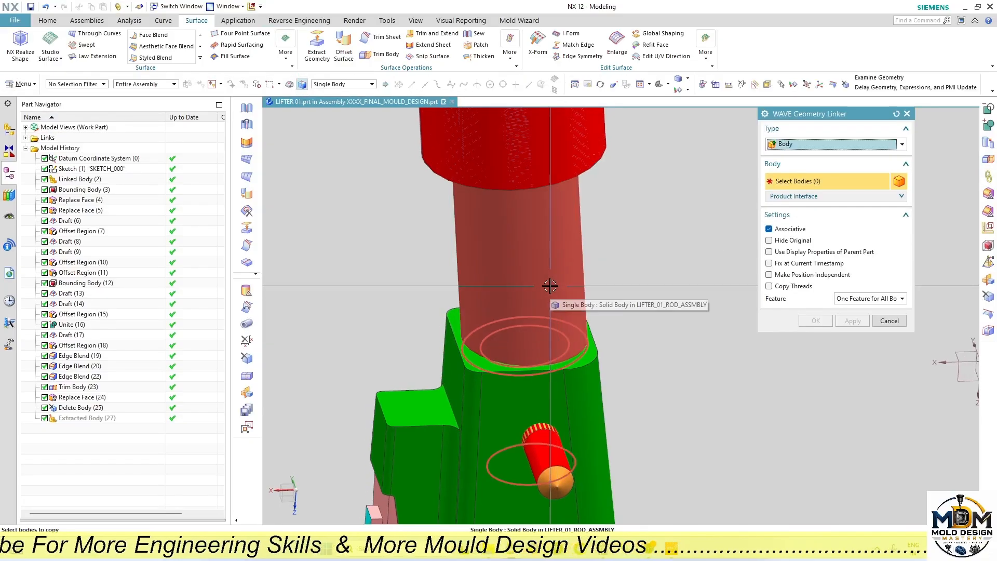
{"action": "left_click", "coordinate": [565, 286]}
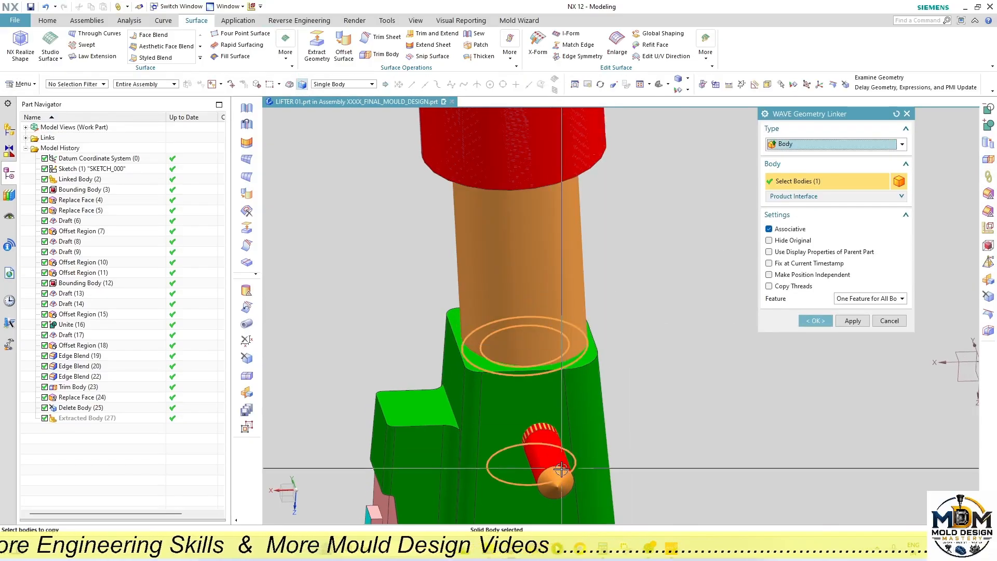
{"action": "left_click", "coordinate": [541, 449]}
{"action": "middle_click_drag", "start_coordinate": [669, 335], "coordinate": [641, 295]}
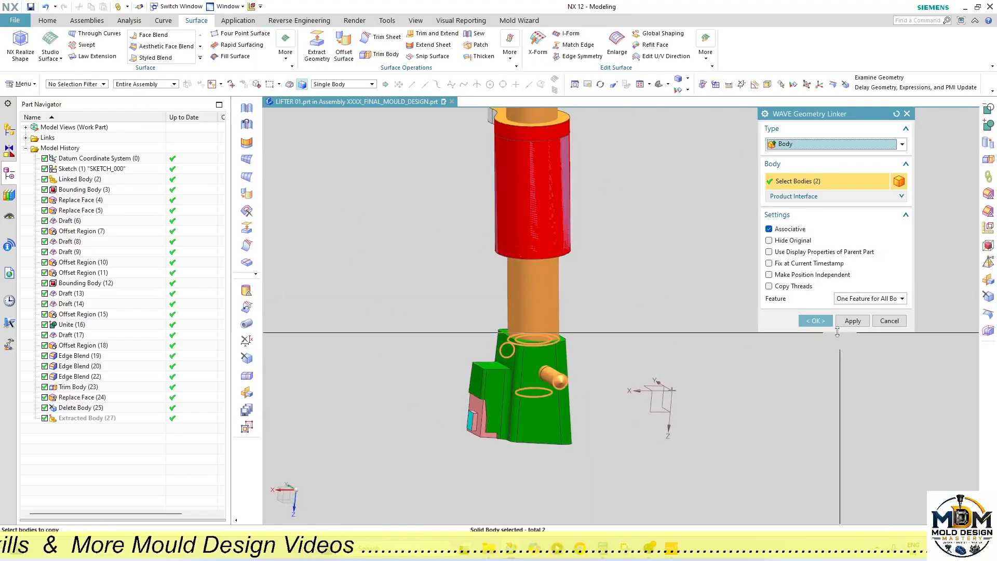
{"action": "left_click", "coordinate": [815, 321]}
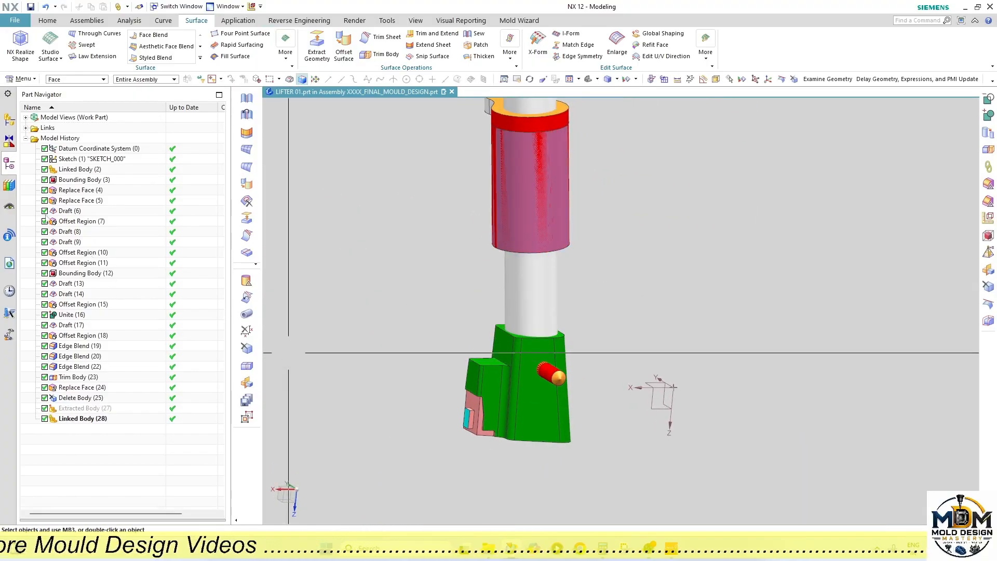
Step: Hide LIFTER_01_ROD_ASSMBLY and set LIFTER_01_COOLING to Always Suppressed, controlled by LIFTER_01_ASSM
{"action": "left_click", "coordinate": [8, 120]}
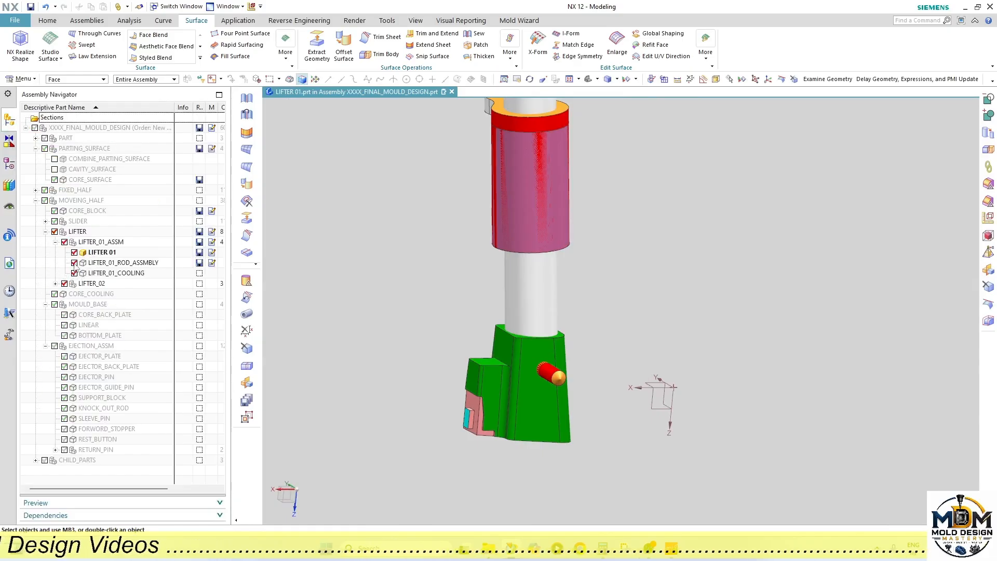
{"action": "left_click", "coordinate": [74, 262]}
{"action": "right_click", "coordinate": [87, 274]}
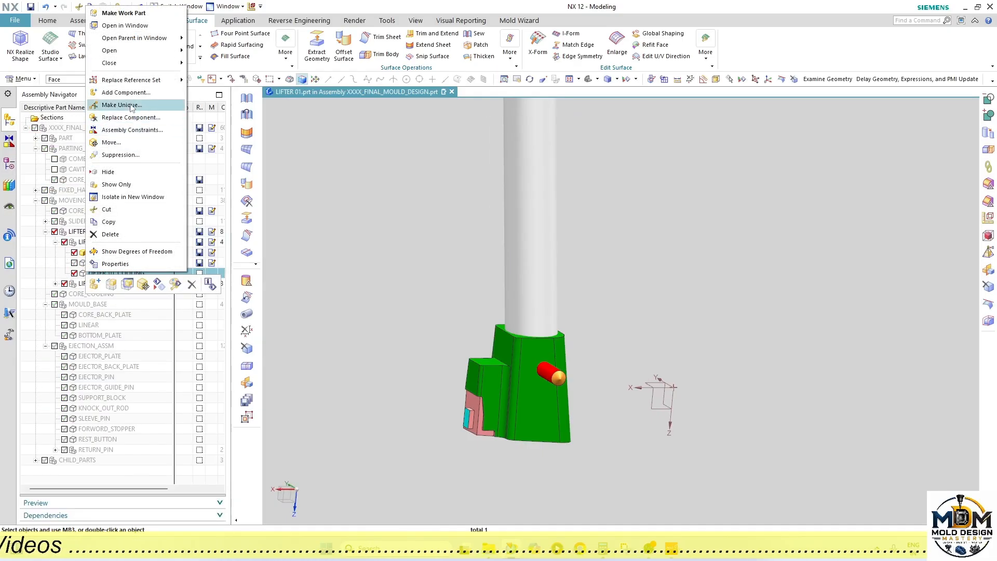
{"action": "left_click", "coordinate": [120, 155]}
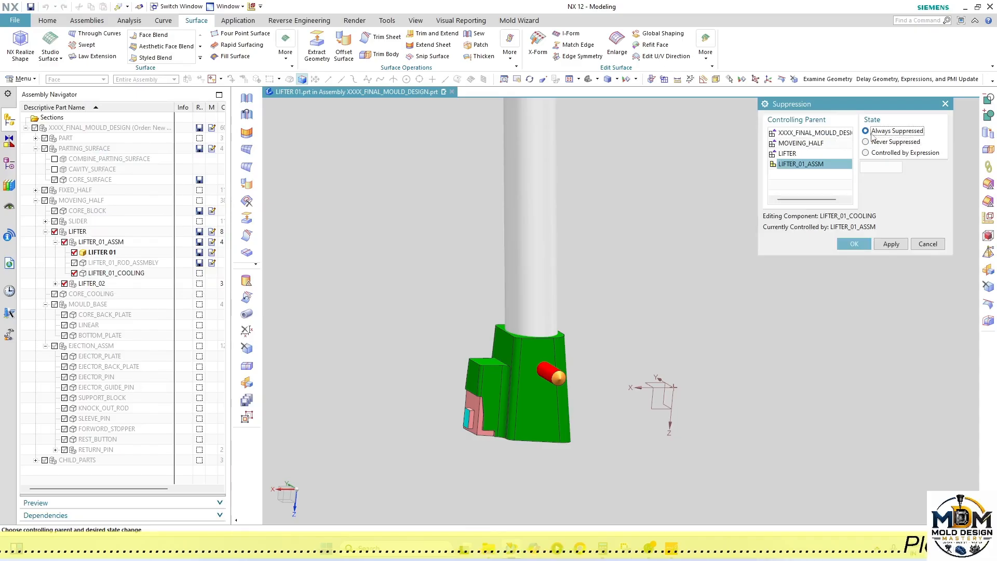
{"action": "left_click", "coordinate": [928, 244]}
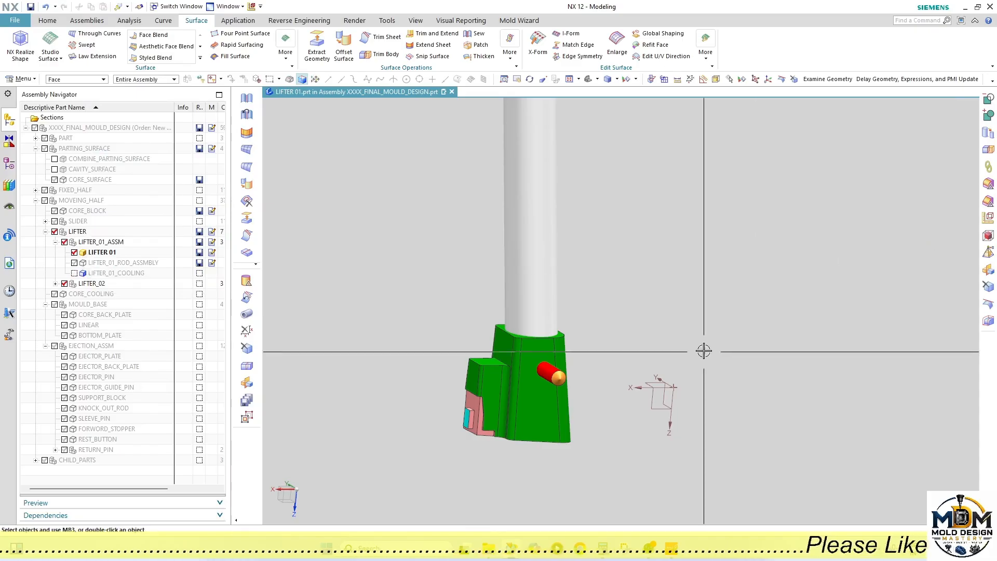
{"action": "left_click", "coordinate": [48, 20]}
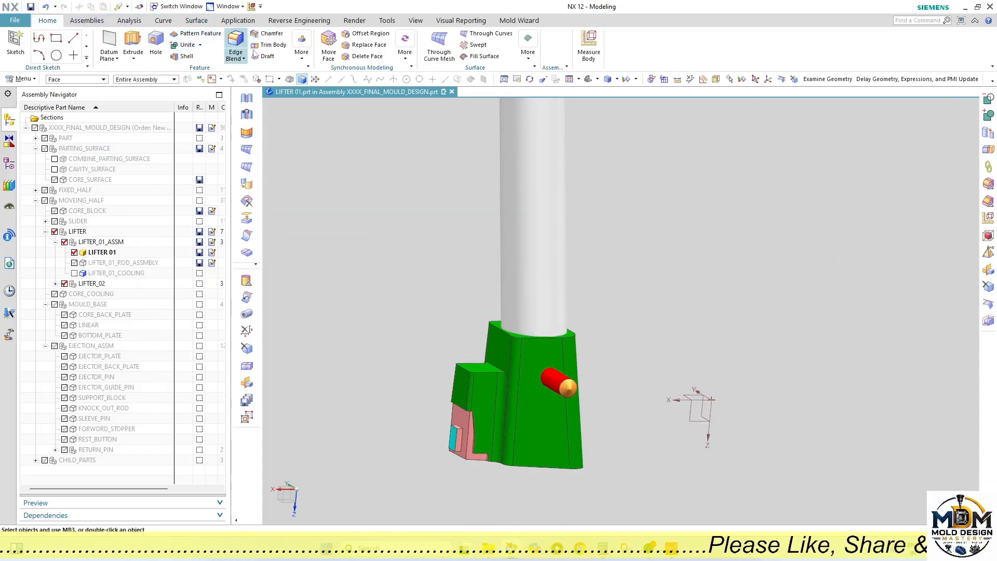
{"action": "left_click", "coordinate": [196, 71]}
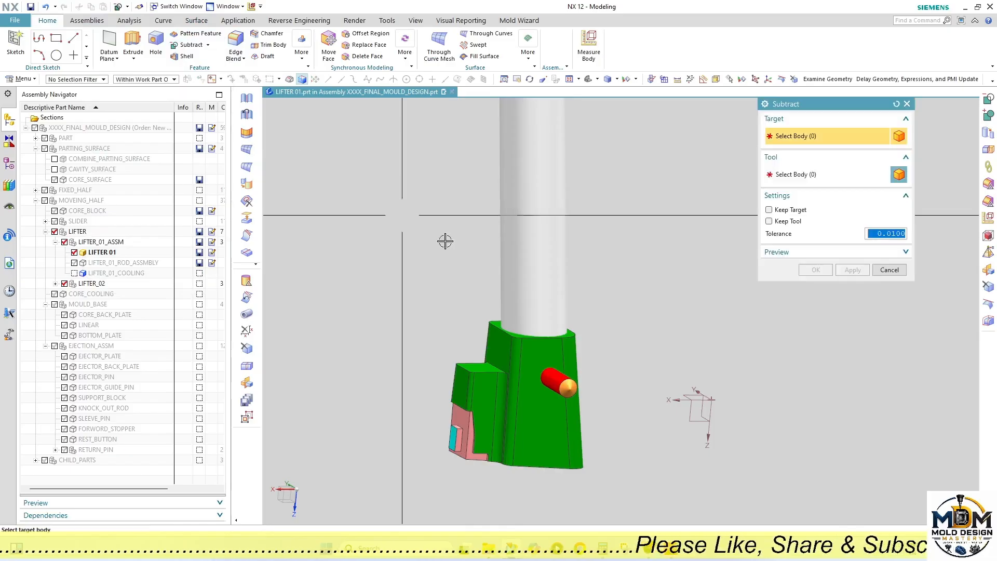
{"action": "left_click", "coordinate": [516, 400]}
{"action": "left_click", "coordinate": [552, 301]}
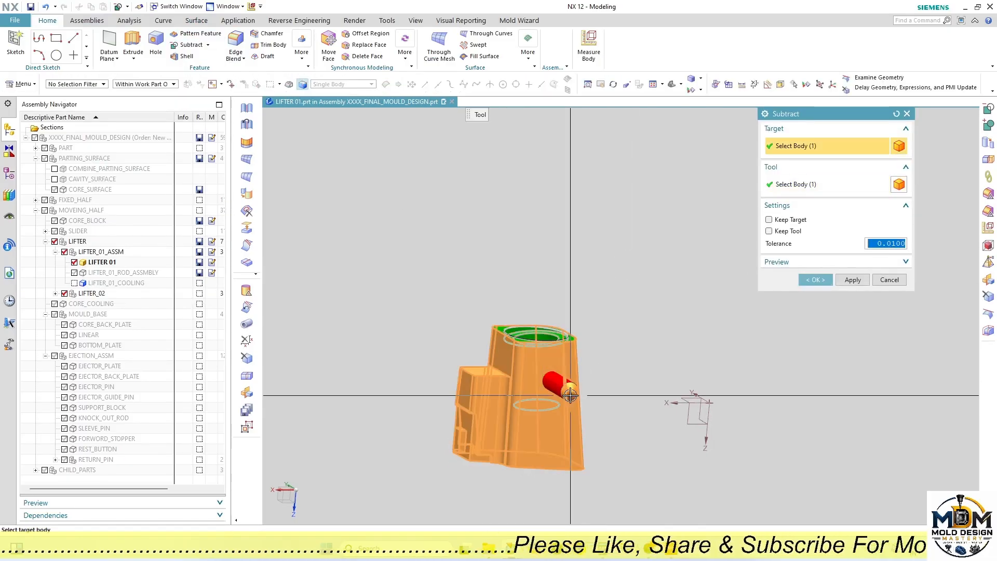
{"action": "left_click", "coordinate": [524, 401], "text": "shift"}
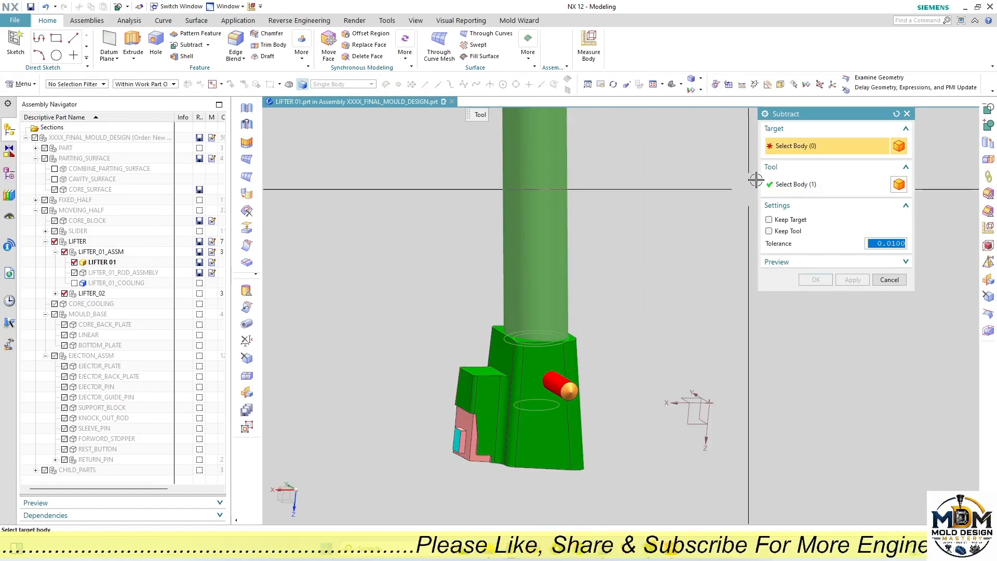
{"action": "left_click", "coordinate": [889, 281]}
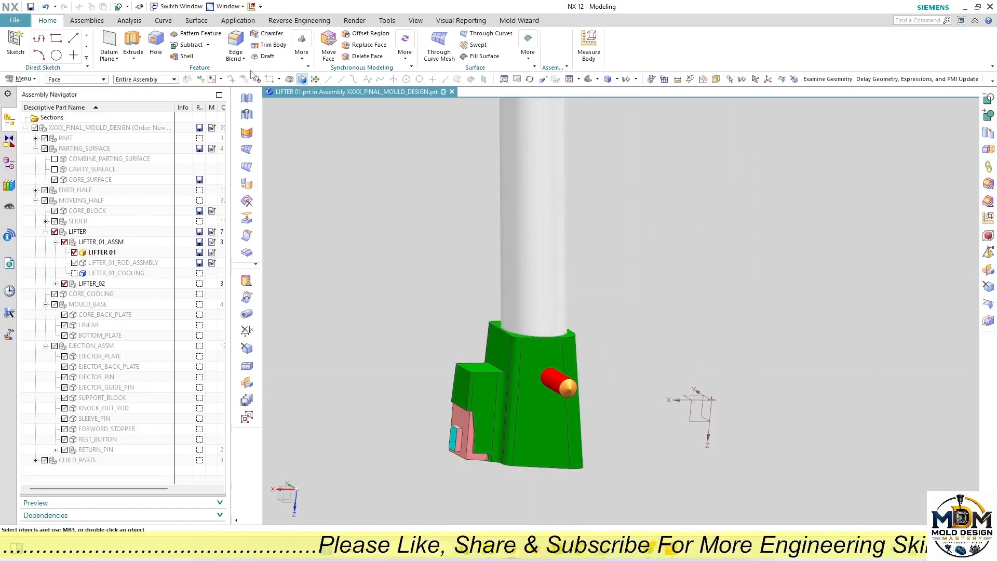
Step: Subtract the linked rod and cross pin bodies from the lifter block without keeping the tool bodies
{"action": "left_click", "coordinate": [192, 47]}
{"action": "left_click", "coordinate": [561, 410]}
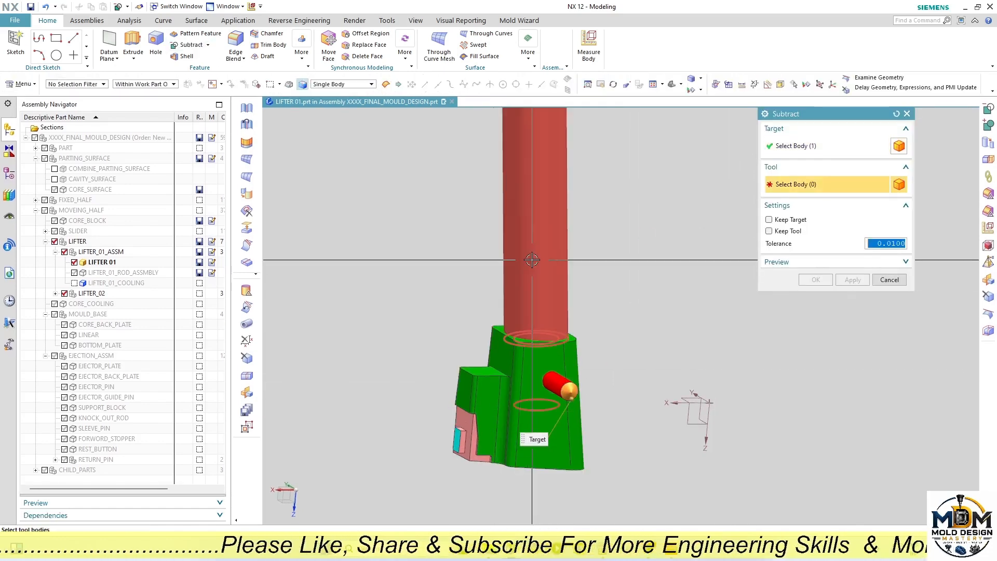
{"action": "left_click", "coordinate": [517, 238]}
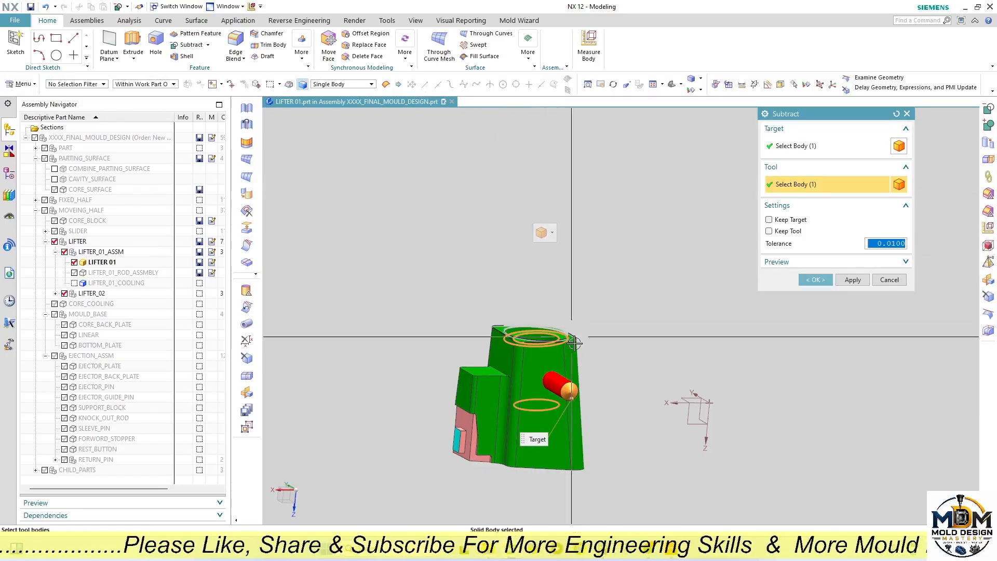
{"action": "scroll", "coordinate": [562, 388], "scroll_direction": "up", "scroll_amount": 2}
{"action": "left_click", "coordinate": [569, 399]}
{"action": "left_click", "coordinate": [815, 279]}
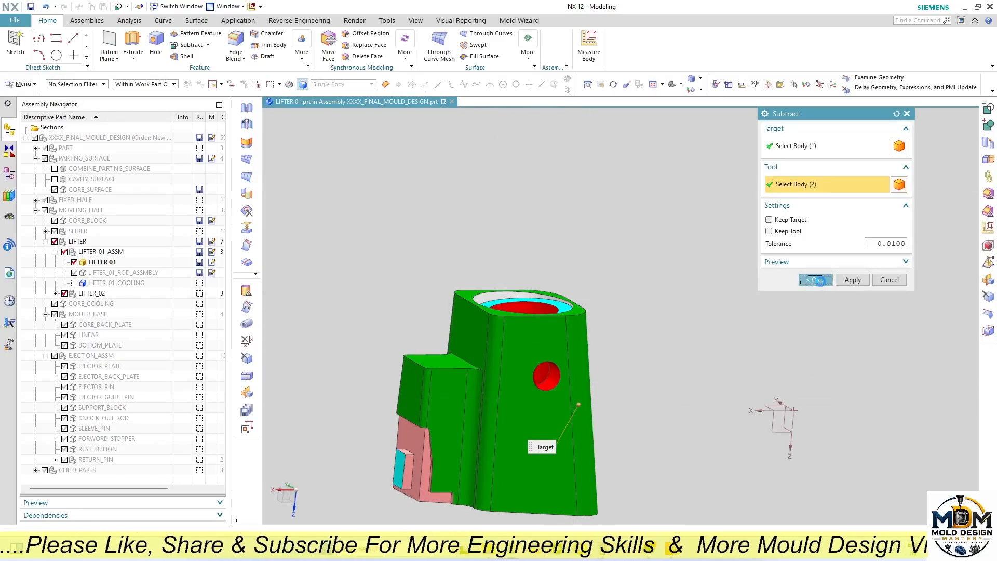
Step: Examine the rod pocket and the cross pin hole cut into the lifter block from several directions
{"action": "middle_click_drag", "start_coordinate": [574, 367], "coordinate": [570, 405]}
{"action": "key", "text": "F8"}
{"action": "middle_click_drag", "start_coordinate": [572, 413], "coordinate": [588, 355]}
{"action": "scroll", "coordinate": [529, 353], "scroll_direction": "up", "scroll_amount": 4}
{"action": "key", "text": "F8"}
{"action": "scroll", "coordinate": [506, 306], "scroll_direction": "down", "scroll_amount": 4}
{"action": "middle_click_drag", "start_coordinate": [545, 329], "coordinate": [538, 395]}
{"action": "scroll", "coordinate": [457, 336], "scroll_direction": "up", "scroll_amount": 3}
{"action": "middle_click_drag", "start_coordinate": [524, 354], "coordinate": [531, 279]}
{"action": "scroll", "coordinate": [526, 321], "scroll_direction": "down", "scroll_amount": 4}
{"action": "key", "text": "F8"}
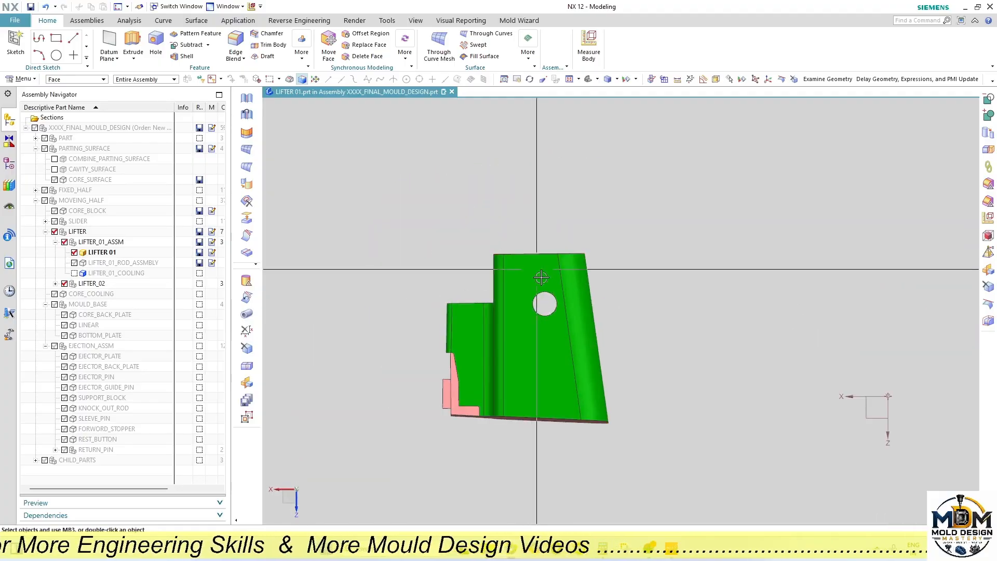
{"action": "middle_click_drag", "start_coordinate": [541, 315], "coordinate": [540, 260]}
{"action": "key", "text": "F8"}
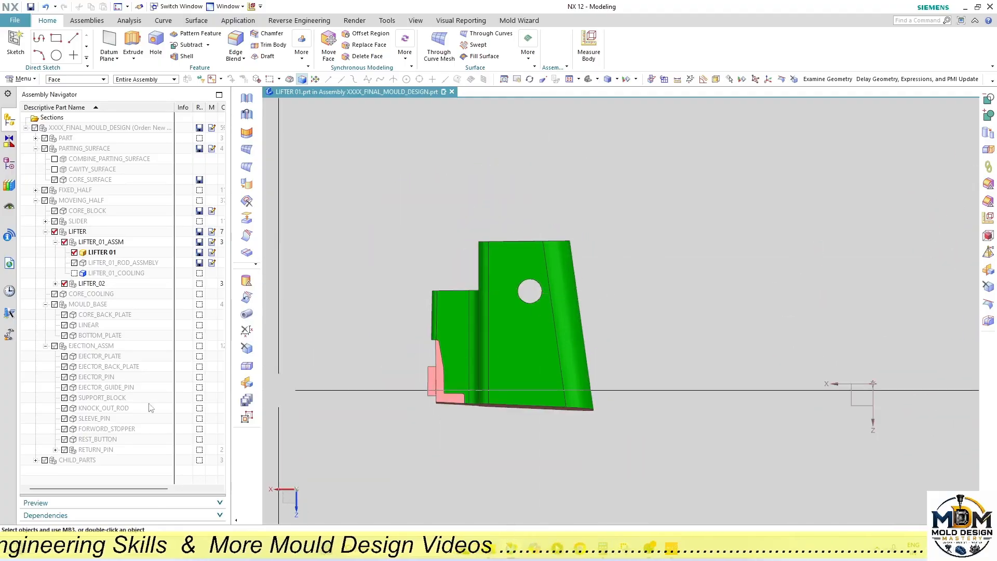
Step: Show the hidden extracted copy of the lifter body again from the model history
{"action": "left_click", "coordinate": [9, 164]}
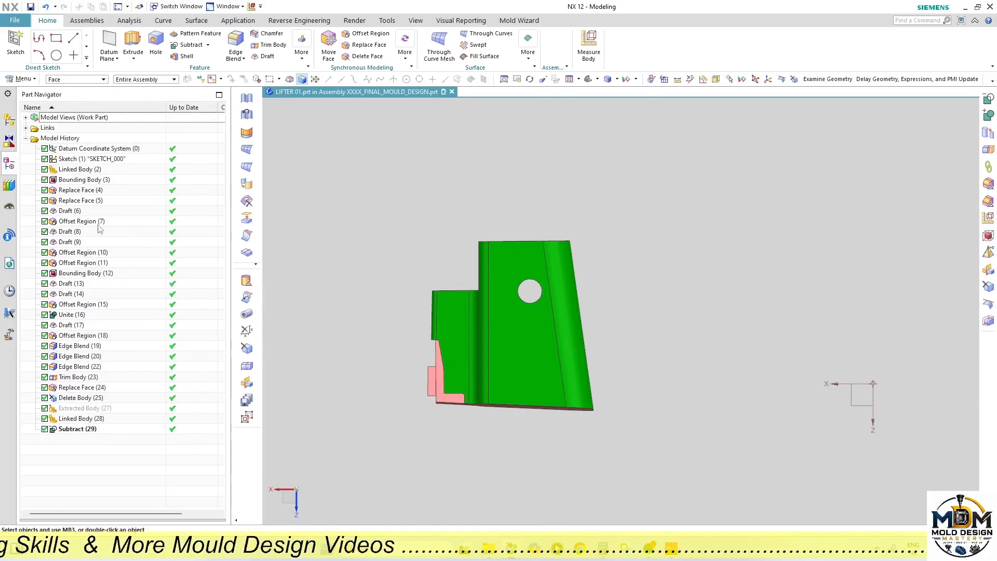
{"action": "right_click", "coordinate": [78, 408]}
{"action": "left_click", "coordinate": [93, 147]}
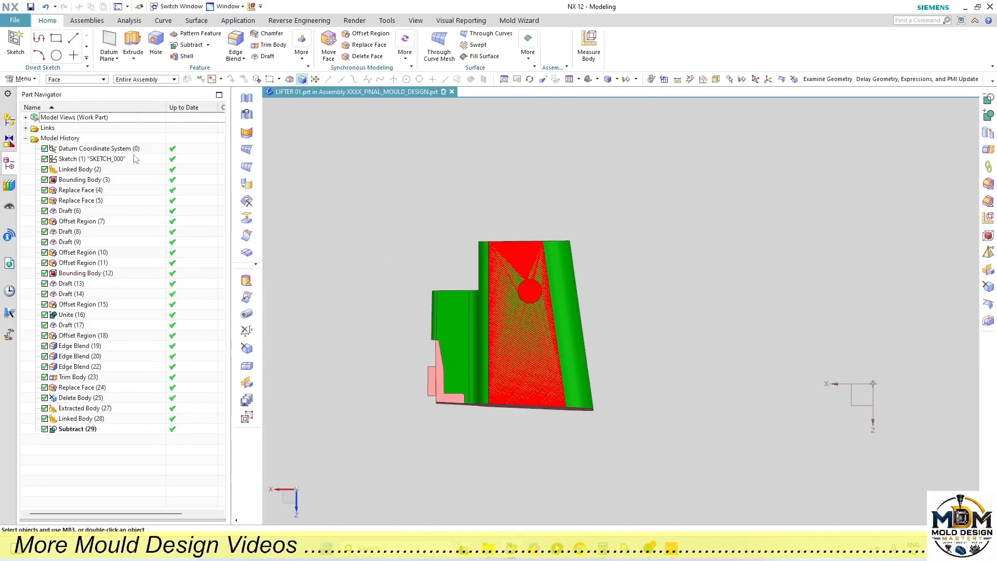
Step: Examine how the extracted lifter copy overlaps the cut lifter block around the rod pocket and pin hole
{"action": "middle_click_drag", "start_coordinate": [519, 316], "coordinate": [493, 288]}
{"action": "scroll", "coordinate": [493, 288], "scroll_direction": "up", "scroll_amount": 4}
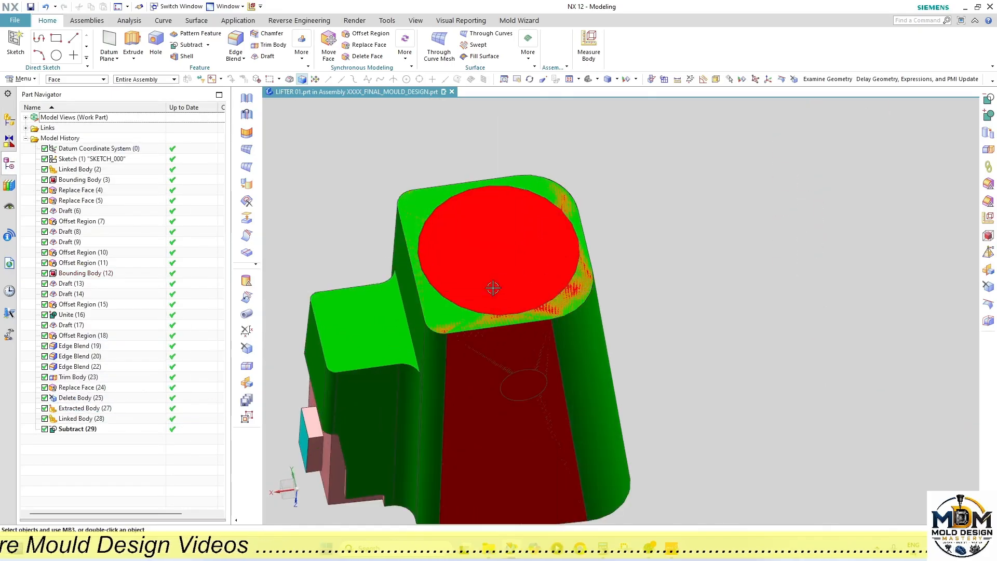
{"action": "left_click", "coordinate": [666, 82]}
{"action": "scroll", "coordinate": [543, 361], "scroll_direction": "down", "scroll_amount": 4}
{"action": "middle_click_drag", "start_coordinate": [544, 363], "coordinate": [596, 318]}
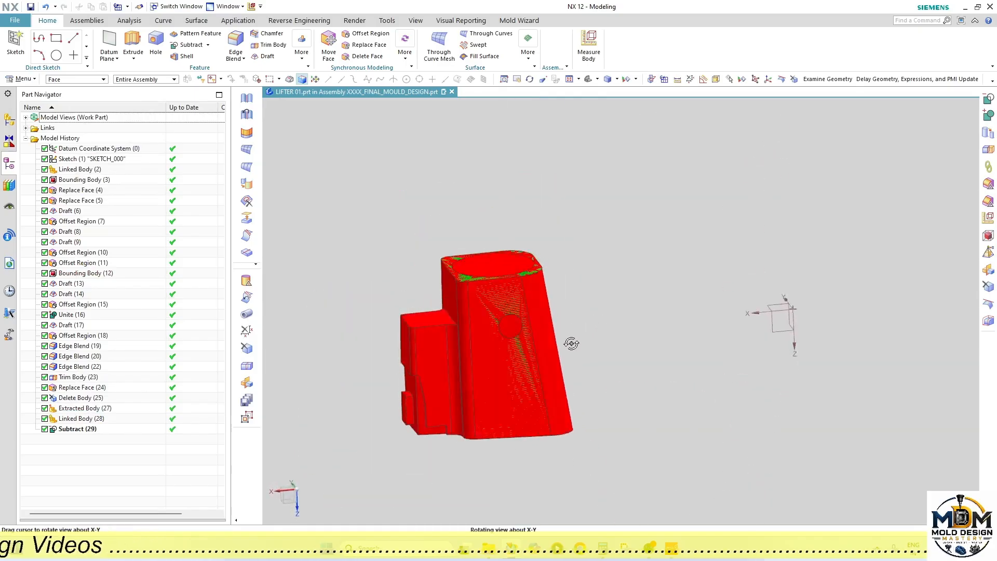
{"action": "middle_click_drag", "start_coordinate": [566, 369], "coordinate": [563, 383]}
{"action": "scroll", "coordinate": [498, 319], "scroll_direction": "up", "scroll_amount": 3}
{"action": "scroll", "coordinate": [499, 320], "scroll_direction": "down", "scroll_amount": 3}
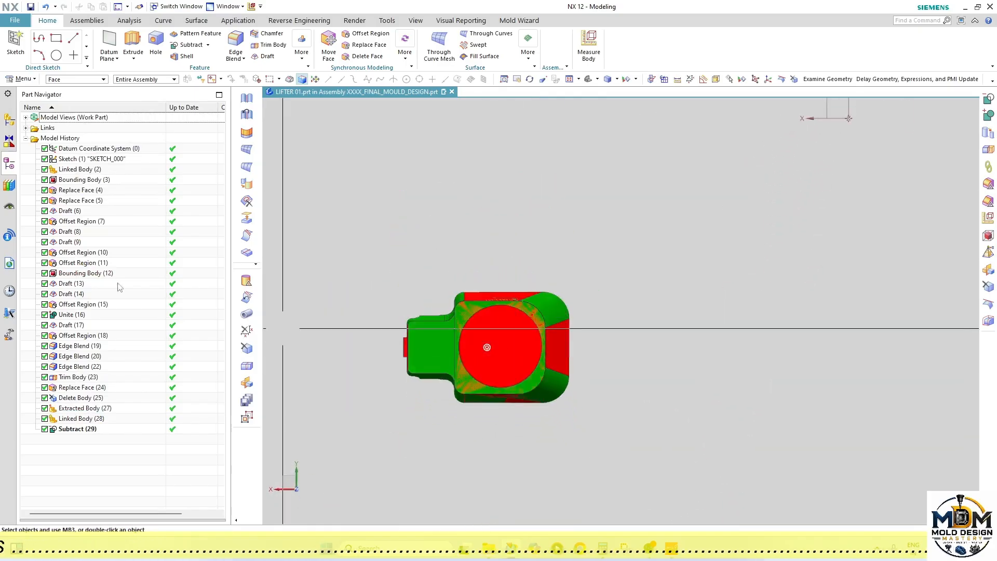
Step: Show LIFTER_01_ROD_ASSMBLY and CORE_BLOCK again to display the lifter in place in the core
{"action": "left_click", "coordinate": [11, 120]}
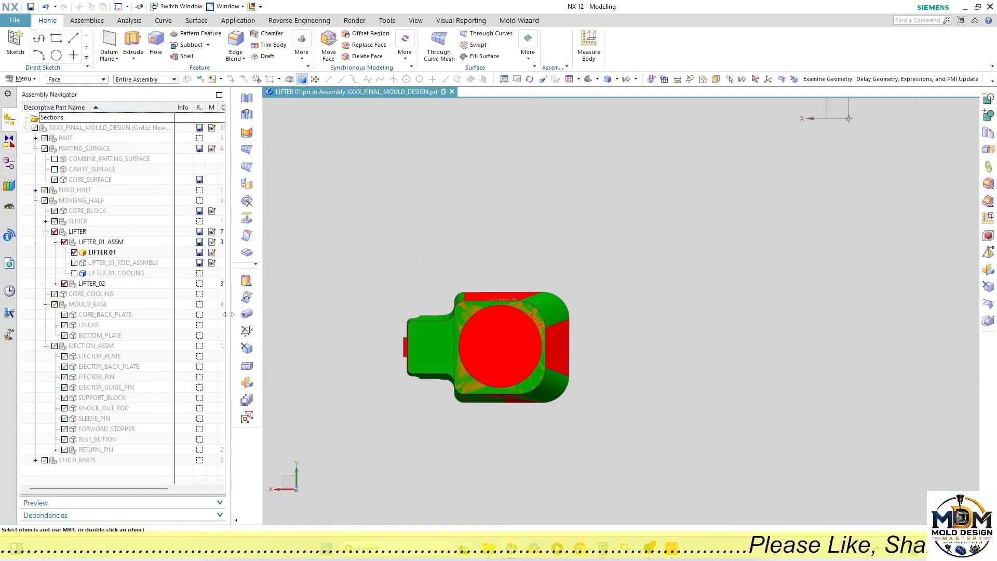
{"action": "middle_click_drag", "start_coordinate": [332, 337], "coordinate": [311, 409]}
{"action": "middle_click_drag", "start_coordinate": [527, 325], "coordinate": [487, 347]}
{"action": "left_click", "coordinate": [74, 263]}
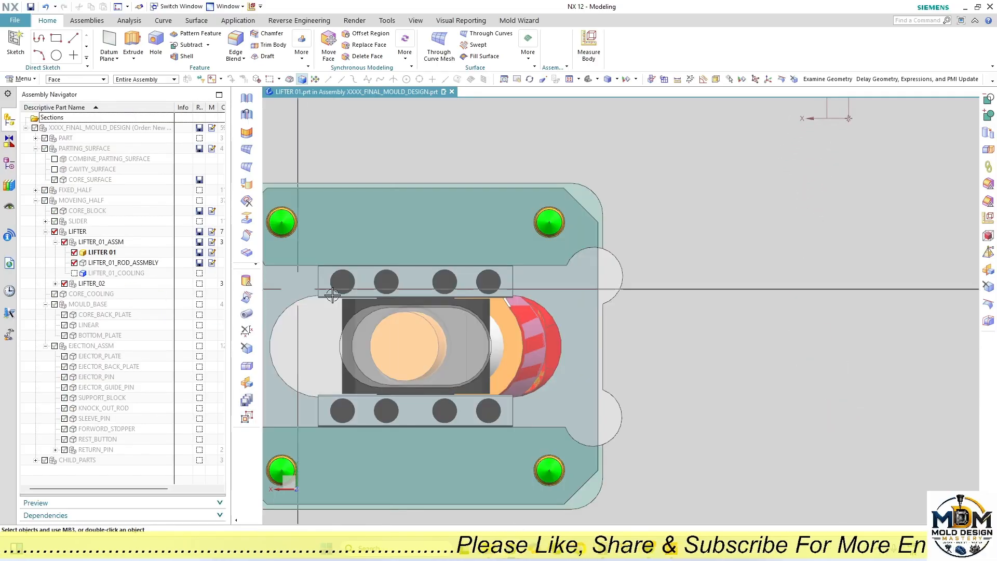
{"action": "middle_click_drag", "start_coordinate": [587, 250], "coordinate": [342, 338]}
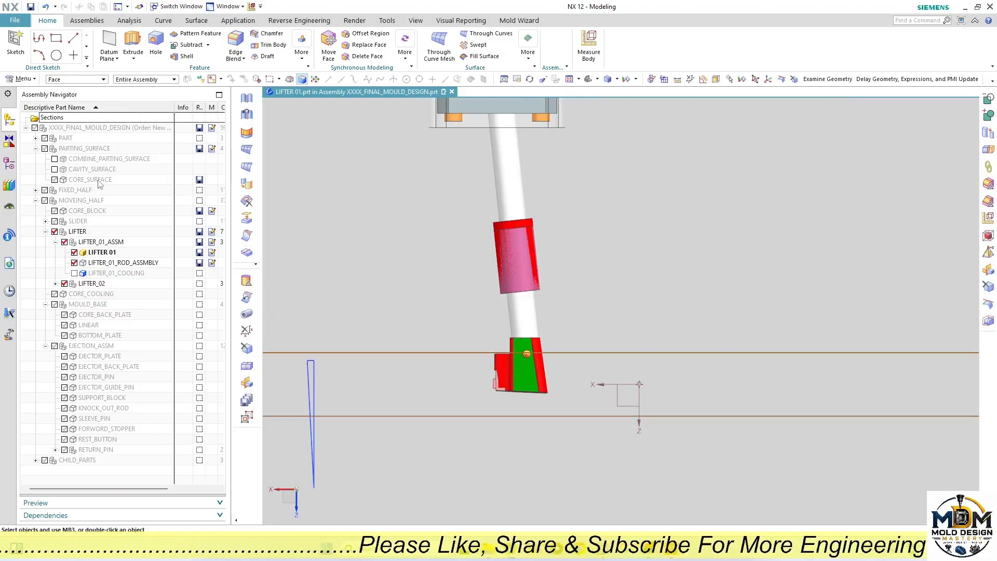
{"action": "left_click", "coordinate": [55, 211]}
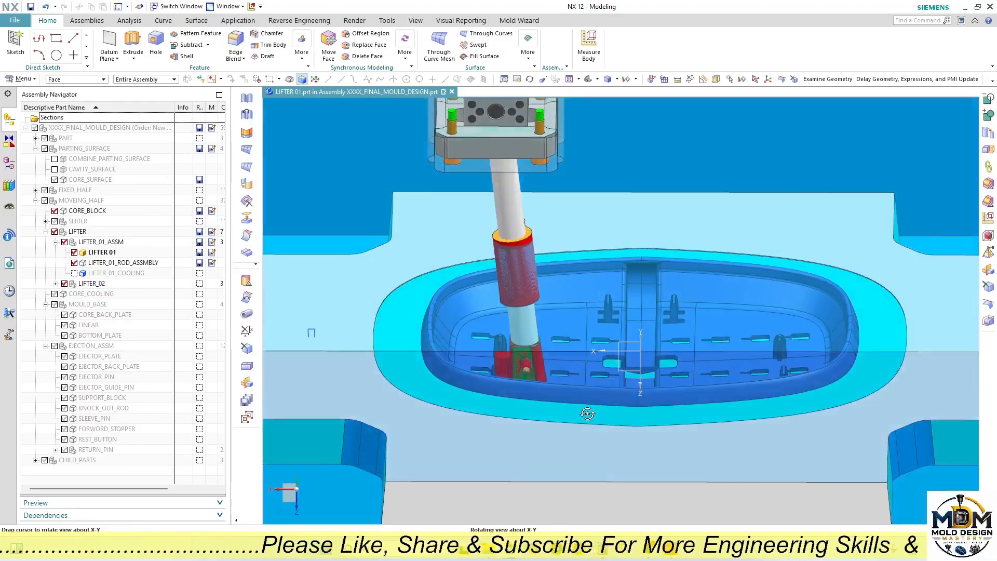
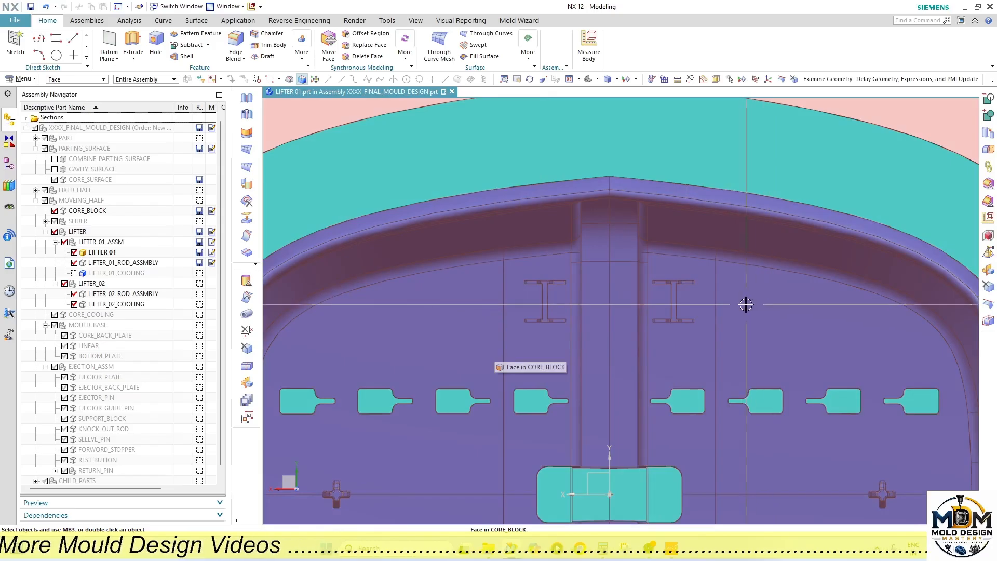
Step: Make the LIFTER_02 assembly the work part
{"action": "scroll", "coordinate": [525, 327], "scroll_direction": "down", "scroll_amount": 5}
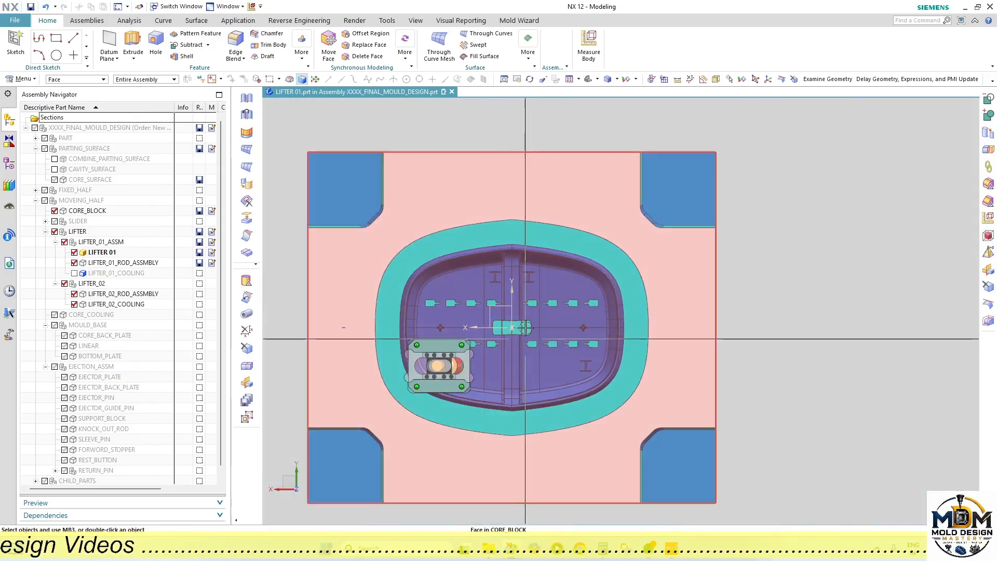
{"action": "middle_click_drag", "start_coordinate": [525, 327], "coordinate": [508, 285]}
{"action": "scroll", "coordinate": [507, 285], "scroll_direction": "up", "scroll_amount": 6}
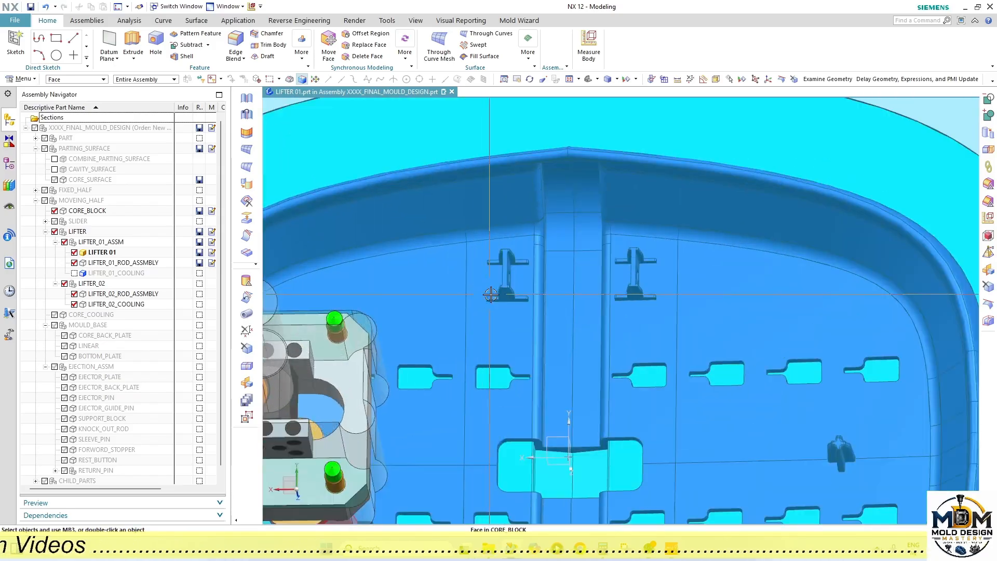
{"action": "key", "text": "F8"}
{"action": "scroll", "coordinate": [516, 309], "scroll_direction": "down", "scroll_amount": 5}
{"action": "middle_click_drag", "start_coordinate": [572, 378], "coordinate": [550, 322]}
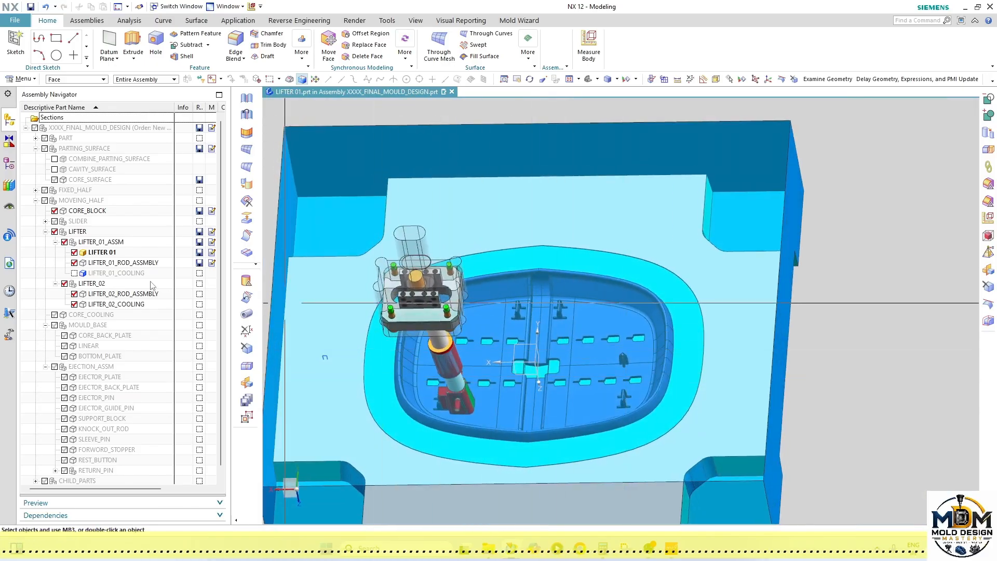
{"action": "double_click", "coordinate": [79, 284]}
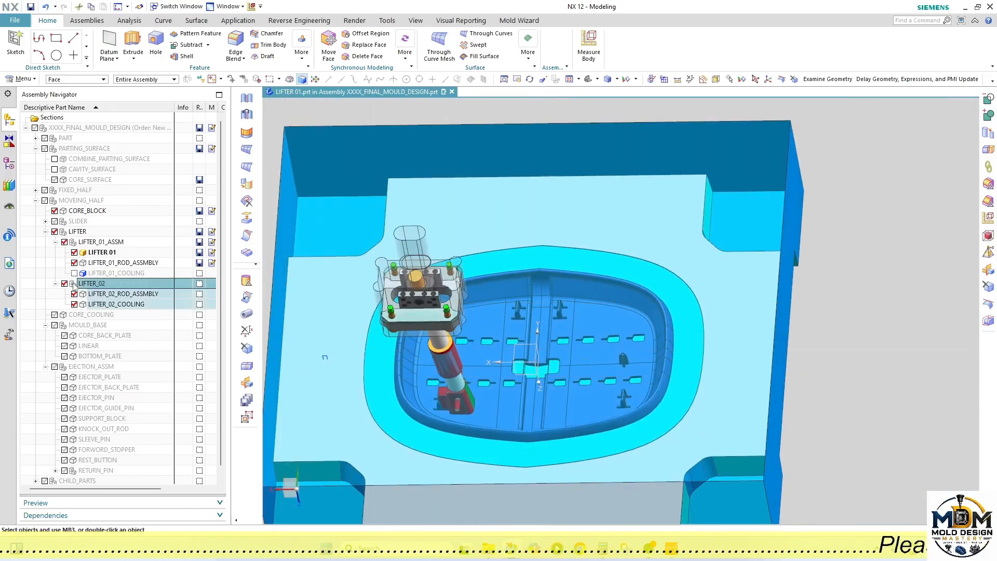
Step: Create an empty component named LIFTER 02 from the Model template in the "video part\final _mould design" folder
{"action": "left_click", "coordinate": [87, 20]}
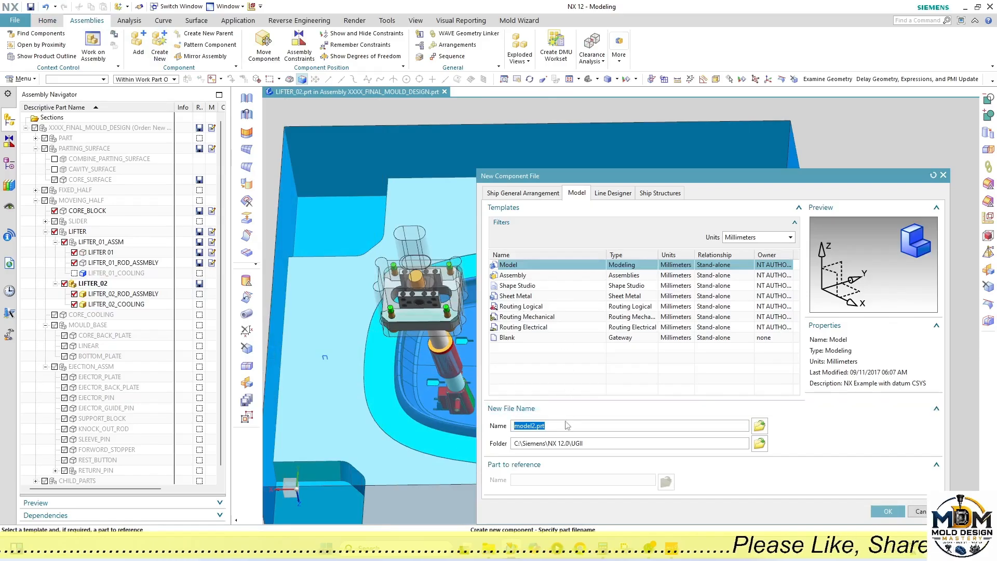
{"action": "left_click", "coordinate": [758, 444]}
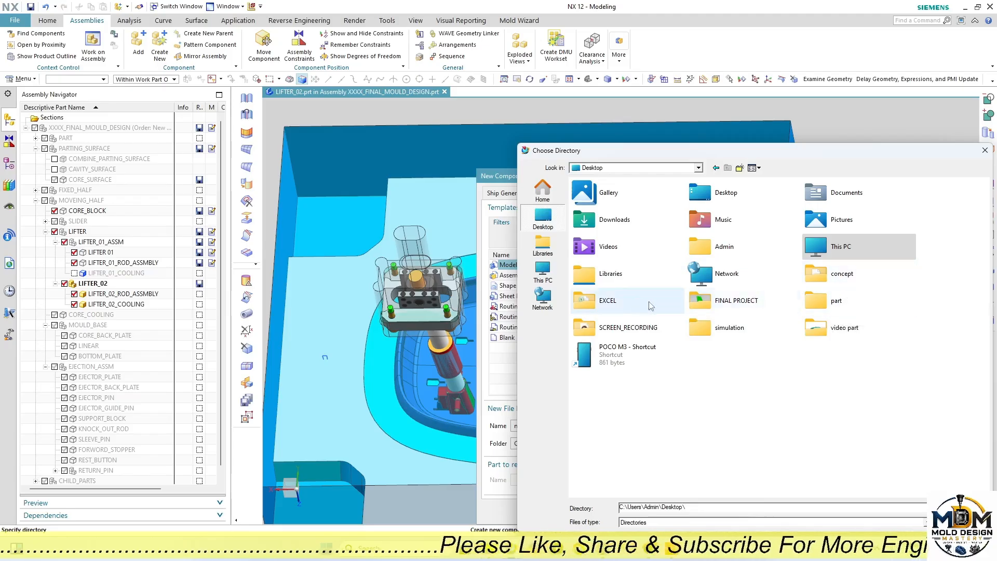
{"action": "double_click", "coordinate": [834, 338]}
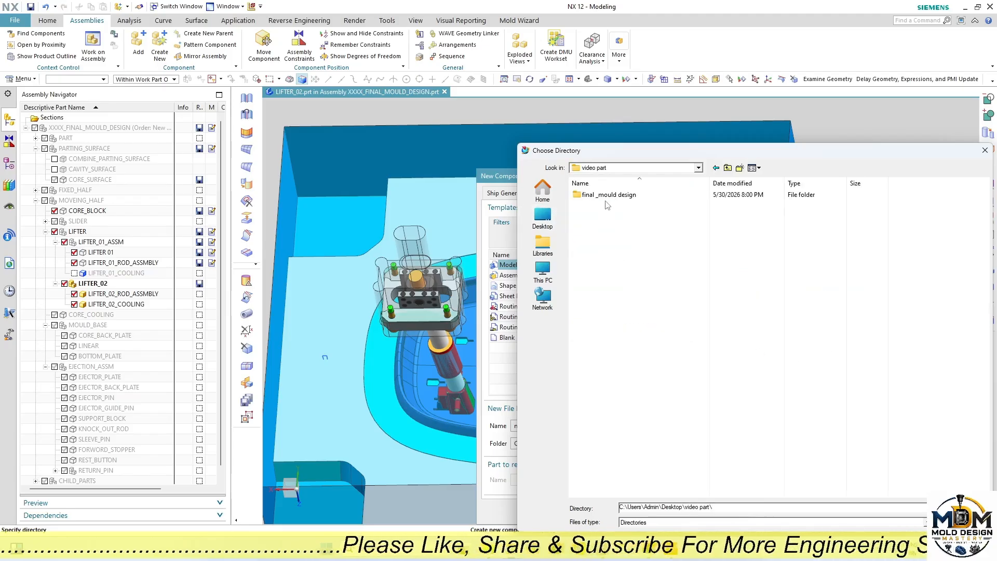
{"action": "double_click", "coordinate": [607, 196]}
{"action": "key", "text": "Return"}
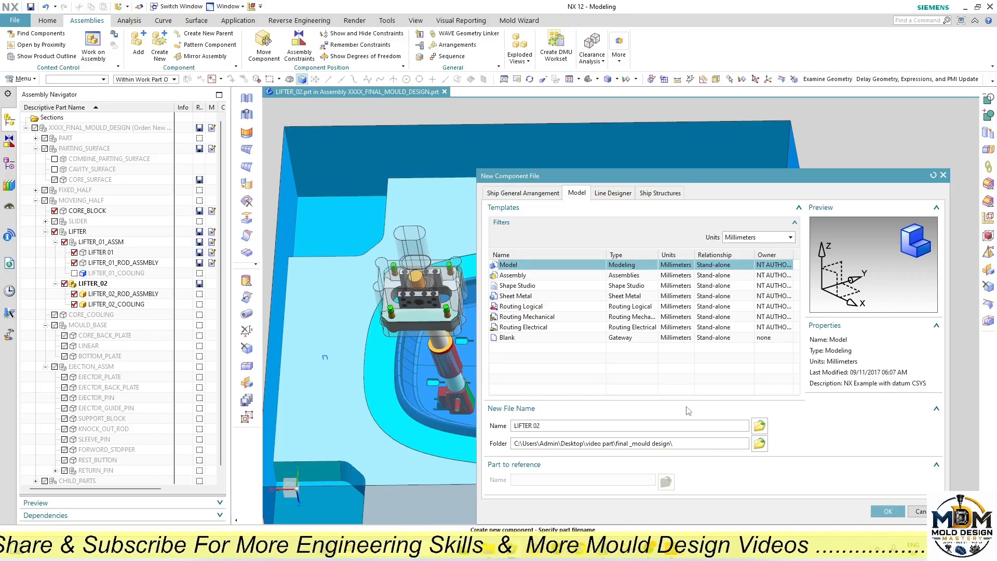
{"action": "left_click", "coordinate": [884, 511]}
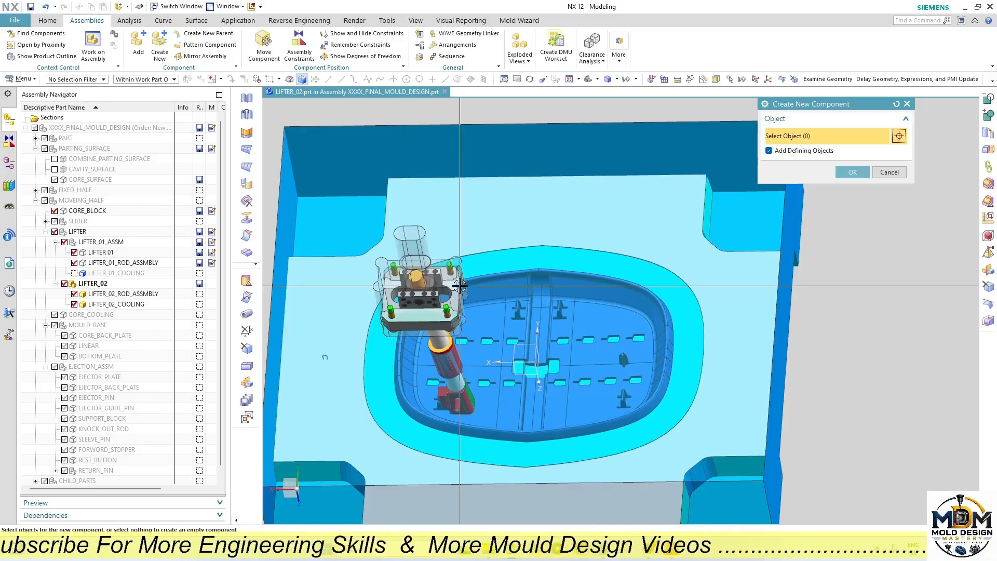
{"action": "left_click", "coordinate": [857, 171]}
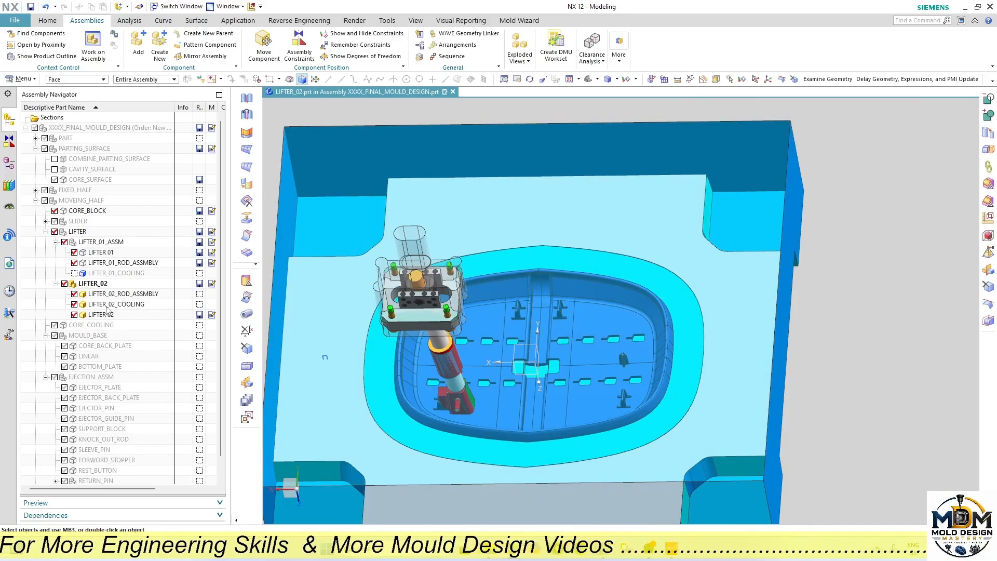
Step: Hide CORE_BLOCK and make the new LIFTER 02 component the work part
{"action": "left_click", "coordinate": [54, 211]}
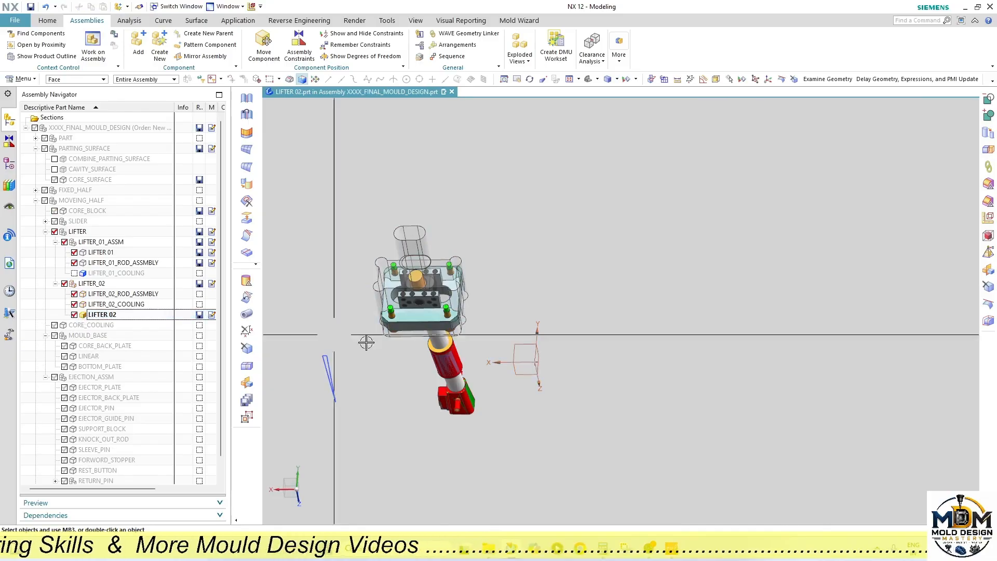
{"action": "scroll", "coordinate": [507, 333], "scroll_direction": "up", "scroll_amount": 8}
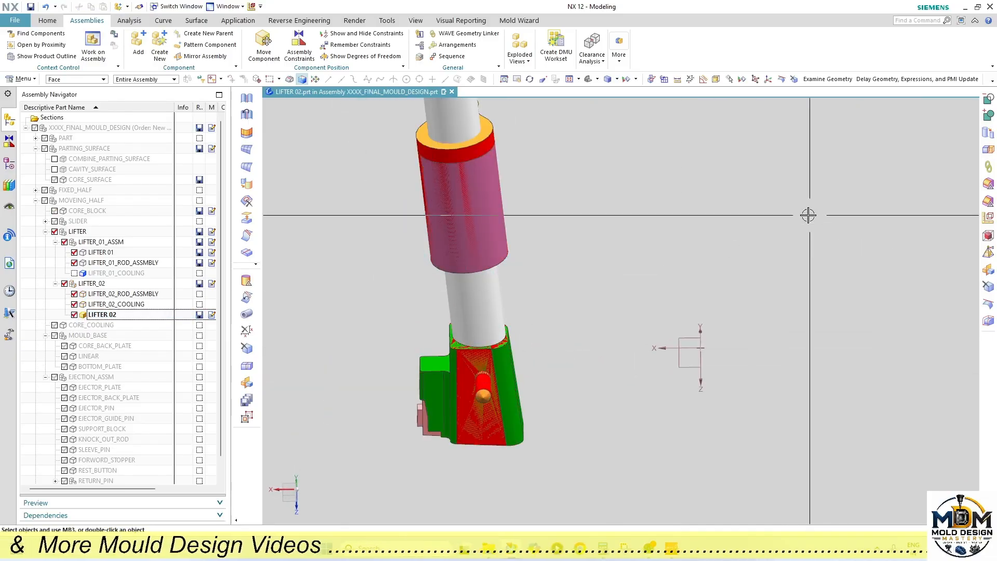
{"action": "left_click", "coordinate": [988, 166]}
{"action": "left_click", "coordinate": [830, 144]}
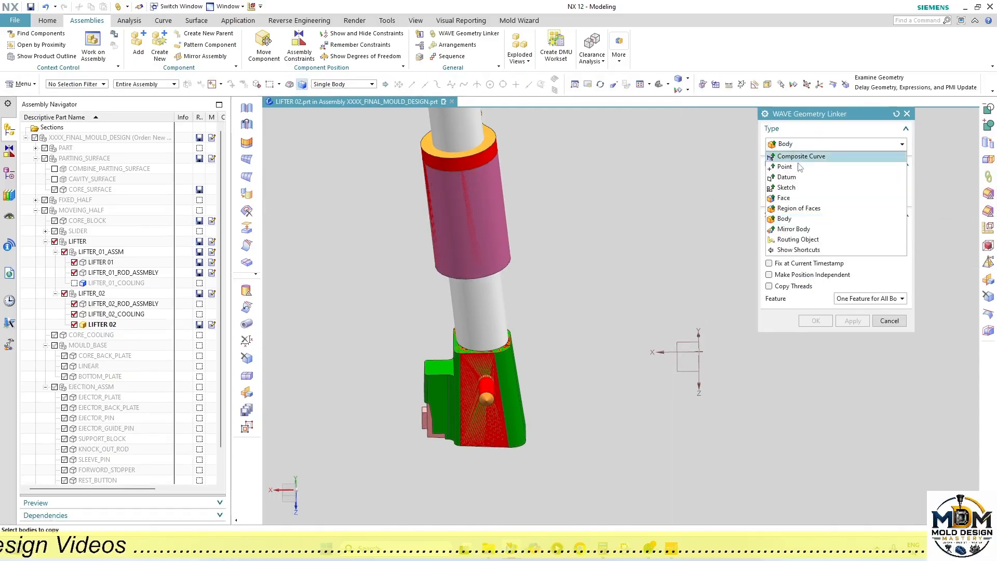
{"action": "left_click", "coordinate": [793, 229]}
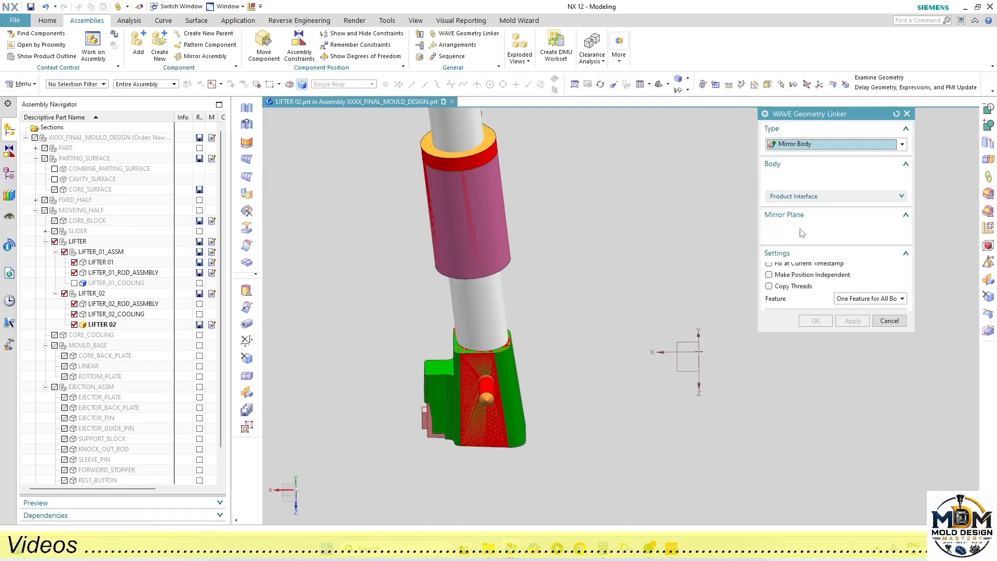
{"action": "left_click", "coordinate": [512, 382]}
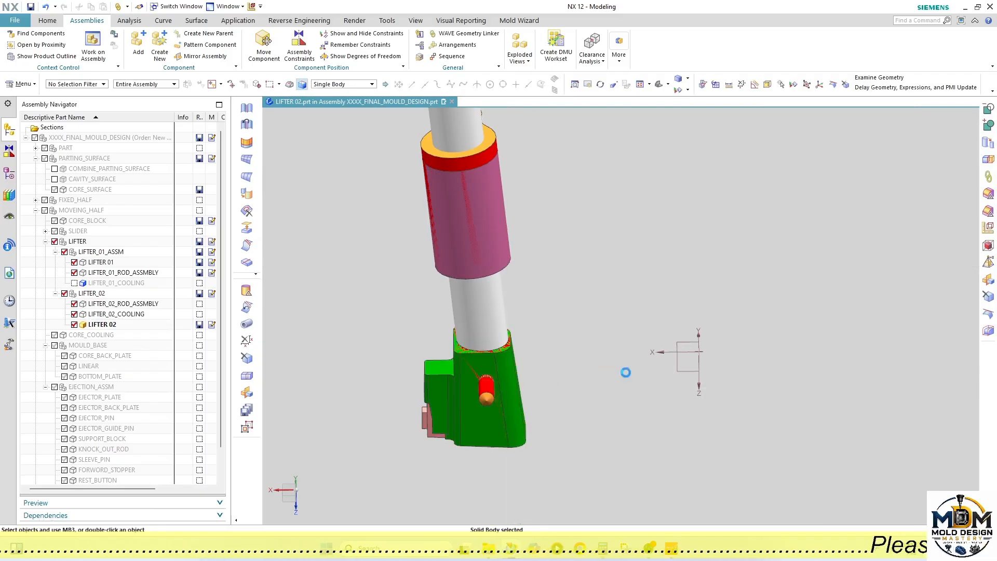
{"action": "scroll", "coordinate": [451, 370], "scroll_direction": "down", "scroll_amount": 5}
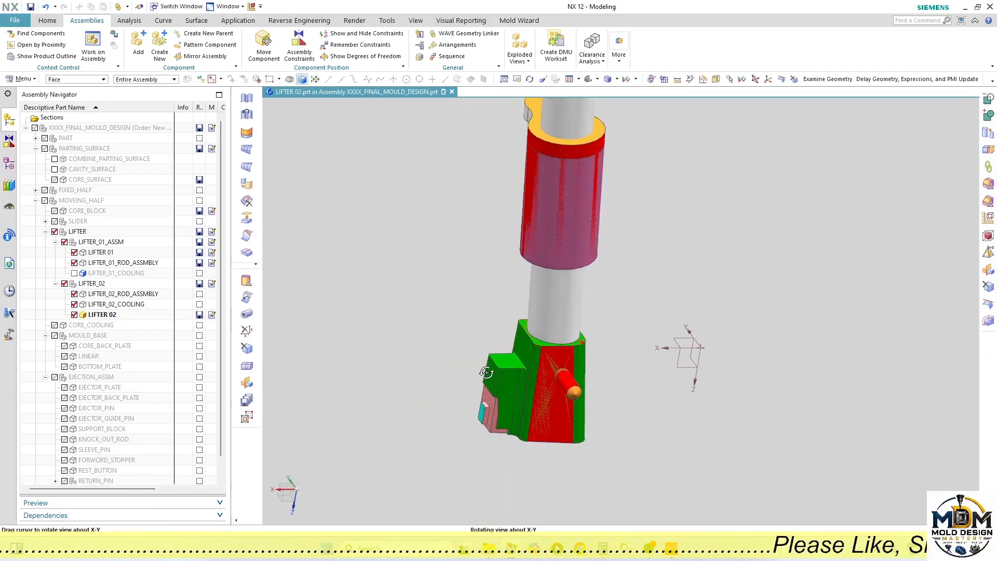
Step: Make LIFTER 01 the work part and hide its Extracted Body (27)
{"action": "double_click", "coordinate": [84, 253]}
{"action": "left_click", "coordinate": [9, 165]}
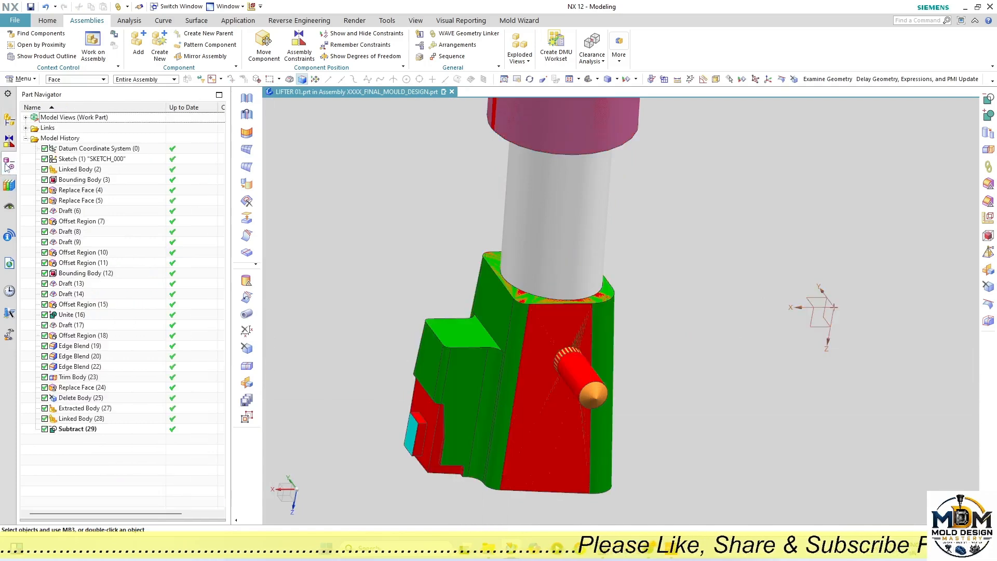
{"action": "right_click", "coordinate": [78, 409]}
{"action": "left_click", "coordinate": [104, 148]}
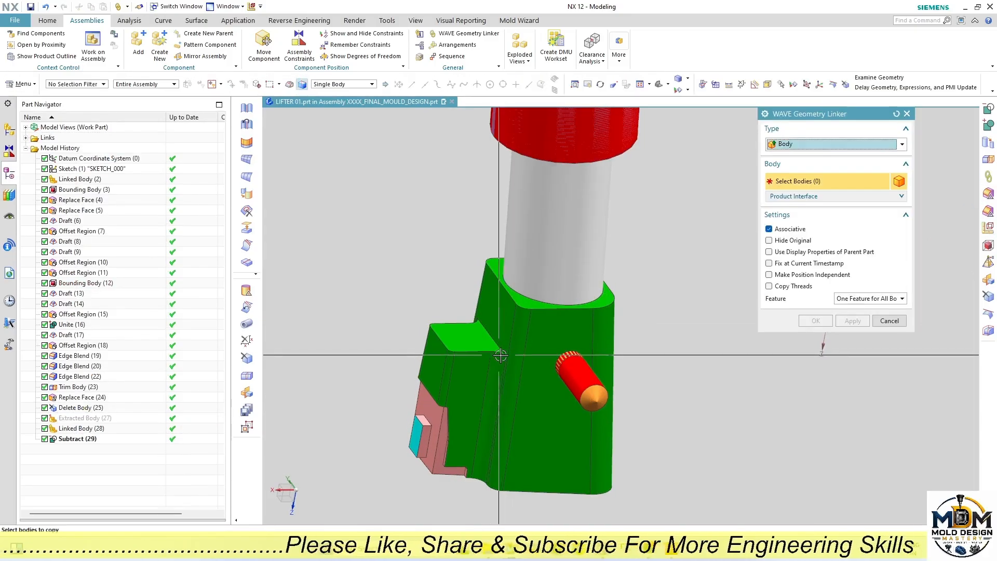
{"action": "scroll", "coordinate": [422, 385], "scroll_direction": "down", "scroll_amount": 8}
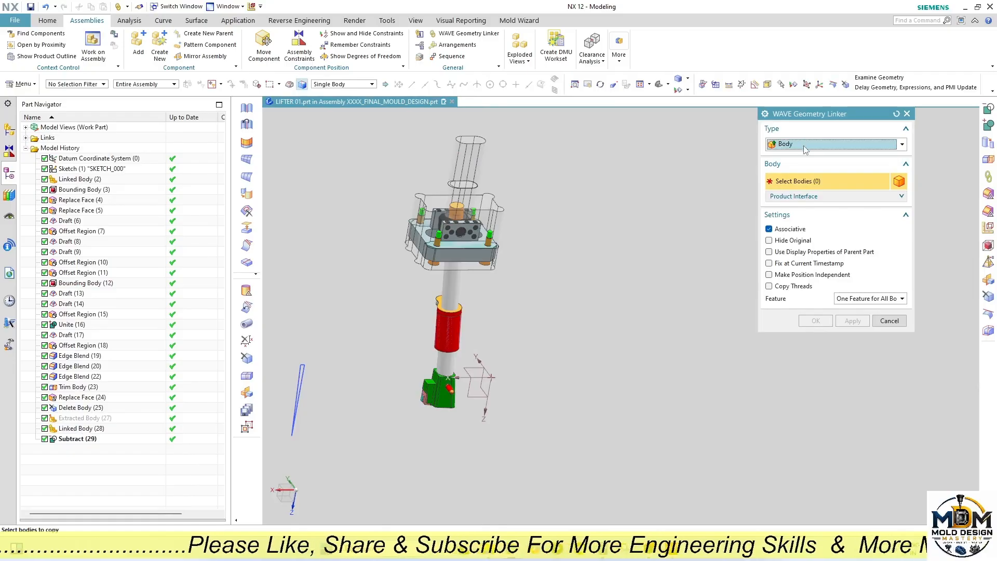
{"action": "left_click", "coordinate": [803, 149]}
{"action": "left_click", "coordinate": [792, 230]}
{"action": "scroll", "coordinate": [428, 392], "scroll_direction": "up", "scroll_amount": 4}
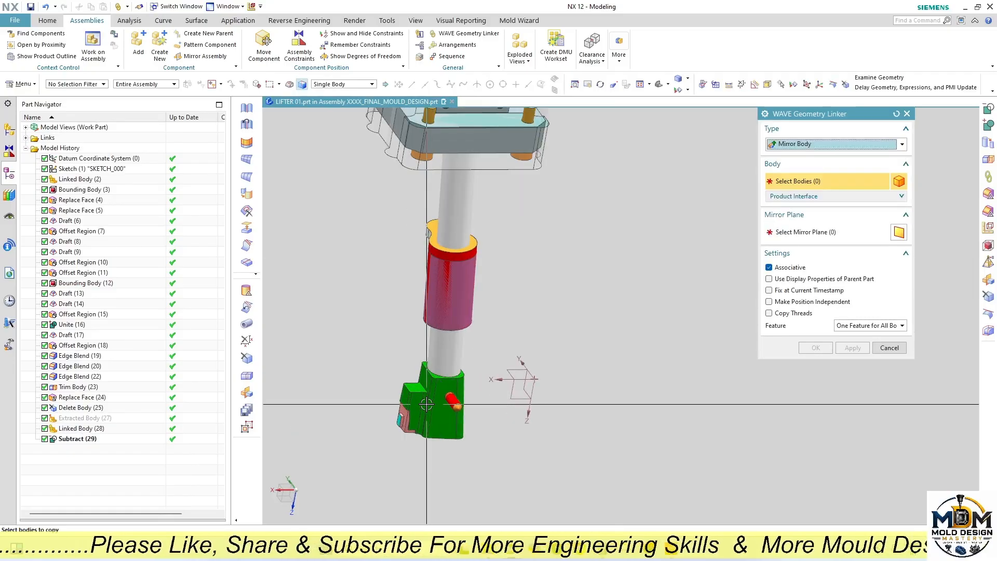
{"action": "left_click", "coordinate": [137, 85]}
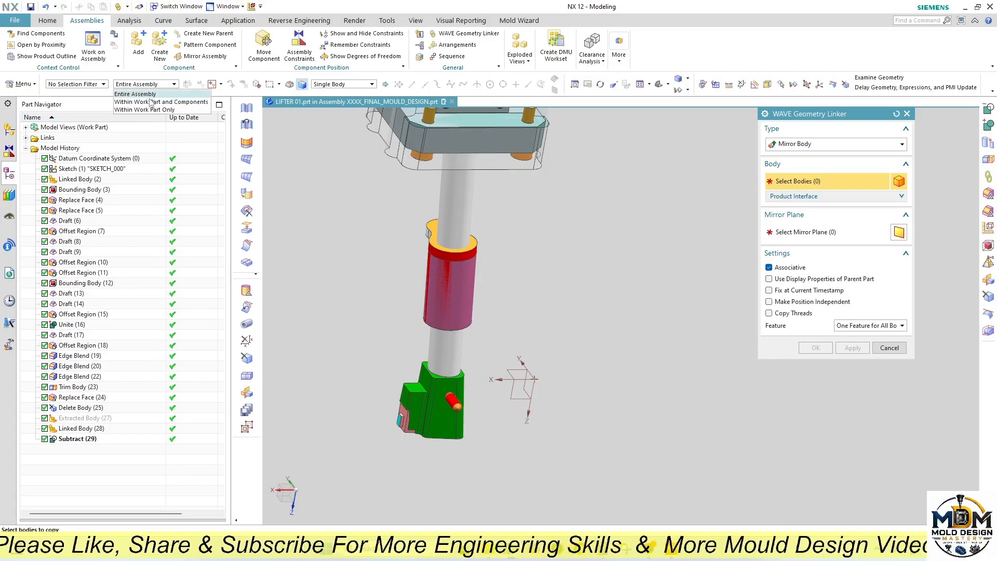
{"action": "left_click", "coordinate": [149, 96]}
{"action": "left_click", "coordinate": [889, 348]}
Step: In LIFTER 02, create a WAVE-linked Mirror Body of the LIFTER 01 block about the YZ plane of LIFTER 01
{"action": "left_click", "coordinate": [10, 123]}
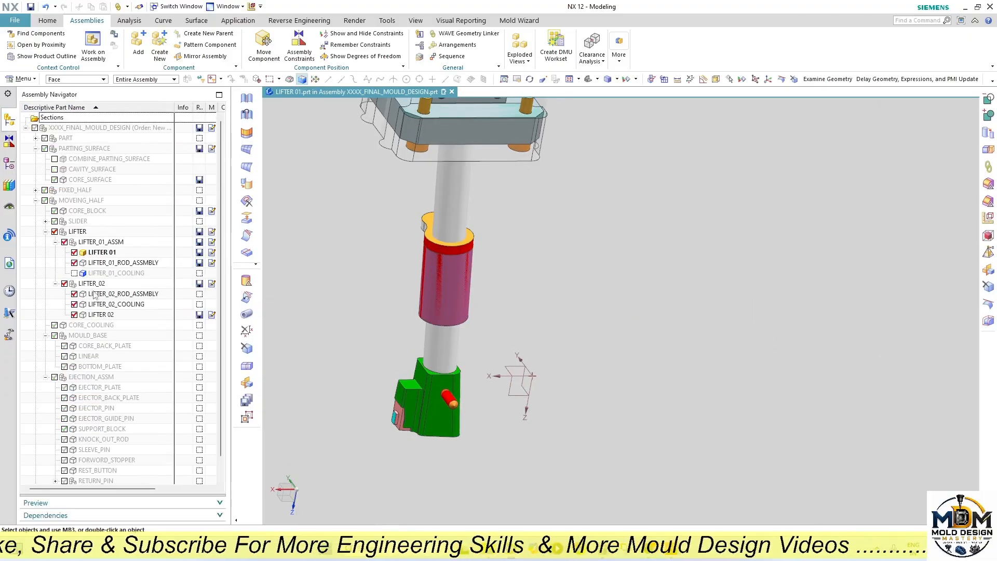
{"action": "left_click", "coordinate": [988, 167]}
{"action": "left_click", "coordinate": [831, 144]}
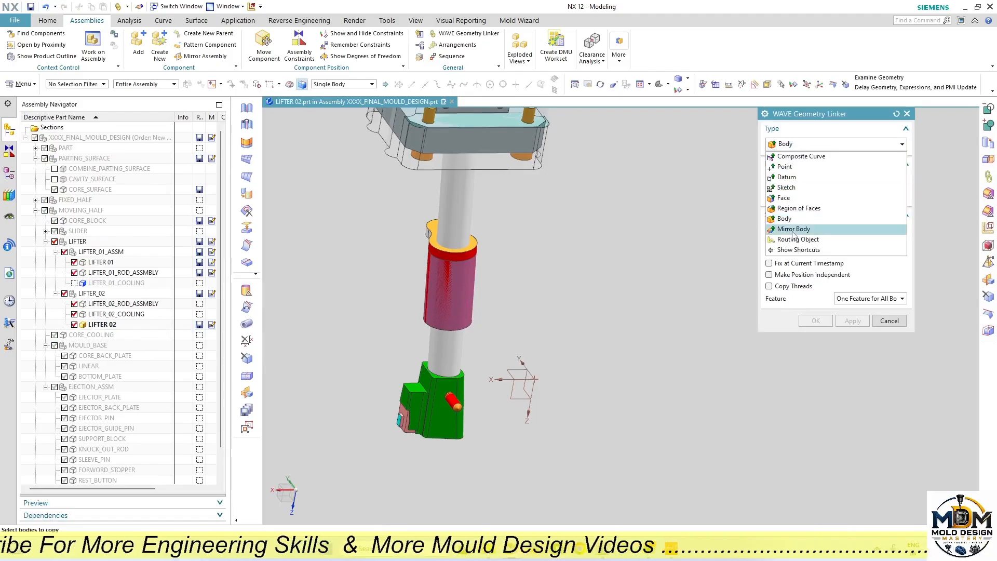
{"action": "left_click", "coordinate": [794, 229]}
{"action": "left_click", "coordinate": [439, 402]}
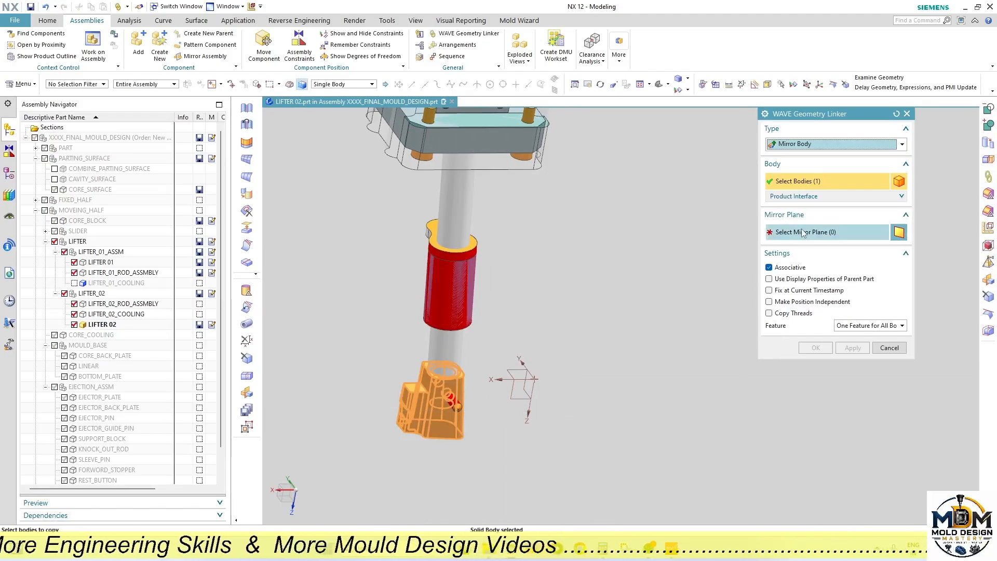
{"action": "left_click", "coordinate": [525, 391]}
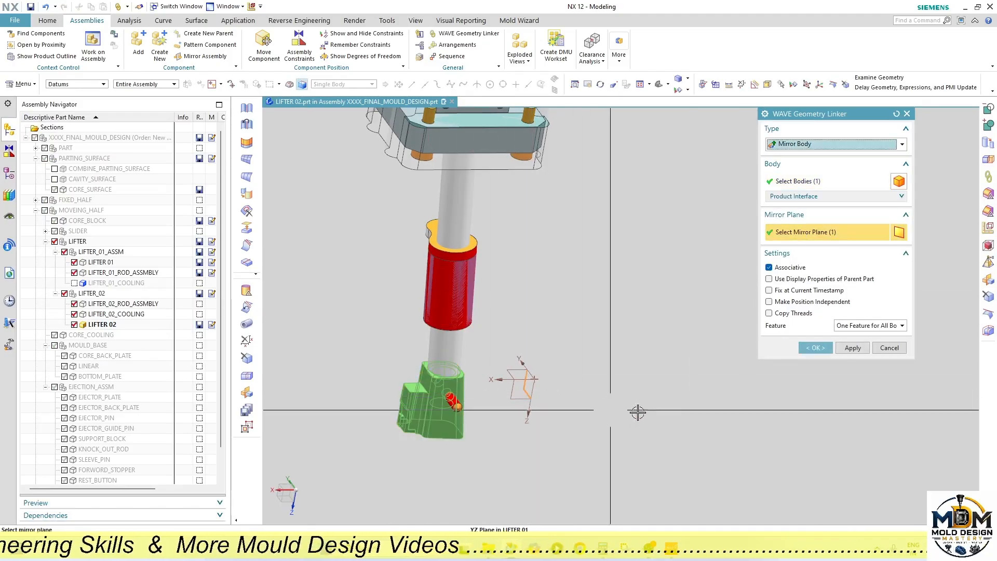
{"action": "left_click", "coordinate": [826, 345]}
Step: Inspect the mirrored lifter block and check the model history of LIFTER 02
{"action": "middle_click_drag", "start_coordinate": [724, 358], "coordinate": [735, 383]}
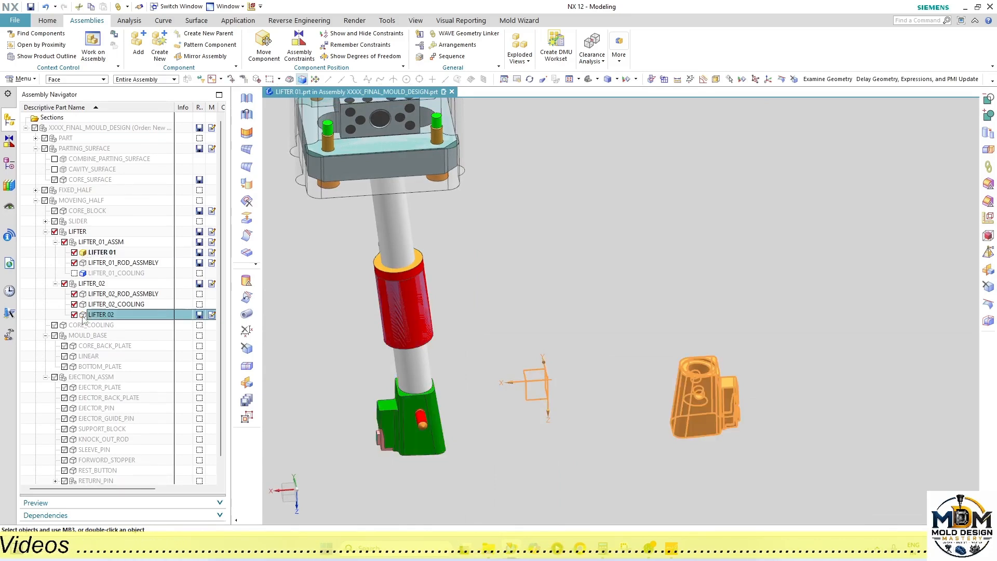
{"action": "left_click", "coordinate": [10, 165]}
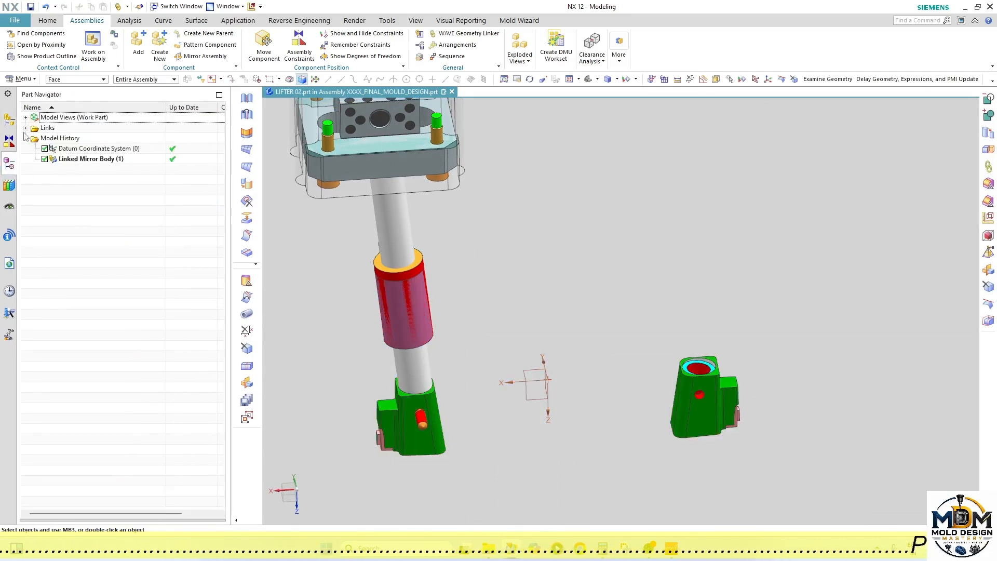
{"action": "left_click", "coordinate": [9, 119]}
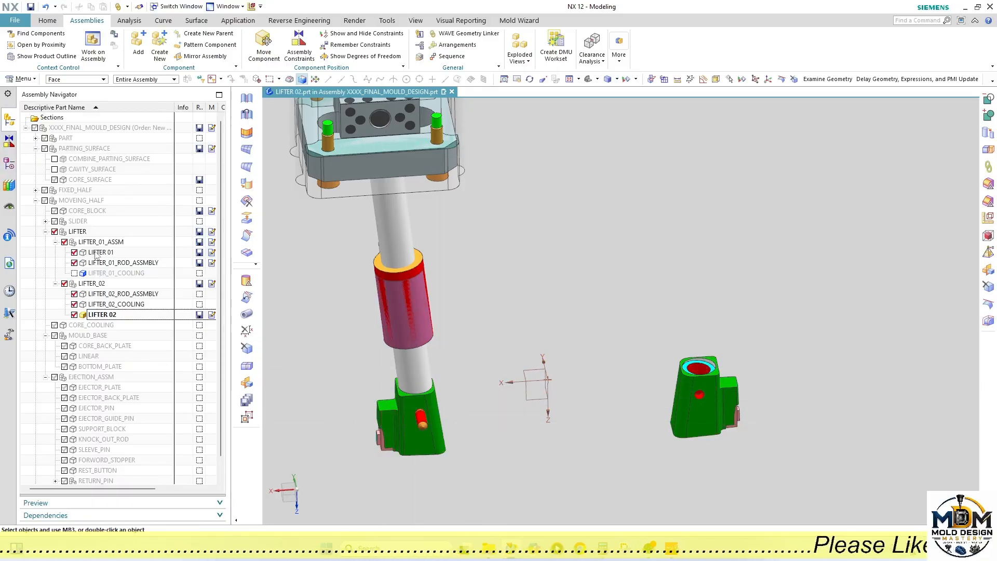
Step: Make LIFTER_01_ROD_ASSMBLY the work part and hide the clearance bodies around its base plate, rod and guide bush
{"action": "left_click", "coordinate": [88, 263]}
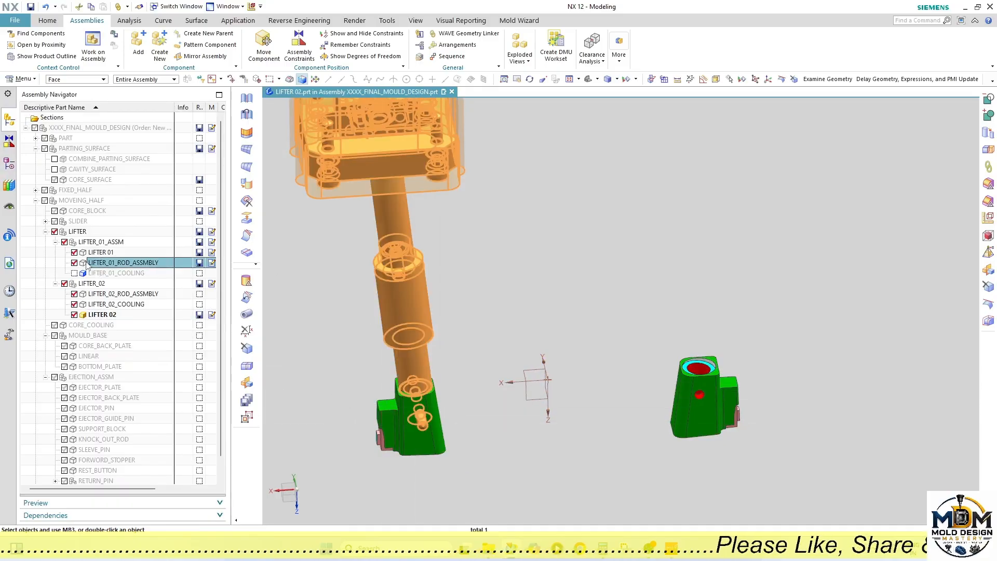
{"action": "double_click", "coordinate": [87, 263]}
{"action": "scroll", "coordinate": [460, 325], "scroll_direction": "down", "scroll_amount": 4}
{"action": "key", "text": "F8"}
{"action": "scroll", "coordinate": [447, 223], "scroll_direction": "up", "scroll_amount": 3}
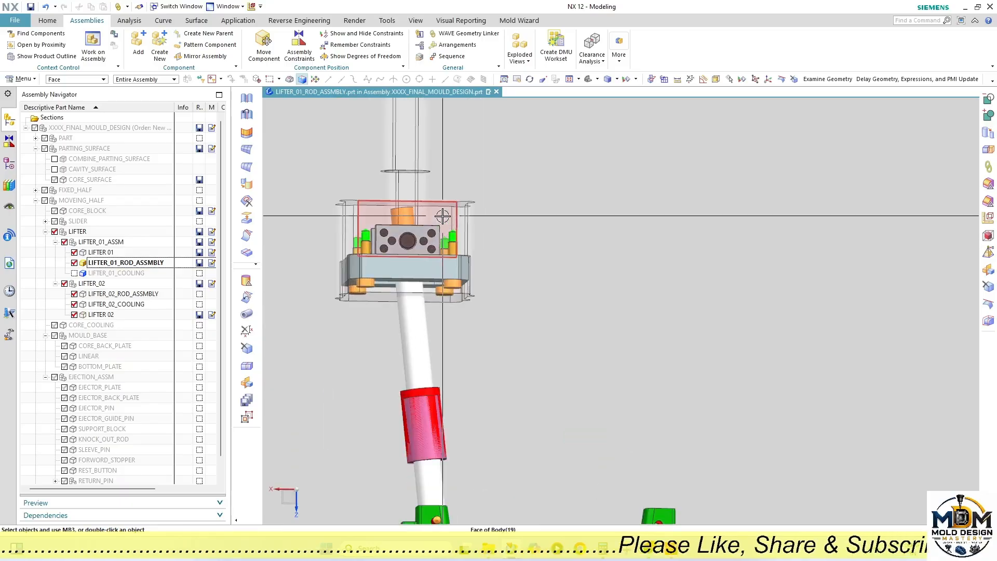
{"action": "left_click", "coordinate": [442, 216]}
{"action": "key", "text": "ctrl+b"}
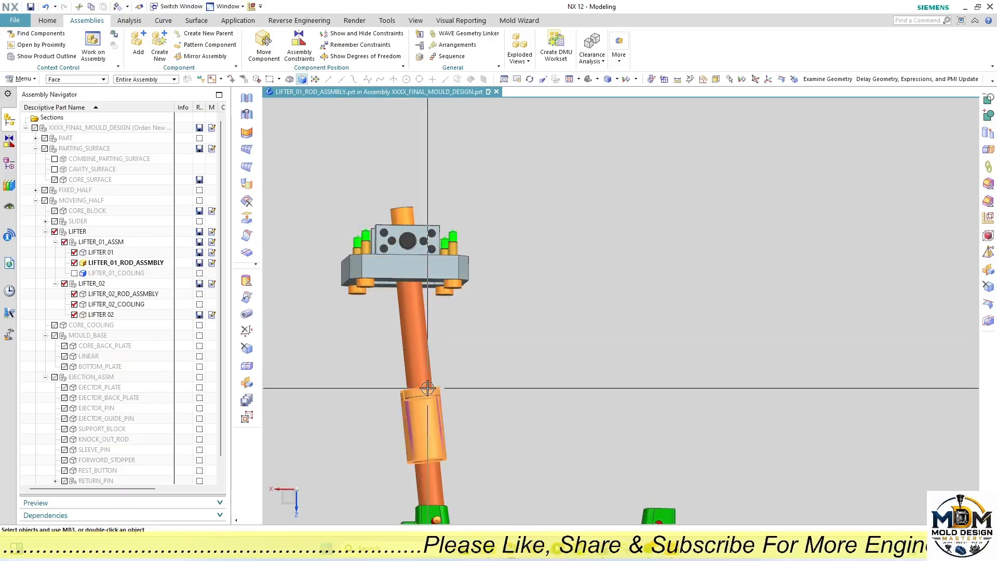
{"action": "scroll", "coordinate": [493, 319], "scroll_direction": "down", "scroll_amount": 3}
{"action": "middle_click_drag", "start_coordinate": [494, 318], "coordinate": [500, 378]}
{"action": "scroll", "coordinate": [435, 236], "scroll_direction": "up", "scroll_amount": 4}
{"action": "scroll", "coordinate": [435, 237], "scroll_direction": "down", "scroll_amount": 4}
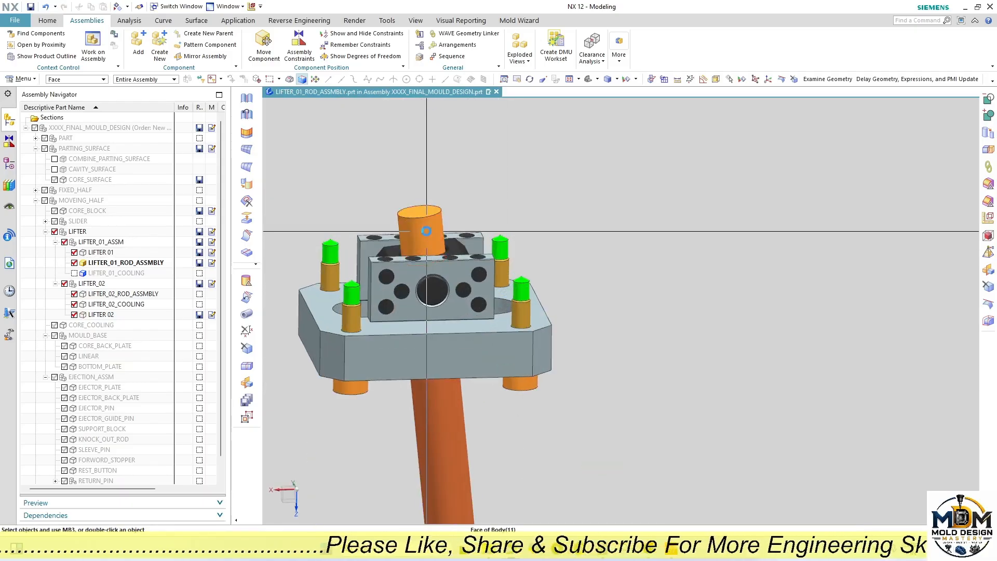
{"action": "mouse_move", "coordinate": [470, 338]}
{"action": "middle_mouse_down"}
{"action": "mouse_move", "coordinate": [476, 367]}
{"action": "mouse_move", "coordinate": [474, 343]}
{"action": "middle_mouse_up"}
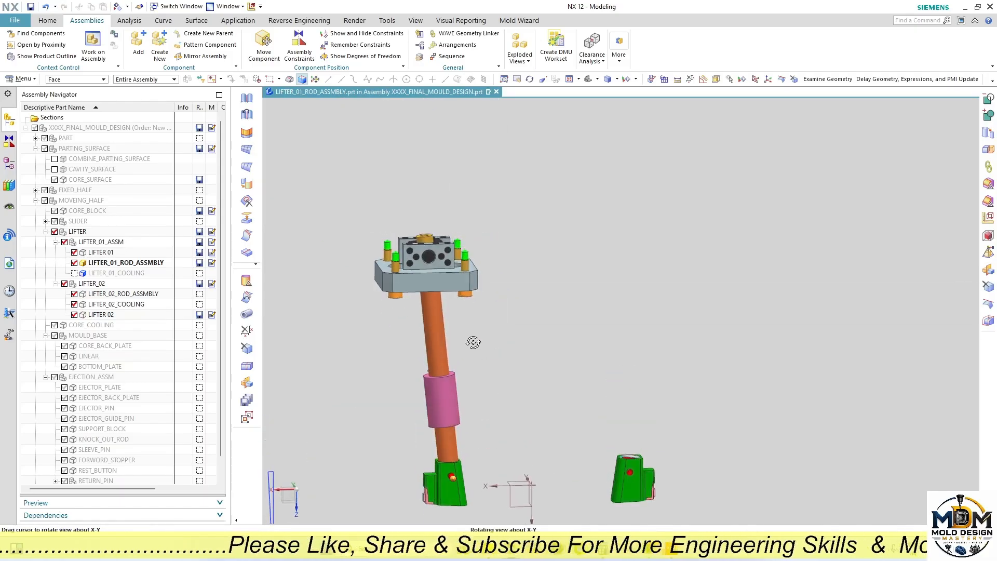
Step: Make LIFTER_02_ROD_ASSMBLY the work part and start a WAVE-linked Mirror Body with the lifter 01 base plate group, rod and guide bush
{"action": "key", "text": "F8"}
{"action": "left_click", "coordinate": [85, 265]}
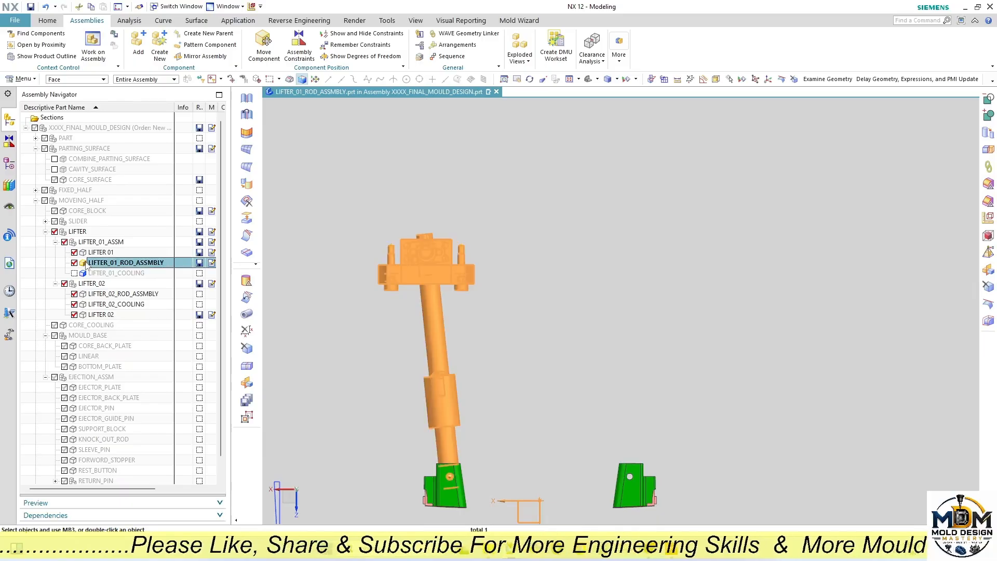
{"action": "scroll", "coordinate": [453, 302], "scroll_direction": "down", "scroll_amount": 2}
{"action": "scroll", "coordinate": [429, 410], "scroll_direction": "up", "scroll_amount": 2}
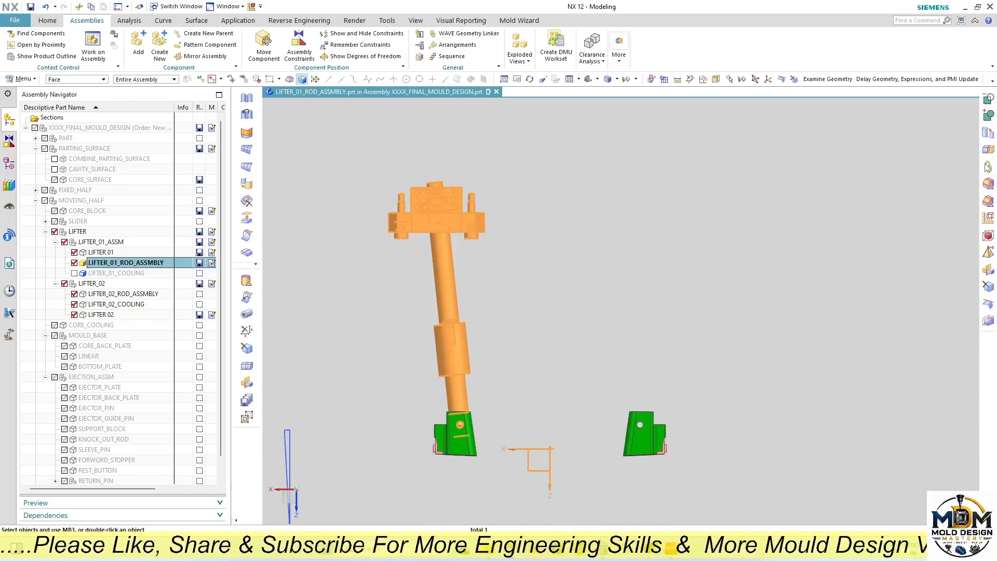
{"action": "key", "text": "Escape"}
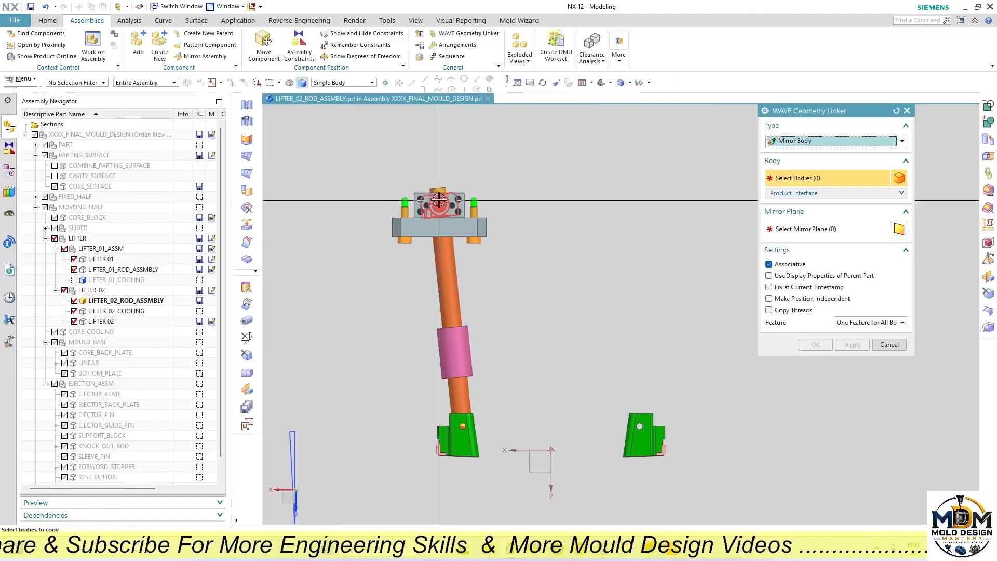
{"action": "mouse_move", "coordinate": [359, 166]}
{"action": "left_mouse_down"}
{"action": "mouse_move", "coordinate": [536, 270]}
{"action": "mouse_move", "coordinate": [539, 262]}
{"action": "left_mouse_up"}
{"action": "left_click", "coordinate": [451, 291]}
{"action": "left_click", "coordinate": [459, 341]}
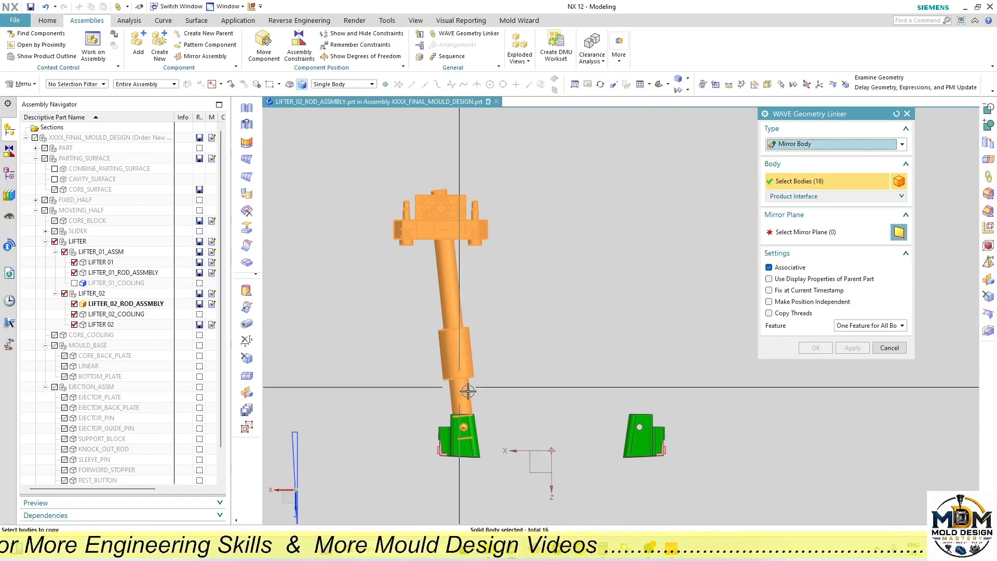
Step: Add the remaining small fasteners around the lifter 01 guide bush and block to the bodies selected for mirroring
{"action": "scroll", "coordinate": [463, 427], "scroll_direction": "up", "scroll_amount": 5}
{"action": "left_click", "coordinate": [525, 335]}
{"action": "scroll", "coordinate": [405, 284], "scroll_direction": "down", "scroll_amount": 4}
{"action": "scroll", "coordinate": [502, 406], "scroll_direction": "up", "scroll_amount": 4}
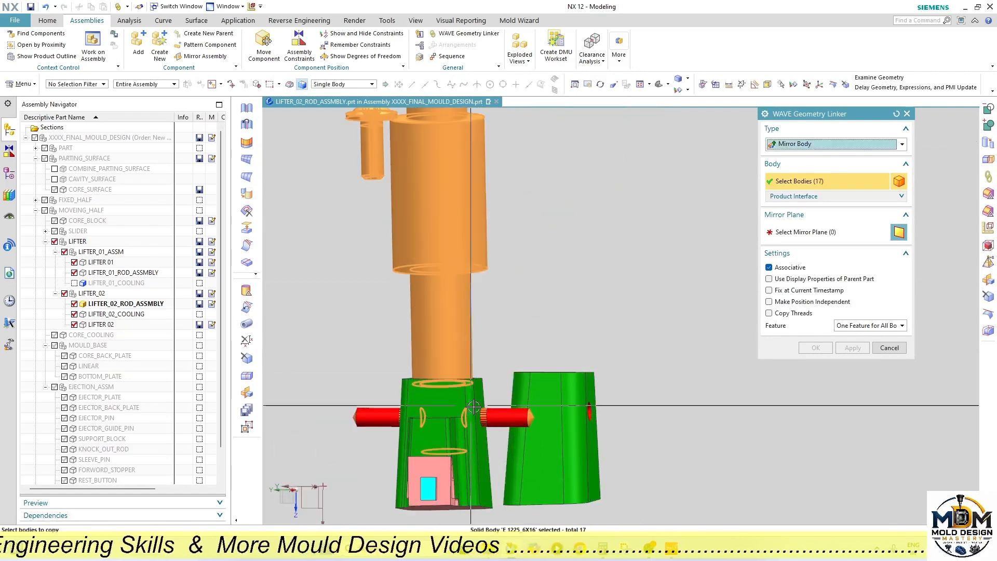
{"action": "left_click", "coordinate": [500, 417]}
{"action": "scroll", "coordinate": [336, 370], "scroll_direction": "down", "scroll_amount": 5}
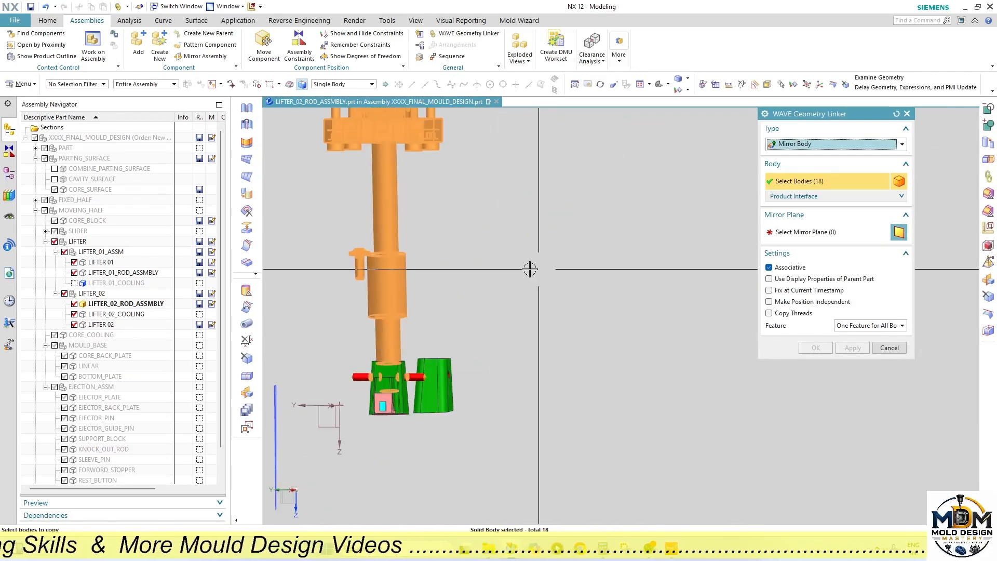
{"action": "middle_click_drag", "start_coordinate": [530, 269], "coordinate": [434, 351]}
{"action": "scroll", "coordinate": [434, 351], "scroll_direction": "up", "scroll_amount": 5}
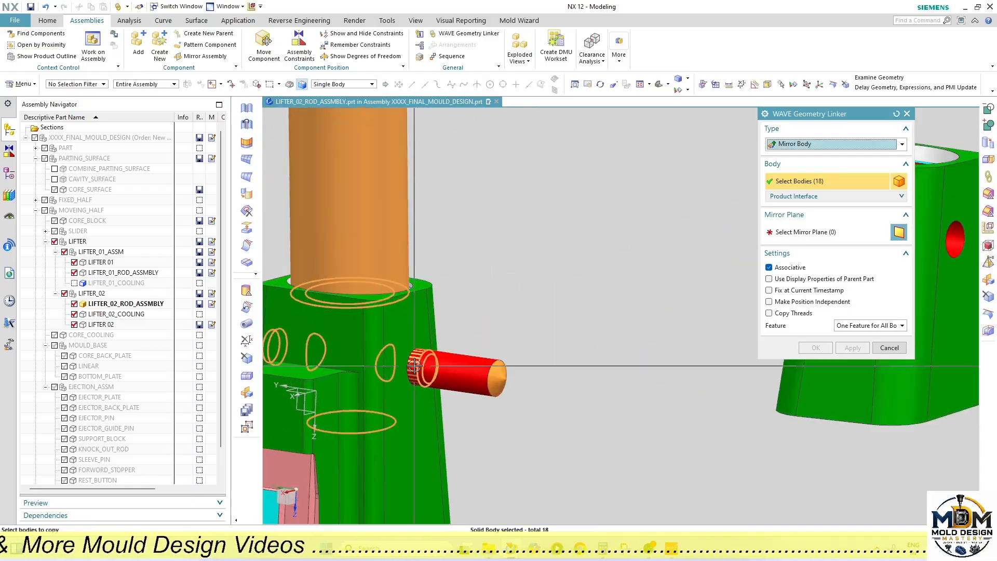
{"action": "scroll", "coordinate": [565, 351], "scroll_direction": "down", "scroll_amount": 5}
Step: Create the associative linked mirror of the rod assembly bodies about the YZ datum plane between the two lifters
{"action": "left_click", "coordinate": [801, 232]}
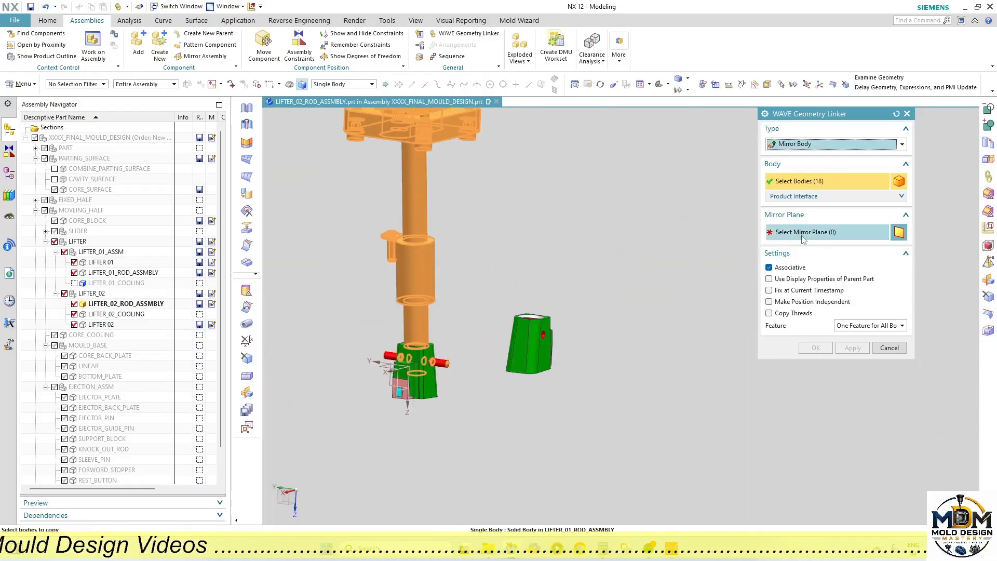
{"action": "left_click", "coordinate": [803, 240]}
{"action": "middle_click_drag", "start_coordinate": [535, 369], "coordinate": [444, 382]}
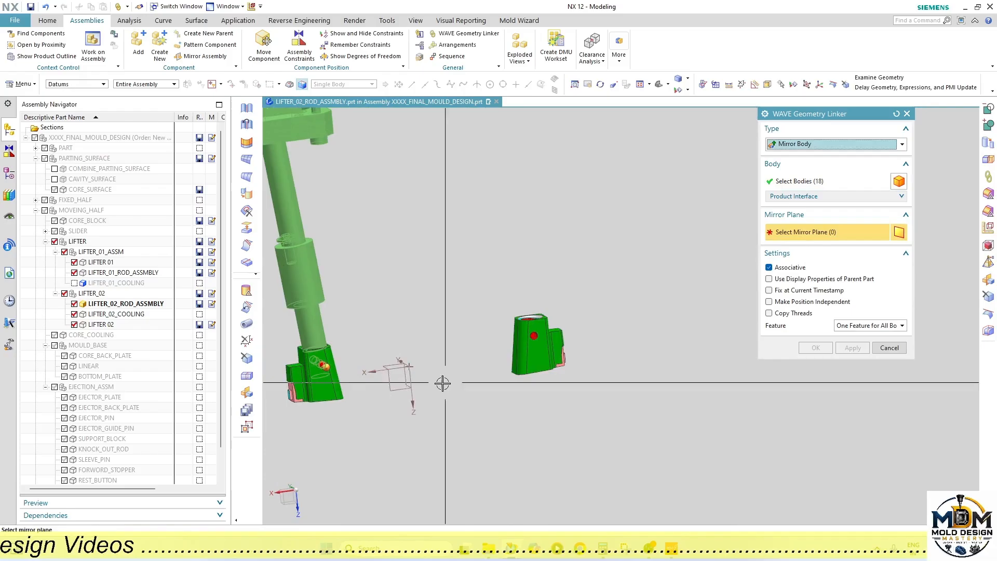
{"action": "left_click", "coordinate": [404, 374]}
{"action": "left_click", "coordinate": [815, 348]}
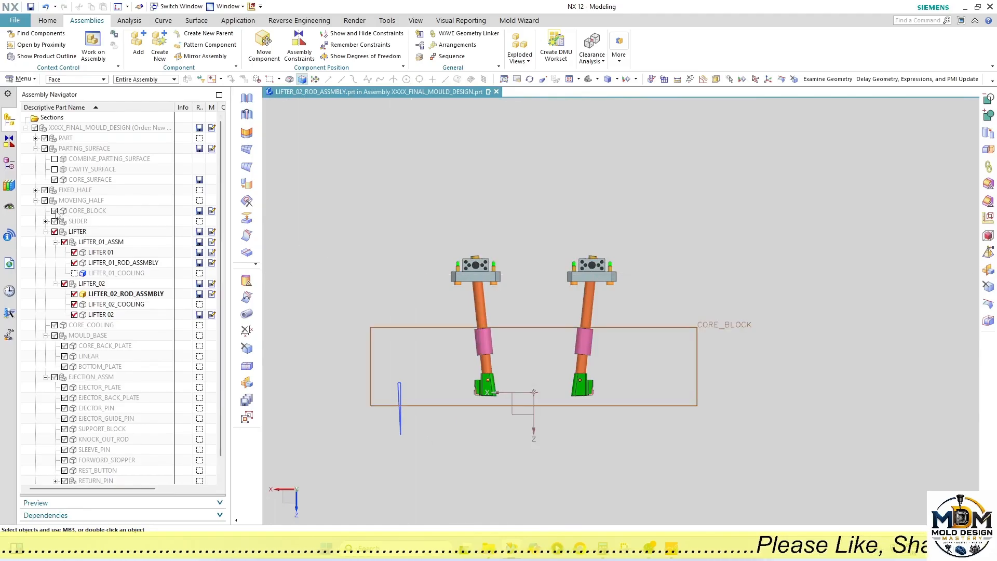
Step: Show CORE_BLOCK and check how both lifter assemblies, especially the mirrored lifter block, sit in the core
{"action": "left_click", "coordinate": [55, 211]}
{"action": "middle_click_drag", "start_coordinate": [522, 301], "coordinate": [547, 412]}
{"action": "key", "text": "F8"}
{"action": "scroll", "coordinate": [556, 302], "scroll_direction": "up", "scroll_amount": 3}
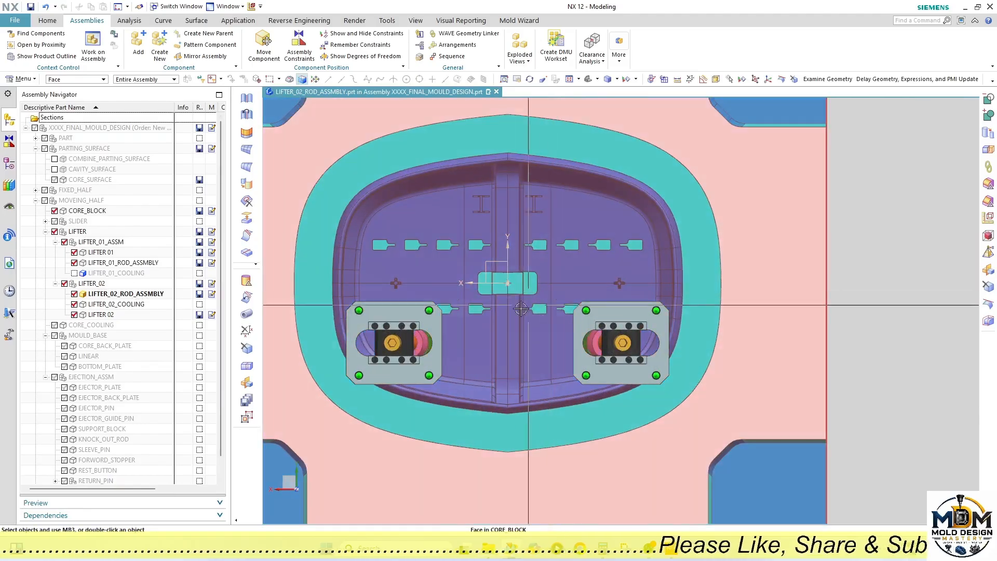
{"action": "scroll", "coordinate": [483, 353], "scroll_direction": "down", "scroll_amount": 3}
{"action": "middle_click_drag", "start_coordinate": [525, 371], "coordinate": [528, 303]}
{"action": "key", "text": "F8"}
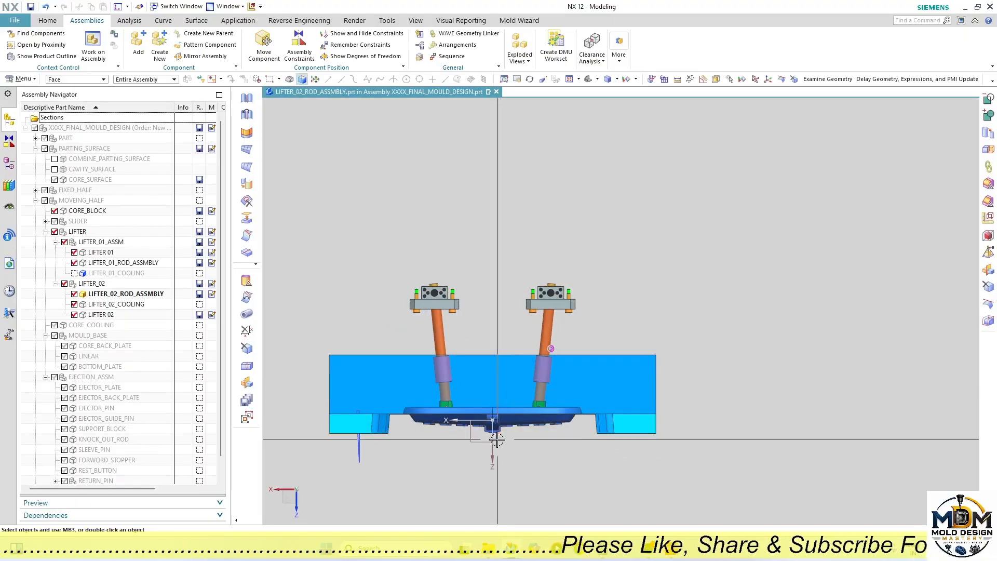
{"action": "scroll", "coordinate": [497, 439], "scroll_direction": "up", "scroll_amount": 1}
{"action": "middle_click_drag", "start_coordinate": [560, 420], "coordinate": [576, 397]}
{"action": "scroll", "coordinate": [582, 390], "scroll_direction": "up", "scroll_amount": 8}
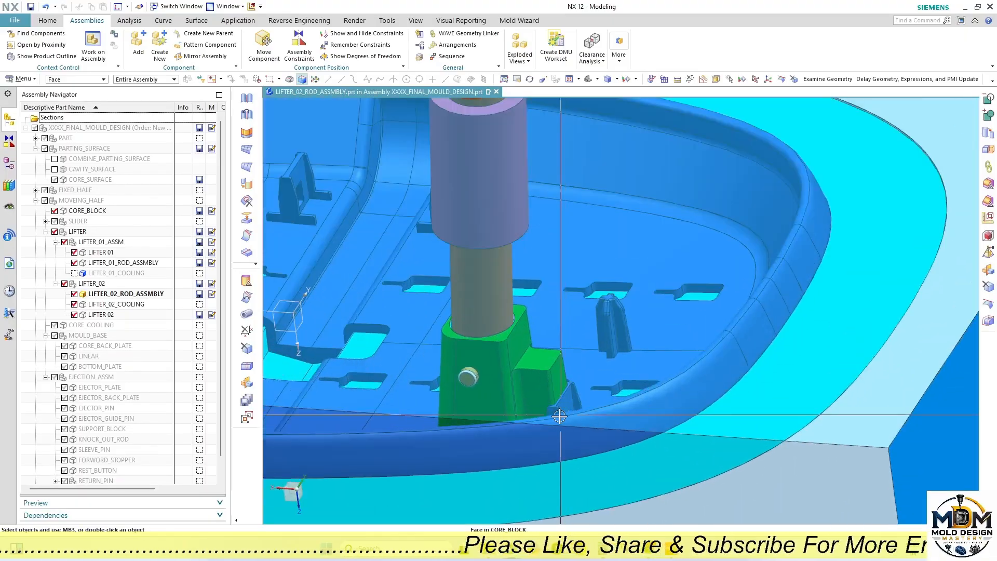
{"action": "scroll", "coordinate": [582, 390], "scroll_direction": "down", "scroll_amount": 10}
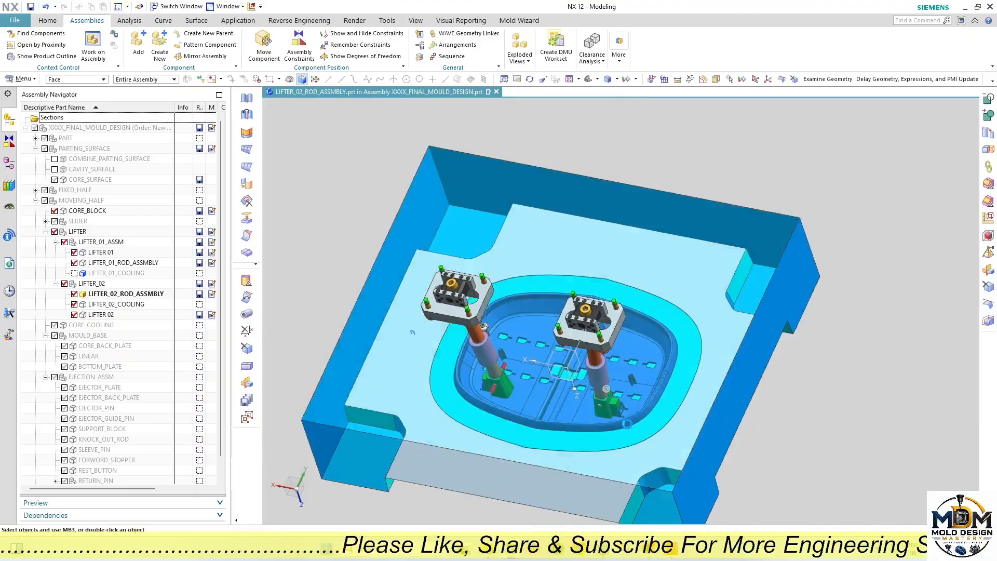
Step: Compare the original and mirrored lifter assemblies within the core block in plan, side and tilted views
{"action": "key", "text": "F8"}
{"action": "middle_click_drag", "start_coordinate": [525, 355], "coordinate": [543, 470]}
{"action": "scroll", "coordinate": [561, 442], "scroll_direction": "down", "scroll_amount": 1}
{"action": "key", "text": "F8"}
{"action": "scroll", "coordinate": [569, 418], "scroll_direction": "up", "scroll_amount": 1}
{"action": "scroll", "coordinate": [575, 402], "scroll_direction": "up", "scroll_amount": 2}
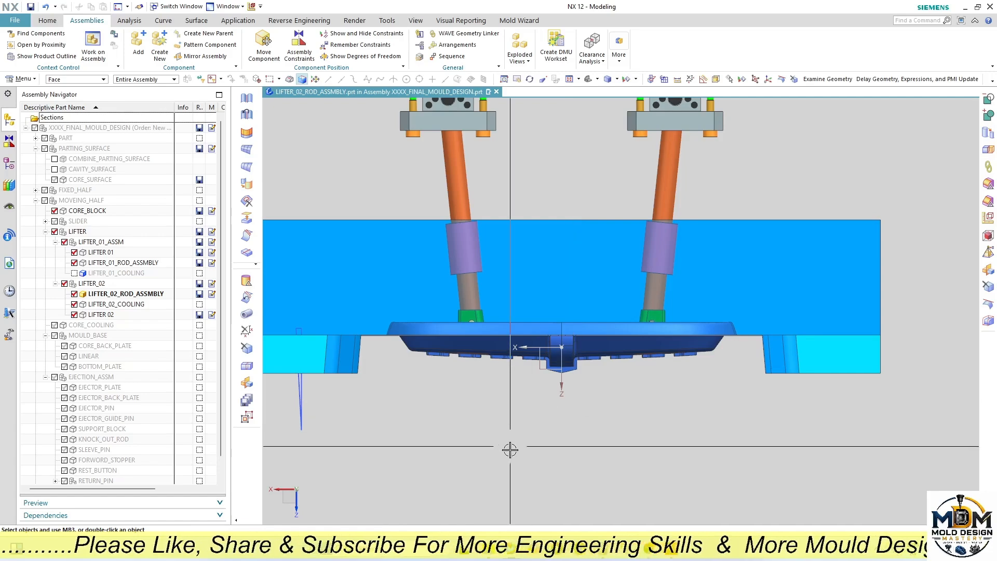
{"action": "middle_click_drag", "start_coordinate": [509, 450], "coordinate": [564, 295]}
{"action": "scroll", "coordinate": [564, 295], "scroll_direction": "up", "scroll_amount": 3}
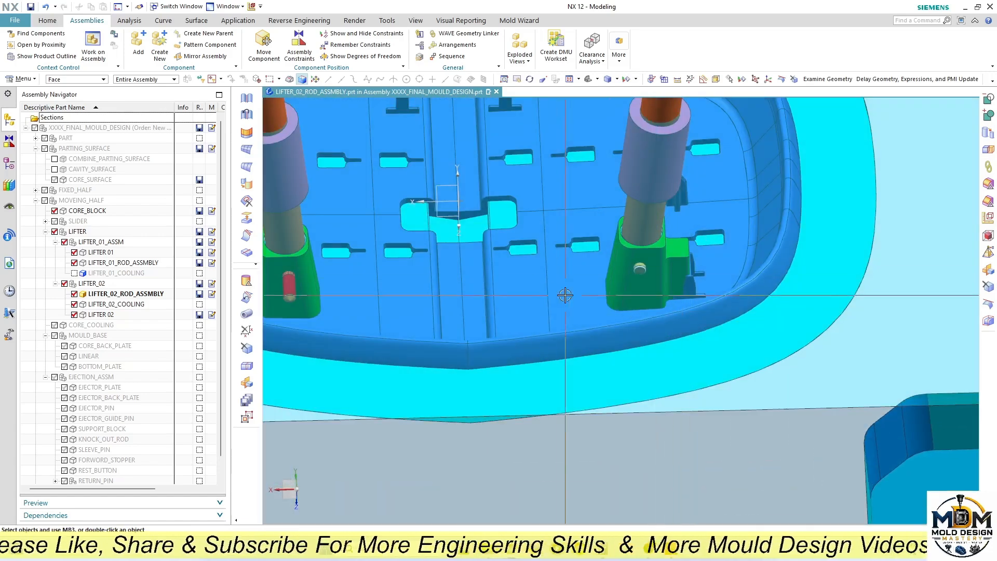
{"action": "scroll", "coordinate": [554, 358], "scroll_direction": "down", "scroll_amount": 5}
{"action": "middle_click_drag", "start_coordinate": [569, 374], "coordinate": [596, 417]}
{"action": "key", "text": "F8"}
{"action": "scroll", "coordinate": [584, 314], "scroll_direction": "up", "scroll_amount": 3}
{"action": "scroll", "coordinate": [583, 313], "scroll_direction": "up", "scroll_amount": 1}
{"action": "middle_click_drag", "start_coordinate": [557, 358], "coordinate": [549, 447]}
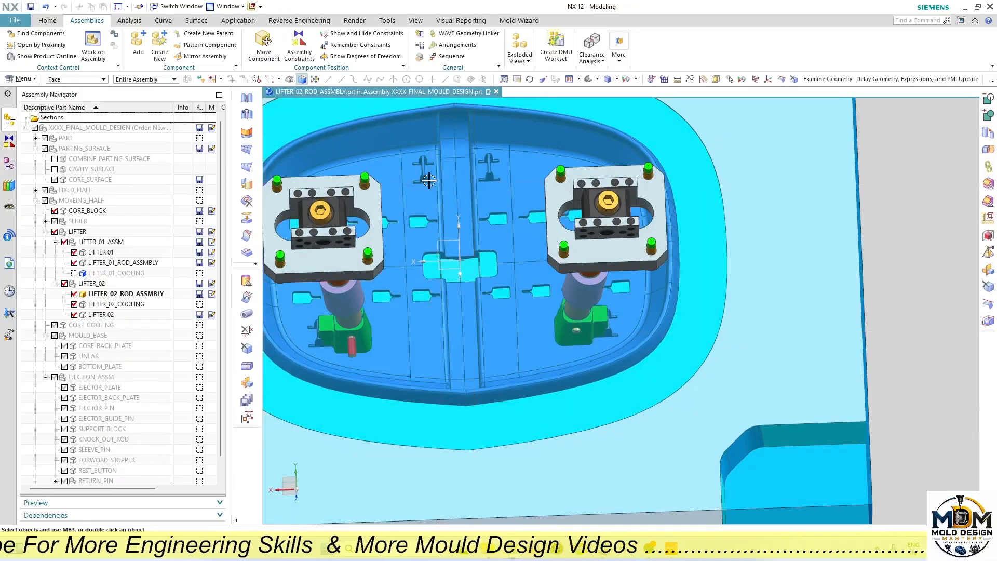
{"action": "scroll", "coordinate": [499, 311], "scroll_direction": "down", "scroll_amount": 2}
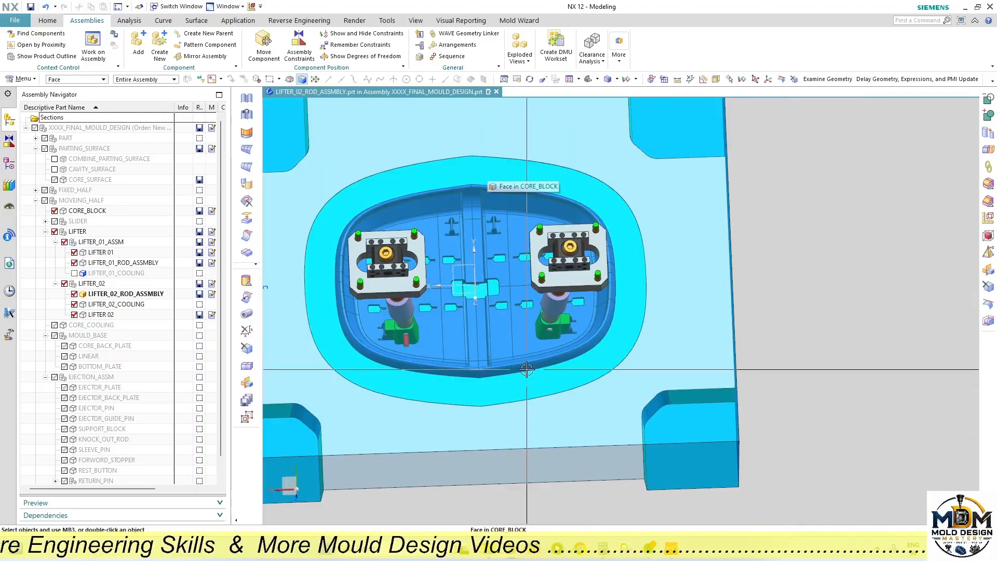
{"action": "key", "text": "F8"}
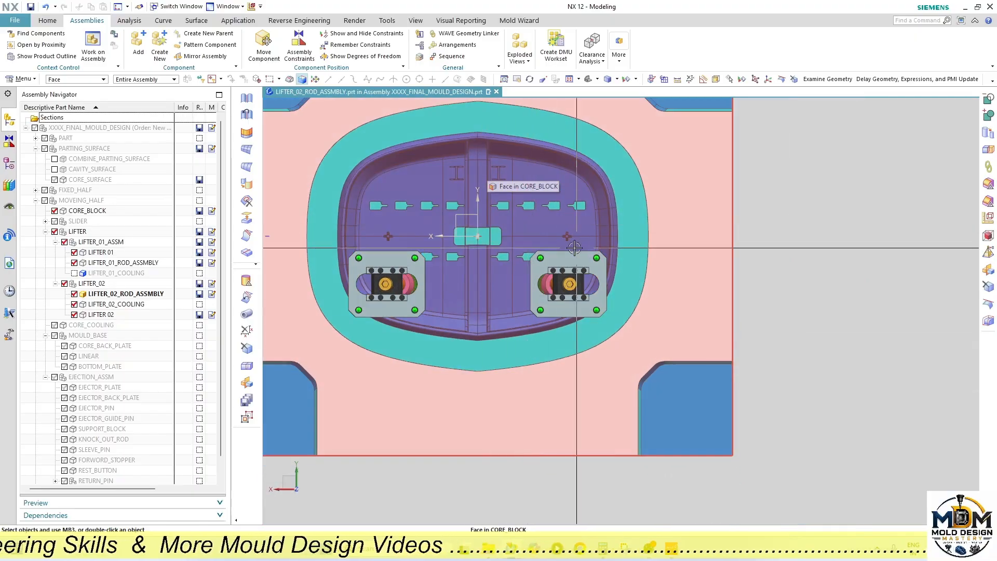
{"action": "middle_click_drag", "start_coordinate": [571, 248], "coordinate": [556, 221]}
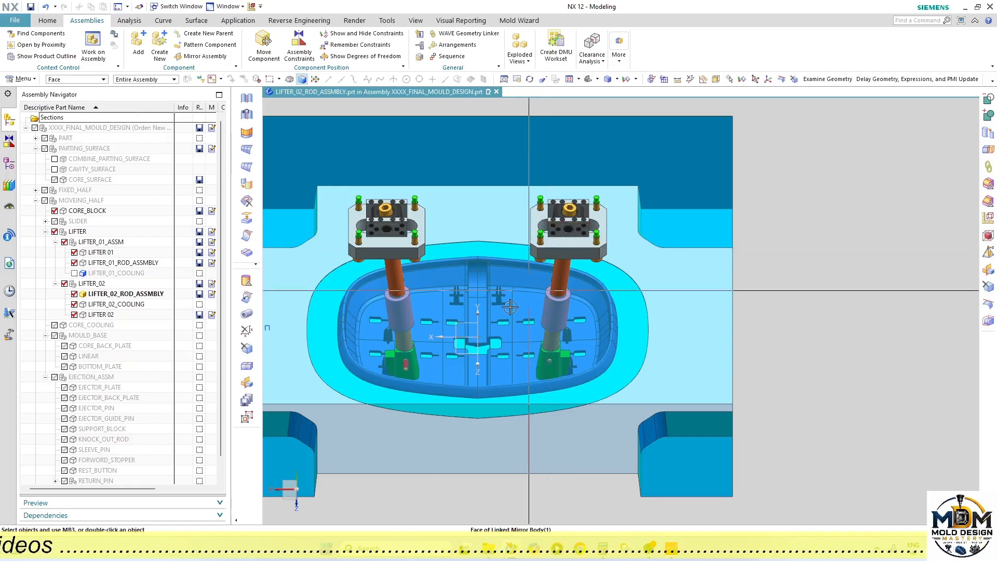
{"action": "key", "text": "F8"}
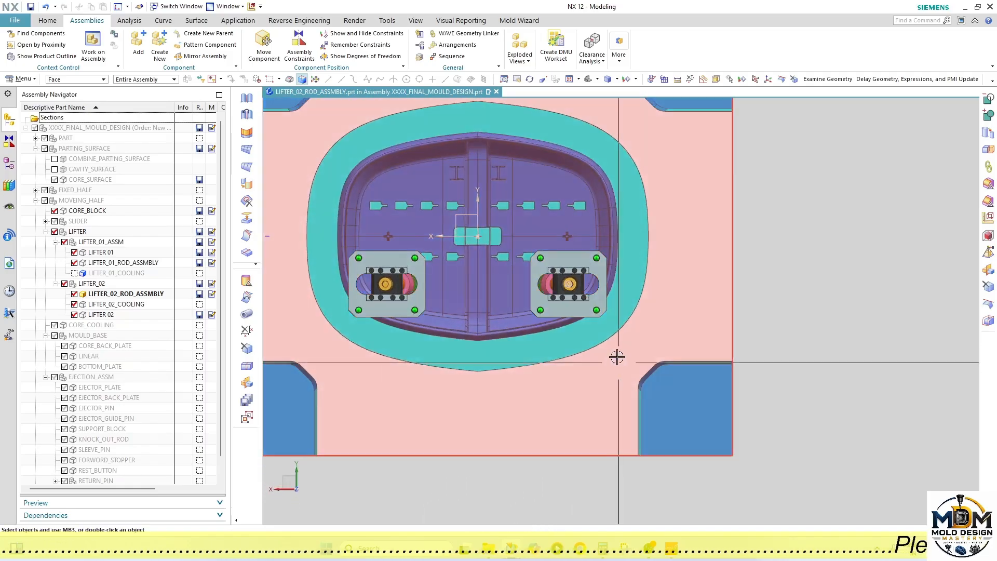
Step: Save the mould assembly and inspect the I-shaped rib pockets in the core block alongside both lifters
{"action": "middle_click_drag", "start_coordinate": [617, 356], "coordinate": [612, 235]}
{"action": "key", "text": "F8"}
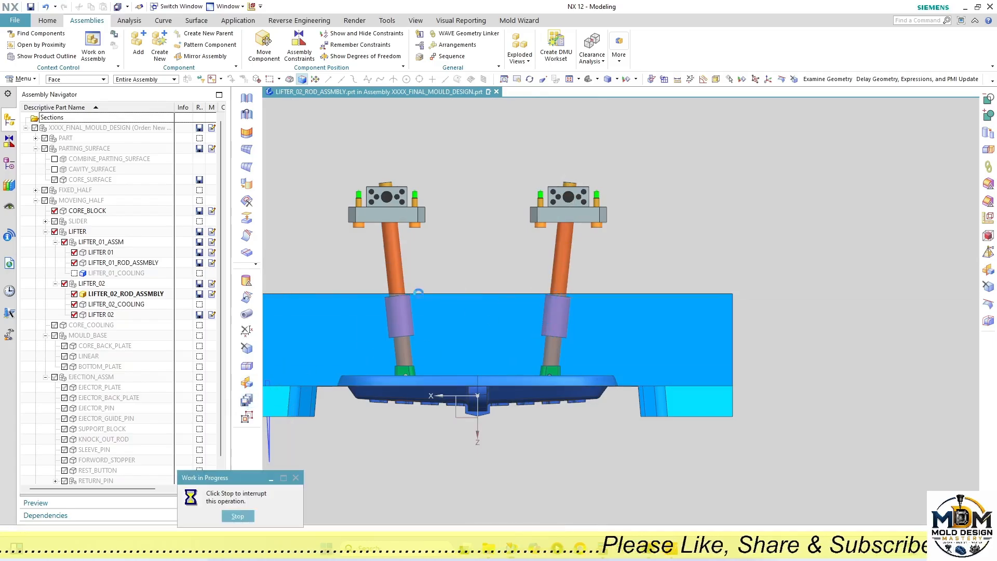
{"action": "middle_click_drag", "start_coordinate": [506, 338], "coordinate": [492, 420]}
{"action": "key", "text": "F8"}
{"action": "scroll", "coordinate": [464, 152], "scroll_direction": "up", "scroll_amount": 5}
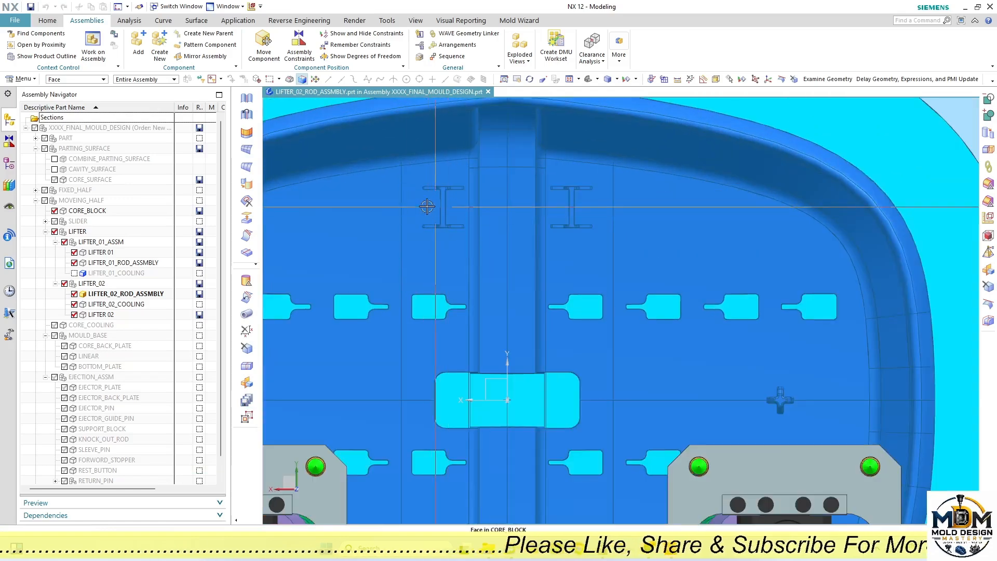
{"action": "scroll", "coordinate": [427, 206], "scroll_direction": "down", "scroll_amount": 5}
{"action": "scroll", "coordinate": [511, 145], "scroll_direction": "up", "scroll_amount": 3}
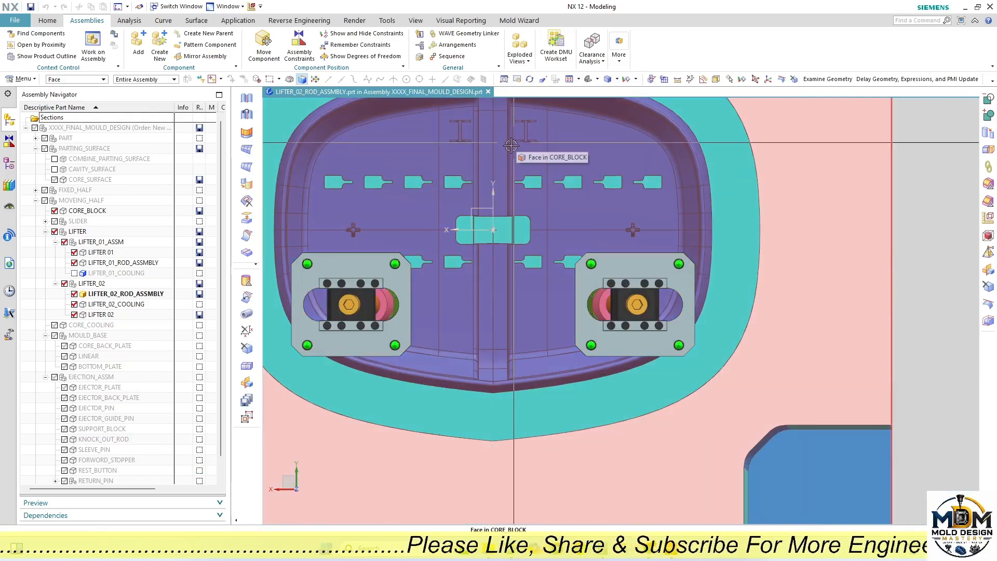
{"action": "scroll", "coordinate": [511, 146], "scroll_direction": "down", "scroll_amount": 5}
{"action": "middle_click_drag", "start_coordinate": [513, 155], "coordinate": [532, 220]}
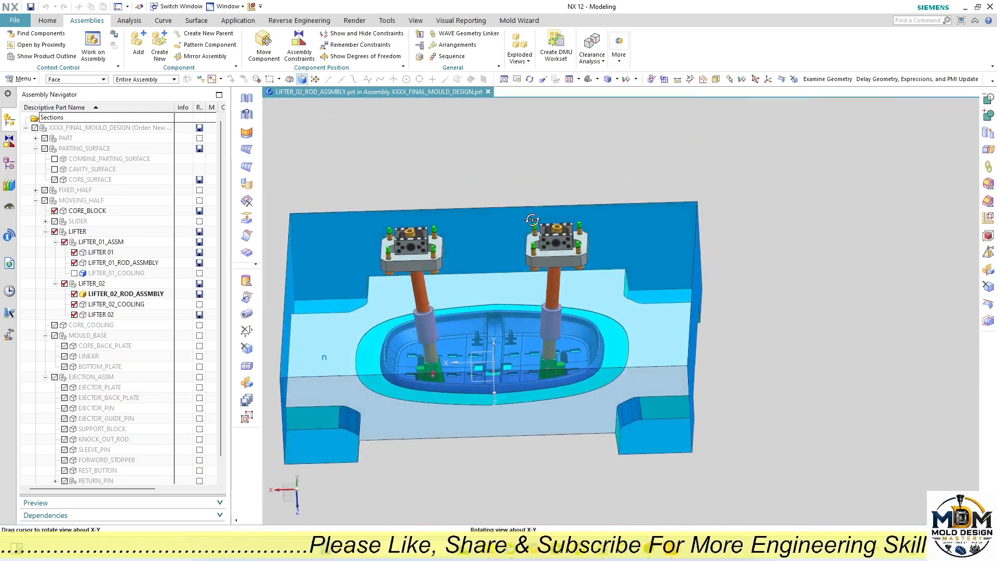
{"action": "key", "text": "F8"}
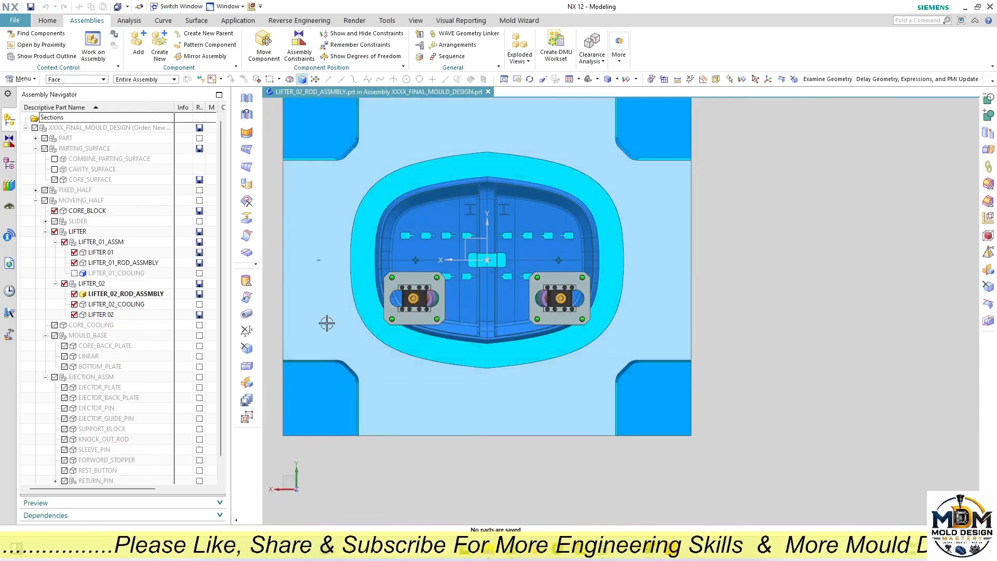
{"action": "middle_click_drag", "start_coordinate": [505, 324], "coordinate": [514, 255]}
{"action": "key", "text": "F8"}
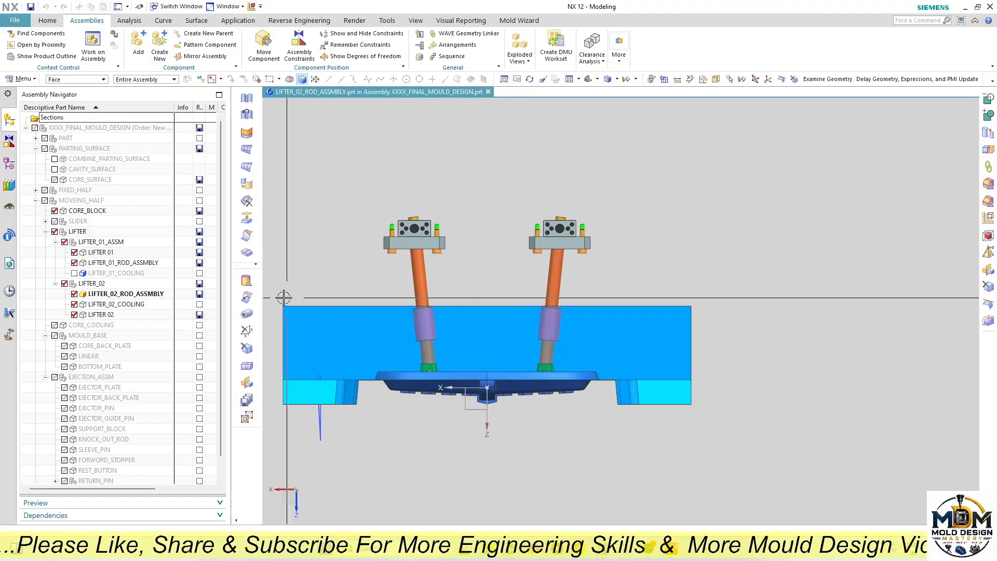